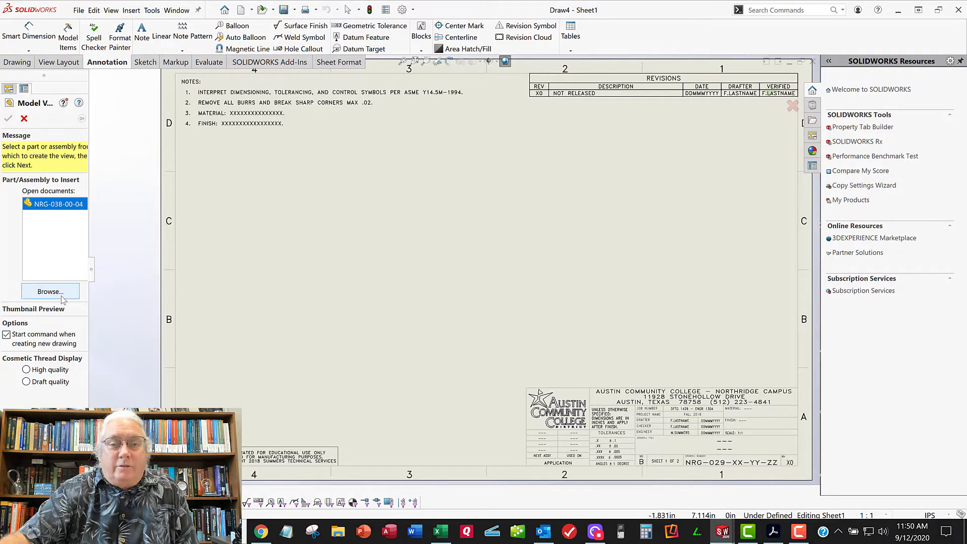
Place the circular end view of part NRG-038-00-04 in zone C4 of Sheet1, without adding projected views
{"action": "left_click", "coordinate": [55, 204]}
{"action": "double_click", "coordinate": [55, 204]}
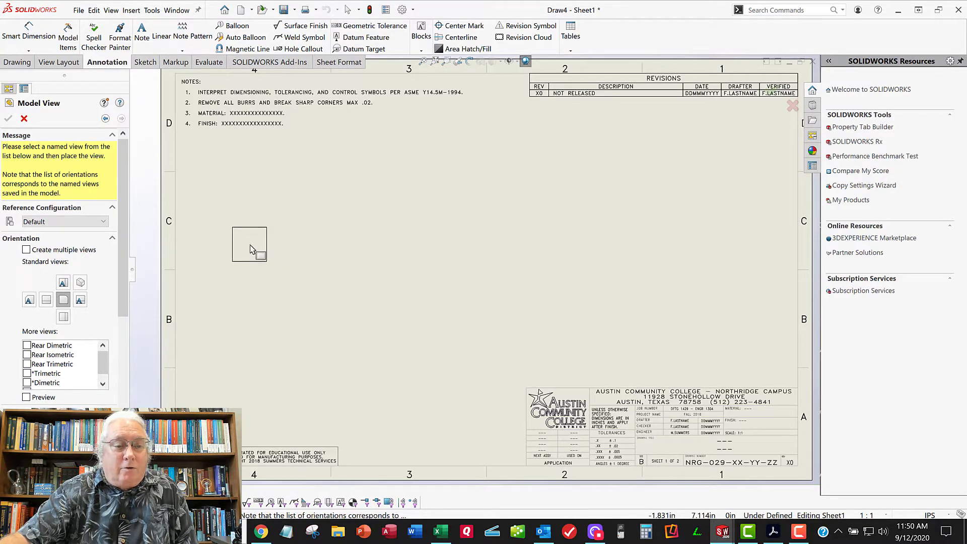
{"action": "left_click", "coordinate": [282, 238]}
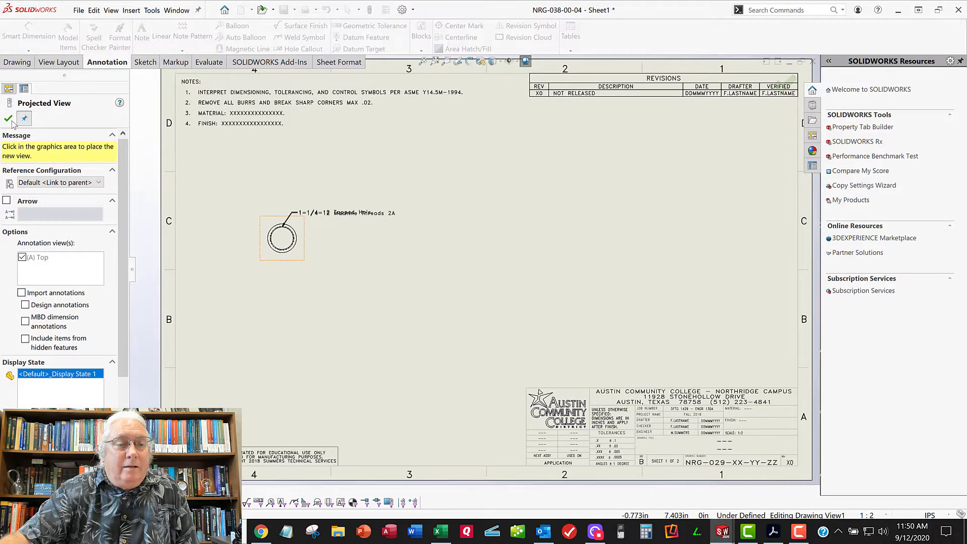
{"action": "left_click", "coordinate": [9, 119]}
{"action": "key", "text": "f"}
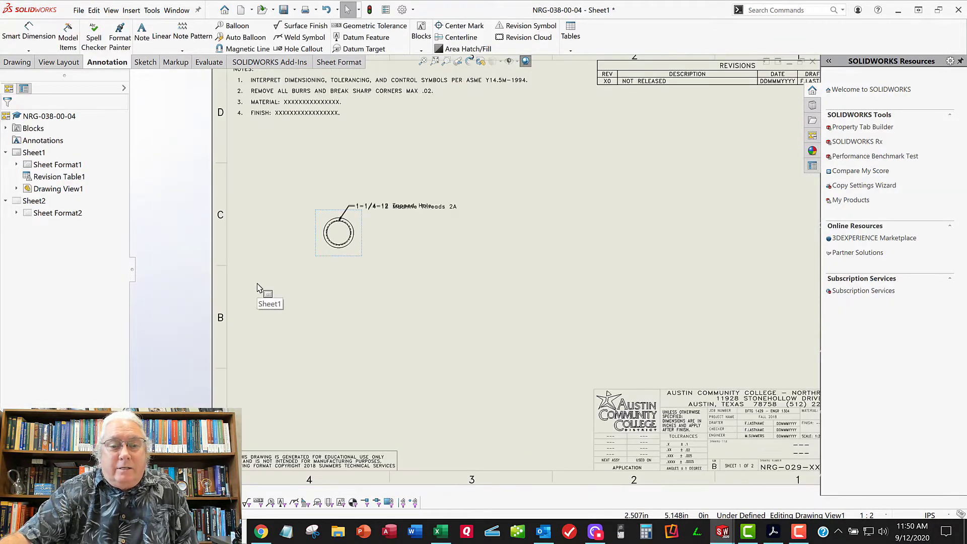
{"action": "middle_click_drag", "start_coordinate": [494, 251], "coordinate": [469, 254], "text": "ctrl"}
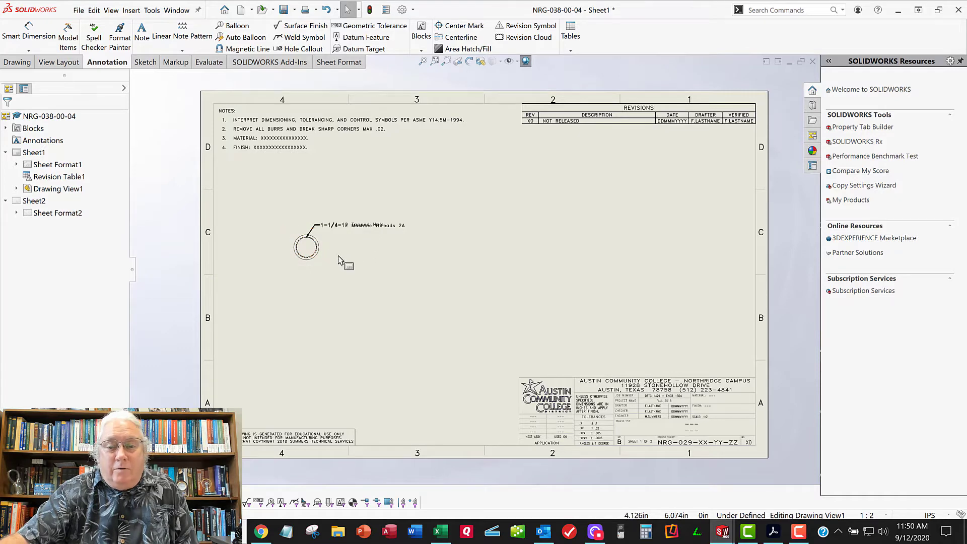
Check the sheet scale in the title block and the scale setting of the placed end view
{"action": "scroll", "coordinate": [637, 378], "scroll_direction": "down", "scroll_amount": 3}
{"action": "scroll", "coordinate": [637, 377], "scroll_direction": "down", "scroll_amount": 3}
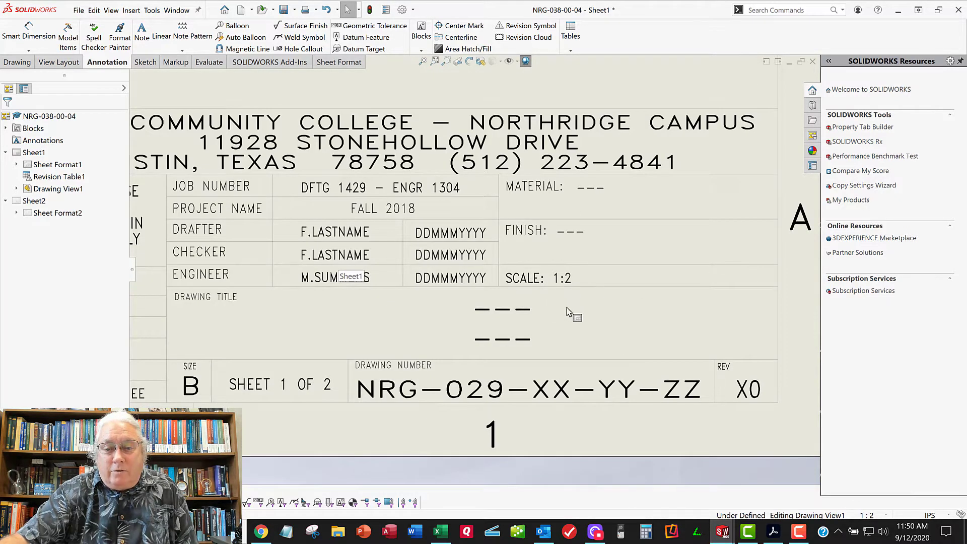
{"action": "scroll", "coordinate": [566, 311], "scroll_direction": "up", "scroll_amount": 6}
{"action": "key", "text": "f"}
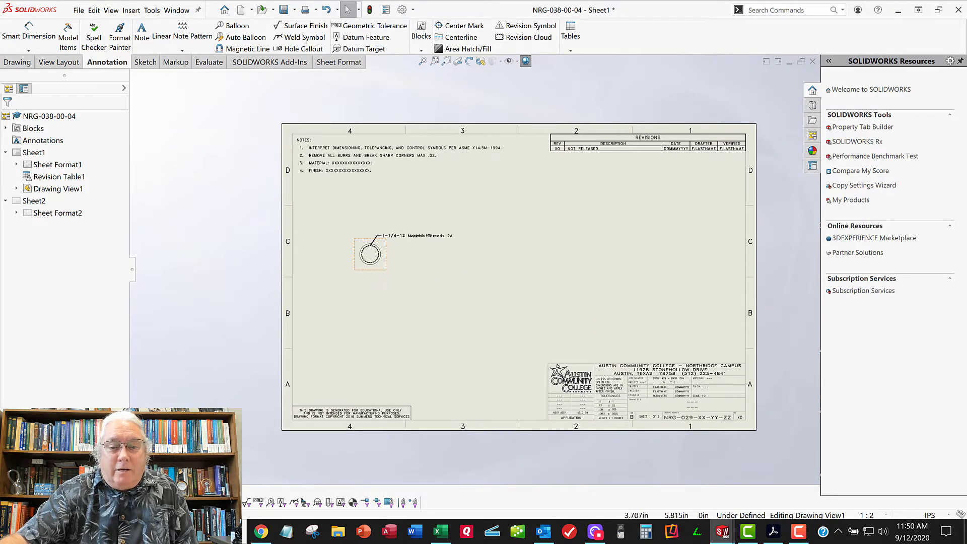
{"action": "left_click", "coordinate": [371, 254]}
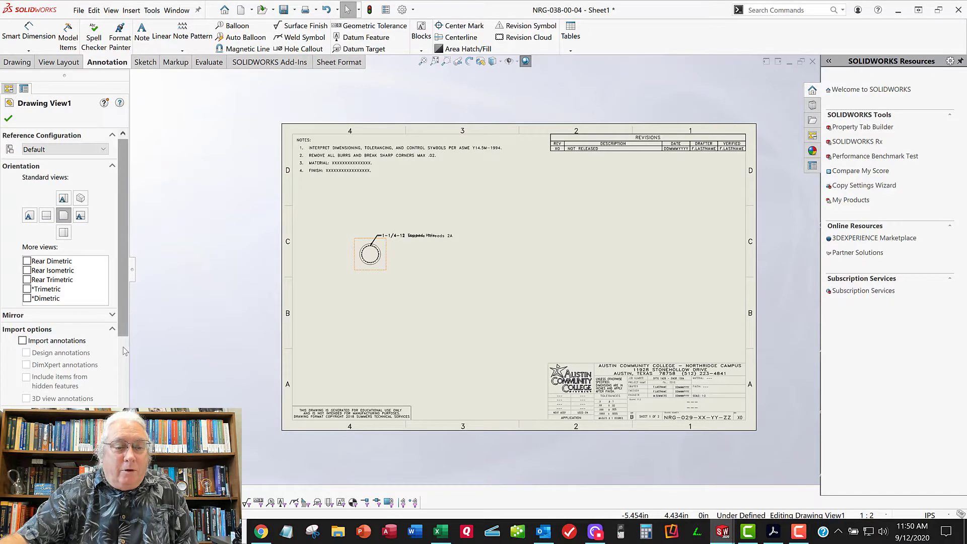
{"action": "scroll", "coordinate": [126, 351], "scroll_direction": "down", "scroll_amount": 5}
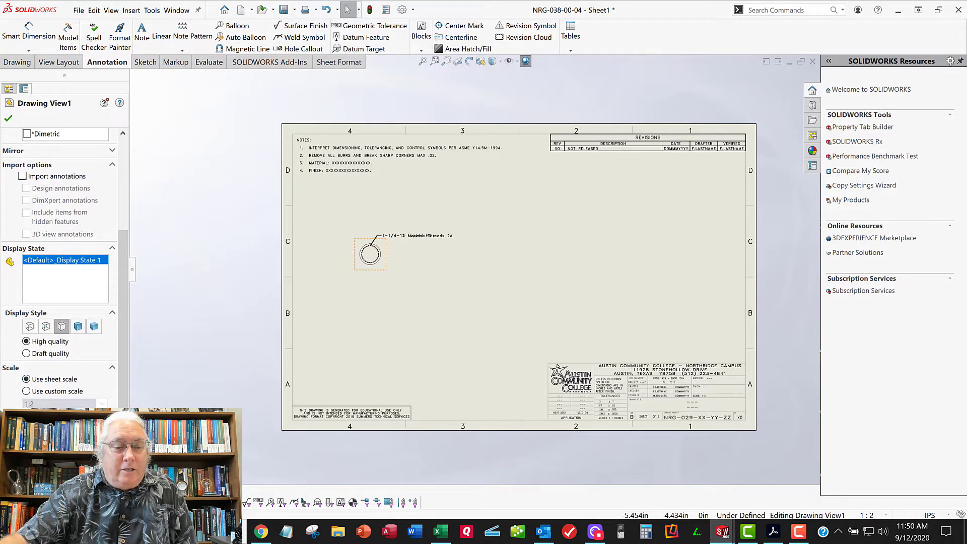
{"action": "left_click", "coordinate": [8, 119]}
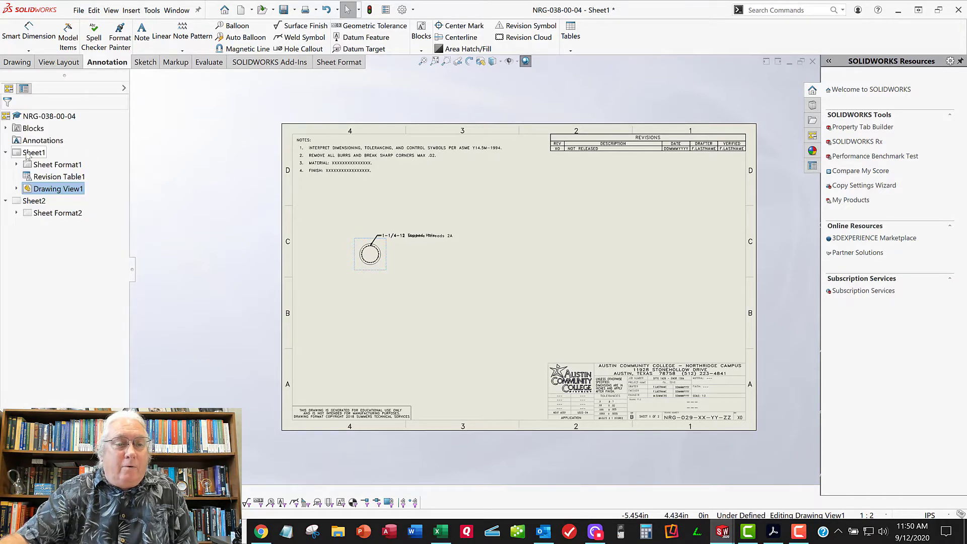
Set Sheet1's scale to 1:1 without scaling the annotations' position or text height
{"action": "right_click", "coordinate": [28, 154]}
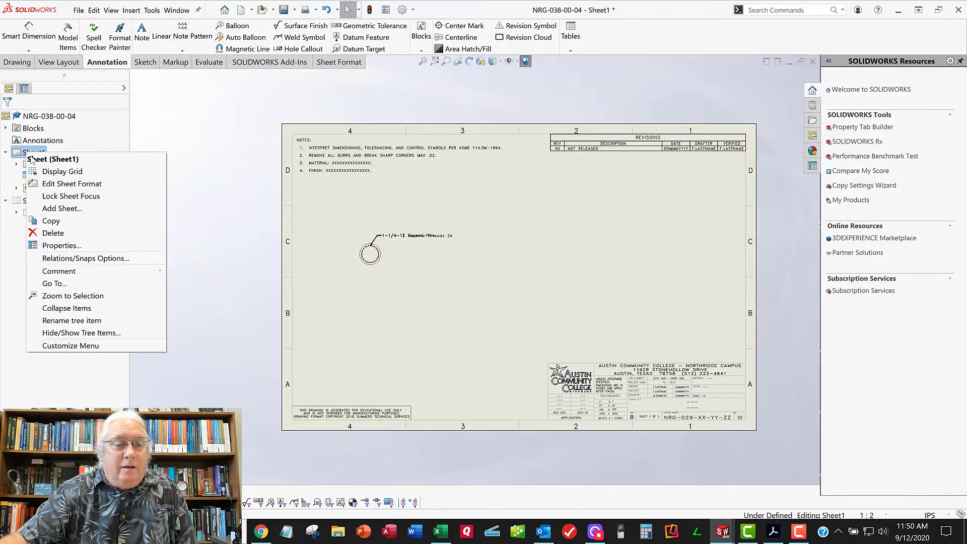
{"action": "left_click", "coordinate": [49, 248]}
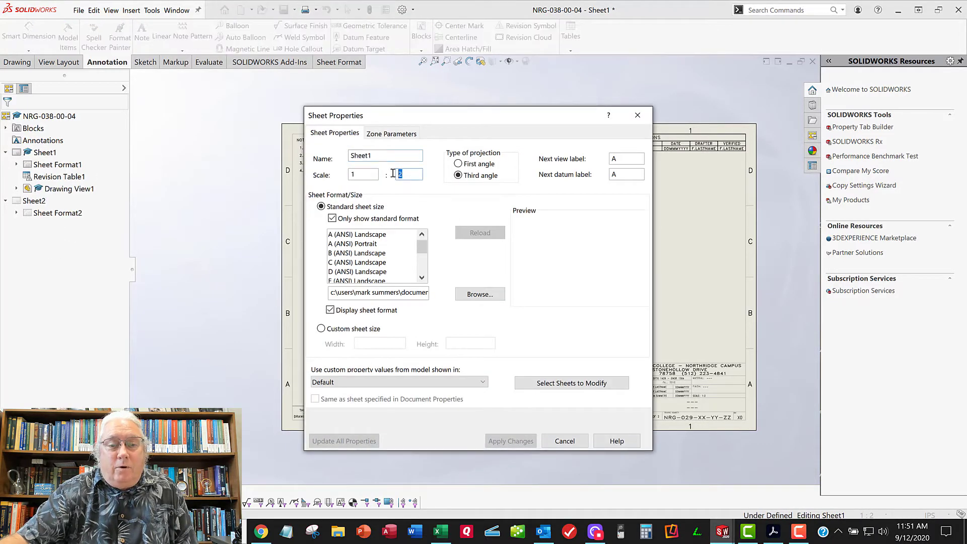
{"action": "type", "text": "1"}
{"action": "left_click", "coordinate": [502, 443]}
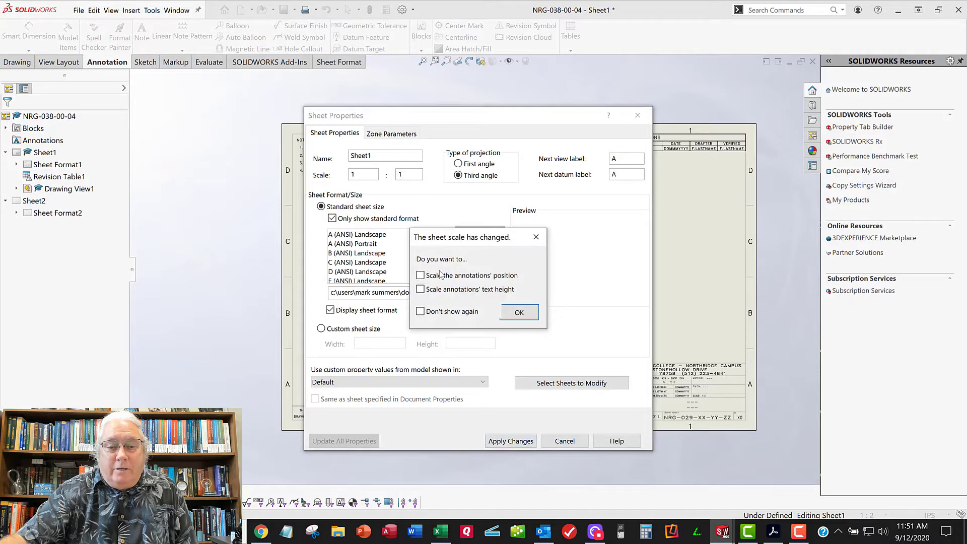
{"action": "left_click", "coordinate": [518, 312]}
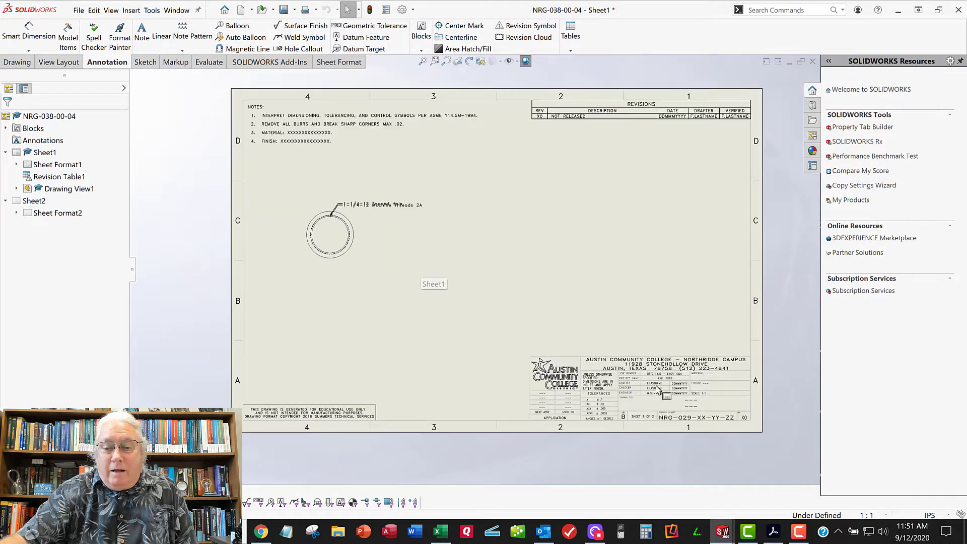
Check the scale entry in the title block and the end view's size on the sheet
{"action": "scroll", "coordinate": [661, 453], "scroll_direction": "down", "scroll_amount": 6}
{"action": "scroll", "coordinate": [656, 356], "scroll_direction": "up", "scroll_amount": 9}
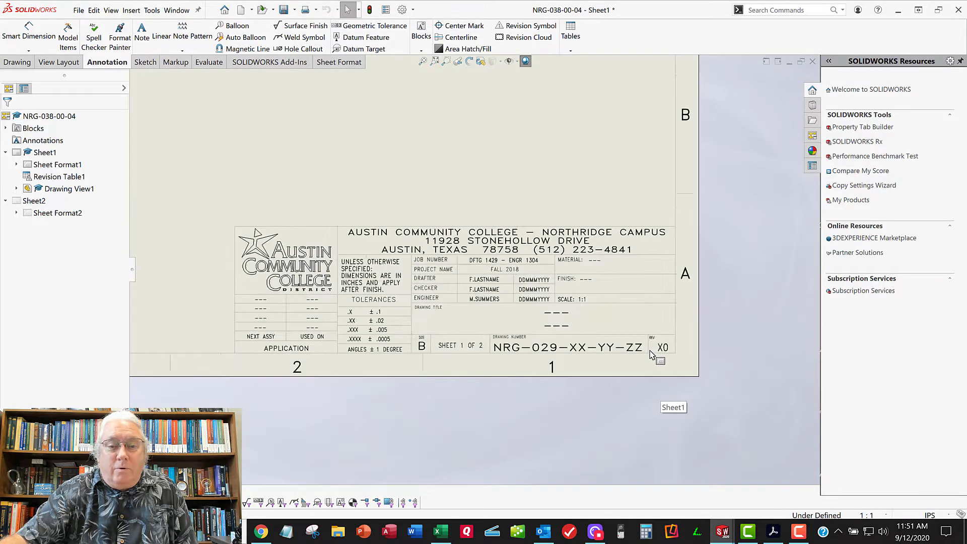
{"action": "middle_click_drag", "start_coordinate": [367, 214], "coordinate": [446, 285]}
{"action": "scroll", "coordinate": [446, 284], "scroll_direction": "up", "scroll_amount": 2}
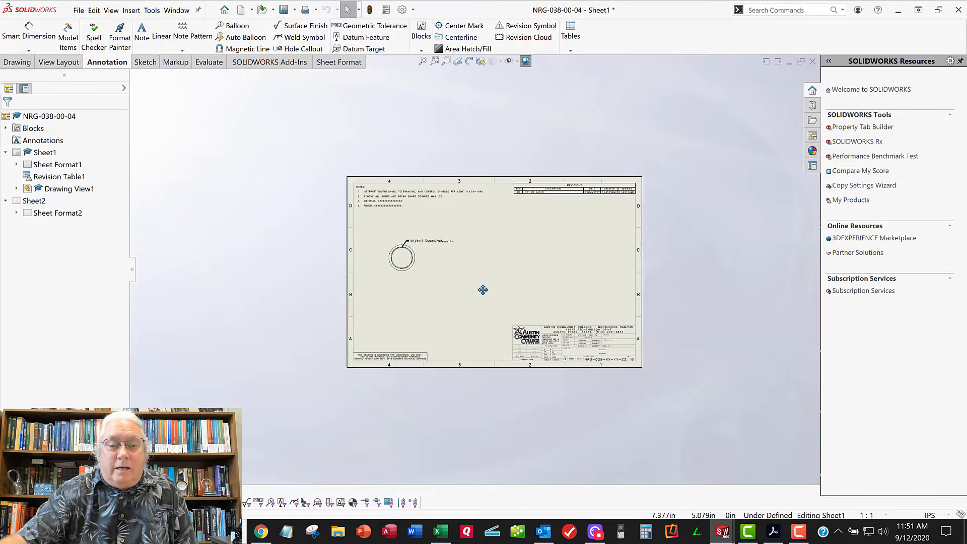
{"action": "scroll", "coordinate": [521, 274], "scroll_direction": "down", "scroll_amount": 5}
{"action": "scroll", "coordinate": [429, 277], "scroll_direction": "up", "scroll_amount": 2}
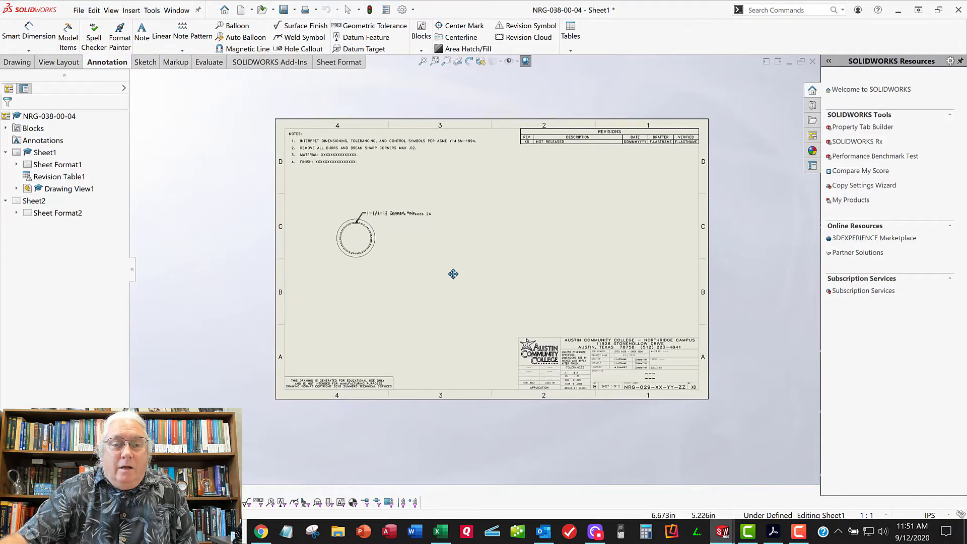
{"action": "scroll", "coordinate": [381, 233], "scroll_direction": "down", "scroll_amount": 1}
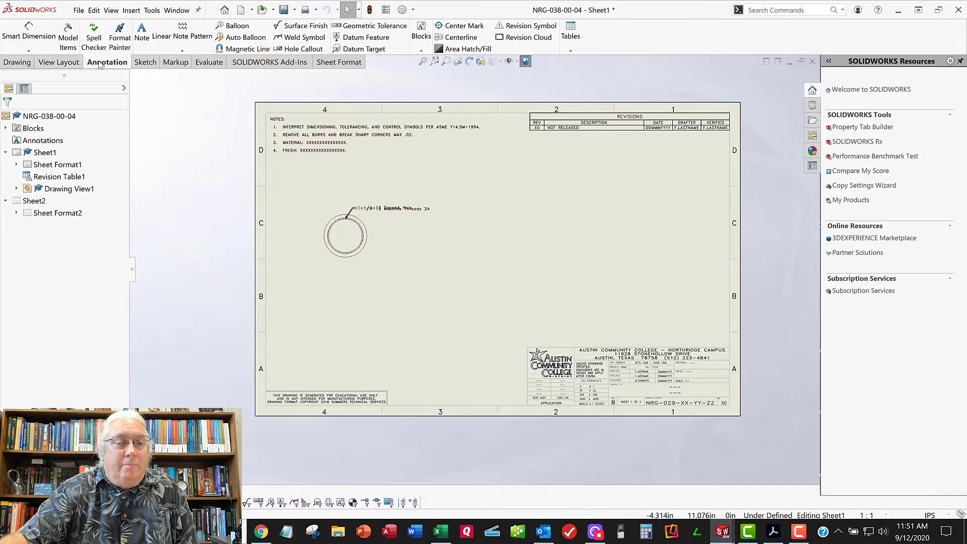
Create section view A-A with a vertical cutting line through the end view's centre, place it in zone C2, and move its label lower
{"action": "left_click", "coordinate": [55, 63]}
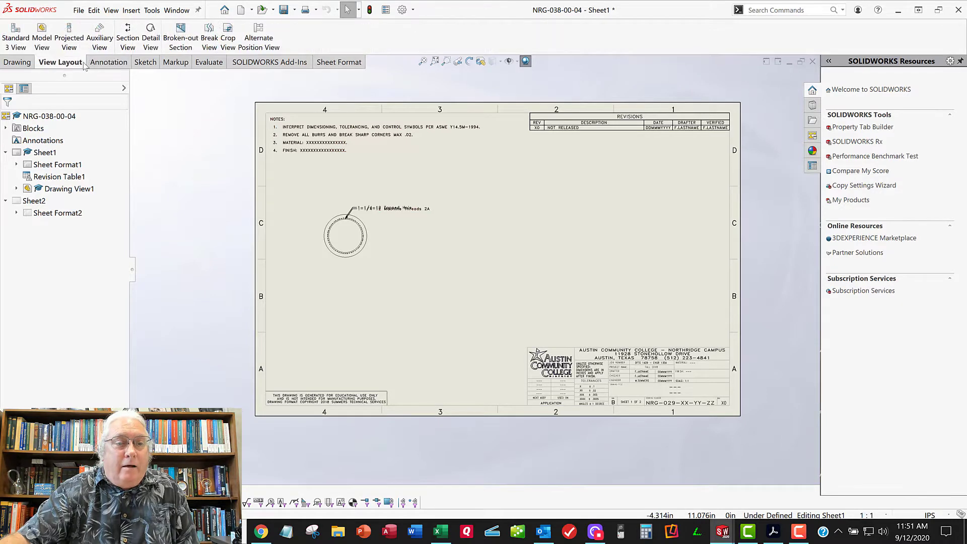
{"action": "left_click", "coordinate": [128, 33]}
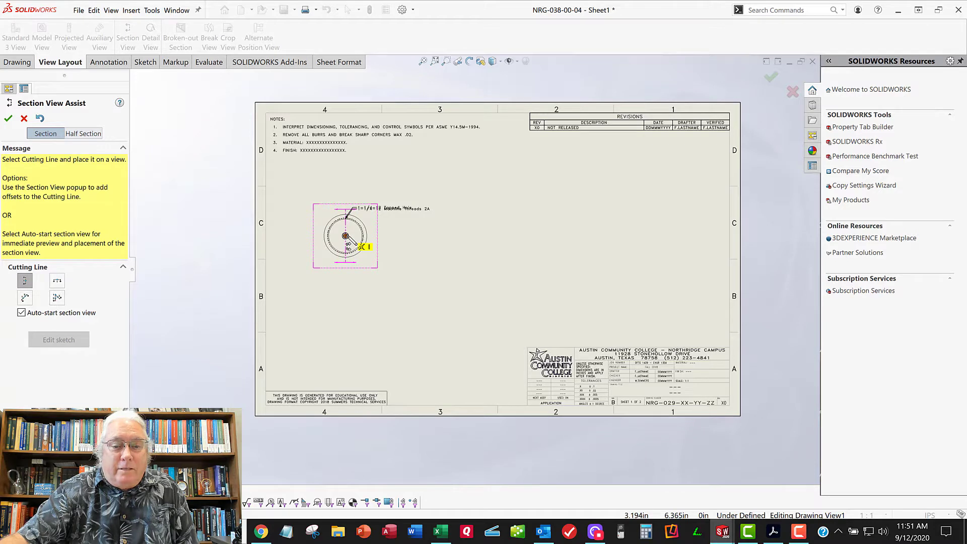
{"action": "left_click", "coordinate": [346, 238]}
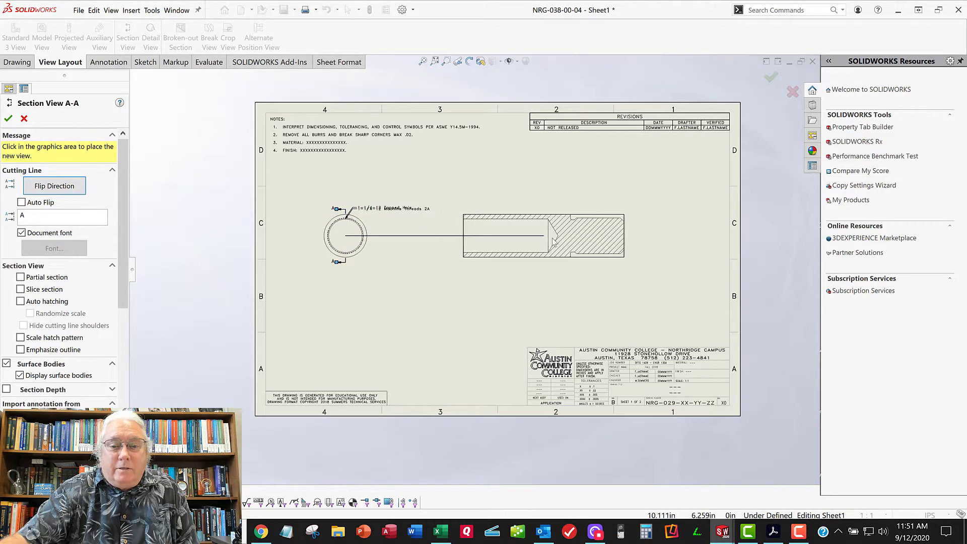
{"action": "left_click", "coordinate": [537, 239]}
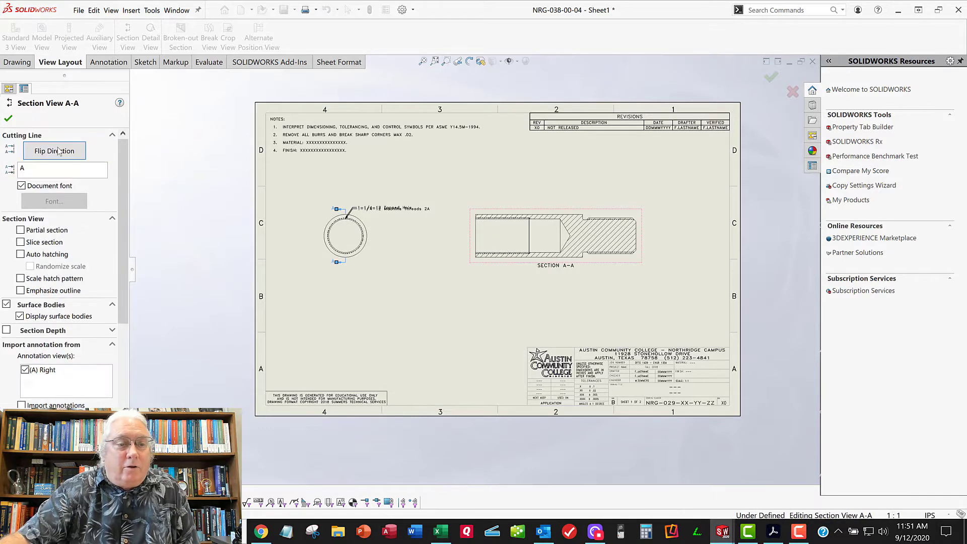
{"action": "left_click", "coordinate": [8, 119]}
{"action": "left_click_drag", "start_coordinate": [555, 267], "coordinate": [554, 285]}
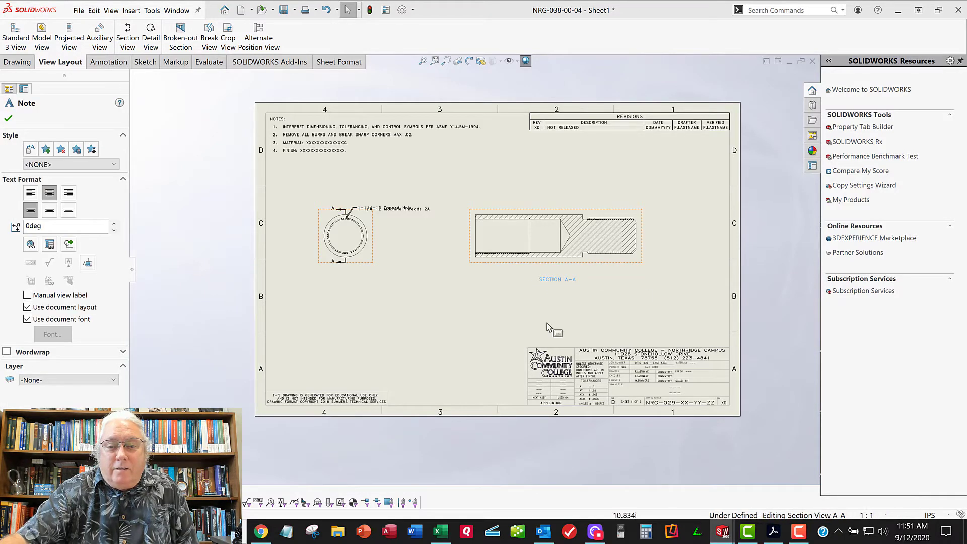
{"action": "left_click", "coordinate": [519, 279]}
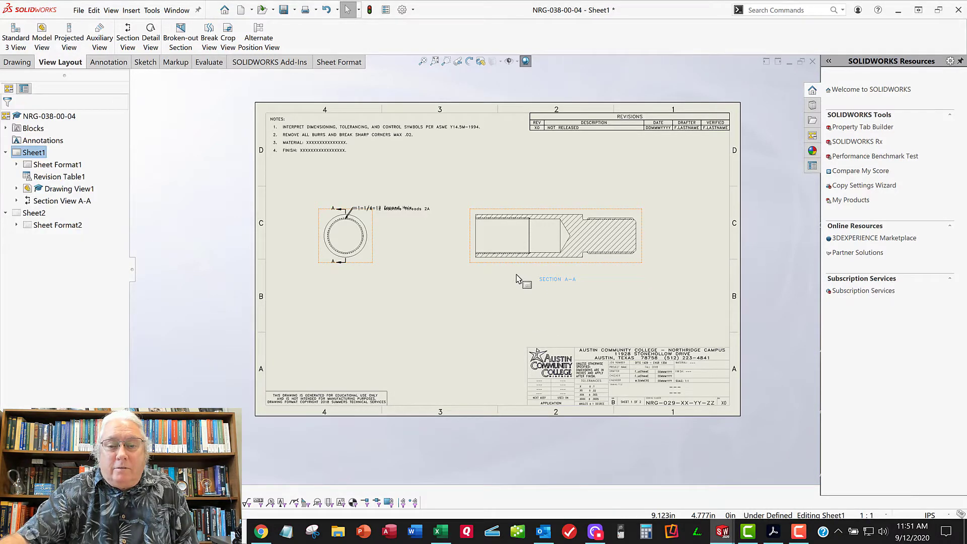
Review the section view's properties and inspect the threads, bore and relief groove in section A-A
{"action": "left_click", "coordinate": [476, 263]}
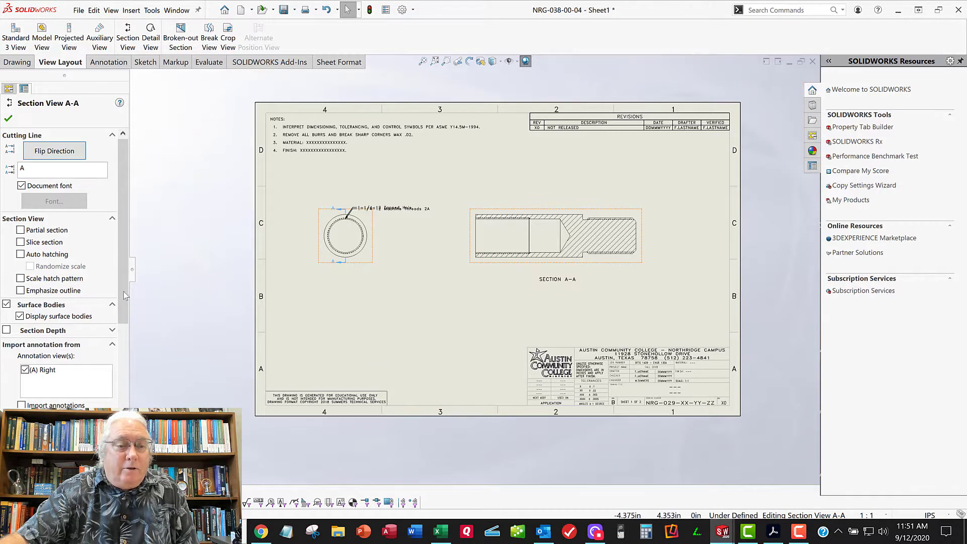
{"action": "scroll", "coordinate": [126, 317], "scroll_direction": "down", "scroll_amount": 8}
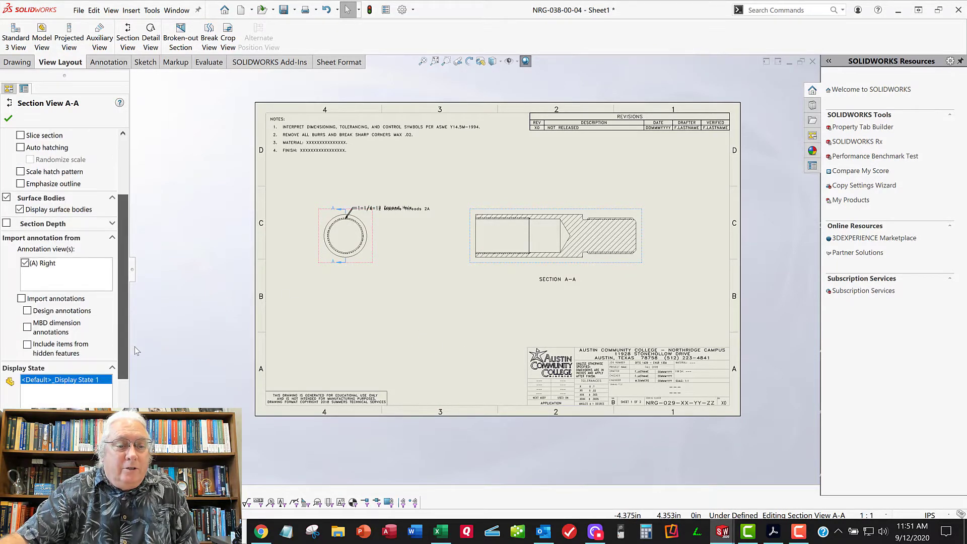
{"action": "mouse_move", "coordinate": [123, 449]}
{"action": "left_mouse_down"}
{"action": "mouse_move", "coordinate": [123, 467]}
{"action": "mouse_move", "coordinate": [123, 414]}
{"action": "mouse_move", "coordinate": [123, 467]}
{"action": "left_mouse_up"}
{"action": "left_click_drag", "start_coordinate": [126, 414], "coordinate": [151, 252]}
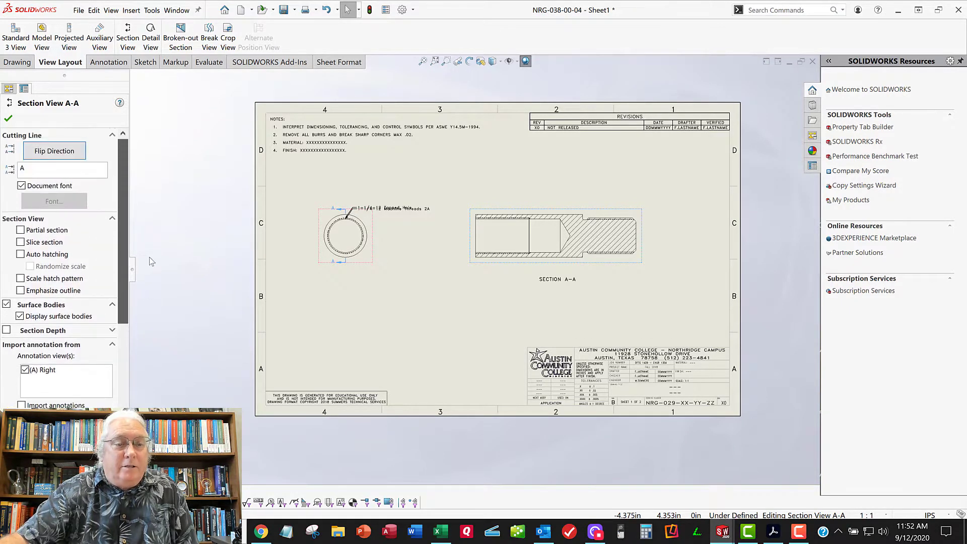
{"action": "left_click", "coordinate": [9, 120]}
{"action": "scroll", "coordinate": [594, 247], "scroll_direction": "up", "scroll_amount": 2}
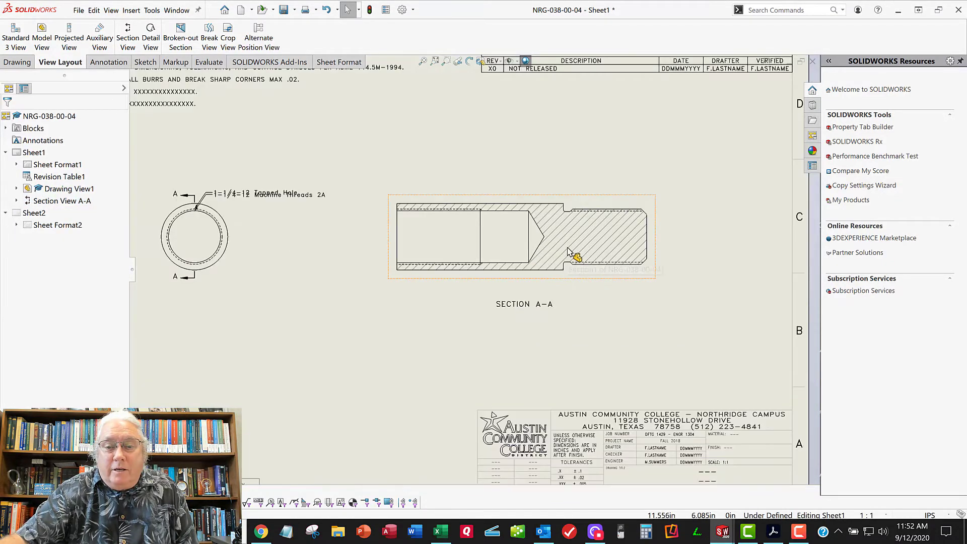
{"action": "scroll", "coordinate": [569, 252], "scroll_direction": "up", "scroll_amount": 5}
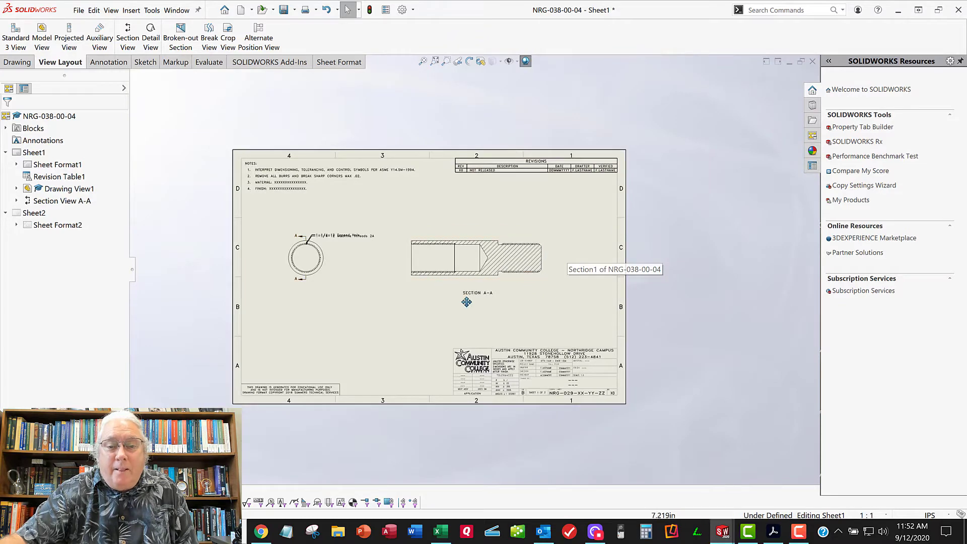
{"action": "scroll", "coordinate": [523, 227], "scroll_direction": "down", "scroll_amount": 5}
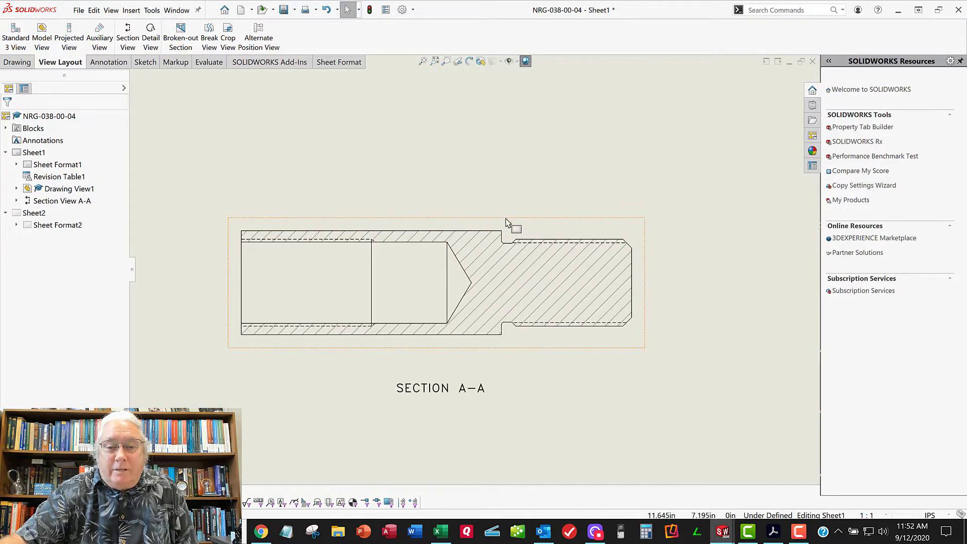
{"action": "scroll", "coordinate": [509, 289], "scroll_direction": "up", "scroll_amount": 5}
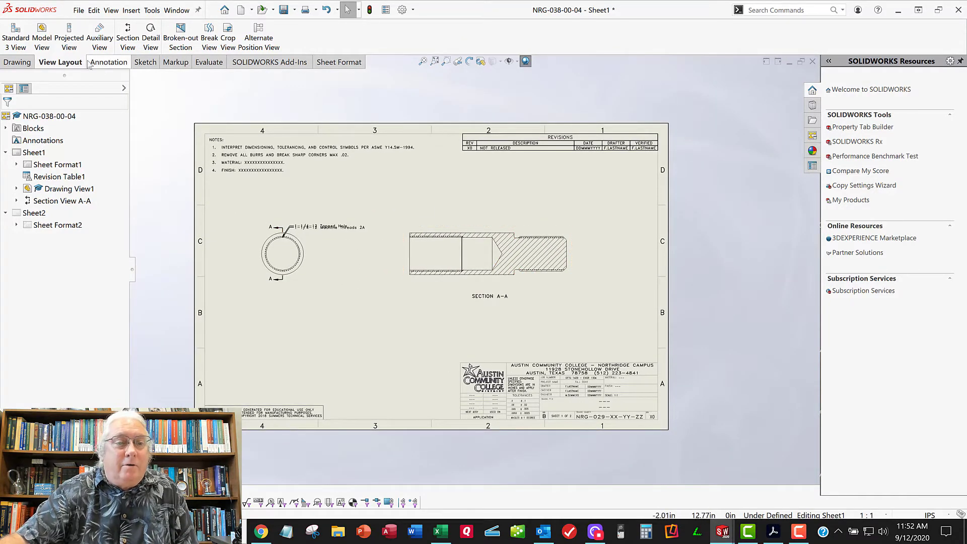
Create a detail view of section A-A's upper relief groove with a circle of about 0.5 in radius, placing it below the end view
{"action": "left_click", "coordinate": [151, 36]}
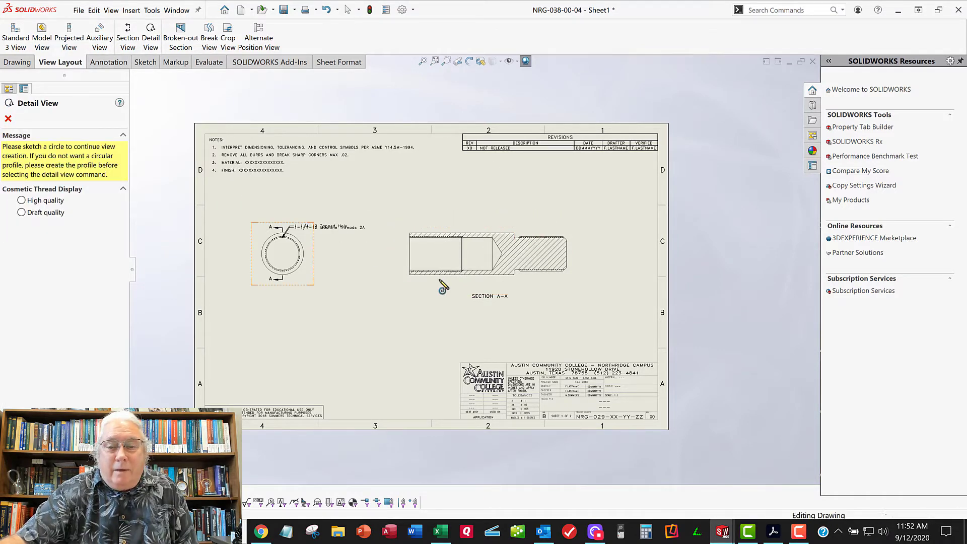
{"action": "scroll", "coordinate": [520, 243], "scroll_direction": "down", "scroll_amount": 5}
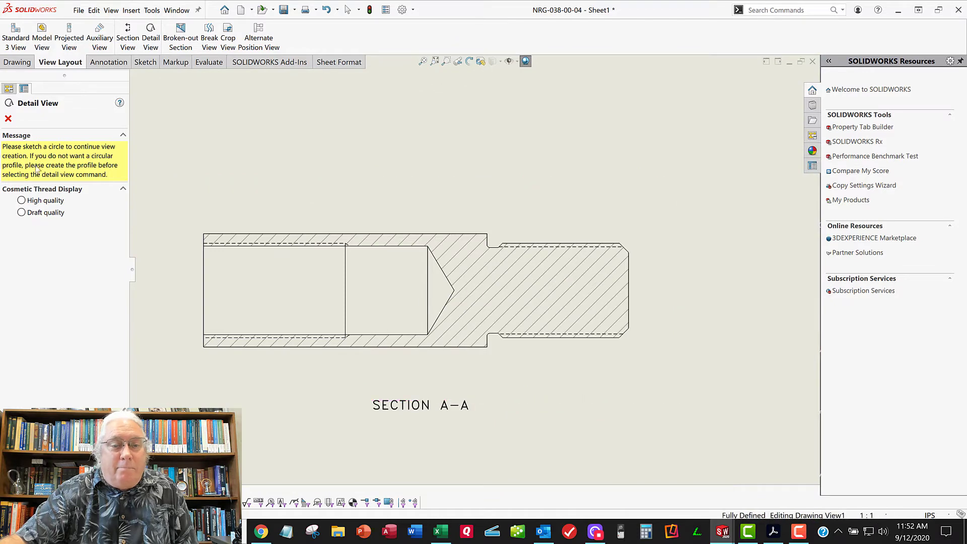
{"action": "scroll", "coordinate": [504, 255], "scroll_direction": "down", "scroll_amount": 4}
{"action": "scroll", "coordinate": [529, 263], "scroll_direction": "down", "scroll_amount": 1}
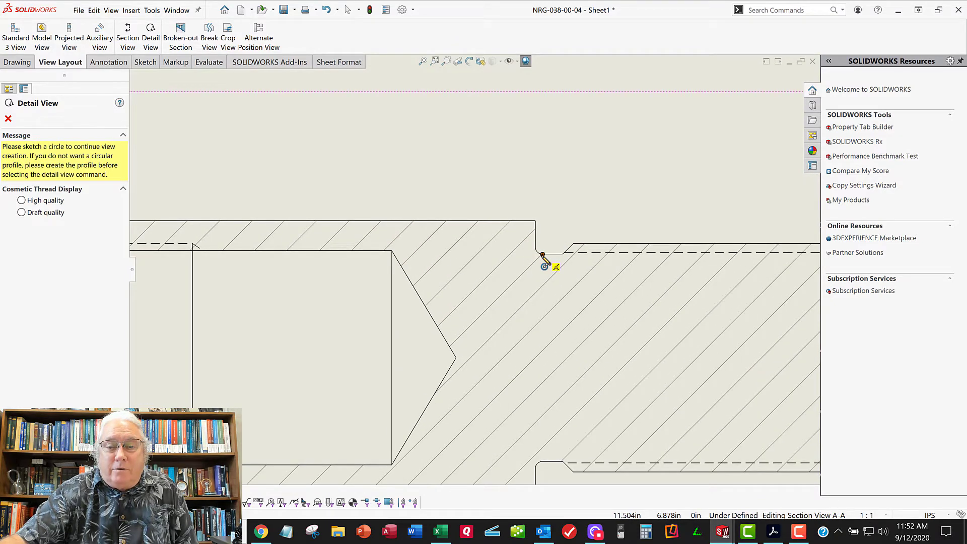
{"action": "left_click", "coordinate": [543, 254]}
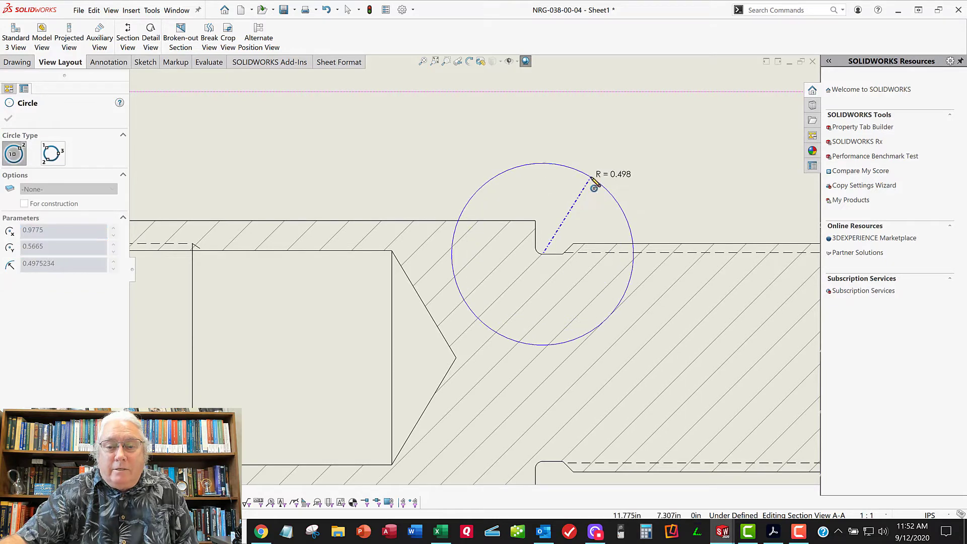
{"action": "left_click", "coordinate": [592, 178]}
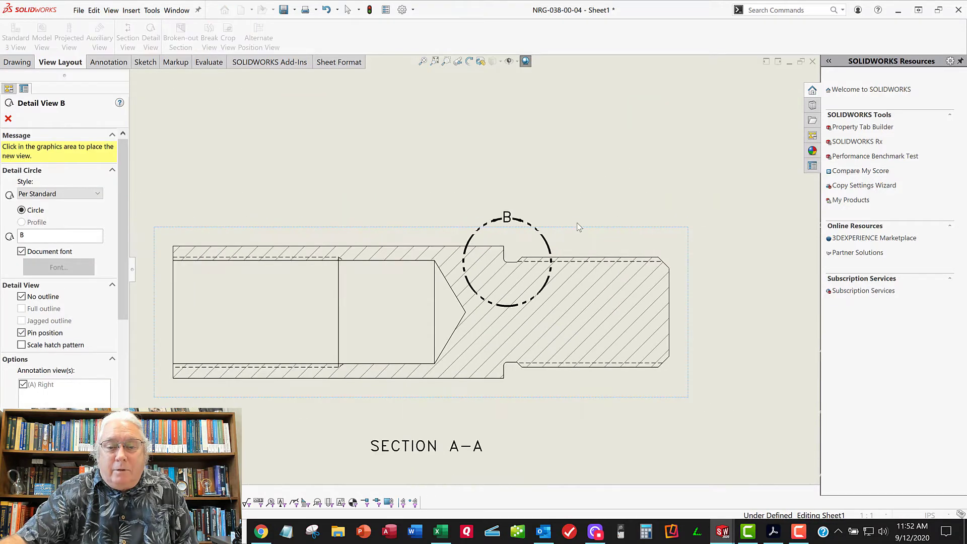
{"action": "key", "text": "f"}
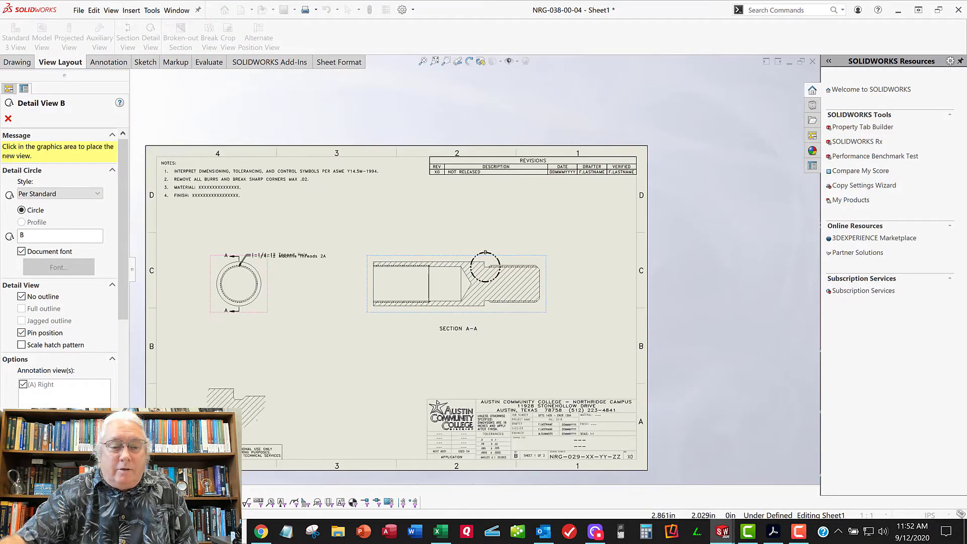
{"action": "left_click", "coordinate": [274, 391]}
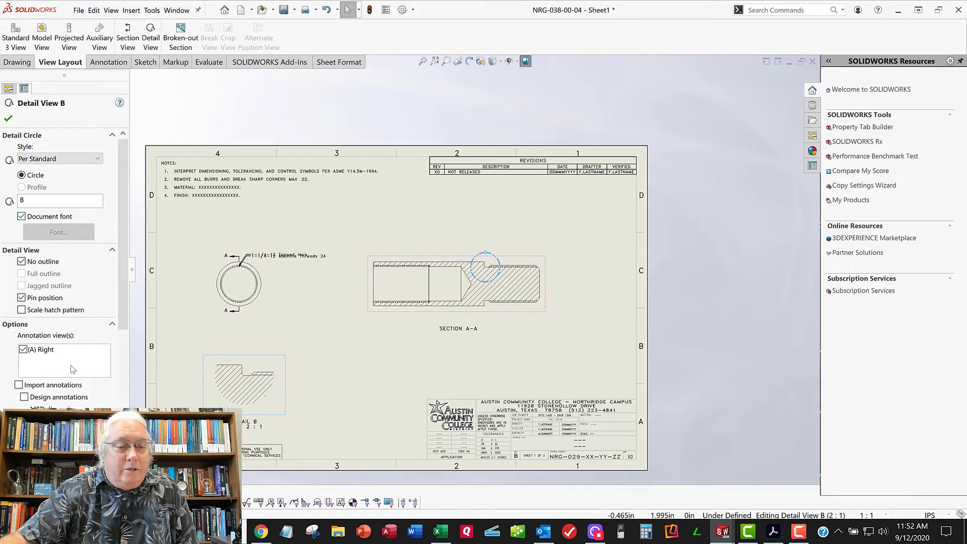
{"action": "scroll", "coordinate": [72, 369], "scroll_direction": "down", "scroll_amount": 2}
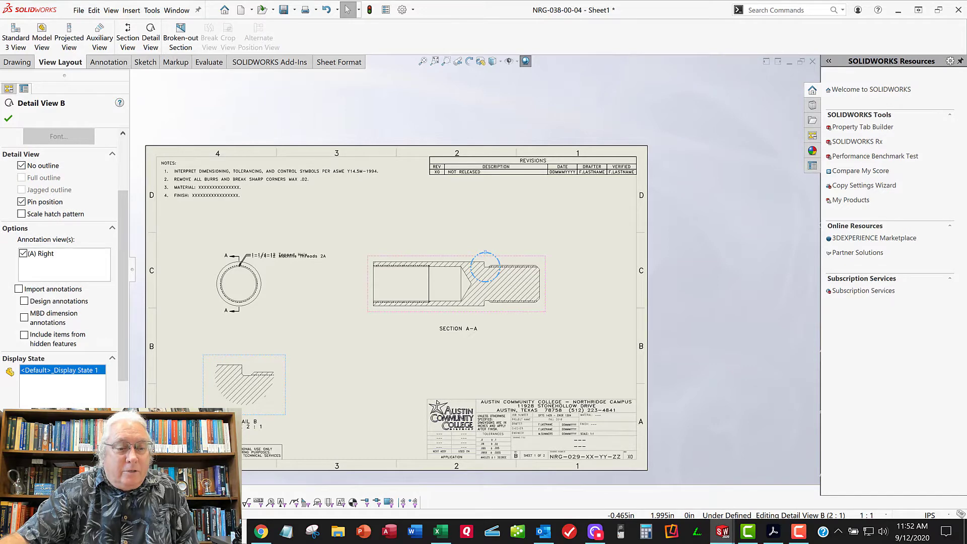
{"action": "scroll", "coordinate": [66, 372], "scroll_direction": "down", "scroll_amount": 4}
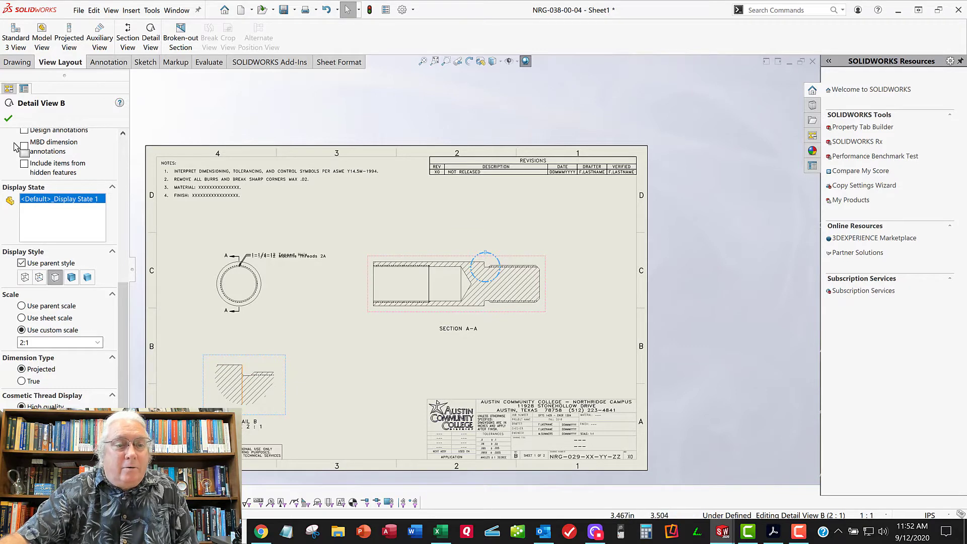
{"action": "left_click", "coordinate": [8, 118]}
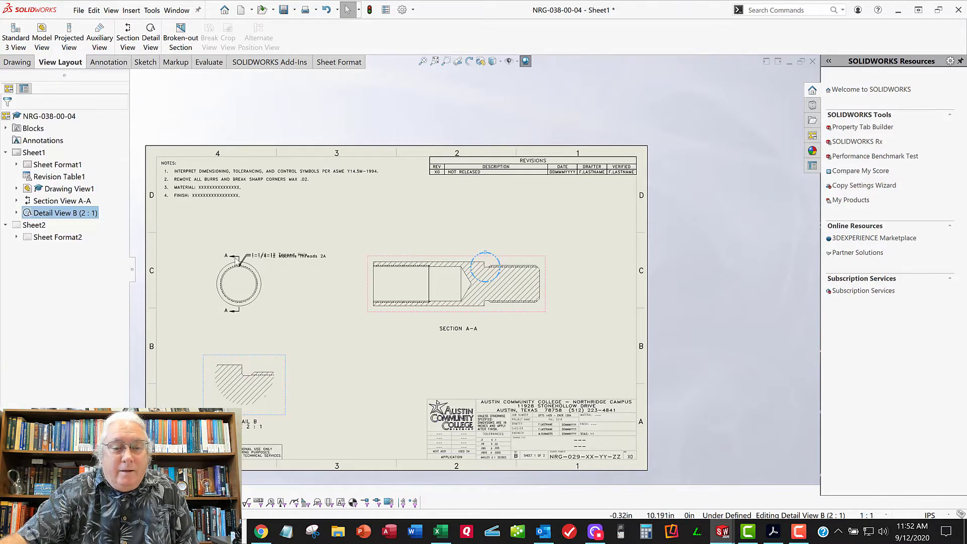
{"action": "left_click", "coordinate": [340, 356]}
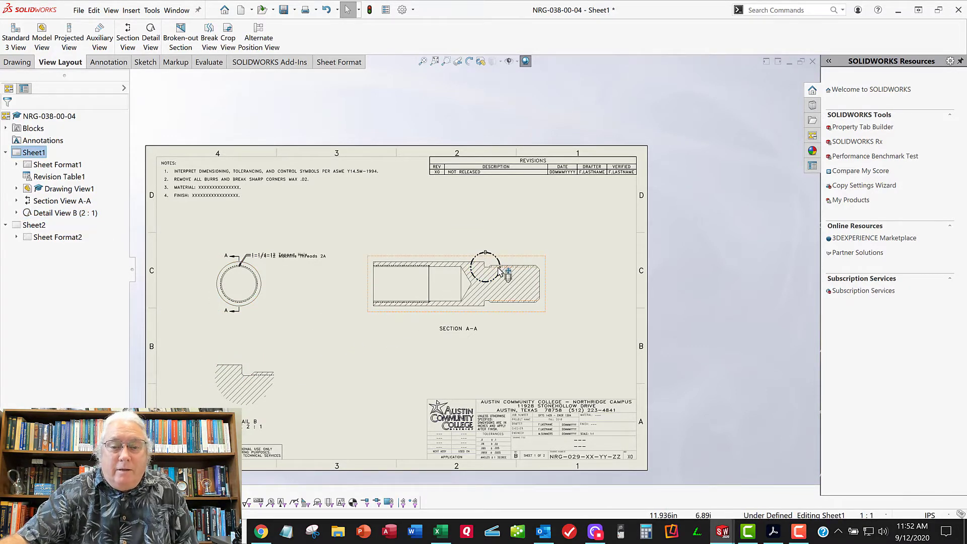
Move the detail circle's letter B along the circle to its upper-right side in section A-A
{"action": "scroll", "coordinate": [498, 272], "scroll_direction": "down", "scroll_amount": 4}
{"action": "left_click", "coordinate": [489, 243]}
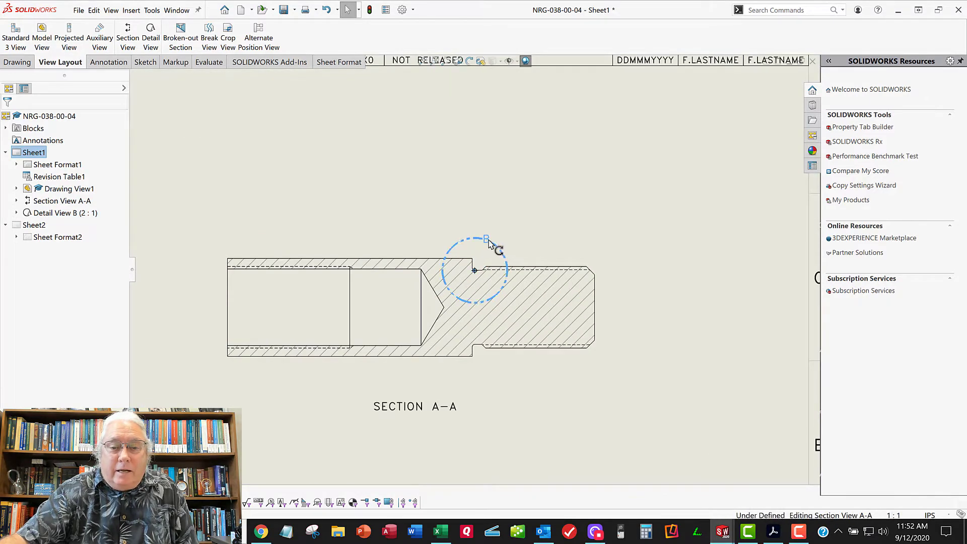
{"action": "left_click_drag", "start_coordinate": [489, 244], "coordinate": [497, 249]}
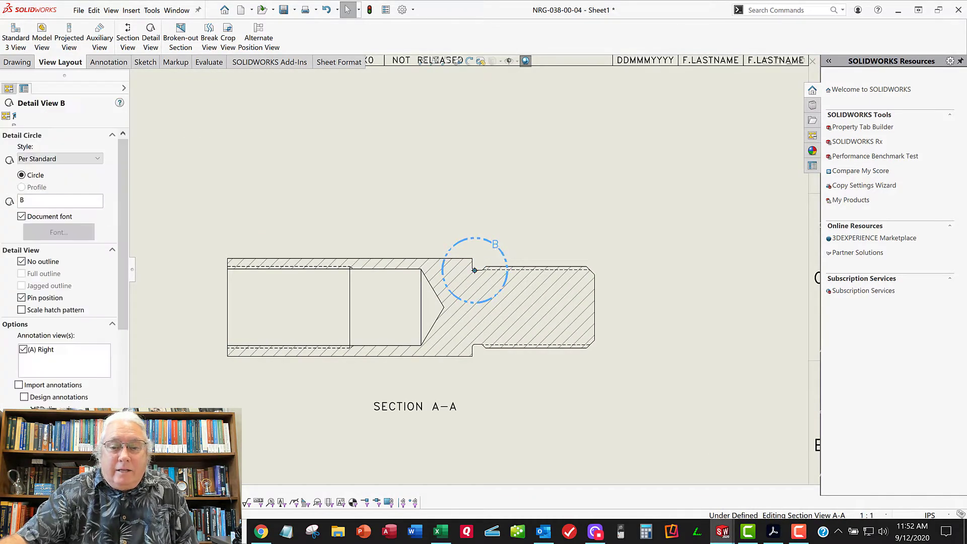
Shrink the detail circle around section A-A's relief groove to about two-thirds of its size
{"action": "key", "text": "z"}
{"action": "key", "text": "z"}
{"action": "middle_click_drag", "start_coordinate": [373, 339], "coordinate": [535, 258]}
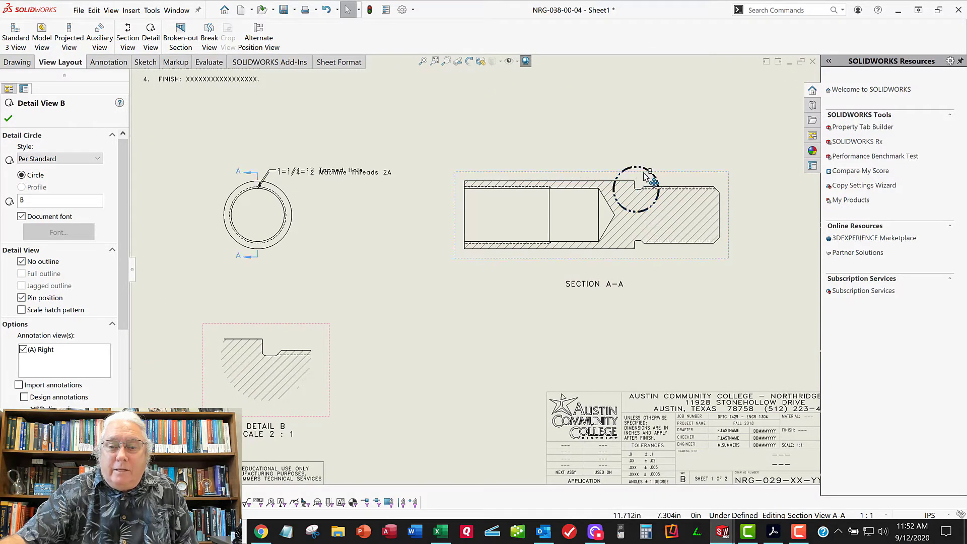
{"action": "left_click_drag", "start_coordinate": [646, 176], "coordinate": [641, 175]}
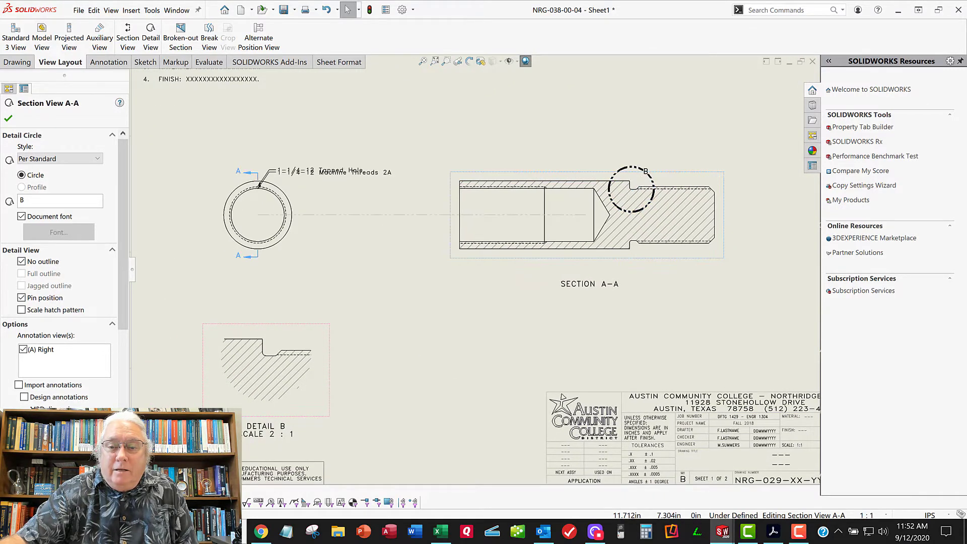
{"action": "left_click", "coordinate": [636, 169]}
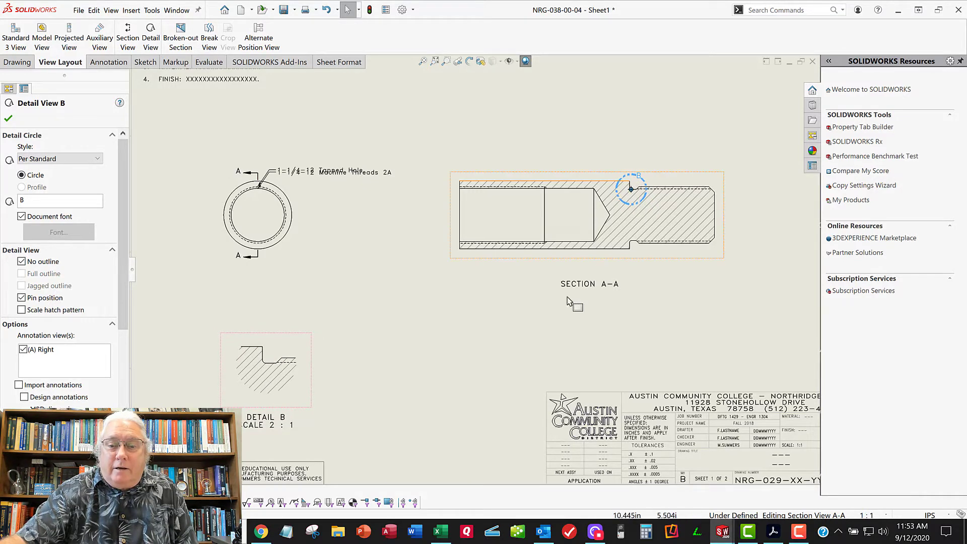
{"action": "left_click", "coordinate": [639, 313]}
{"action": "mouse_move", "coordinate": [381, 351]}
{"action": "middle_mouse_down"}
{"action": "mouse_move", "coordinate": [386, 363]}
{"action": "mouse_move", "coordinate": [367, 378]}
{"action": "mouse_move", "coordinate": [385, 360]}
{"action": "middle_mouse_up"}
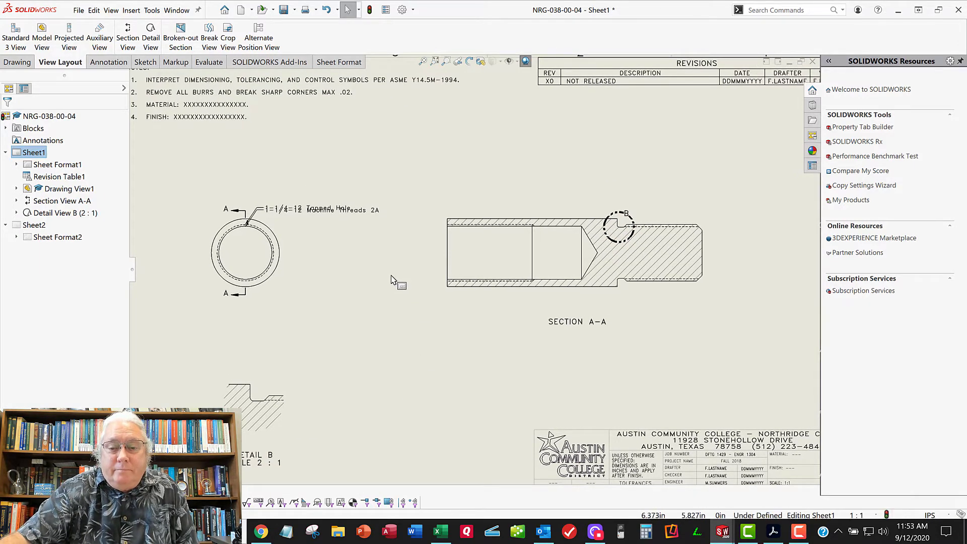
Separate the overlapping thread notes at the end view by moving the 1-1/4-12 Machine Threads 2A note above the Tapped Hole note
{"action": "scroll", "coordinate": [315, 215], "scroll_direction": "down", "scroll_amount": 1}
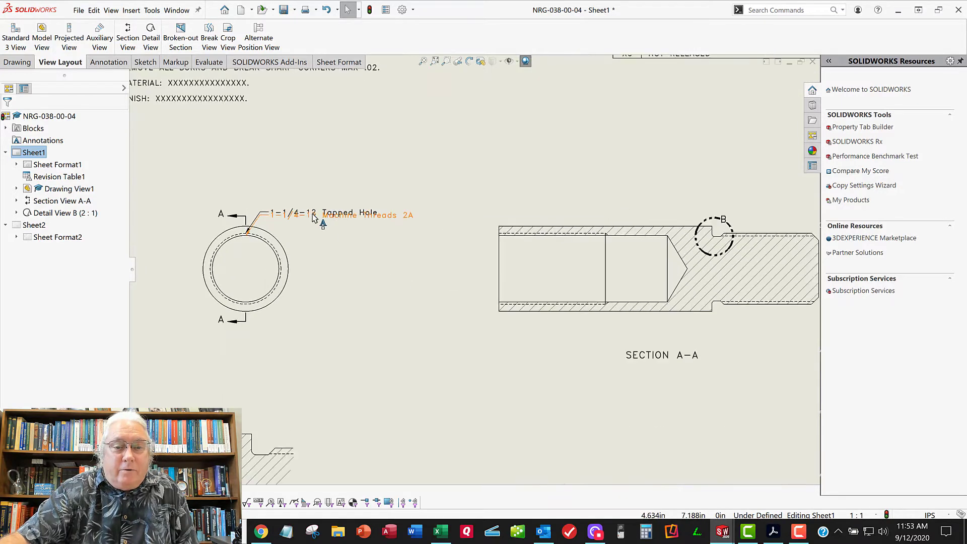
{"action": "left_click", "coordinate": [344, 186]}
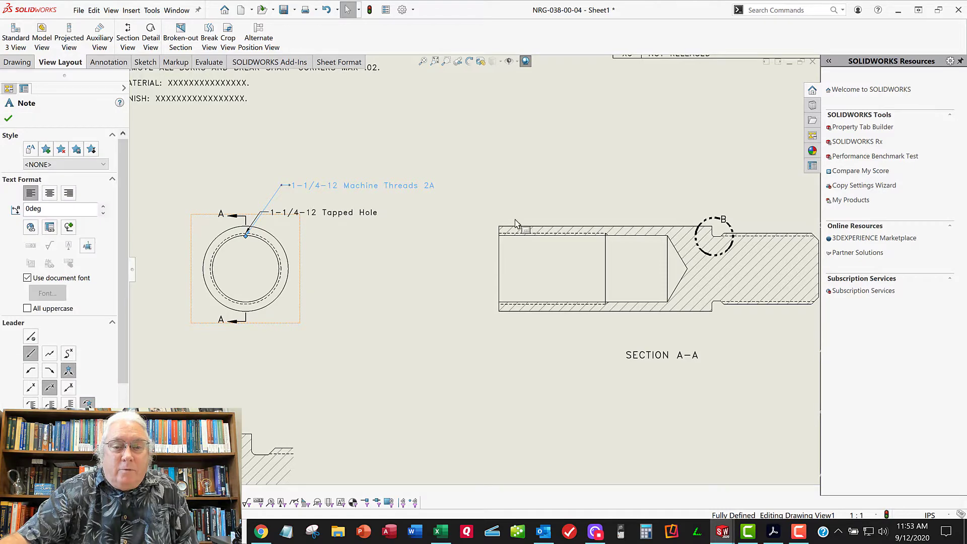
{"action": "left_click", "coordinate": [371, 239]}
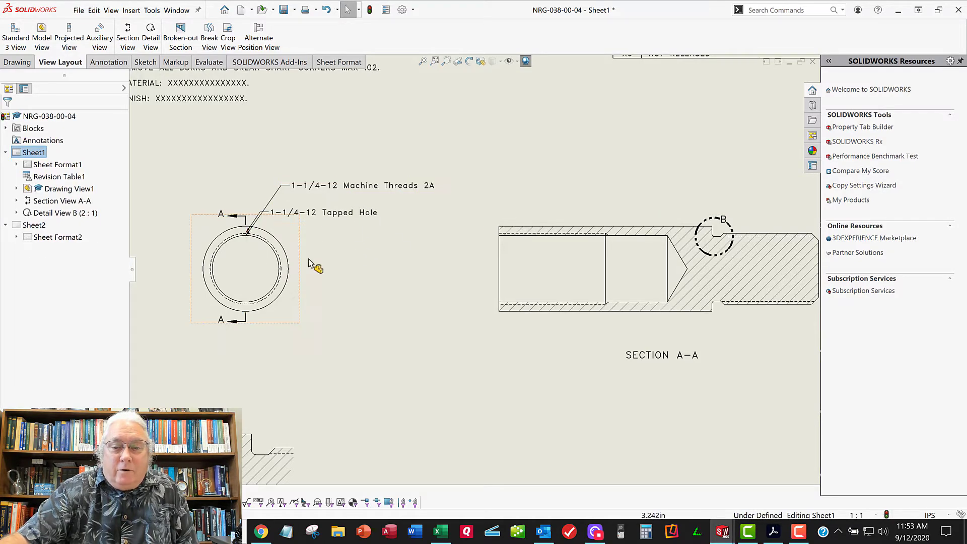
{"action": "scroll", "coordinate": [471, 320], "scroll_direction": "up", "scroll_amount": 3}
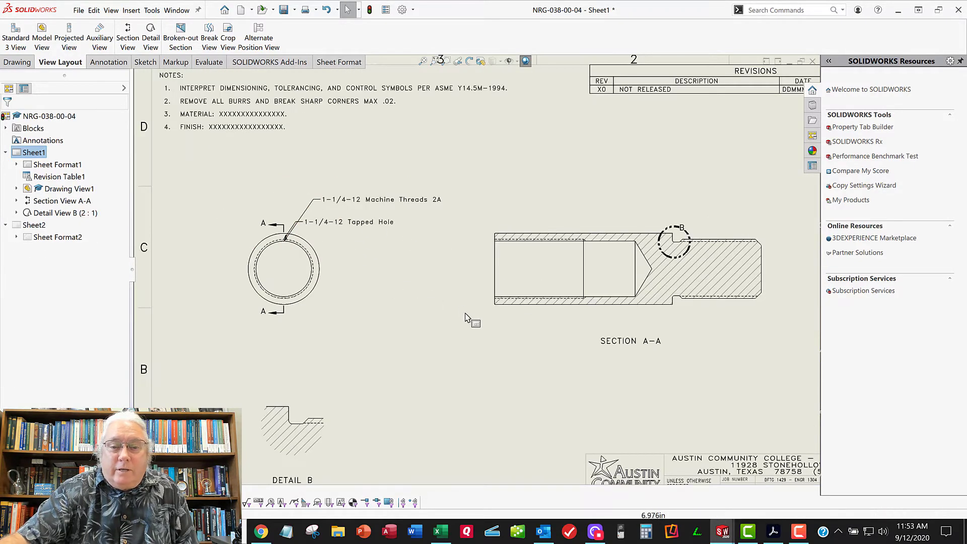
Cut the 1-1/4-12 Machine Threads 2A note from the end view, paste it at section A-A, and position its text above the threaded end
{"action": "left_click", "coordinate": [329, 201]}
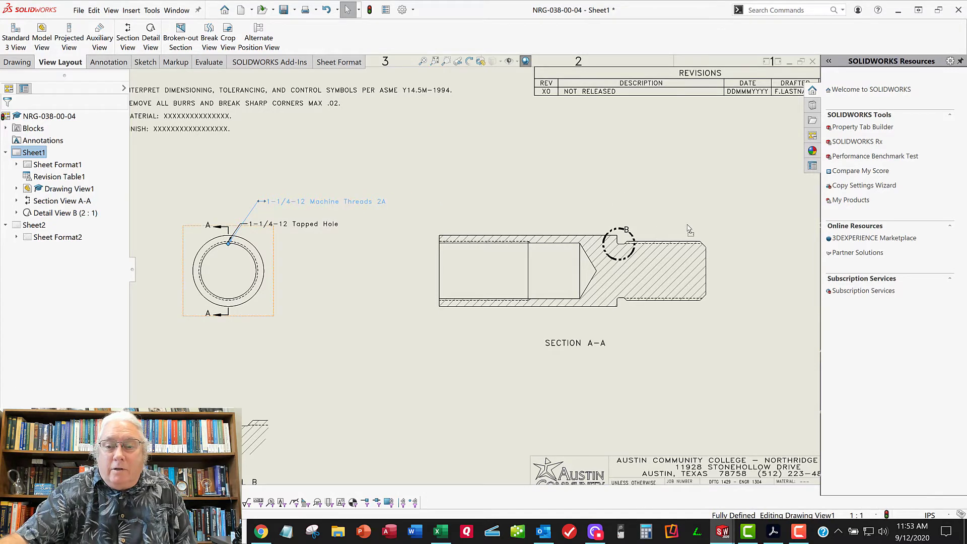
{"action": "key", "text": "ctrl+x"}
{"action": "key", "text": "ctrl+v"}
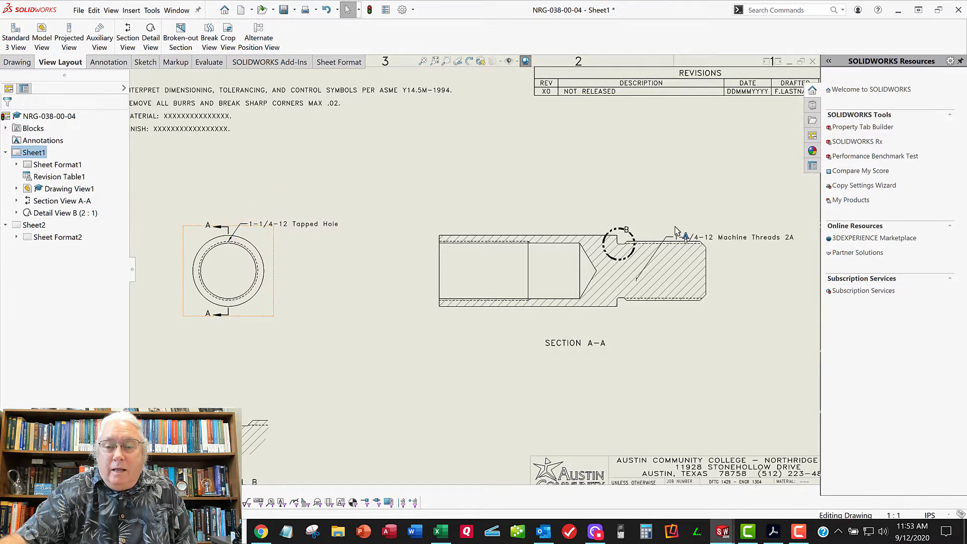
{"action": "left_click_drag", "start_coordinate": [703, 235], "coordinate": [722, 209]}
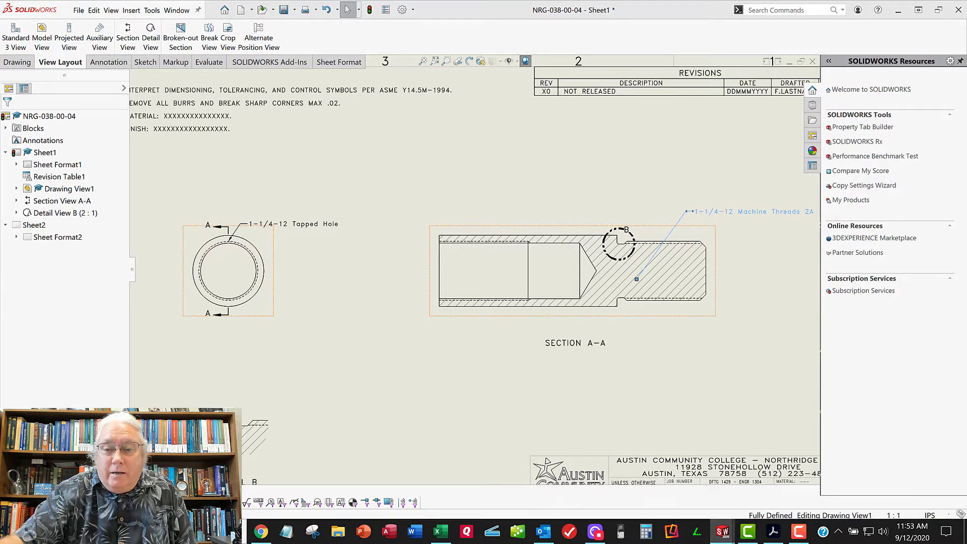
Attach the Machine Threads note's leader to the upper edge of the external threads in section A-A
{"action": "scroll", "coordinate": [655, 274], "scroll_direction": "down", "scroll_amount": 5}
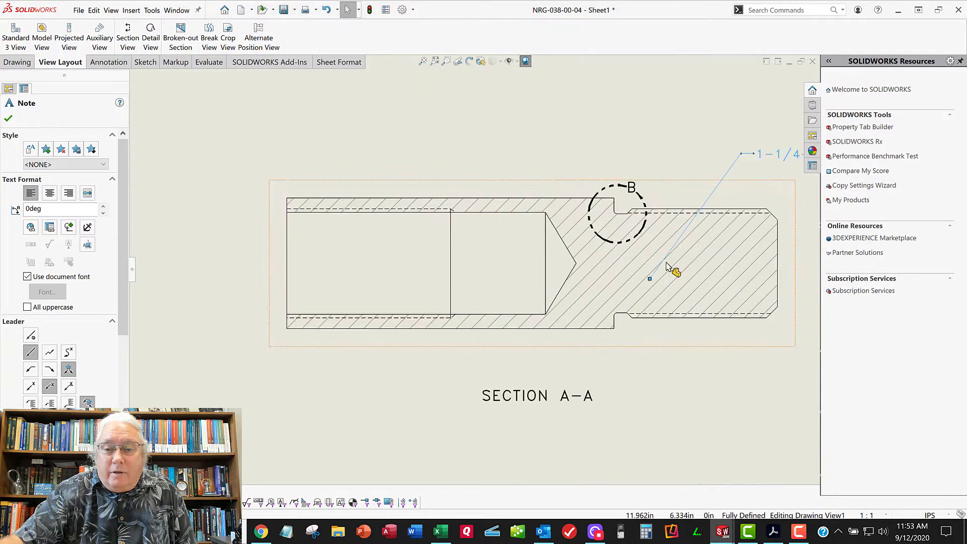
{"action": "left_click_drag", "start_coordinate": [580, 294], "coordinate": [674, 157]}
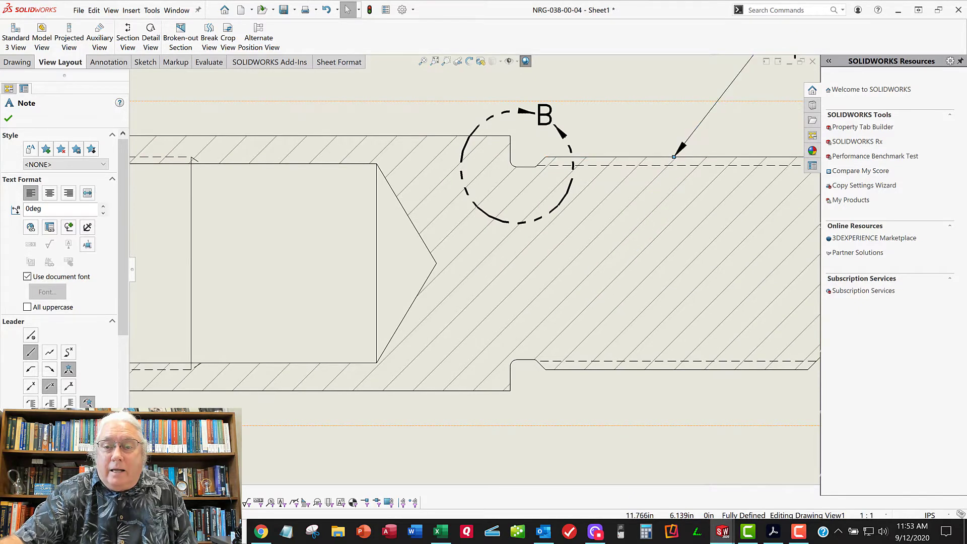
{"action": "scroll", "coordinate": [599, 263], "scroll_direction": "up", "scroll_amount": 5}
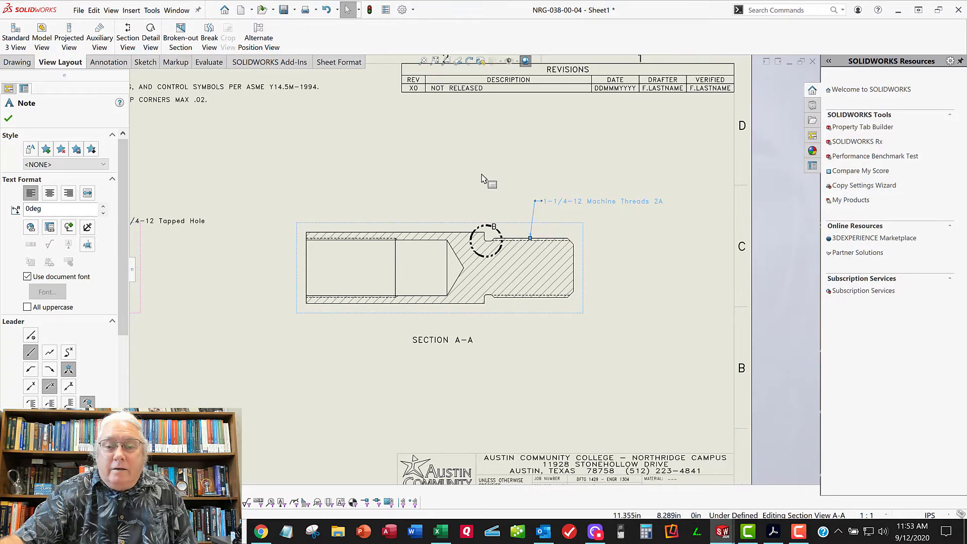
{"action": "key", "text": "Escape"}
Shift the Machine Threads note farther right of its leader point, and raise the 1-1/4-12 Tapped Hole note at the end view
{"action": "scroll", "coordinate": [567, 186], "scroll_direction": "down", "scroll_amount": 2}
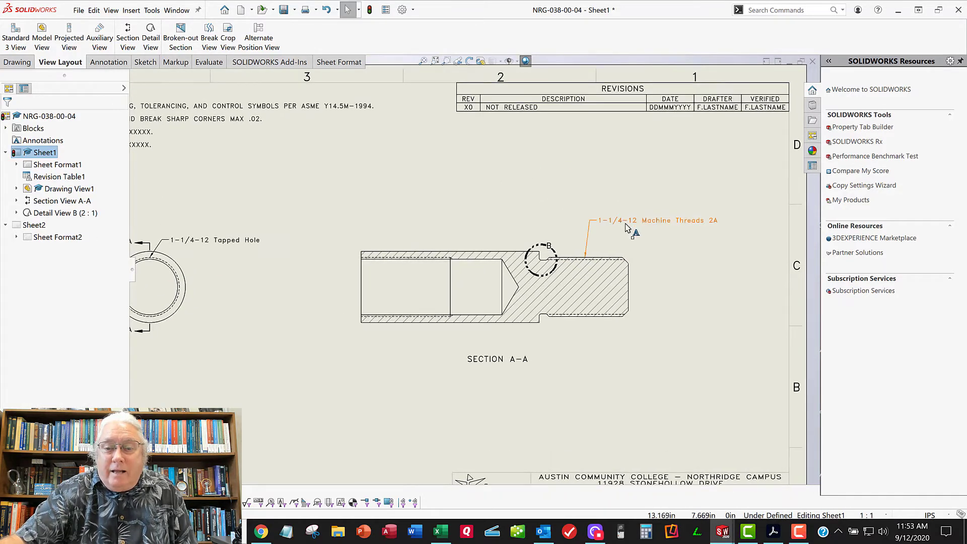
{"action": "left_click_drag", "start_coordinate": [633, 222], "coordinate": [640, 223]}
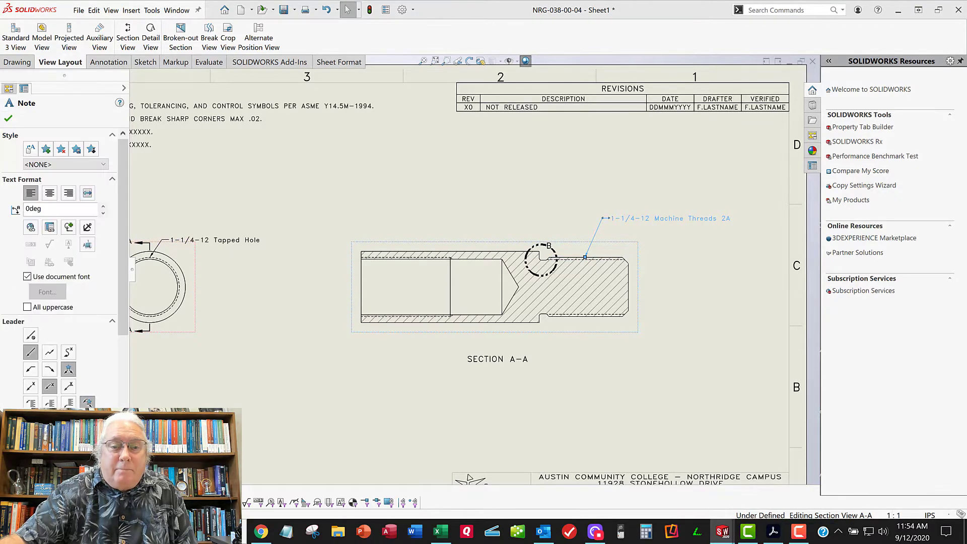
{"action": "scroll", "coordinate": [407, 174], "scroll_direction": "up", "scroll_amount": 1}
{"action": "middle_click_drag", "start_coordinate": [383, 176], "coordinate": [421, 172]}
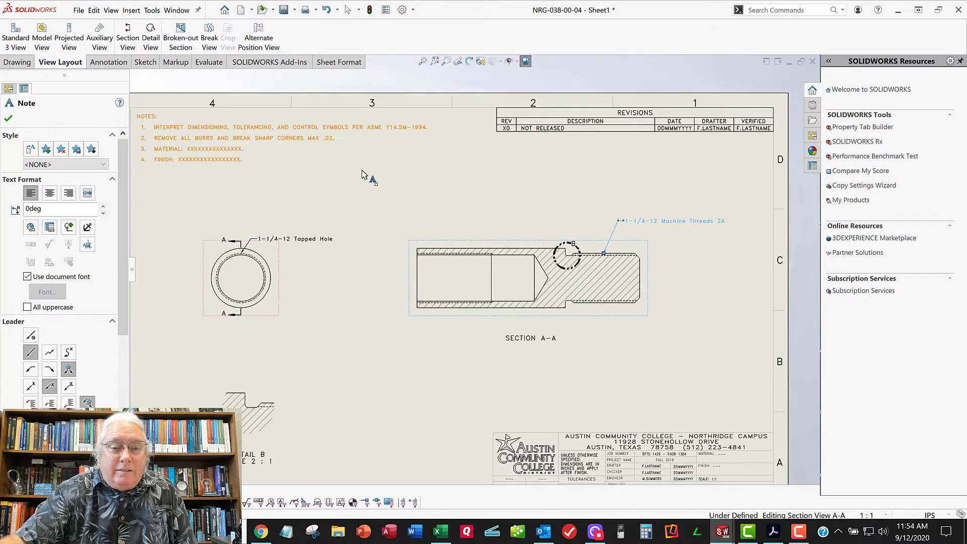
{"action": "left_click", "coordinate": [317, 238]}
{"action": "left_click_drag", "start_coordinate": [318, 229], "coordinate": [318, 227]}
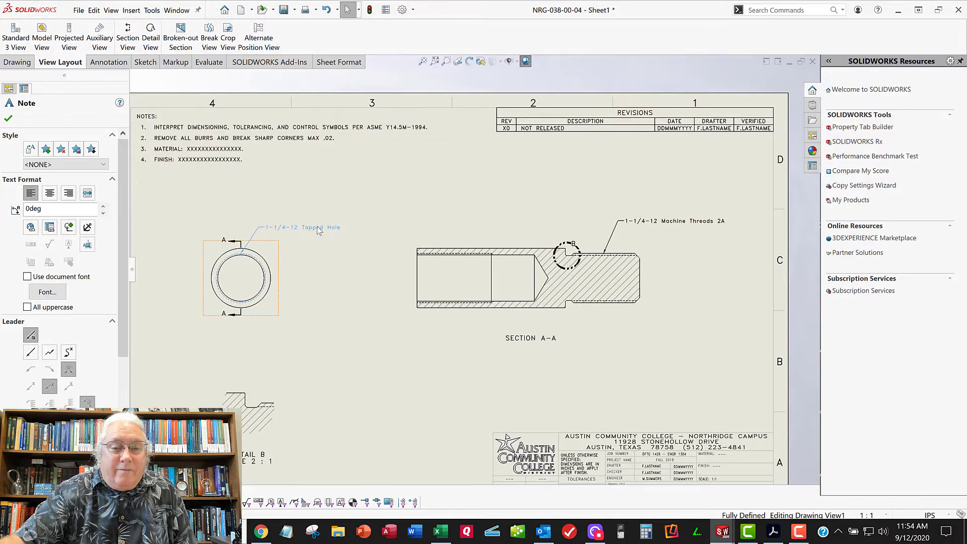
{"action": "left_click", "coordinate": [404, 190]}
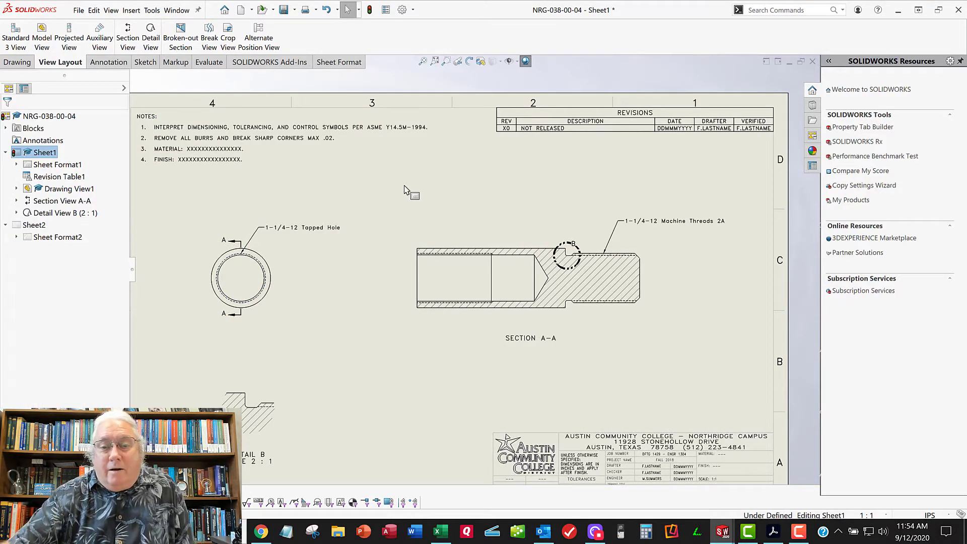
{"action": "scroll", "coordinate": [378, 227], "scroll_direction": "down", "scroll_amount": 1}
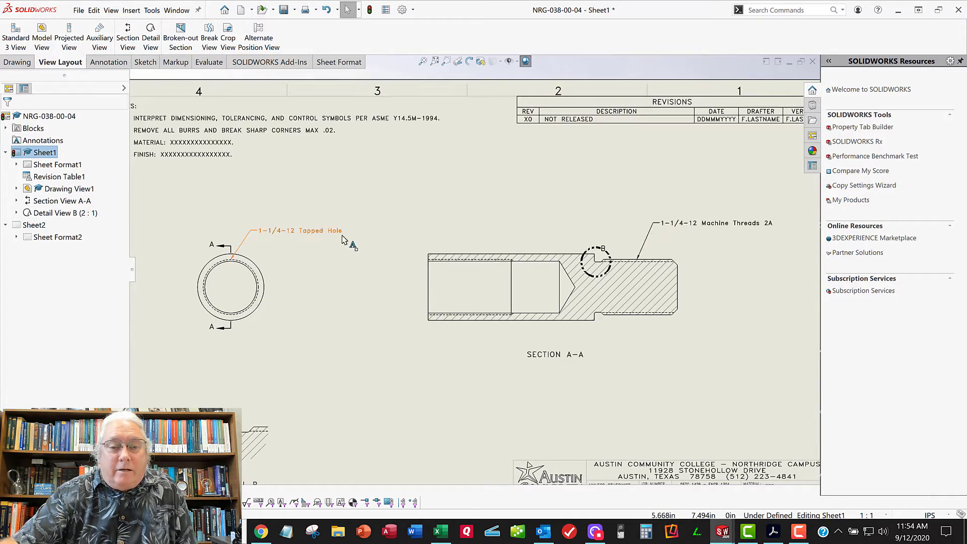
{"action": "scroll", "coordinate": [549, 186], "scroll_direction": "up", "scroll_amount": 4}
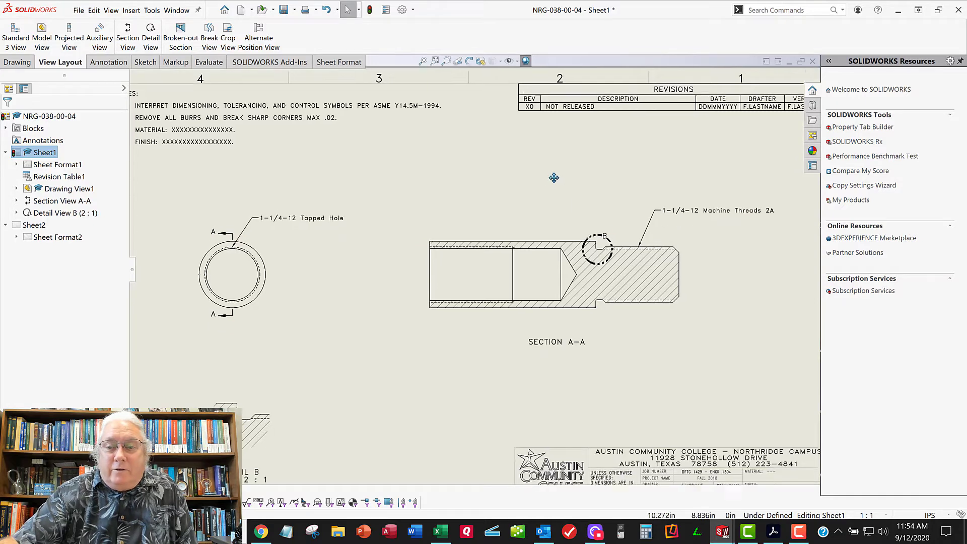
{"action": "key", "text": "f"}
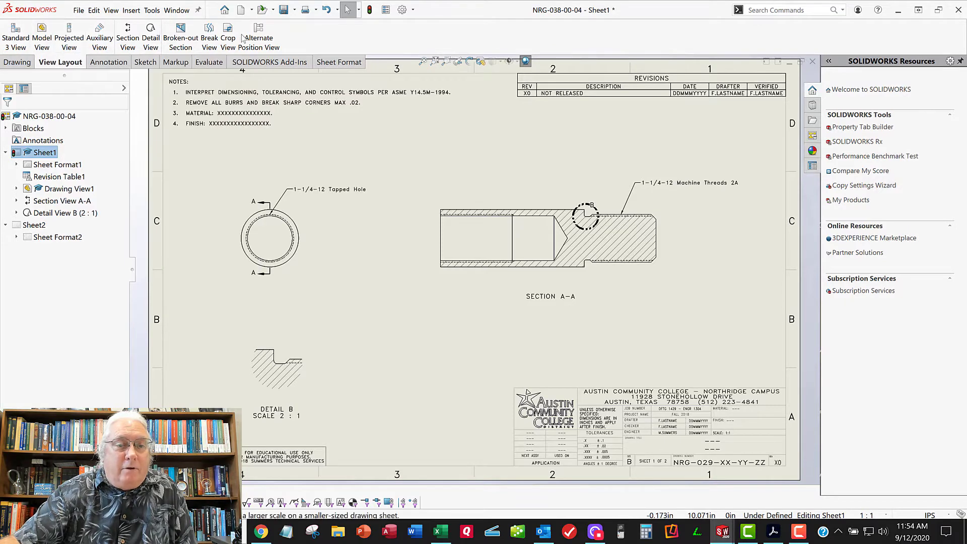
Add a center mark to the outer circle of the end view
{"action": "left_click", "coordinate": [113, 65]}
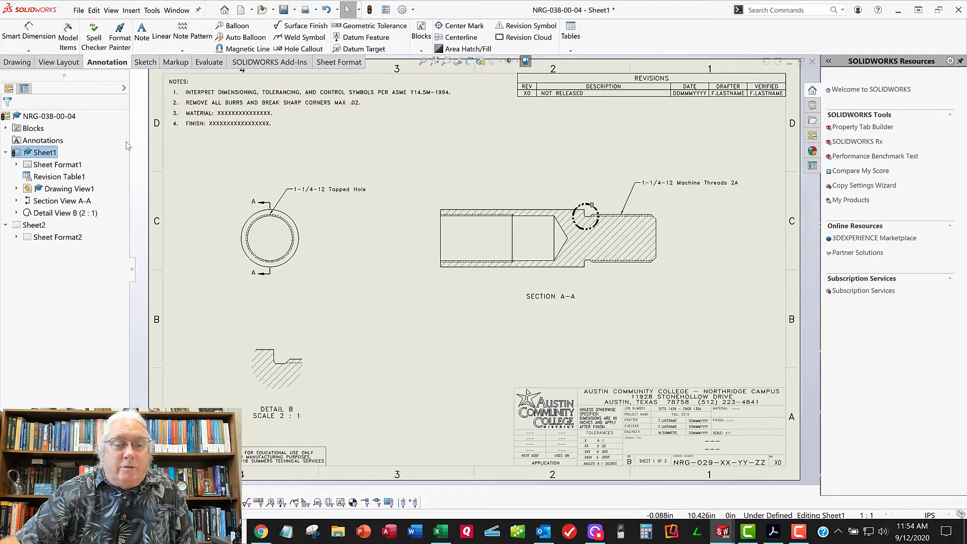
{"action": "left_click", "coordinate": [459, 25]}
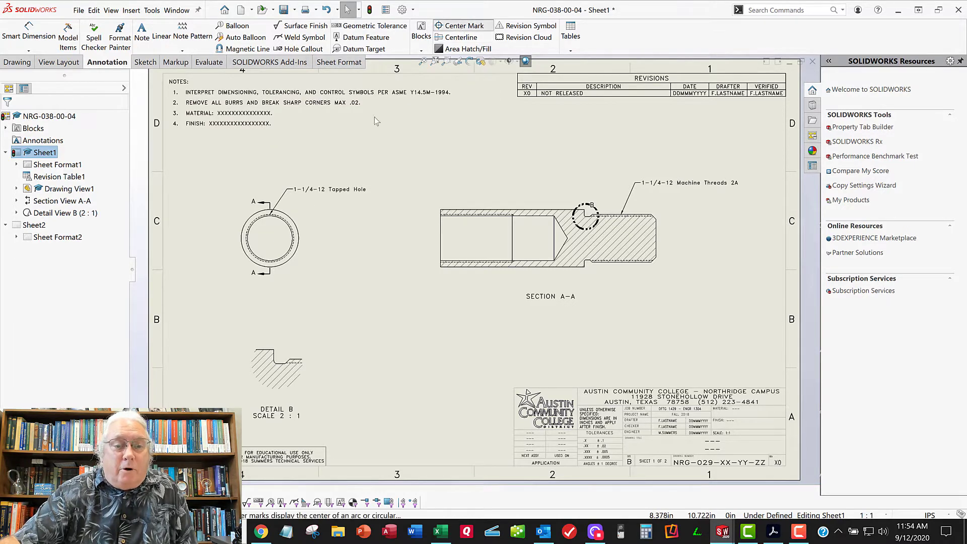
{"action": "left_click", "coordinate": [296, 230]}
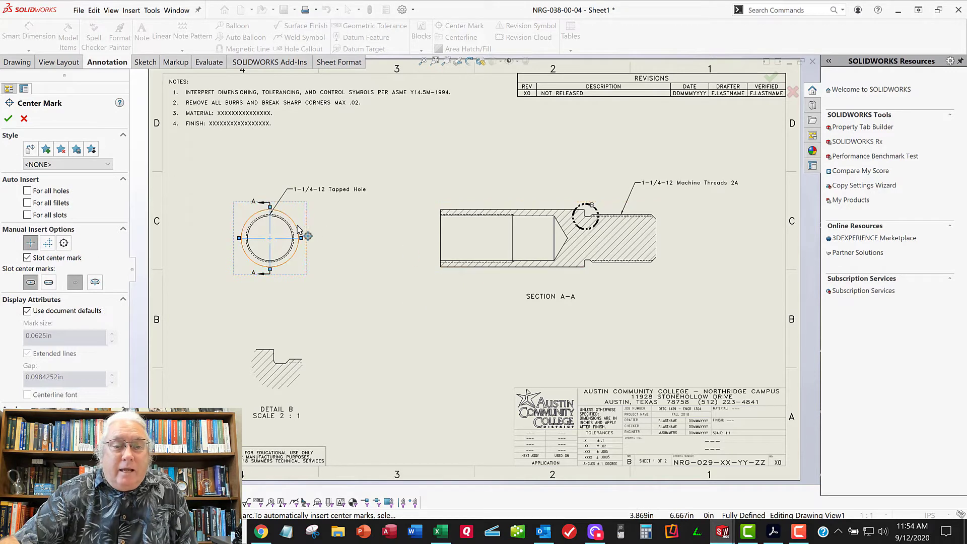
{"action": "left_click", "coordinate": [8, 120]}
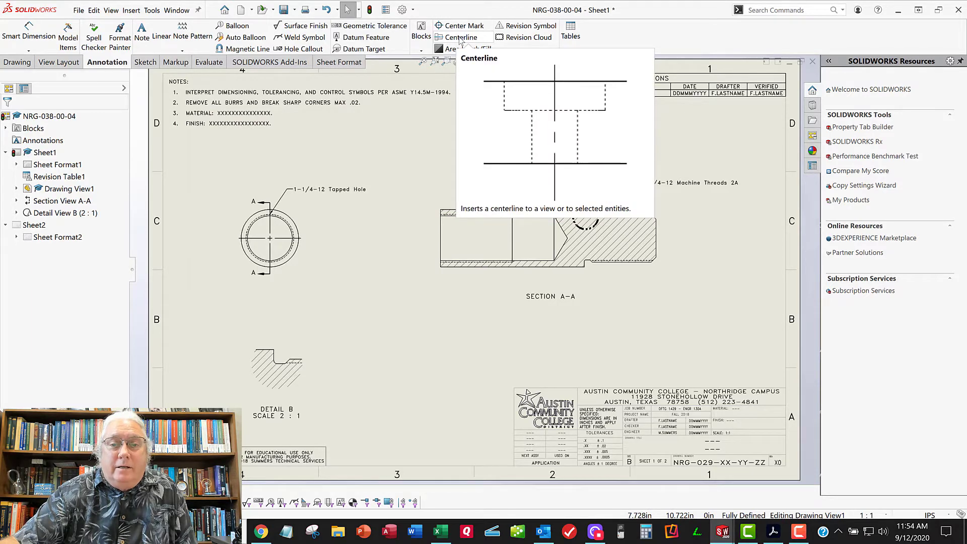
Insert a centerline in section A-A midway between the upper and lower outer edges of the body
{"action": "left_click", "coordinate": [460, 38]}
{"action": "scroll", "coordinate": [574, 242], "scroll_direction": "down", "scroll_amount": 2}
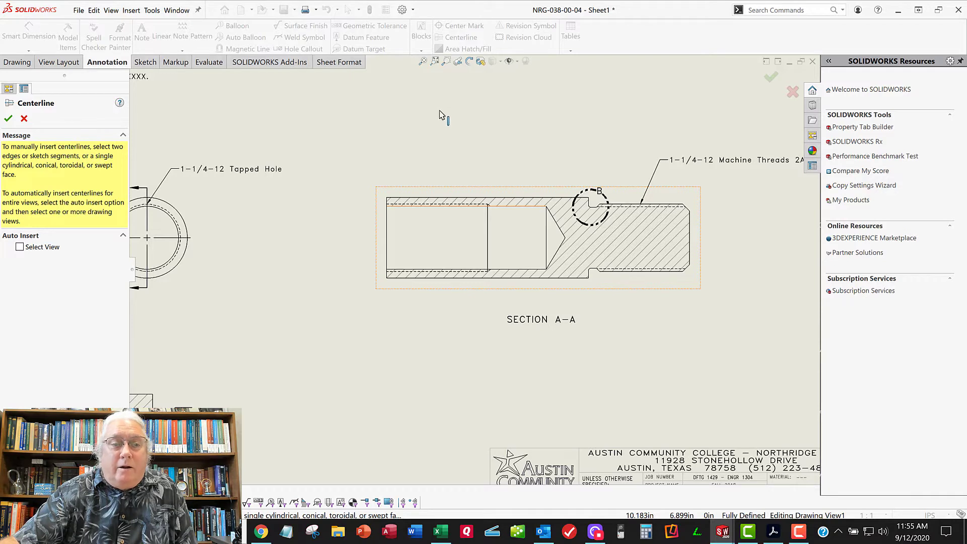
{"action": "left_click", "coordinate": [491, 278]}
{"action": "left_click", "coordinate": [499, 197]}
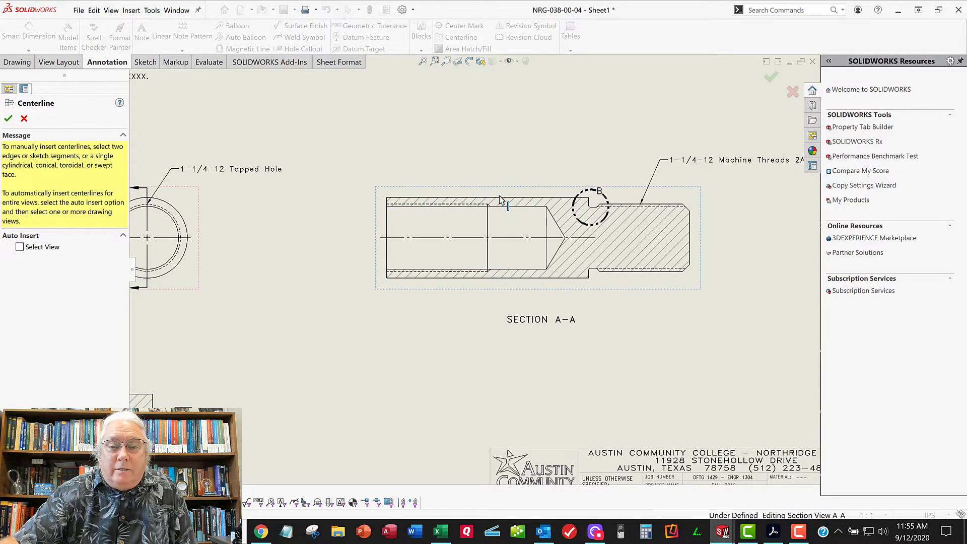
{"action": "left_click", "coordinate": [9, 119]}
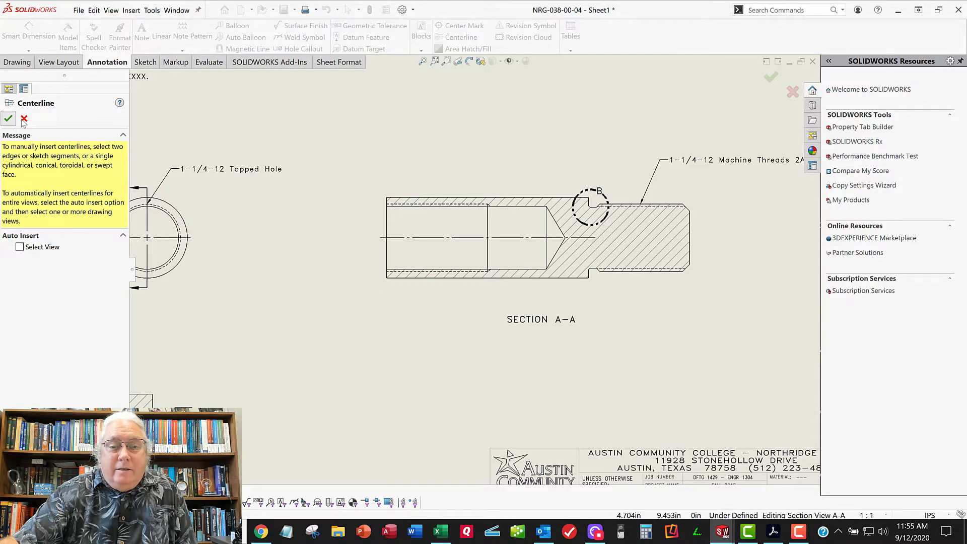
Extend the section A-A centerline through the threaded end to just beyond its end face
{"action": "left_click", "coordinate": [528, 238]}
{"action": "left_click_drag", "start_coordinate": [595, 238], "coordinate": [705, 242]}
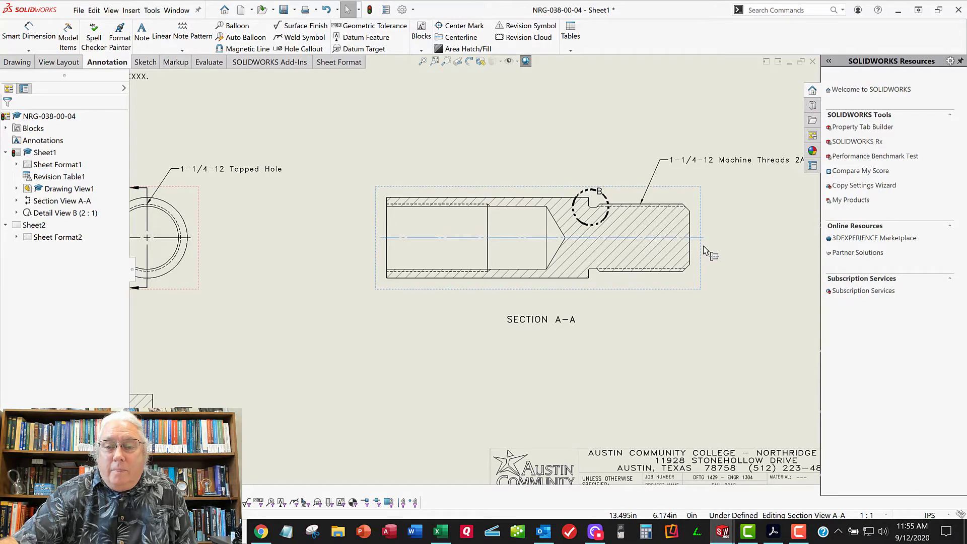
{"action": "left_click", "coordinate": [532, 358]}
Import the dimensions marked for drawing from the entire model into all views with Model Items
{"action": "scroll", "coordinate": [533, 358], "scroll_direction": "up", "scroll_amount": 5}
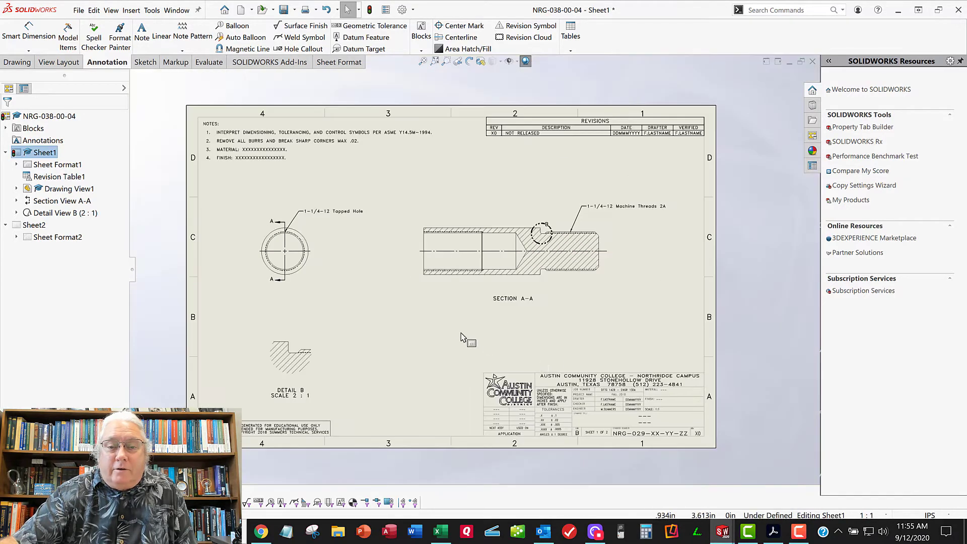
{"action": "scroll", "coordinate": [511, 212], "scroll_direction": "down", "scroll_amount": 1}
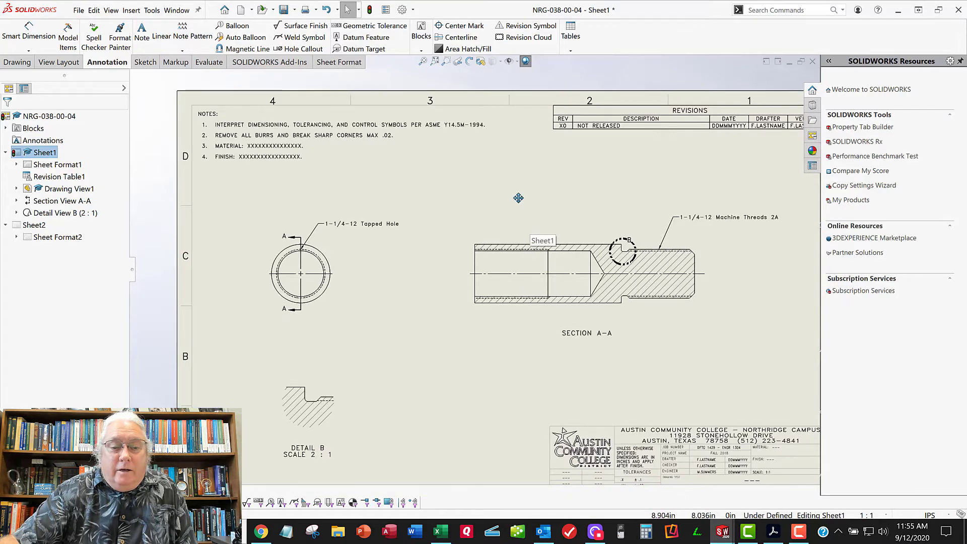
{"action": "scroll", "coordinate": [501, 201], "scroll_direction": "down", "scroll_amount": 1}
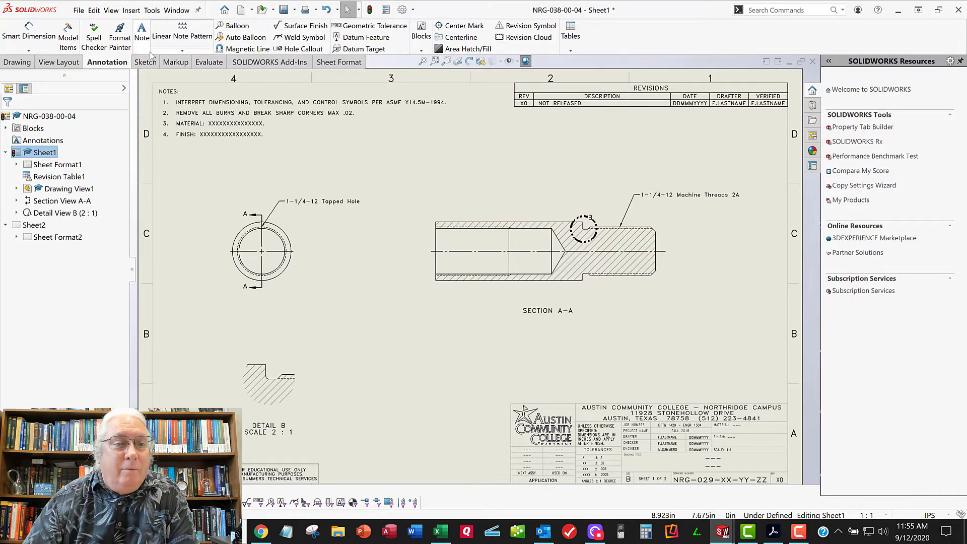
{"action": "left_click", "coordinate": [69, 36]}
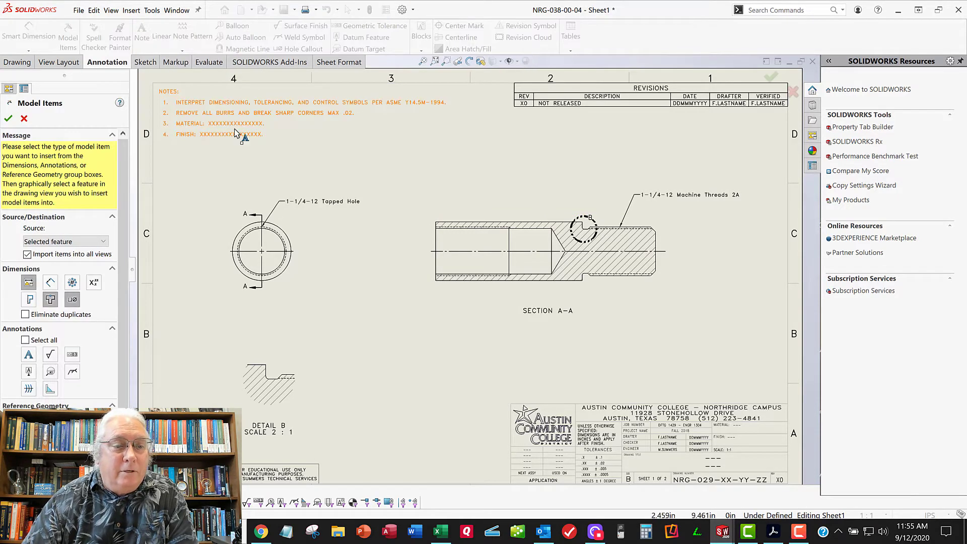
{"action": "left_click", "coordinate": [66, 242]}
{"action": "left_click", "coordinate": [68, 252]}
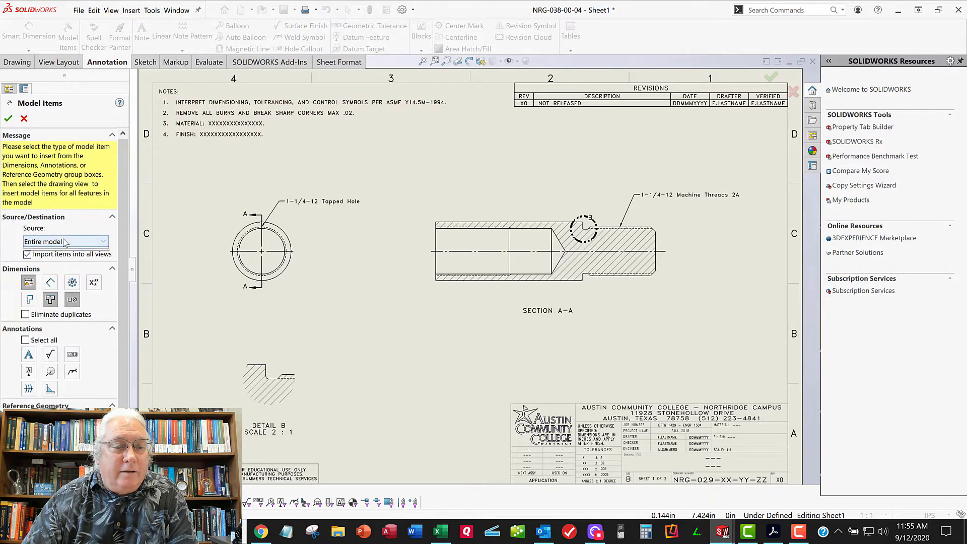
{"action": "left_click", "coordinate": [65, 241]}
{"action": "left_click", "coordinate": [66, 261]}
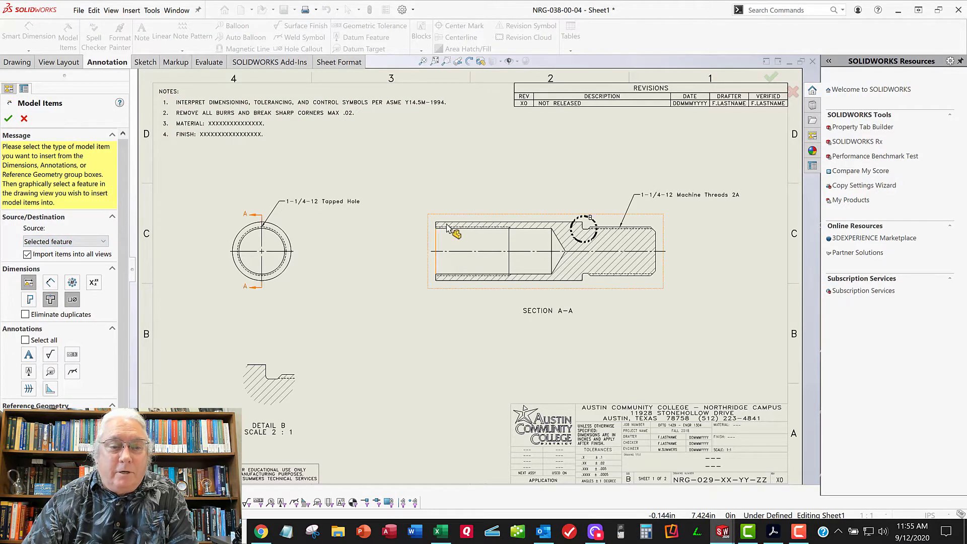
{"action": "left_click", "coordinate": [38, 241]}
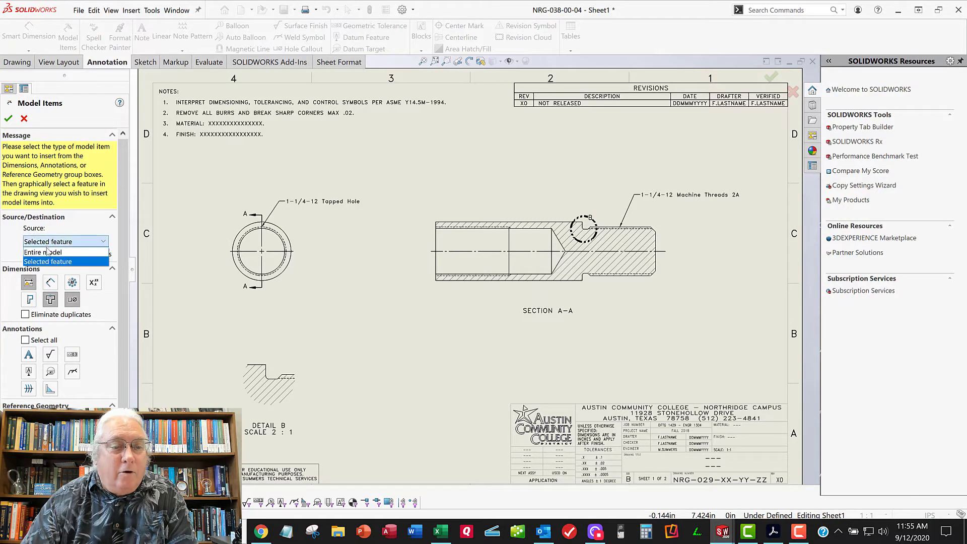
{"action": "left_click", "coordinate": [66, 252]}
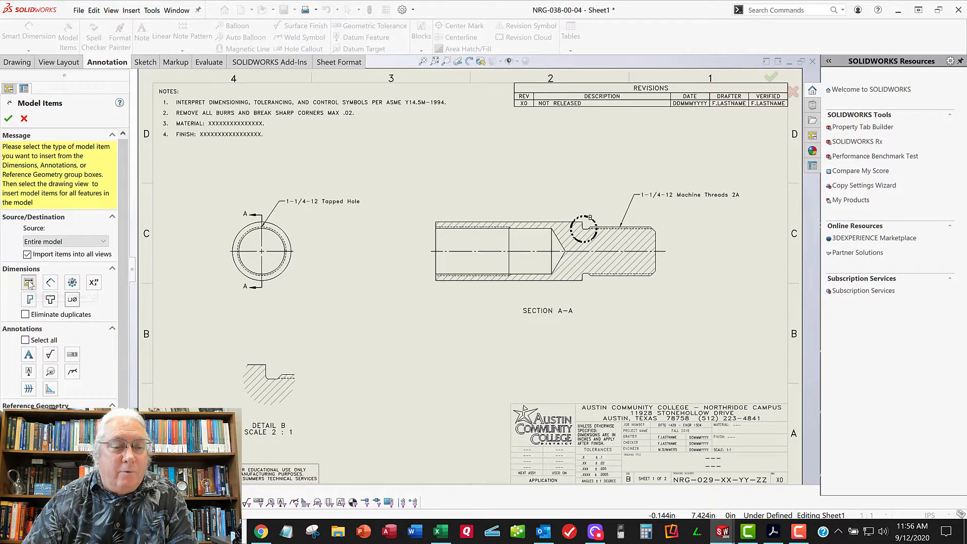
{"action": "left_click", "coordinate": [29, 283]}
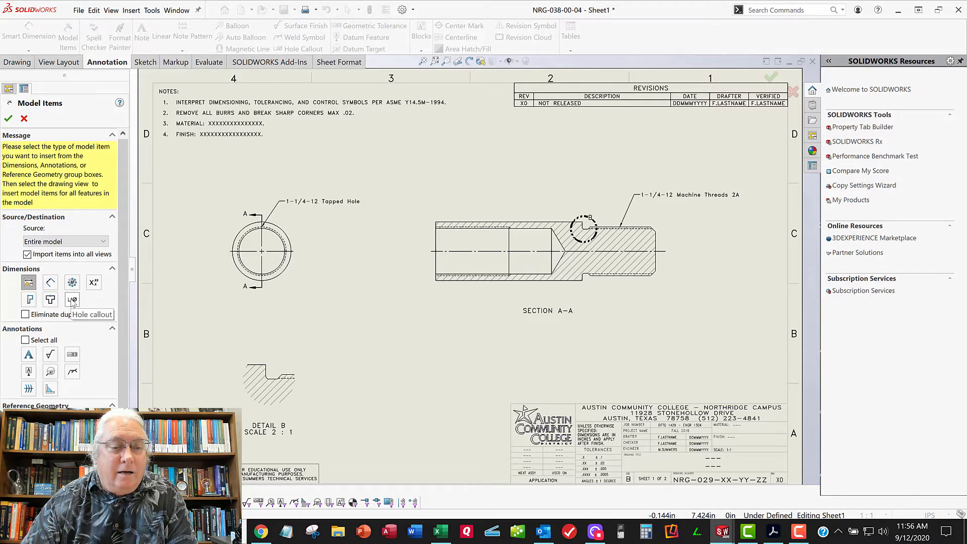
{"action": "left_click", "coordinate": [28, 283]}
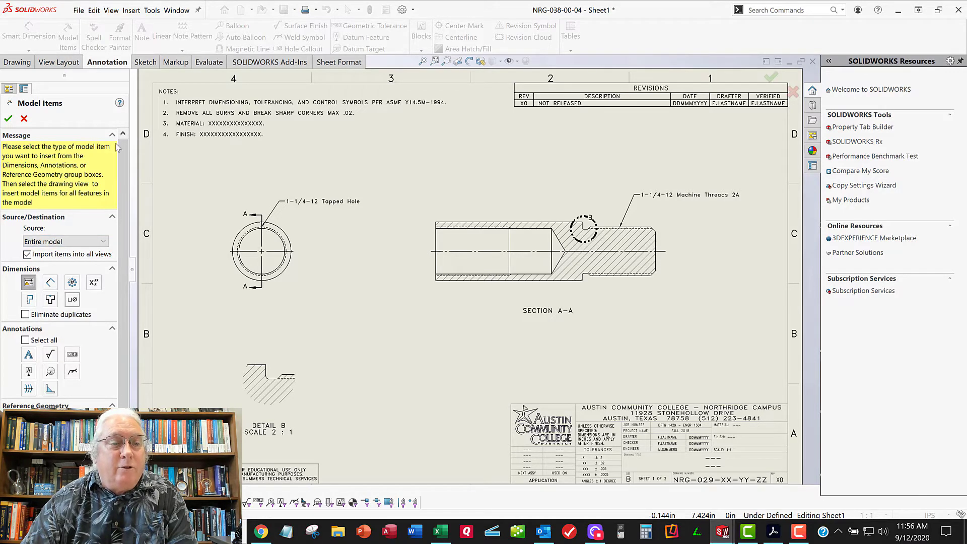
{"action": "left_click", "coordinate": [8, 119]}
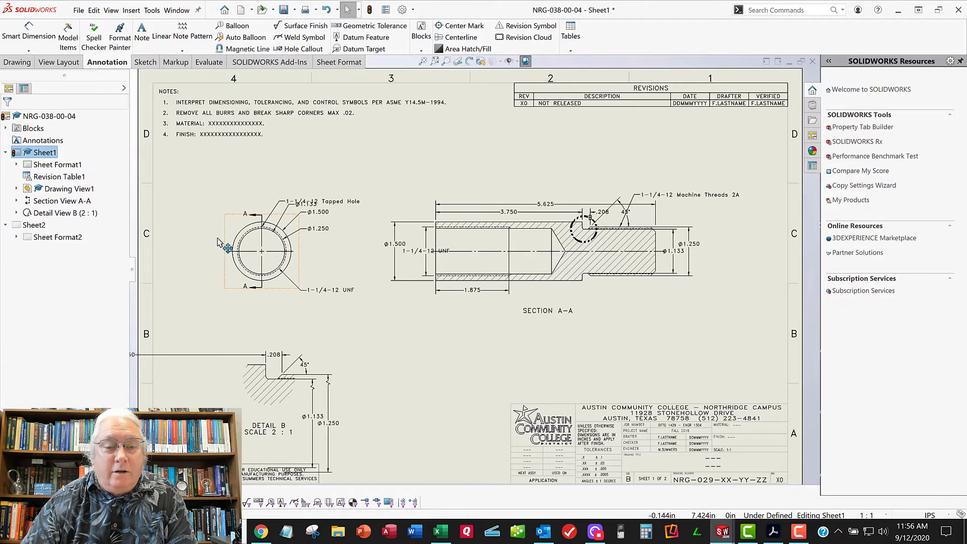
Delete the long 3.750 dimension that runs off the sheet from detail B
{"action": "middle_click_drag", "start_coordinate": [270, 318], "coordinate": [328, 265]}
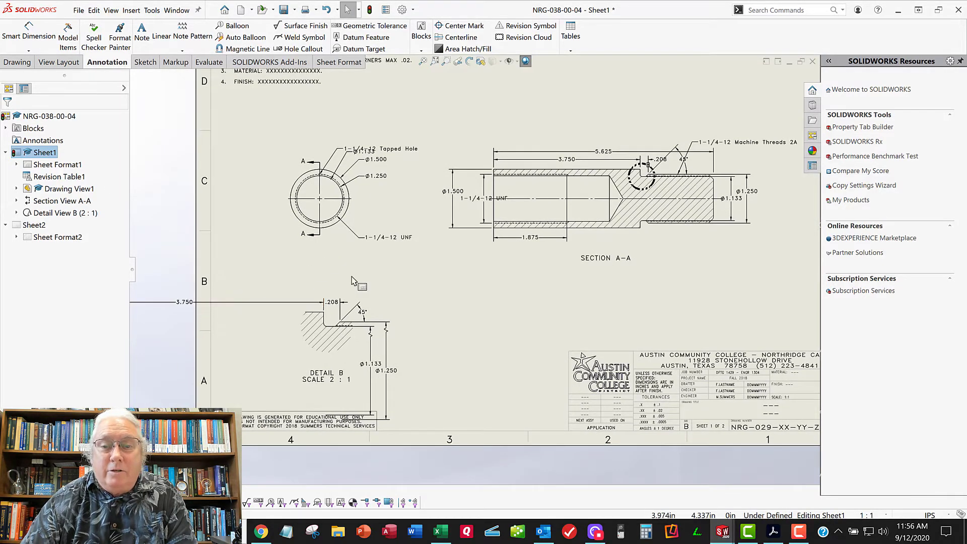
{"action": "middle_click_drag", "start_coordinate": [435, 281], "coordinate": [524, 281]}
{"action": "middle_click_drag", "start_coordinate": [412, 289], "coordinate": [353, 301]}
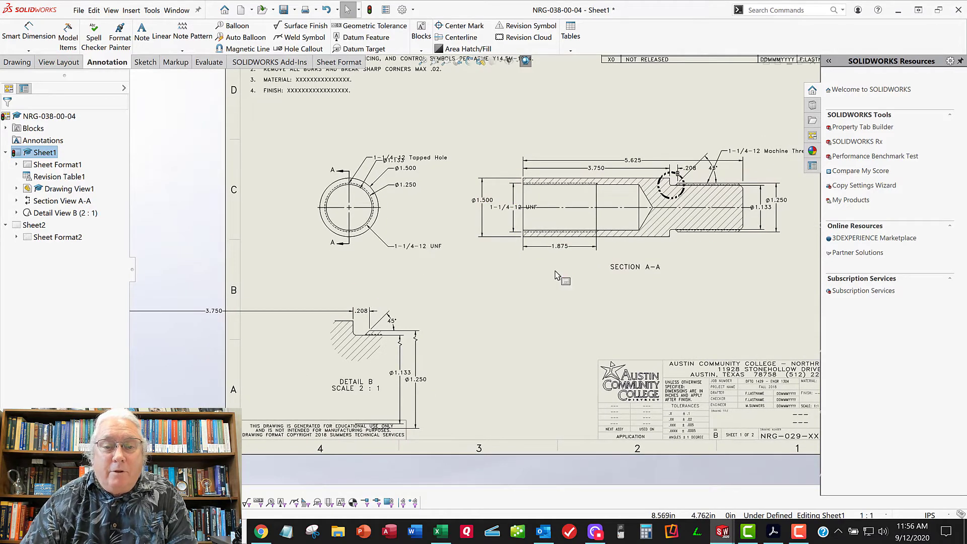
{"action": "mouse_move", "coordinate": [561, 279]}
{"action": "middle_mouse_down"}
{"action": "mouse_move", "coordinate": [507, 291]}
{"action": "mouse_move", "coordinate": [589, 261]}
{"action": "mouse_move", "coordinate": [680, 242]}
{"action": "mouse_move", "coordinate": [716, 246]}
{"action": "middle_mouse_up"}
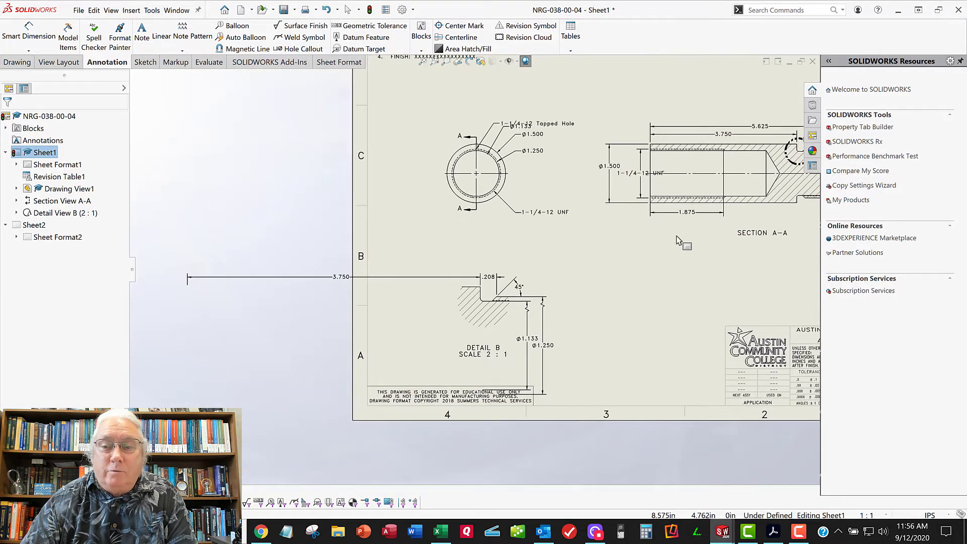
{"action": "middle_click_drag", "start_coordinate": [635, 267], "coordinate": [565, 296]}
{"action": "key", "text": "Escape"}
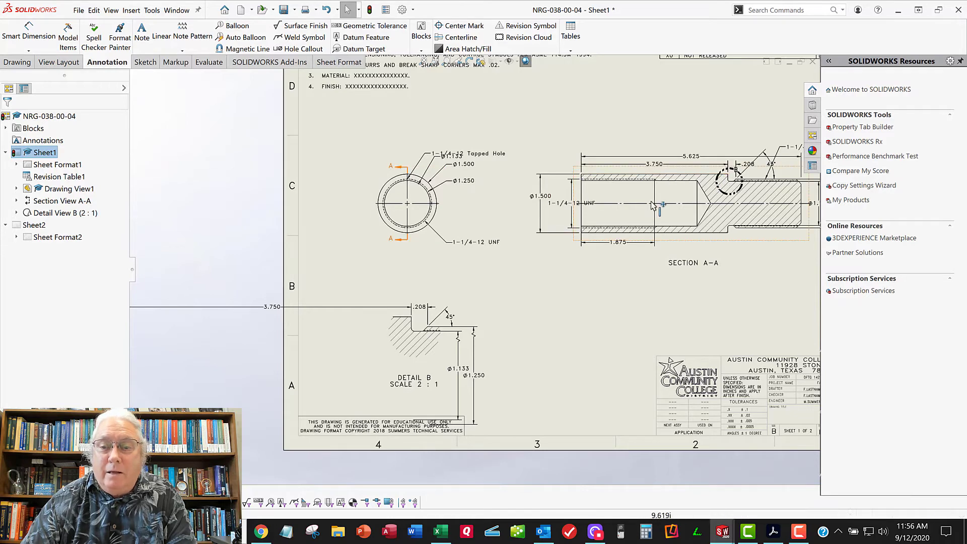
{"action": "left_click", "coordinate": [288, 307]}
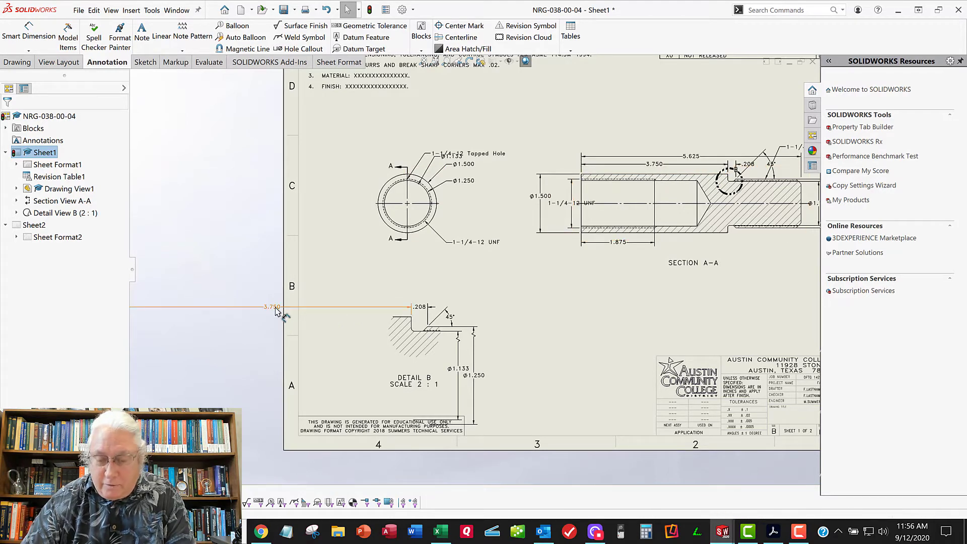
{"action": "key", "text": "Delete"}
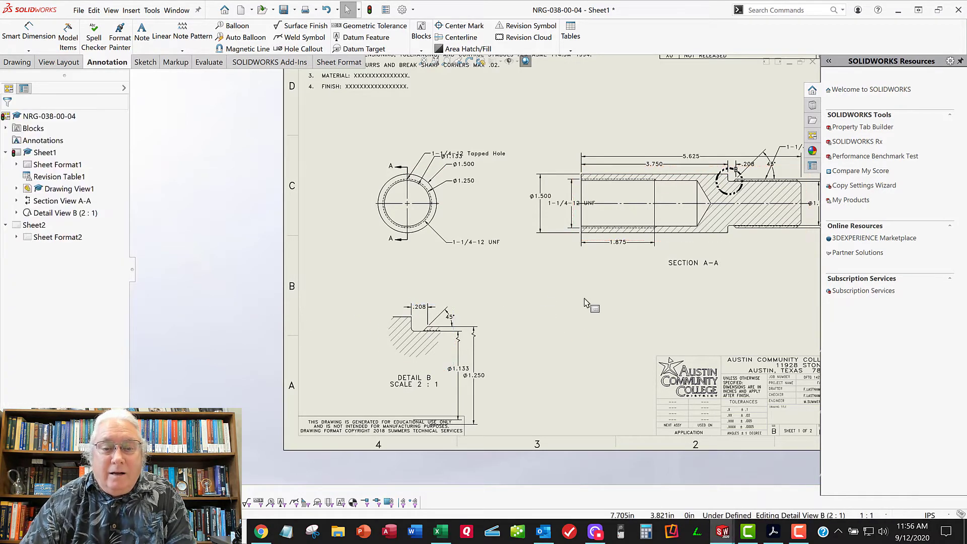
Delete the Ø1.250 and Ø1.133 diameter dimensions from detail B
{"action": "mouse_move", "coordinate": [589, 293]}
{"action": "middle_mouse_down"}
{"action": "mouse_move", "coordinate": [482, 268]}
{"action": "mouse_move", "coordinate": [477, 249]}
{"action": "middle_mouse_up"}
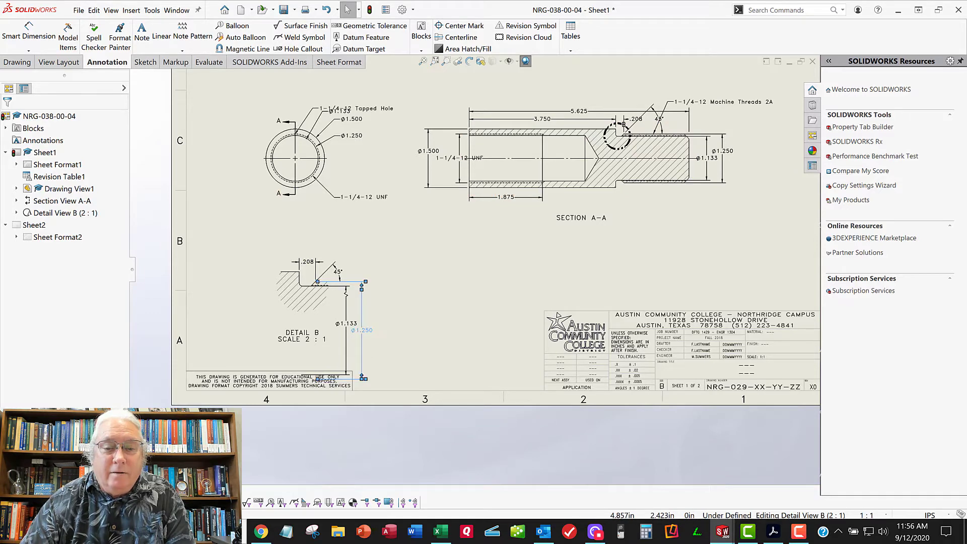
{"action": "key", "text": "Delete"}
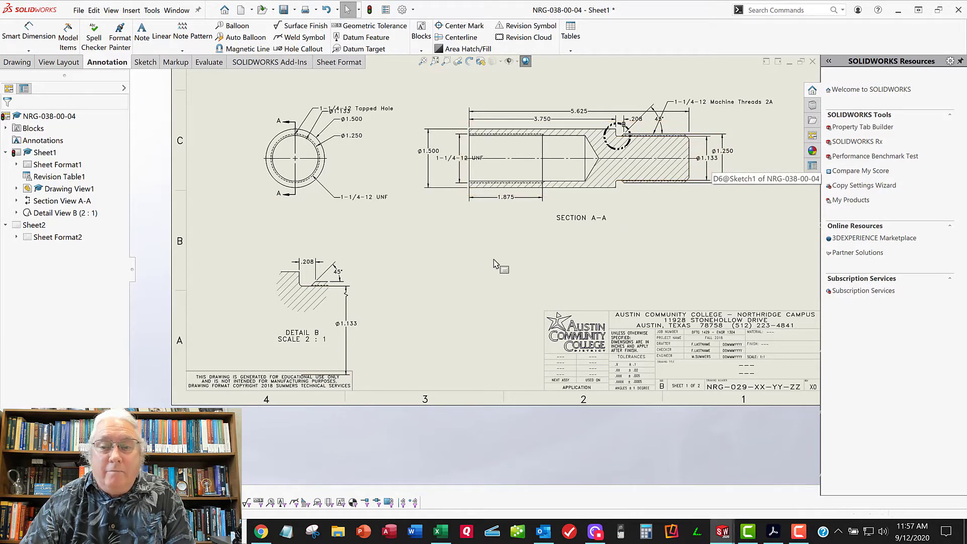
{"action": "left_click", "coordinate": [353, 327]}
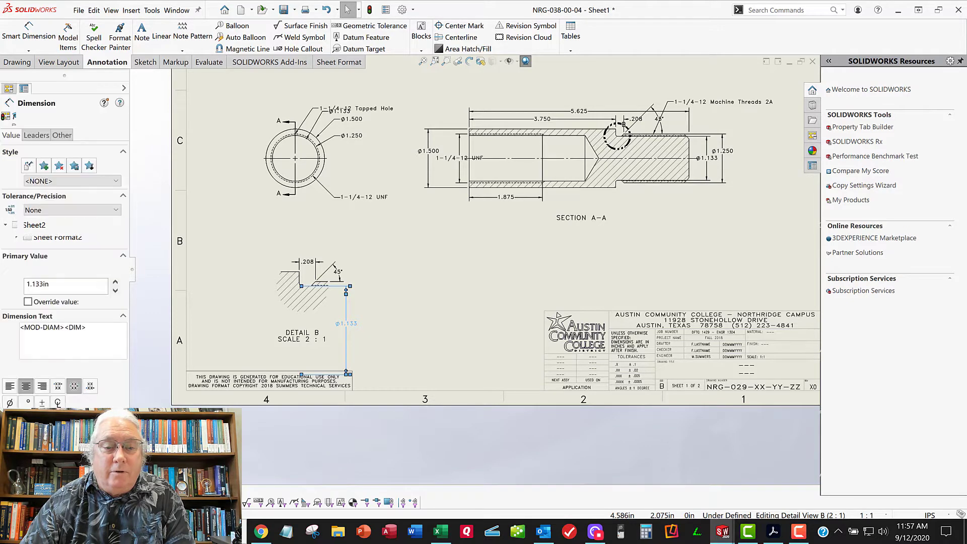
{"action": "key", "text": "Delete"}
Move the 5.625 and 3.750 length dimensions higher above section A-A, keeping the overall length outermost
{"action": "scroll", "coordinate": [308, 287], "scroll_direction": "down", "scroll_amount": 2}
{"action": "scroll", "coordinate": [308, 287], "scroll_direction": "down", "scroll_amount": 3}
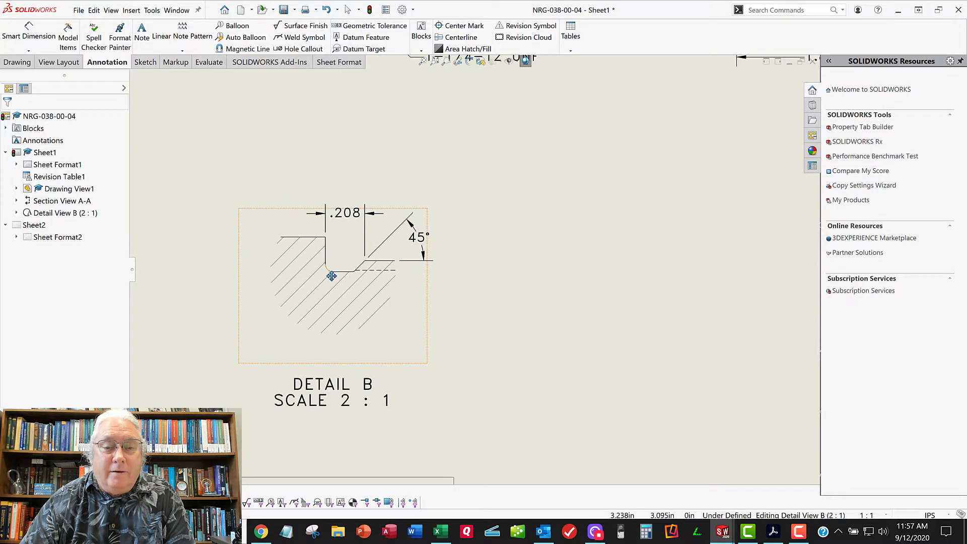
{"action": "scroll", "coordinate": [342, 248], "scroll_direction": "up", "scroll_amount": 5}
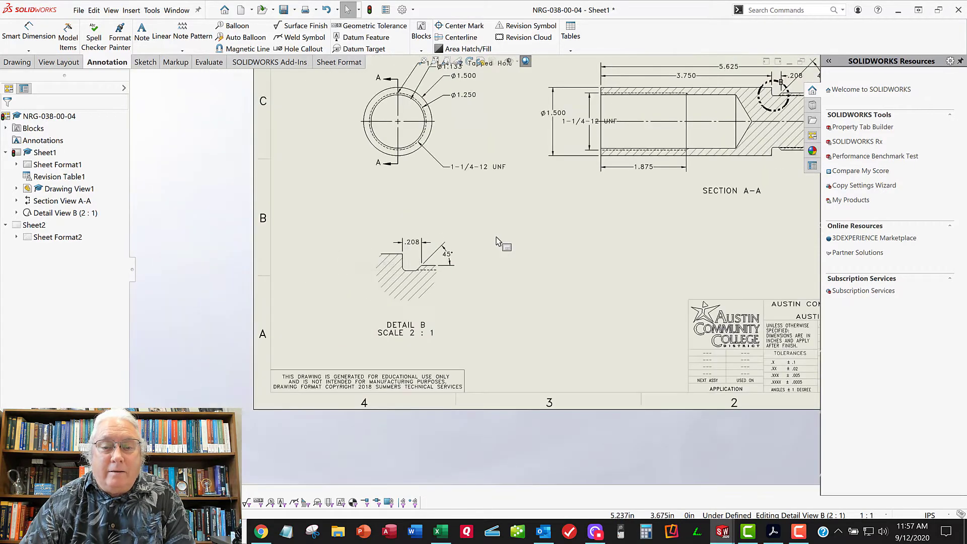
{"action": "middle_click_drag", "start_coordinate": [371, 278], "coordinate": [372, 278]}
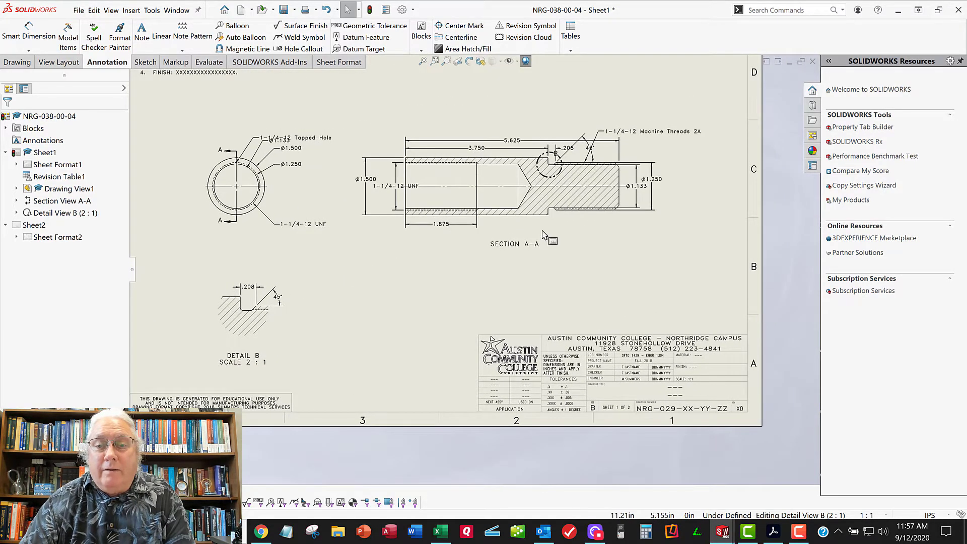
{"action": "middle_click_drag", "start_coordinate": [546, 237], "coordinate": [533, 262]}
{"action": "left_click_drag", "start_coordinate": [512, 167], "coordinate": [509, 137]}
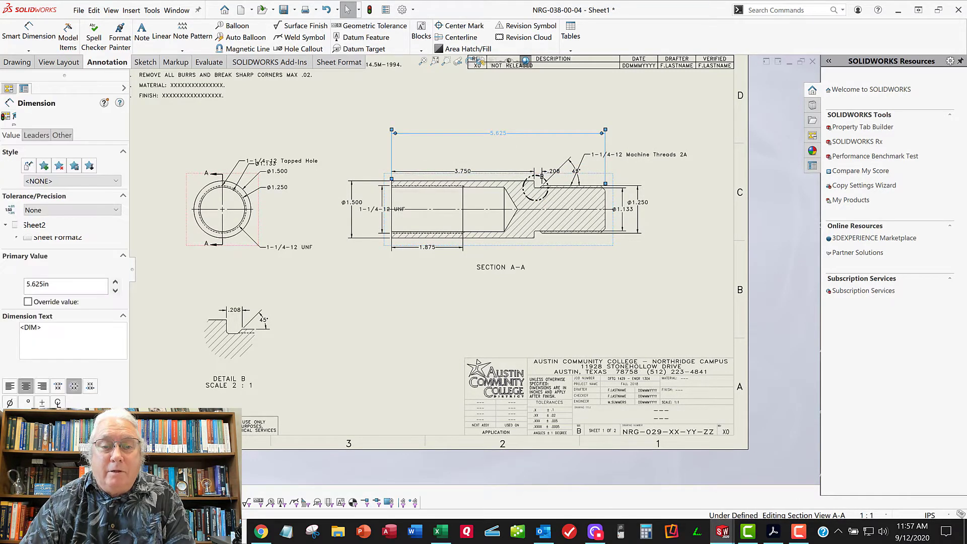
{"action": "left_click_drag", "start_coordinate": [467, 169], "coordinate": [471, 156]}
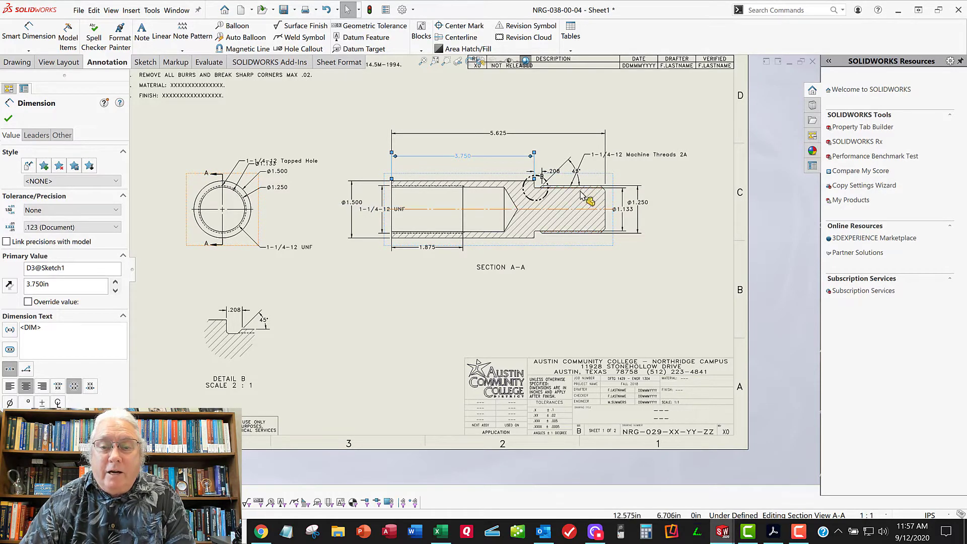
Delete the Ø1.250 diameter dimension from the end view
{"action": "left_click", "coordinate": [272, 191]}
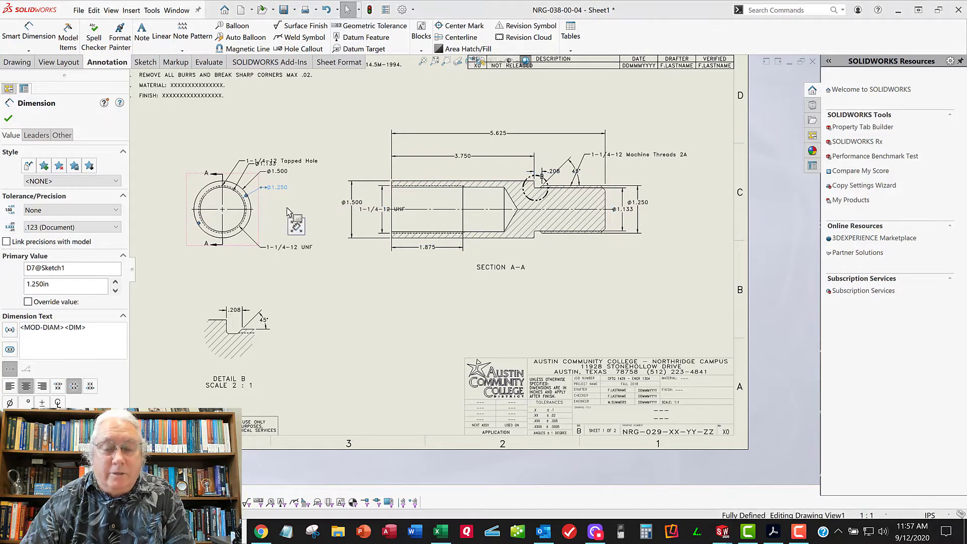
{"action": "key", "text": "Delete"}
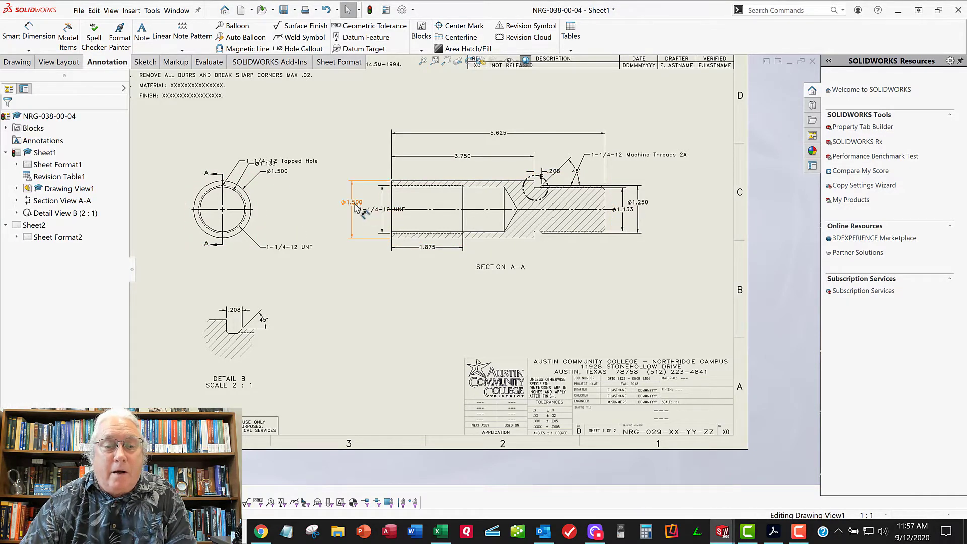
Move the Ø1.500 dimension farther out beside section A-A and delete the 1-1/4-12 UNF dimension next to it
{"action": "left_click_drag", "start_coordinate": [354, 209], "coordinate": [324, 216]}
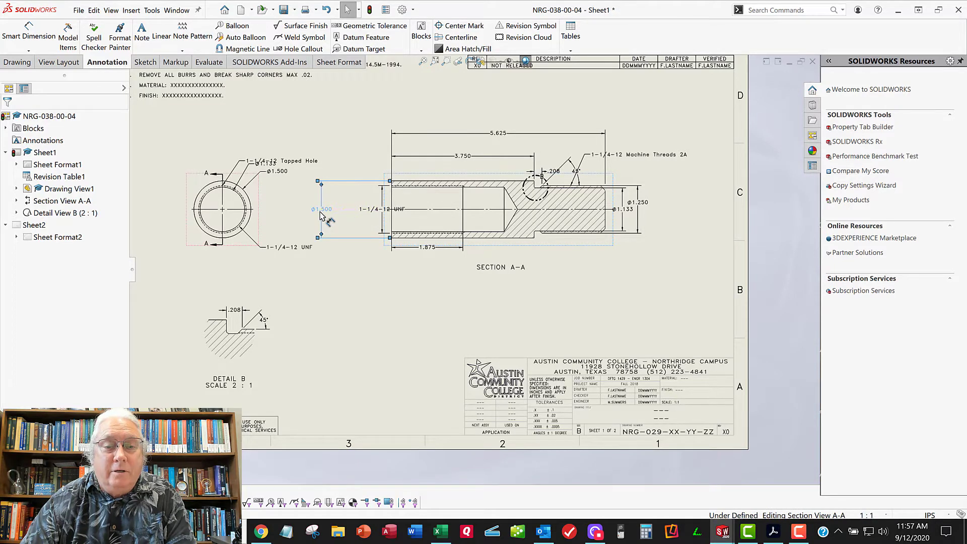
{"action": "left_click_drag", "start_coordinate": [381, 211], "coordinate": [357, 214]}
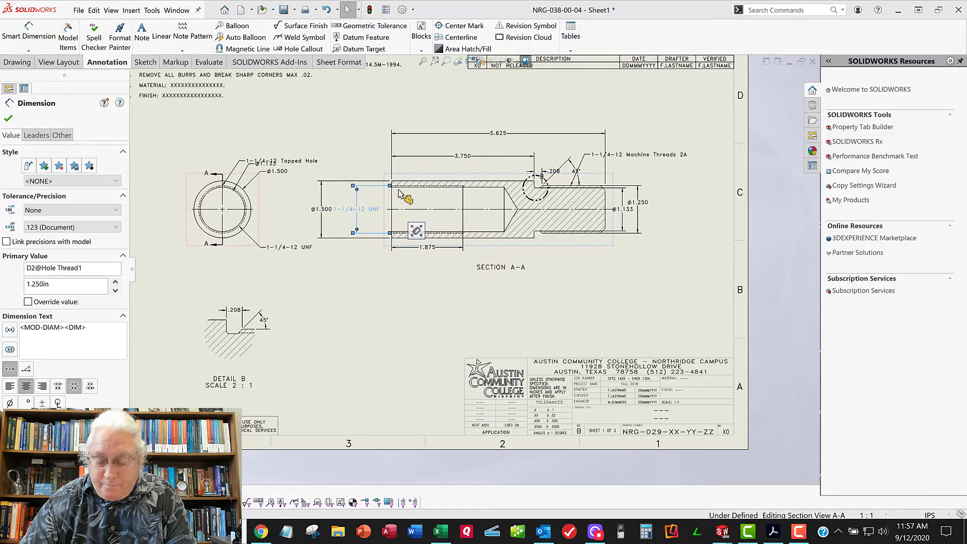
{"action": "key", "text": "Delete"}
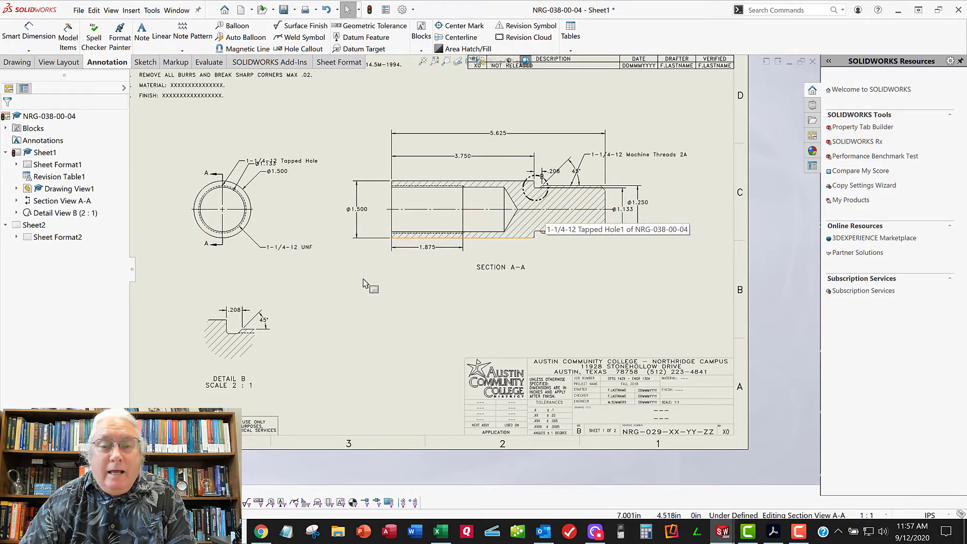
Add a .125 X 45° chamfer dimension to the lower chamfer at the threaded end of section A-A, with its text below the view
{"action": "scroll", "coordinate": [605, 217], "scroll_direction": "down", "scroll_amount": 1}
{"action": "scroll", "coordinate": [605, 217], "scroll_direction": "up", "scroll_amount": 1}
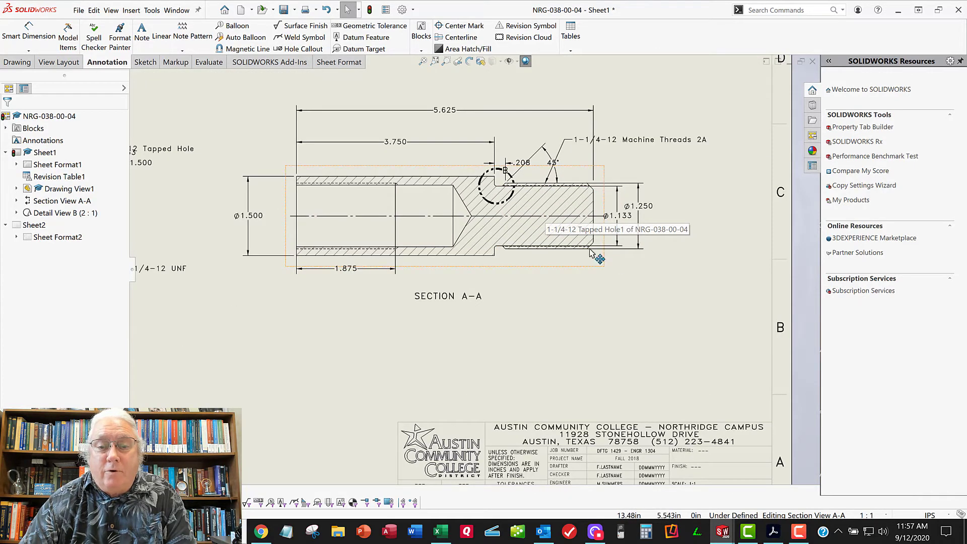
{"action": "scroll", "coordinate": [346, 197], "scroll_direction": "up", "scroll_amount": 1}
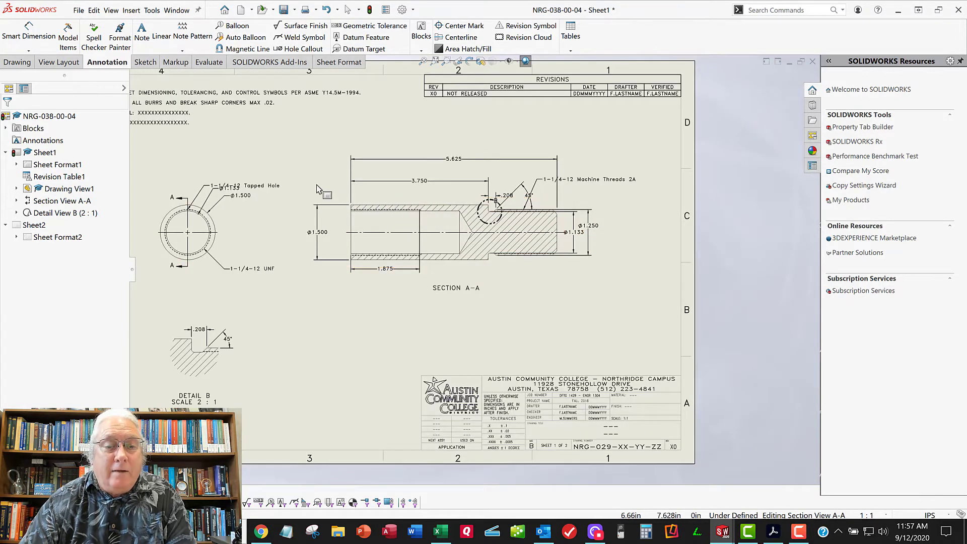
{"action": "middle_click_drag", "start_coordinate": [324, 192], "coordinate": [339, 199]}
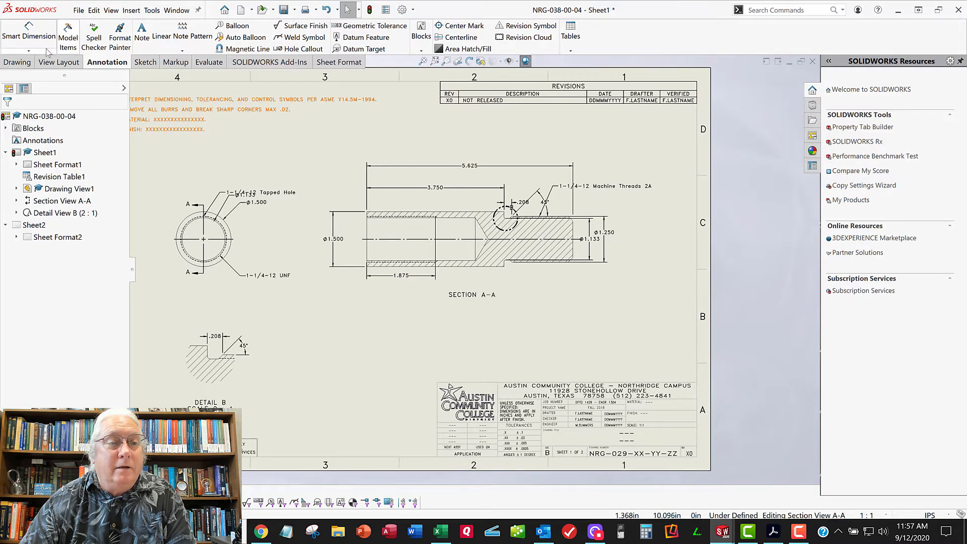
{"action": "left_click", "coordinate": [29, 50]}
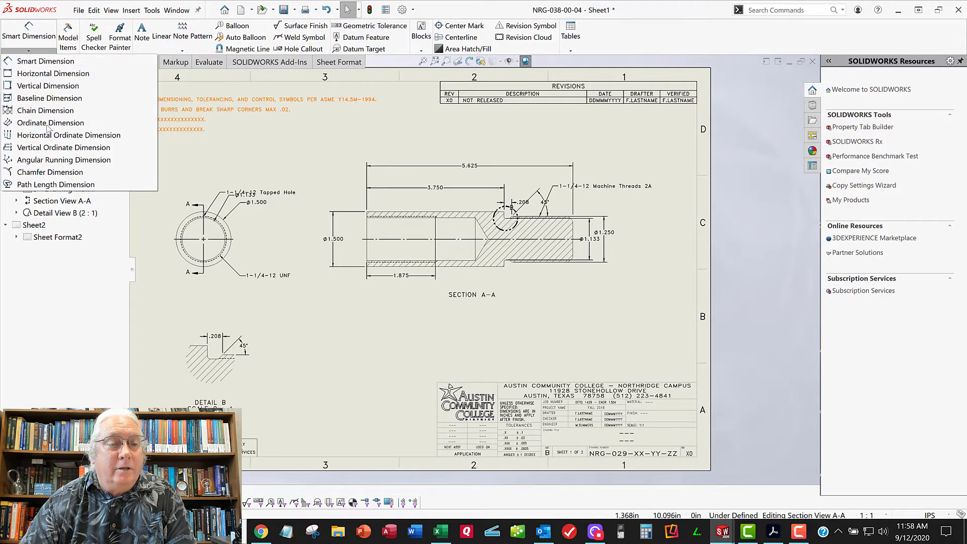
{"action": "left_click", "coordinate": [50, 172]}
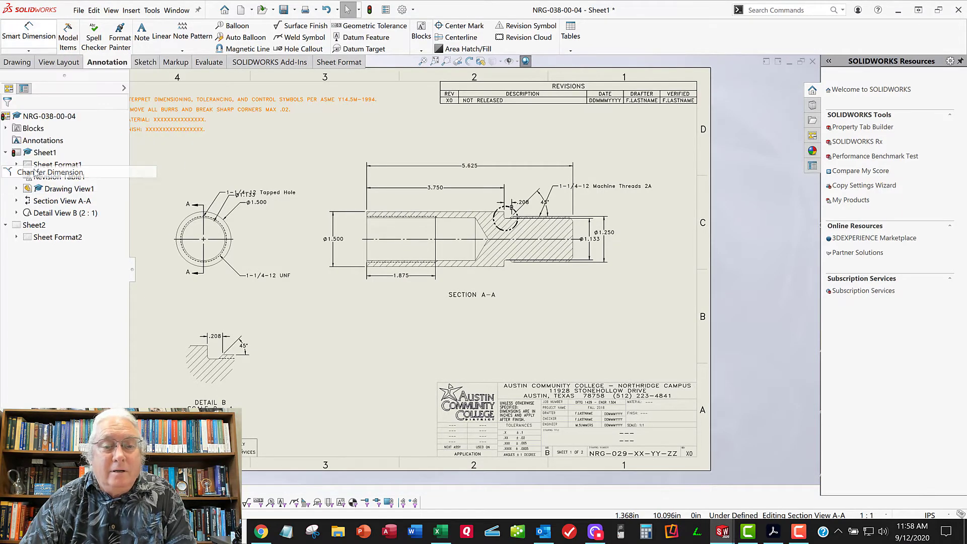
{"action": "scroll", "coordinate": [594, 257], "scroll_direction": "down", "scroll_amount": 2}
{"action": "scroll", "coordinate": [522, 279], "scroll_direction": "down", "scroll_amount": 2}
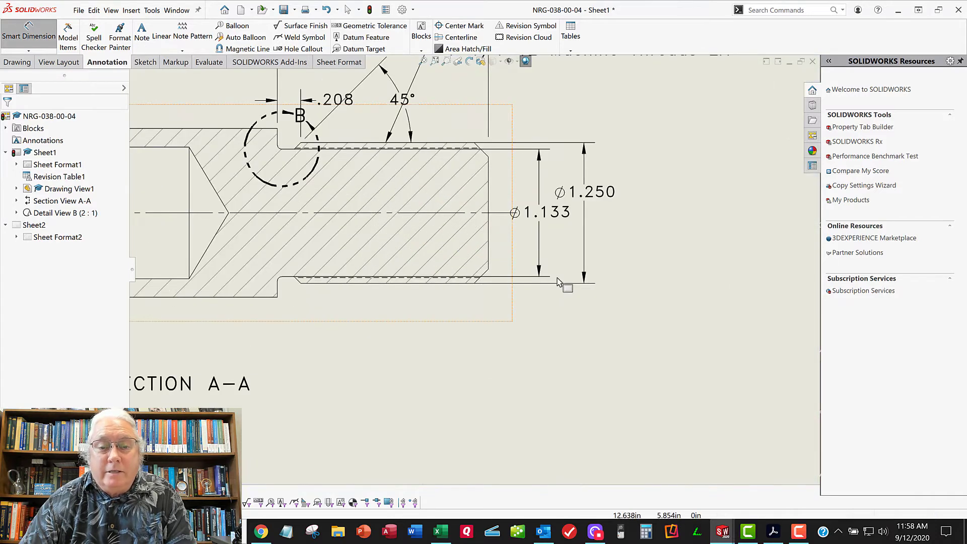
{"action": "scroll", "coordinate": [481, 277], "scroll_direction": "down", "scroll_amount": 2}
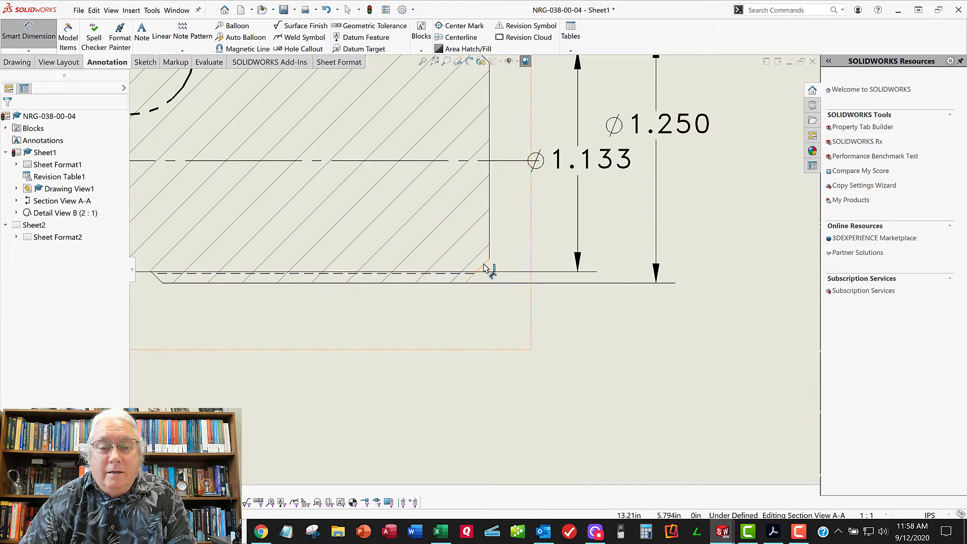
{"action": "left_click", "coordinate": [484, 263]}
{"action": "left_click", "coordinate": [492, 239]}
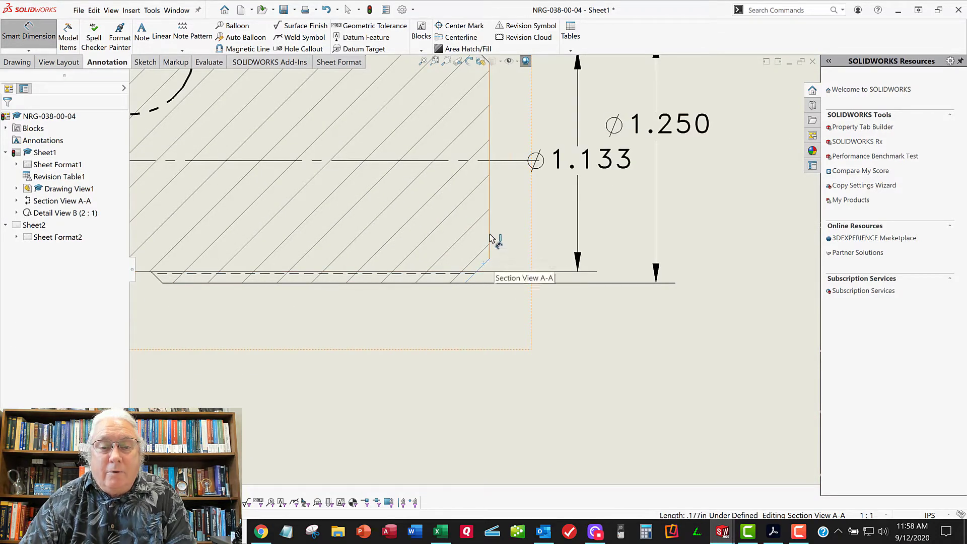
{"action": "scroll", "coordinate": [528, 318], "scroll_direction": "up", "scroll_amount": 1}
{"action": "scroll", "coordinate": [526, 320], "scroll_direction": "up", "scroll_amount": 2}
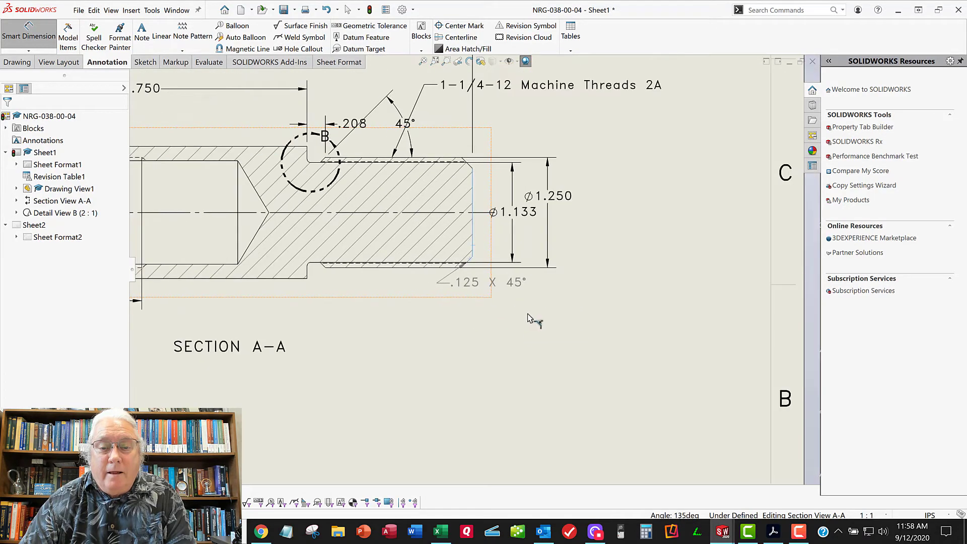
{"action": "left_click", "coordinate": [559, 325]}
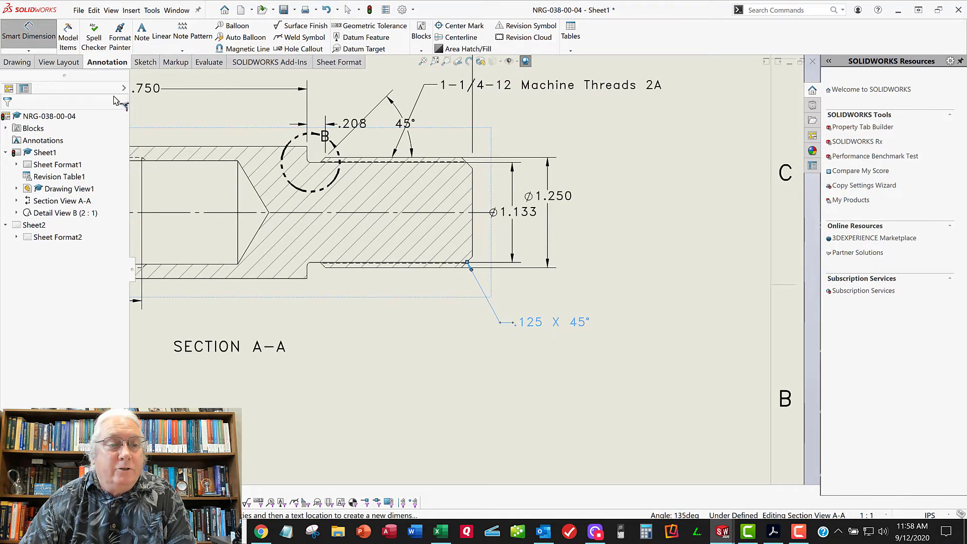
{"action": "left_click", "coordinate": [9, 119]}
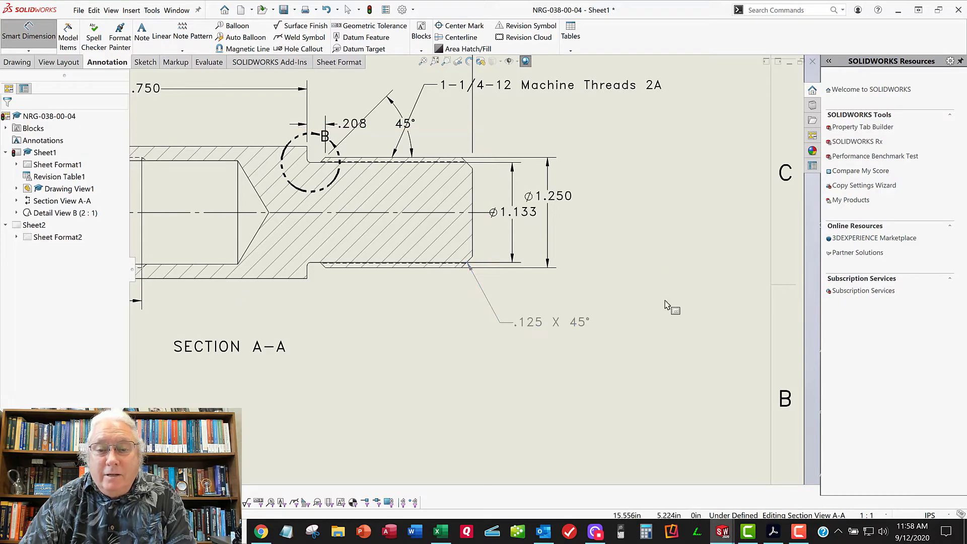
Space the Ø1.250 and Ø1.133 dimensions farther out from the threaded end of section A-A, with their texts in line
{"action": "scroll", "coordinate": [579, 222], "scroll_direction": "down", "scroll_amount": 2}
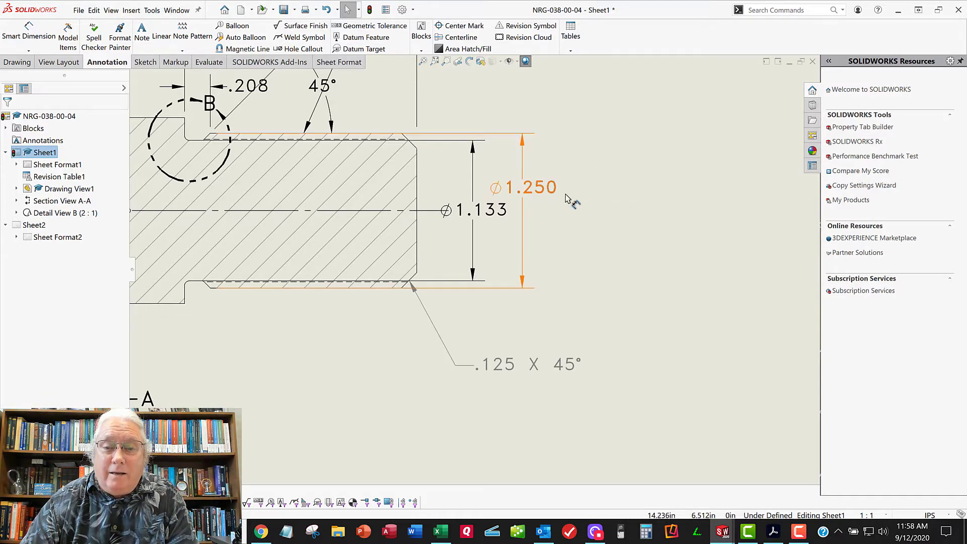
{"action": "left_click_drag", "start_coordinate": [567, 198], "coordinate": [608, 209]}
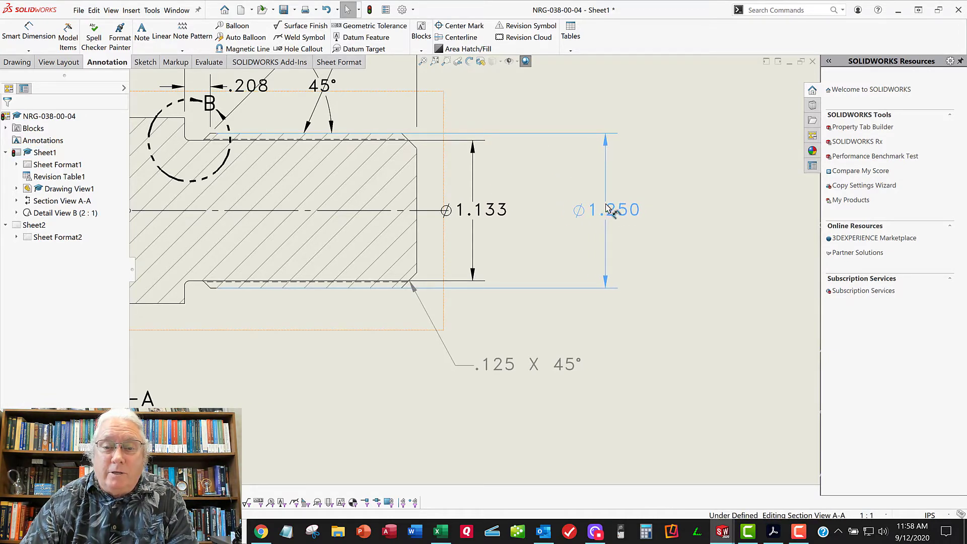
{"action": "left_click", "coordinate": [483, 210]}
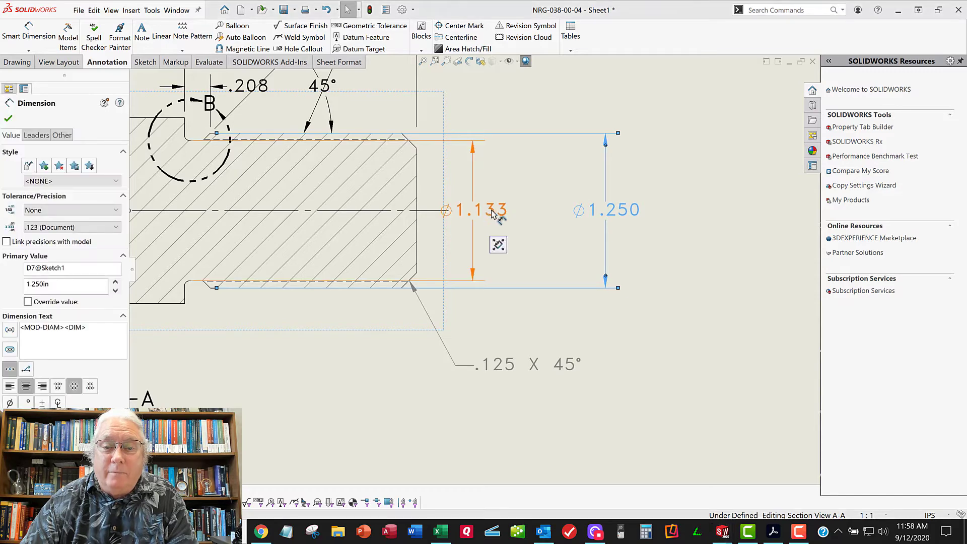
{"action": "left_click_drag", "start_coordinate": [526, 214], "coordinate": [563, 214]}
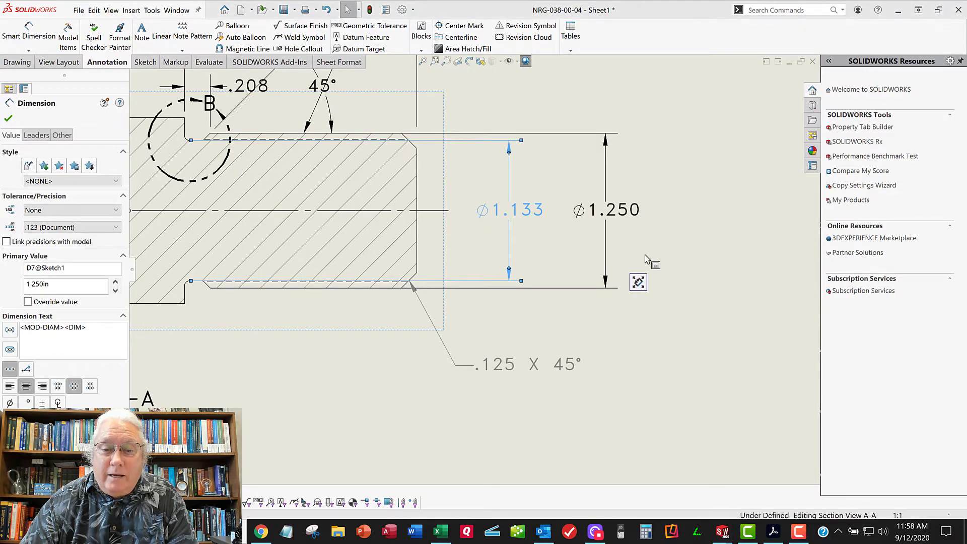
{"action": "left_click", "coordinate": [514, 379]}
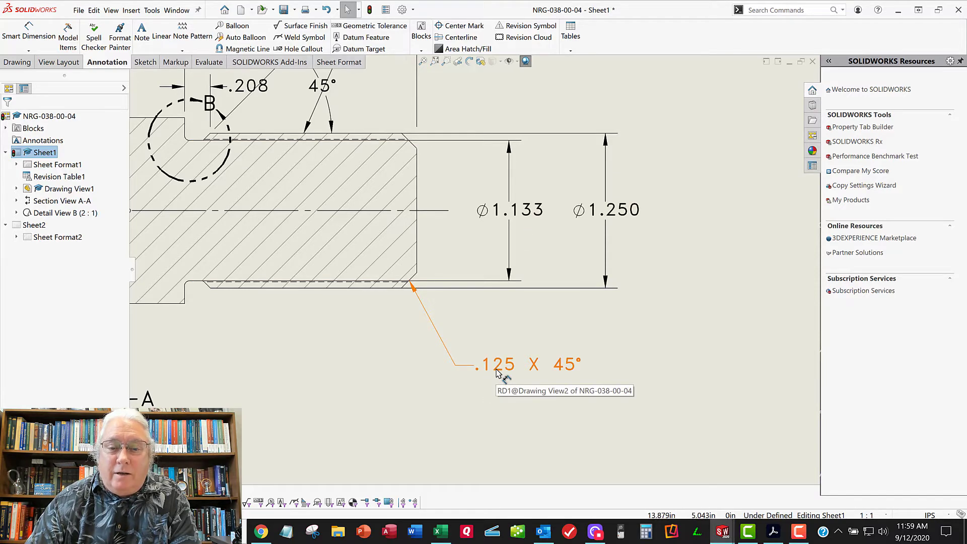
Delete the 45° angle dimension beside the detail circle in section A-A
{"action": "scroll", "coordinate": [496, 374], "scroll_direction": "up", "scroll_amount": 1}
{"action": "scroll", "coordinate": [497, 373], "scroll_direction": "up", "scroll_amount": 4}
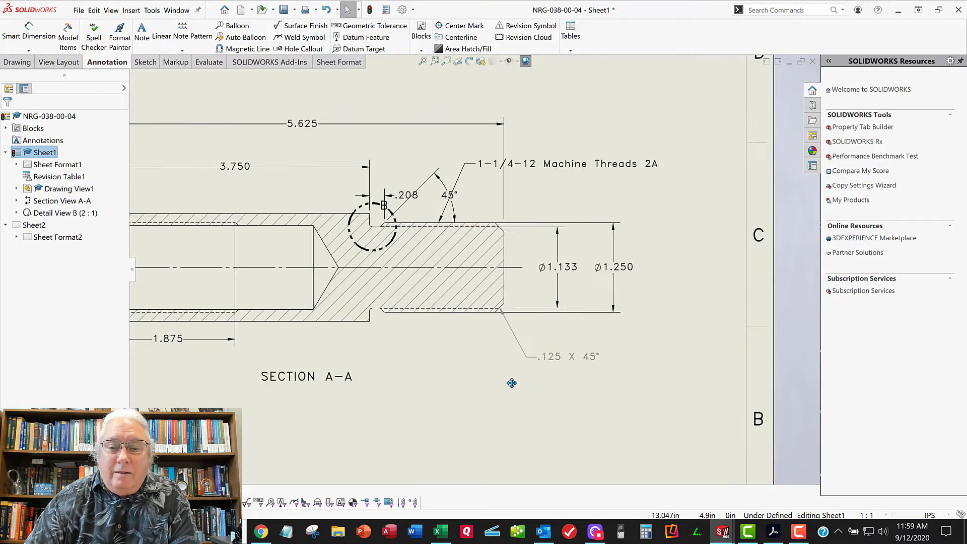
{"action": "scroll", "coordinate": [625, 307], "scroll_direction": "up", "scroll_amount": 2}
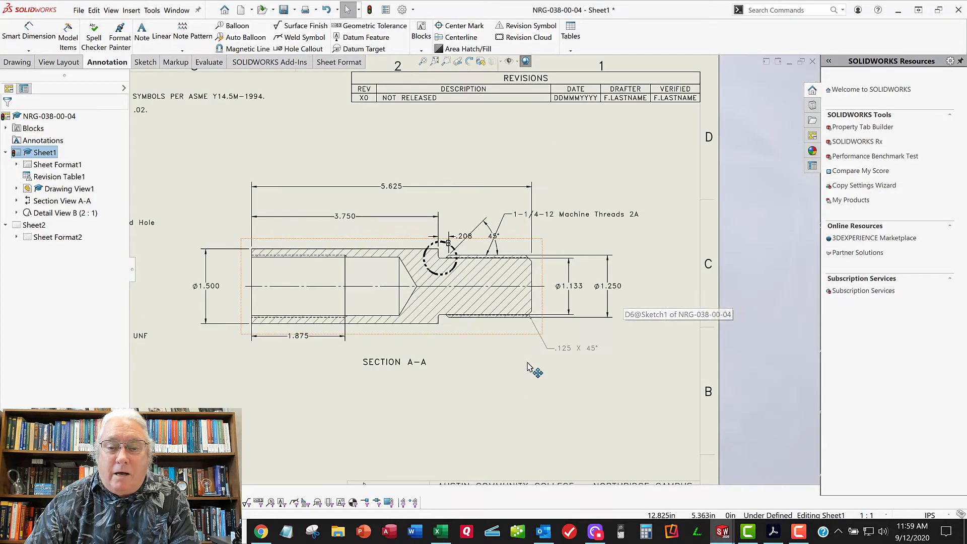
{"action": "scroll", "coordinate": [508, 344], "scroll_direction": "up", "scroll_amount": 2}
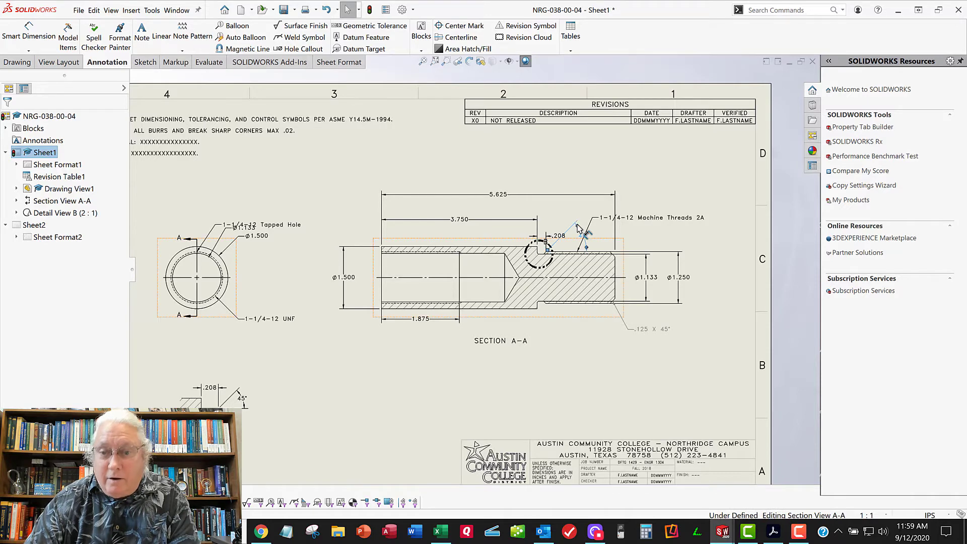
{"action": "left_click", "coordinate": [582, 235]}
{"action": "key", "text": "Delete"}
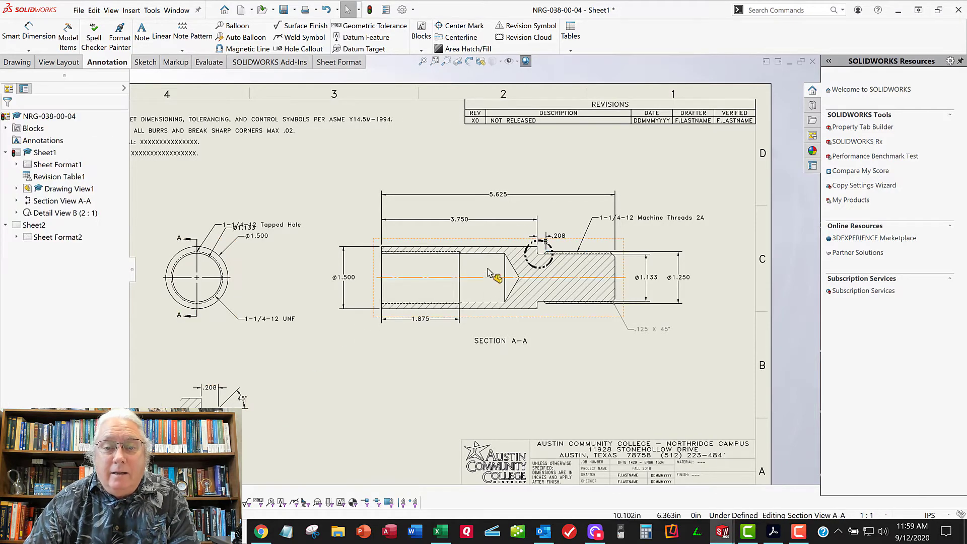
Delete the Ø1.133, Ø1.500 and 1-1/4-12 UNF dimensions from the end view
{"action": "scroll", "coordinate": [236, 242], "scroll_direction": "down", "scroll_amount": 2}
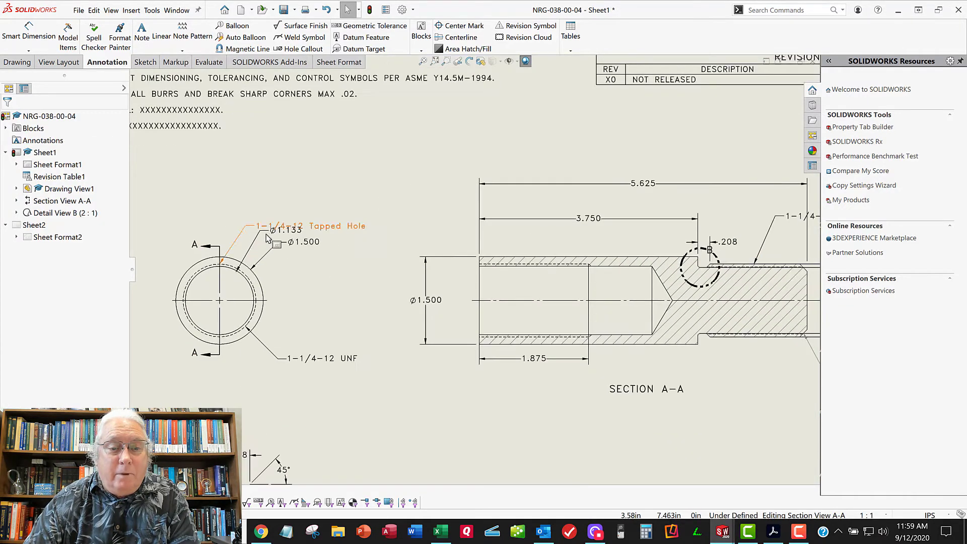
{"action": "left_click", "coordinate": [295, 234]}
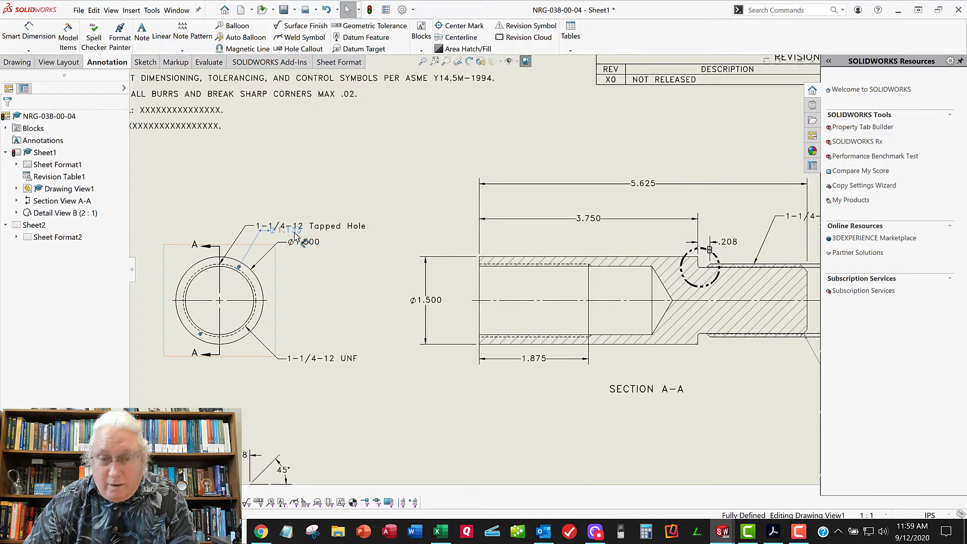
{"action": "key", "text": "Delete"}
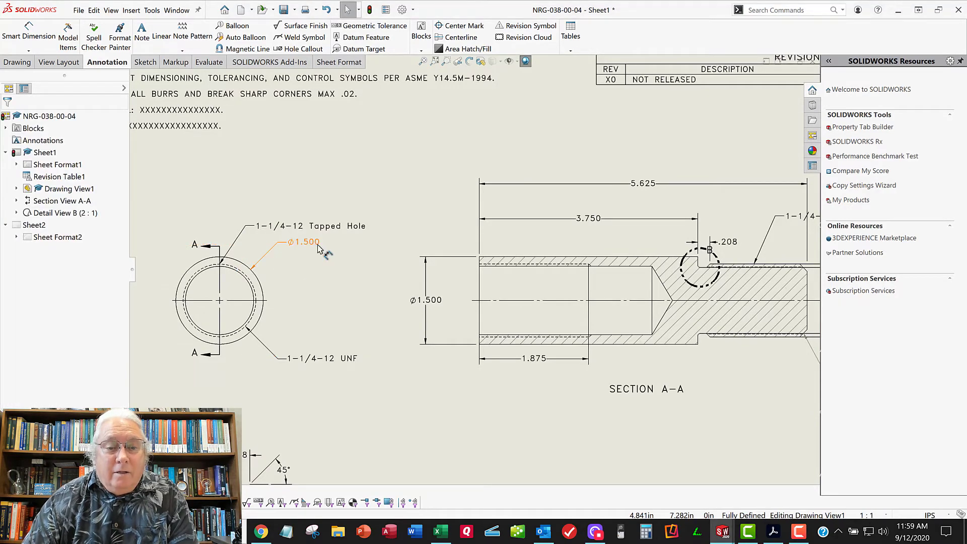
{"action": "key", "text": "Delete"}
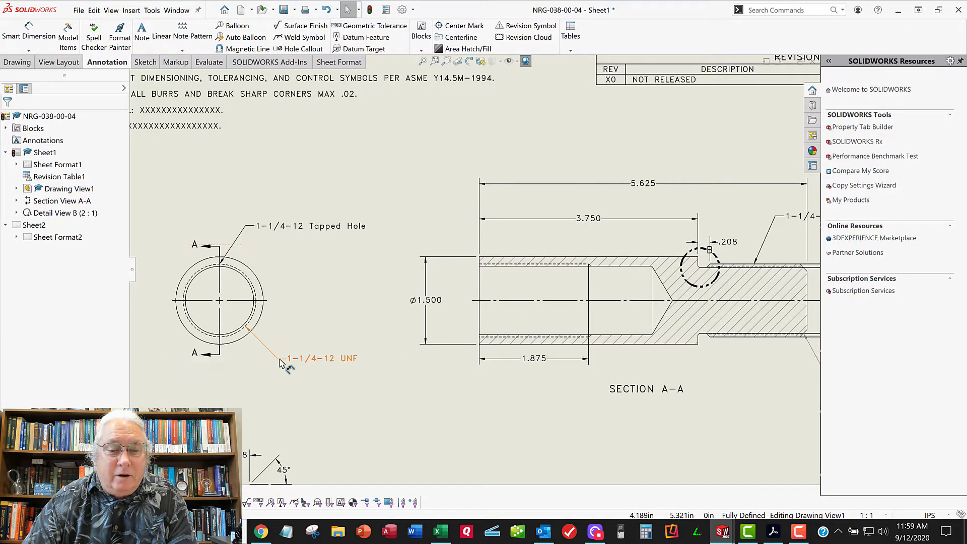
{"action": "key", "text": "Delete"}
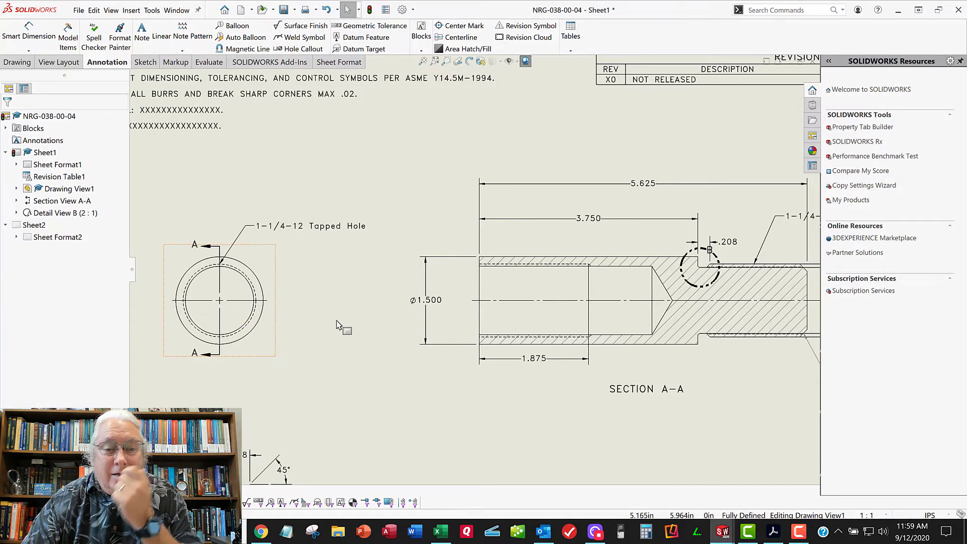
Deselect everything and rebuild the drawing
{"action": "mouse_move", "coordinate": [366, 299]}
{"action": "middle_mouse_down"}
{"action": "mouse_move", "coordinate": [388, 285]}
{"action": "mouse_move", "coordinate": [411, 307]}
{"action": "middle_mouse_up"}
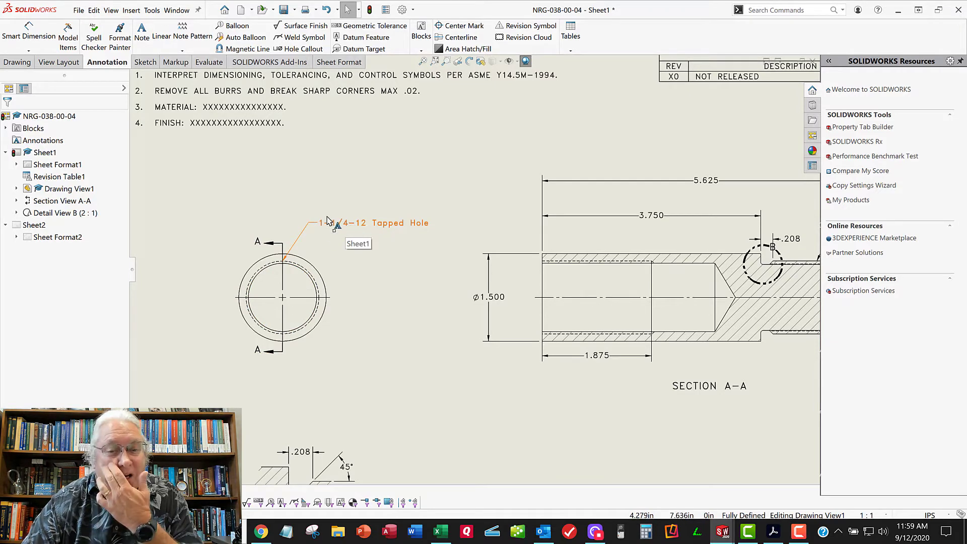
{"action": "left_click", "coordinate": [308, 187]}
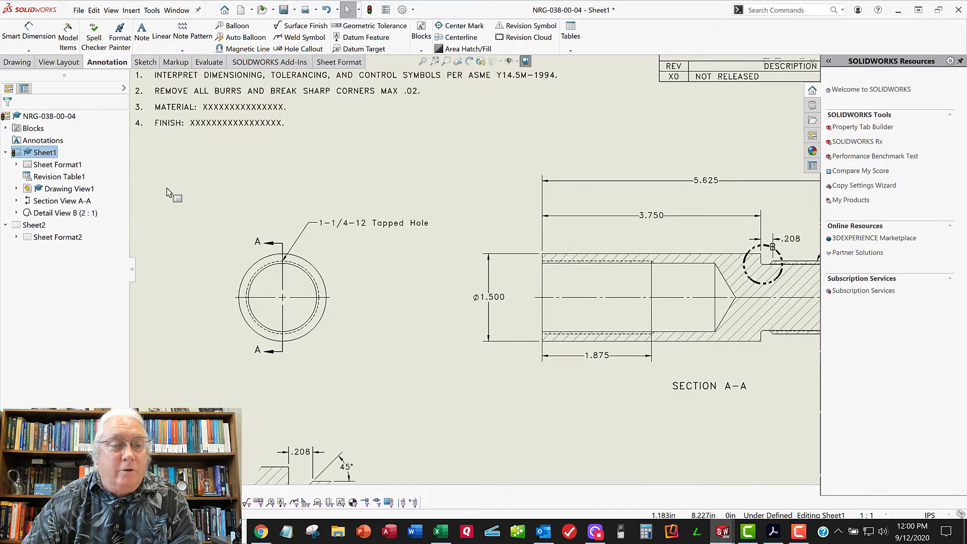
{"action": "left_click", "coordinate": [370, 10]}
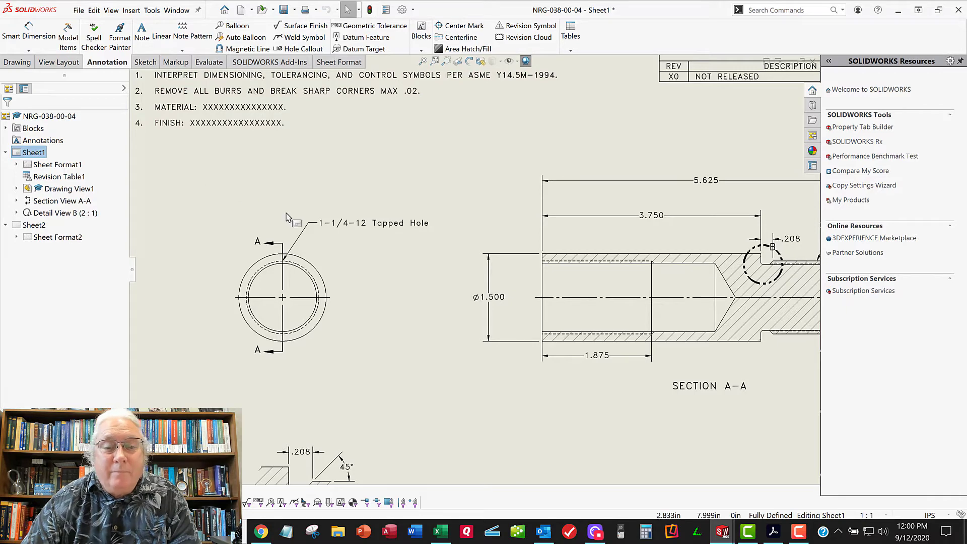
Import the tapped hole's callout from the model as a selected-feature item and place it below the end view, between it and section A-A
{"action": "key", "text": "z"}
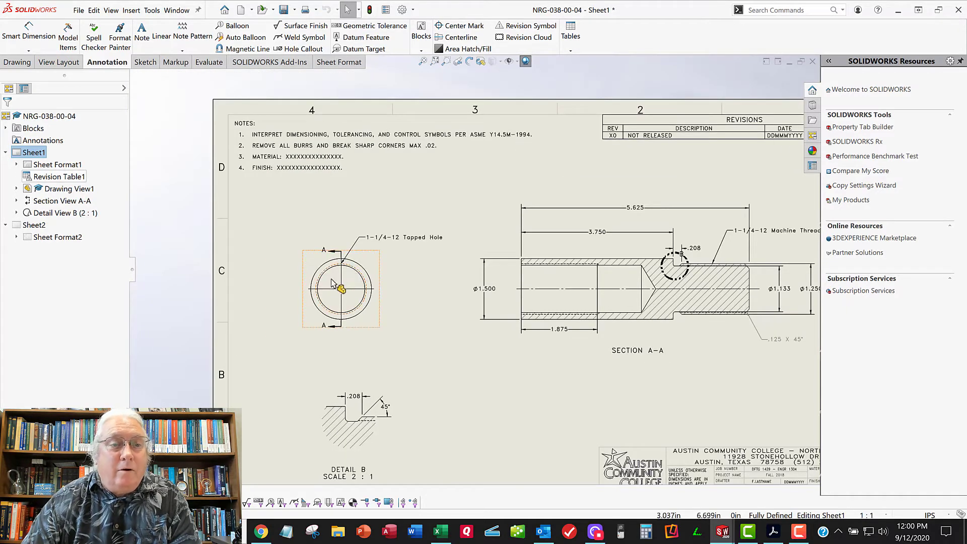
{"action": "left_click", "coordinate": [62, 41]}
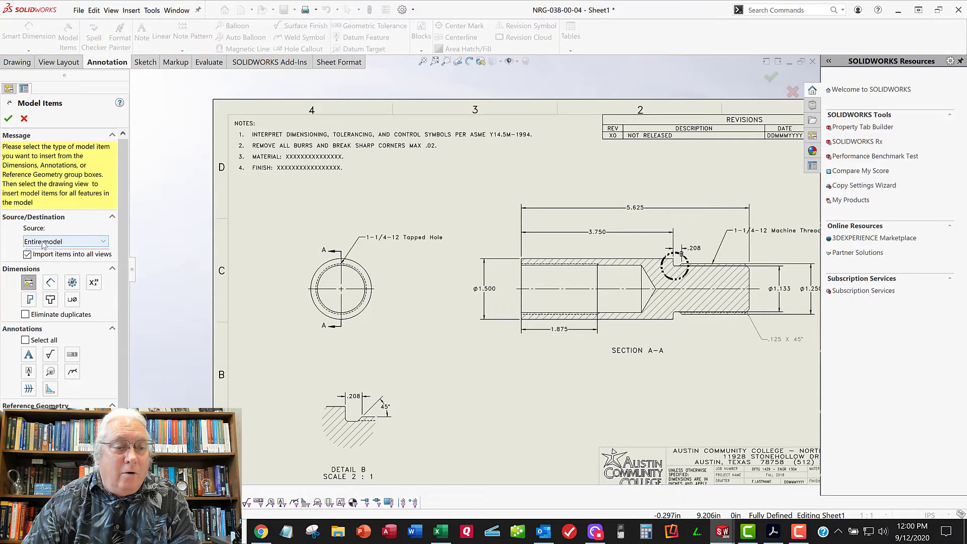
{"action": "left_click", "coordinate": [43, 242]}
{"action": "left_click", "coordinate": [44, 262]}
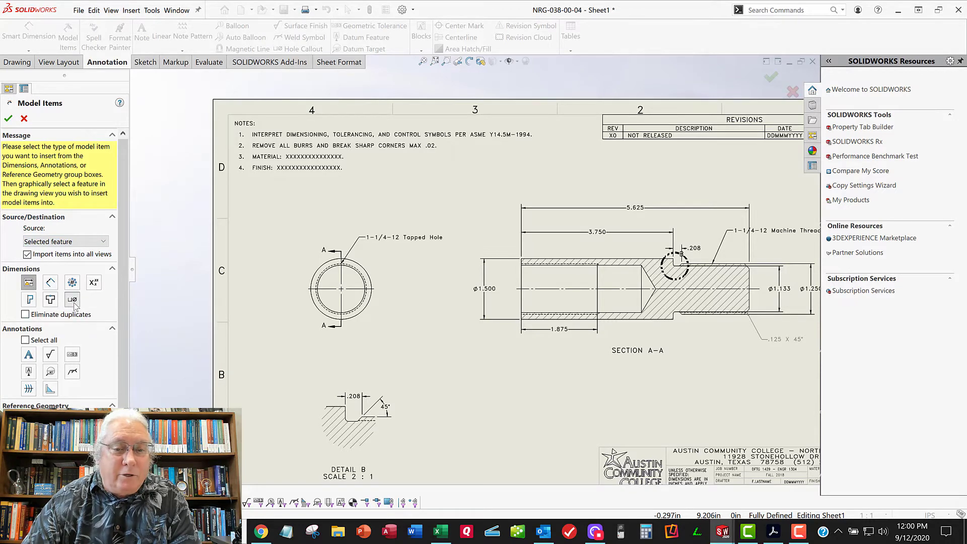
{"action": "scroll", "coordinate": [329, 289], "scroll_direction": "down", "scroll_amount": 3}
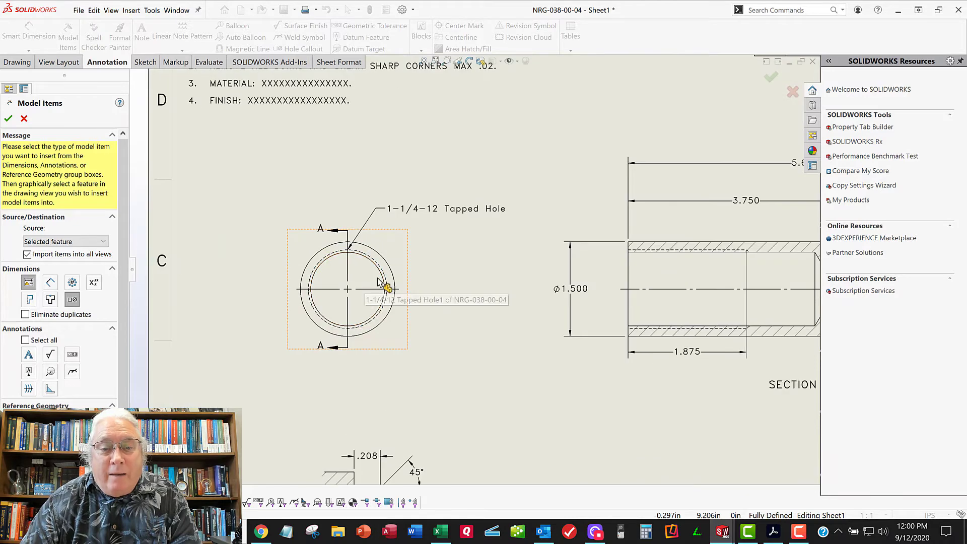
{"action": "left_click", "coordinate": [377, 270]}
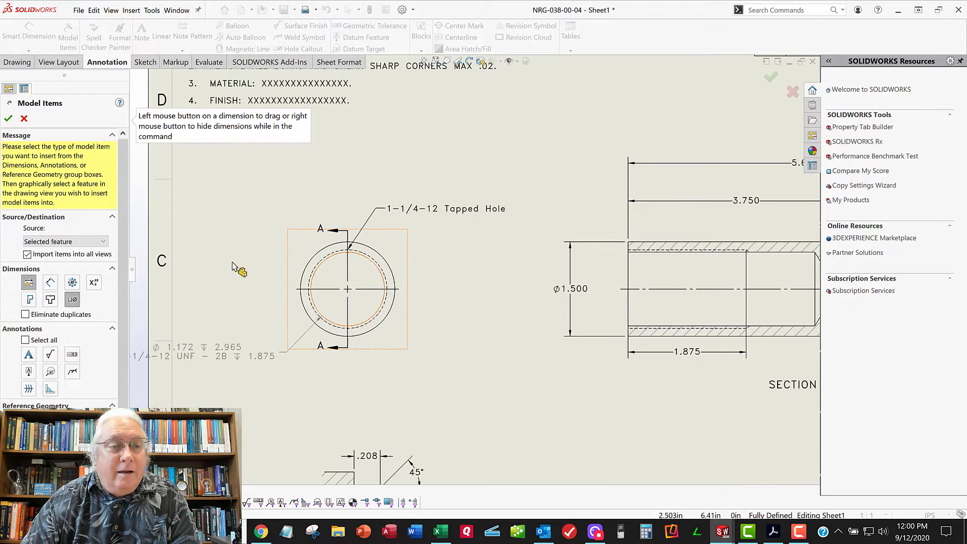
{"action": "left_click", "coordinate": [8, 120]}
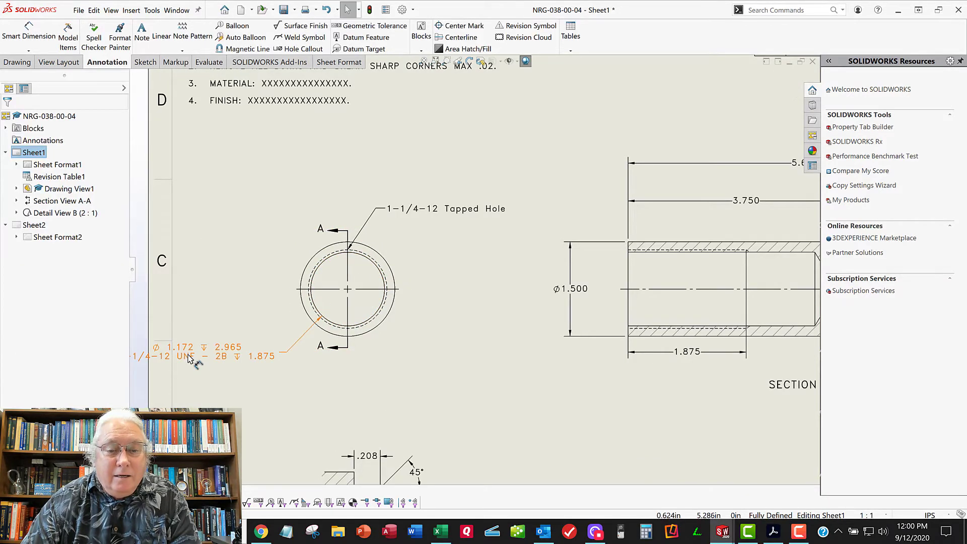
{"action": "left_click_drag", "start_coordinate": [201, 355], "coordinate": [476, 390]}
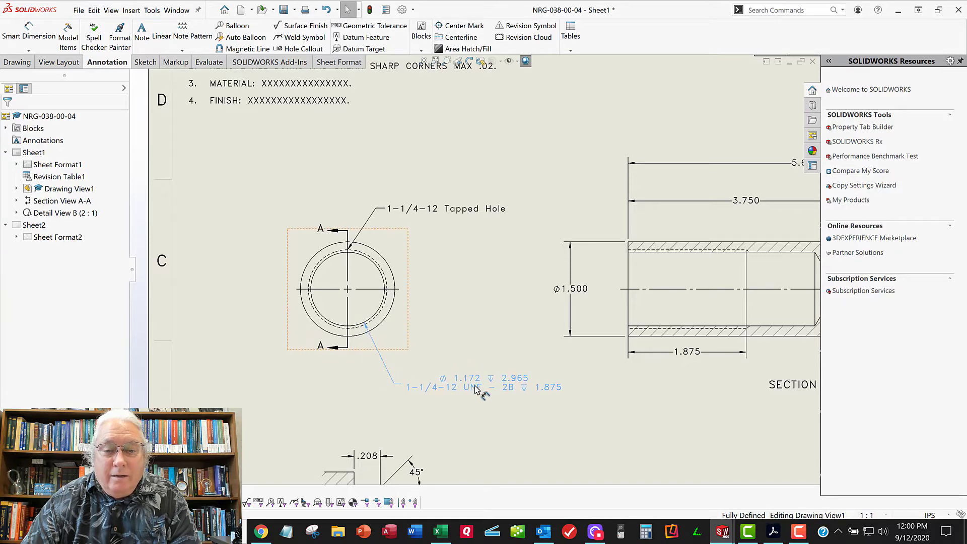
{"action": "left_click", "coordinate": [555, 415]}
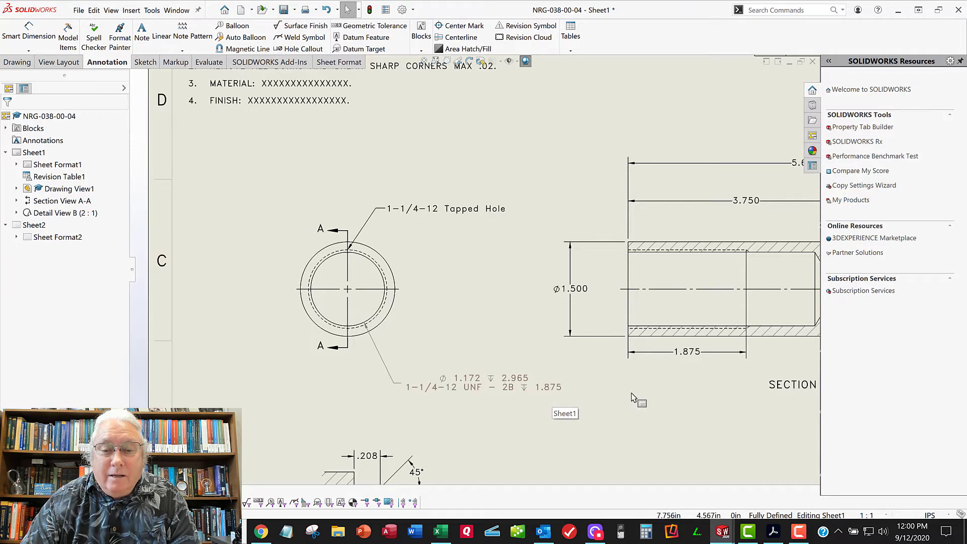
Delete the 1-1/4-12 Tapped Hole note from the end view
{"action": "scroll", "coordinate": [653, 426], "scroll_direction": "up", "scroll_amount": 1}
{"action": "middle_click_drag", "start_coordinate": [652, 428], "coordinate": [454, 363]}
{"action": "scroll", "coordinate": [439, 353], "scroll_direction": "down", "scroll_amount": 1}
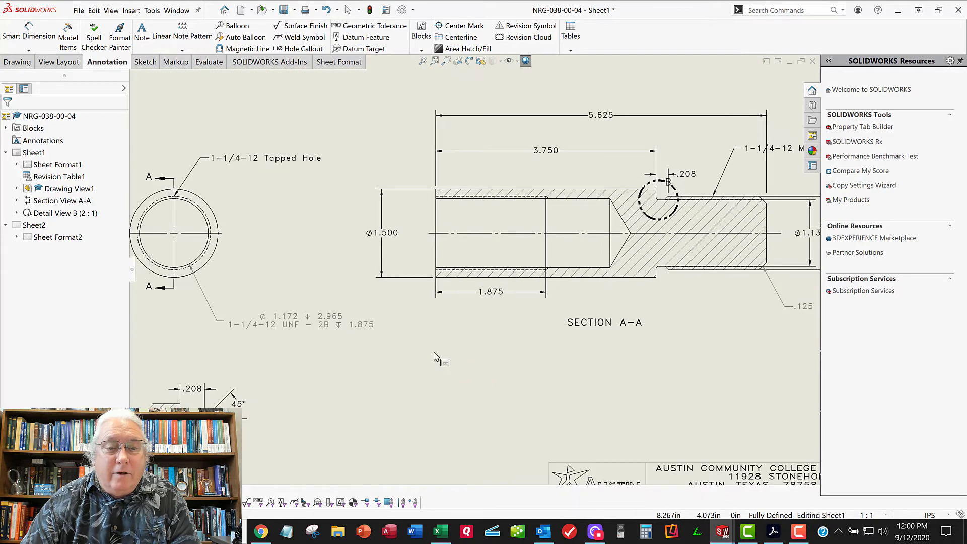
{"action": "left_click", "coordinate": [197, 167]}
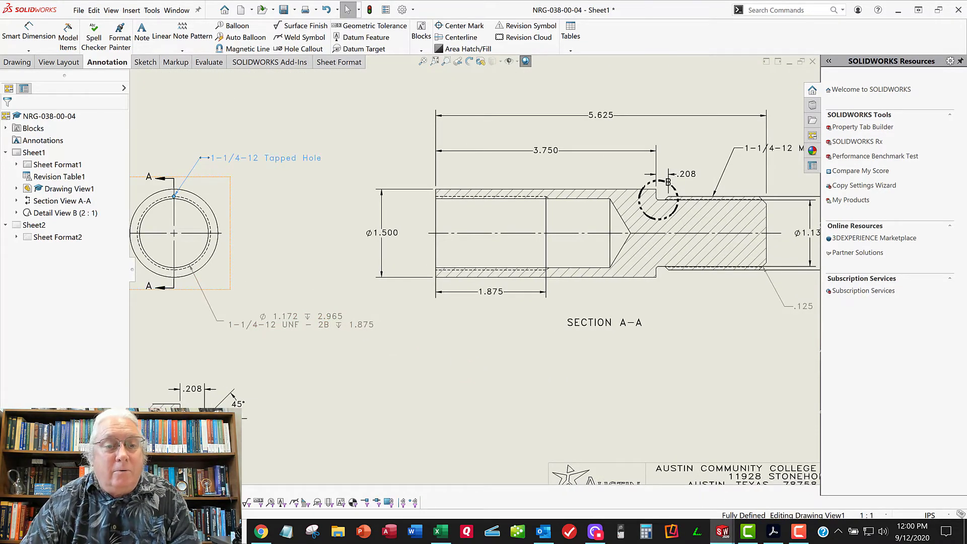
{"action": "key", "text": "Delete"}
{"action": "mouse_move", "coordinate": [414, 326]}
{"action": "middle_mouse_down"}
{"action": "mouse_move", "coordinate": [433, 323]}
{"action": "mouse_move", "coordinate": [425, 327]}
{"action": "middle_mouse_up"}
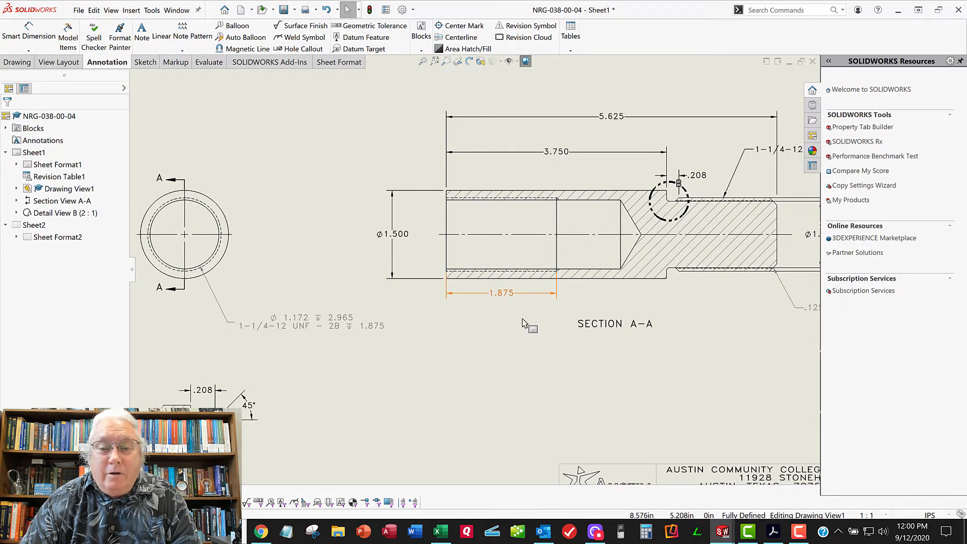
{"action": "scroll", "coordinate": [489, 322], "scroll_direction": "up", "scroll_amount": 2}
{"action": "middle_click_drag", "start_coordinate": [492, 325], "coordinate": [509, 321]}
{"action": "scroll", "coordinate": [429, 292], "scroll_direction": "down", "scroll_amount": 1}
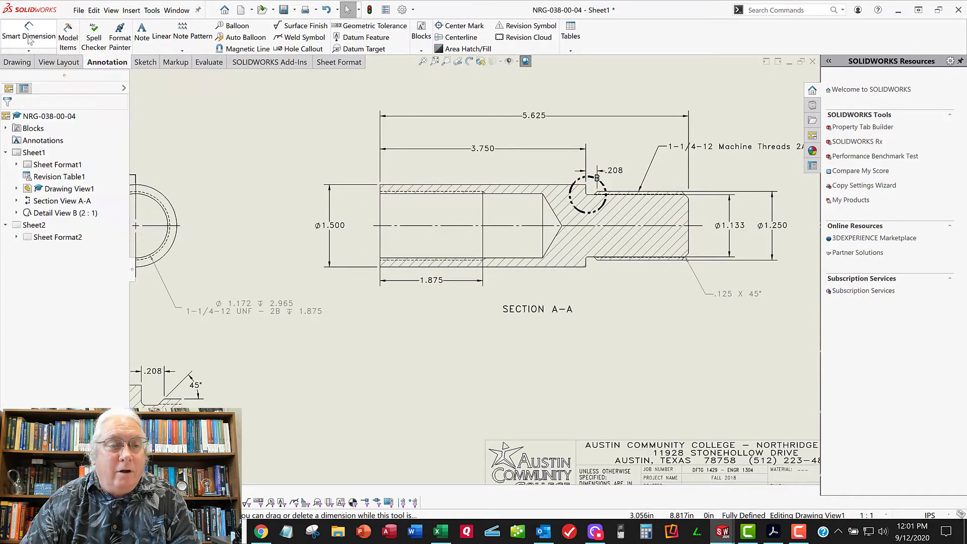
{"action": "scroll", "coordinate": [379, 273], "scroll_direction": "down", "scroll_amount": 5}
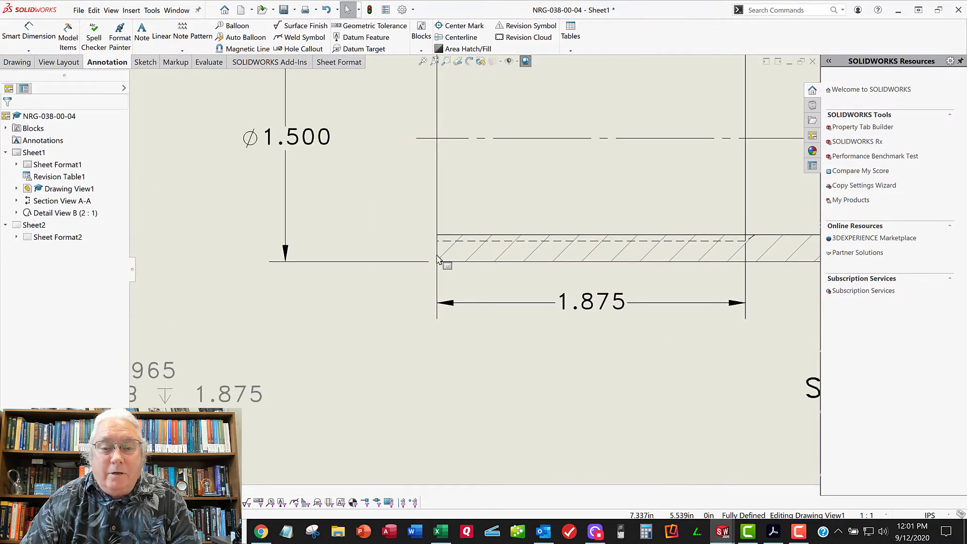
{"action": "left_click", "coordinate": [438, 259]}
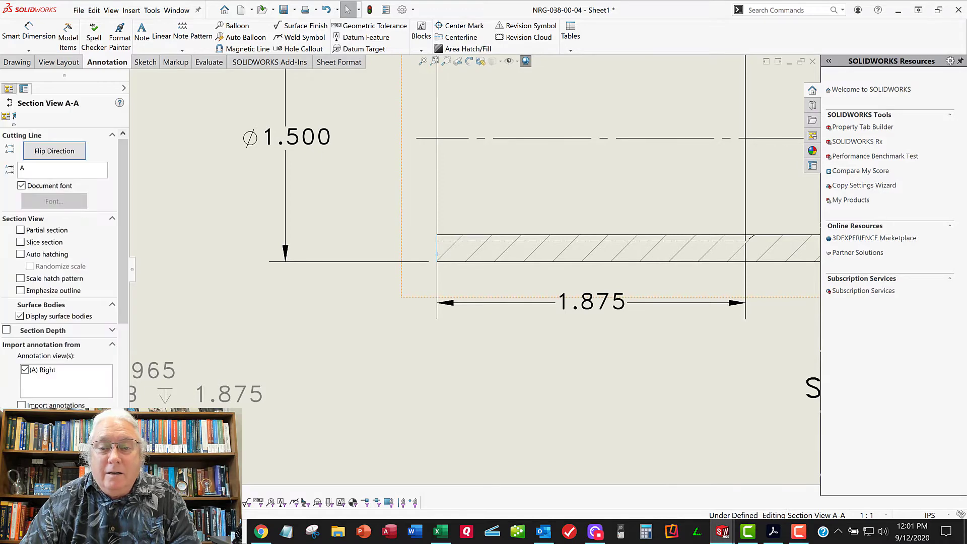
{"action": "scroll", "coordinate": [471, 272], "scroll_direction": "up", "scroll_amount": 2}
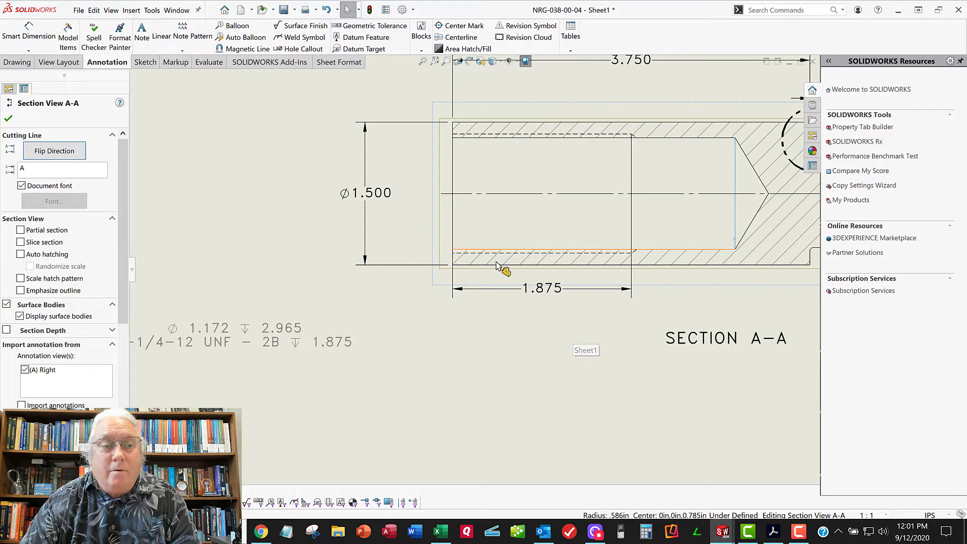
{"action": "left_click", "coordinate": [7, 120]}
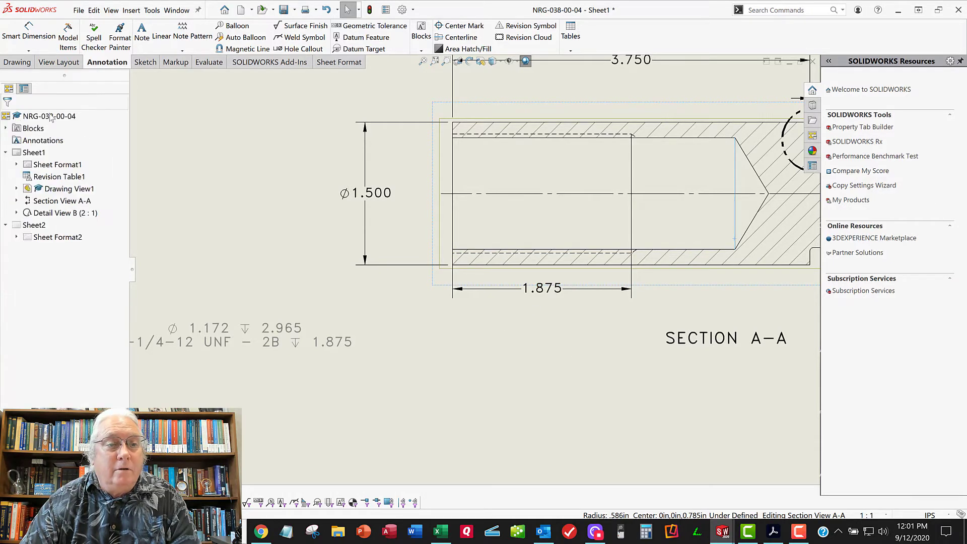
Dimension the drilled hole's full-diameter depth from the open end face in section A-A, placing it below the 1.875 dimension
{"action": "left_click", "coordinate": [29, 32]}
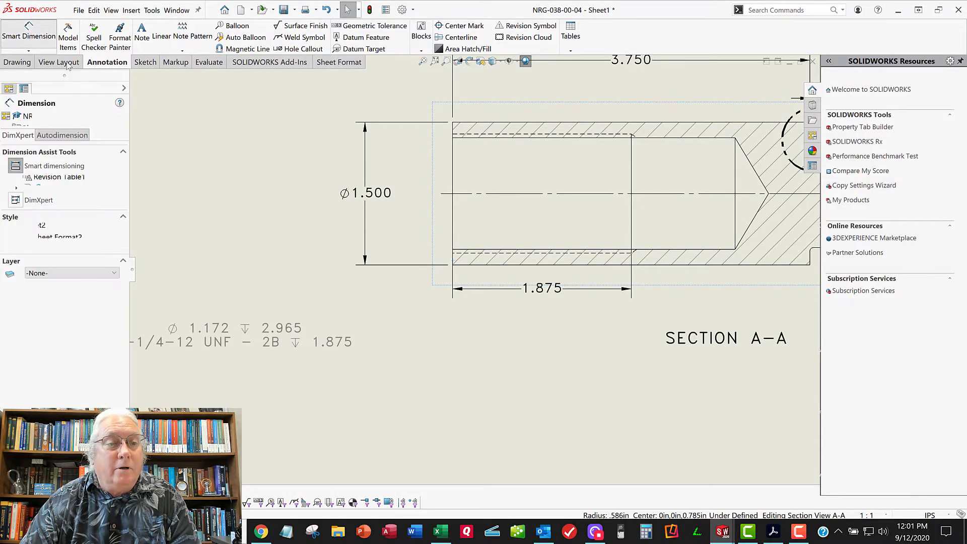
{"action": "left_click", "coordinate": [455, 266]}
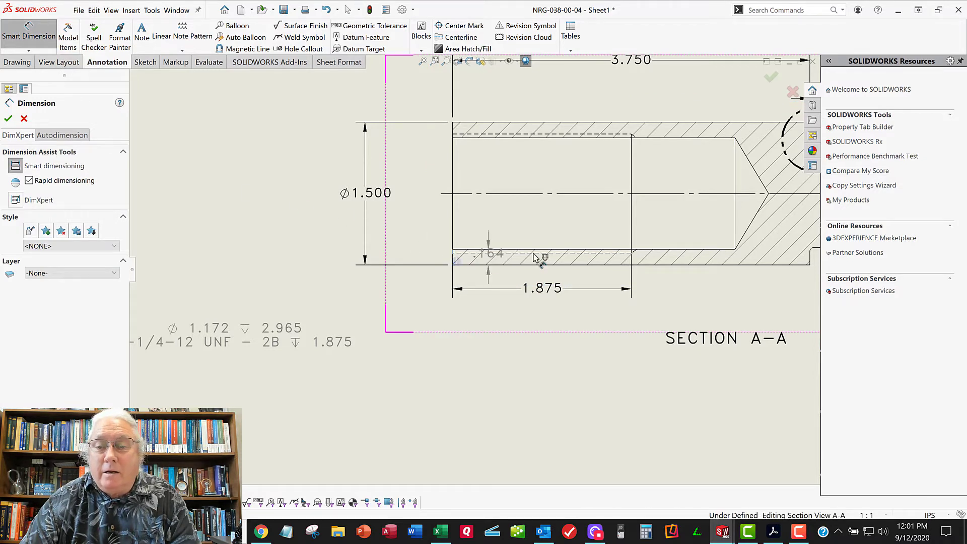
{"action": "left_click", "coordinate": [735, 244]}
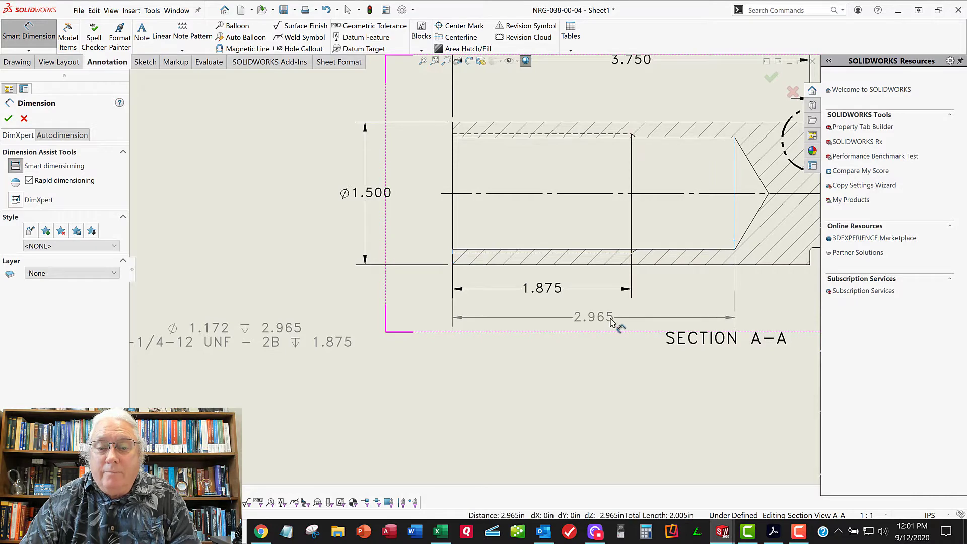
{"action": "left_click", "coordinate": [612, 322]}
{"action": "left_click", "coordinate": [9, 119]}
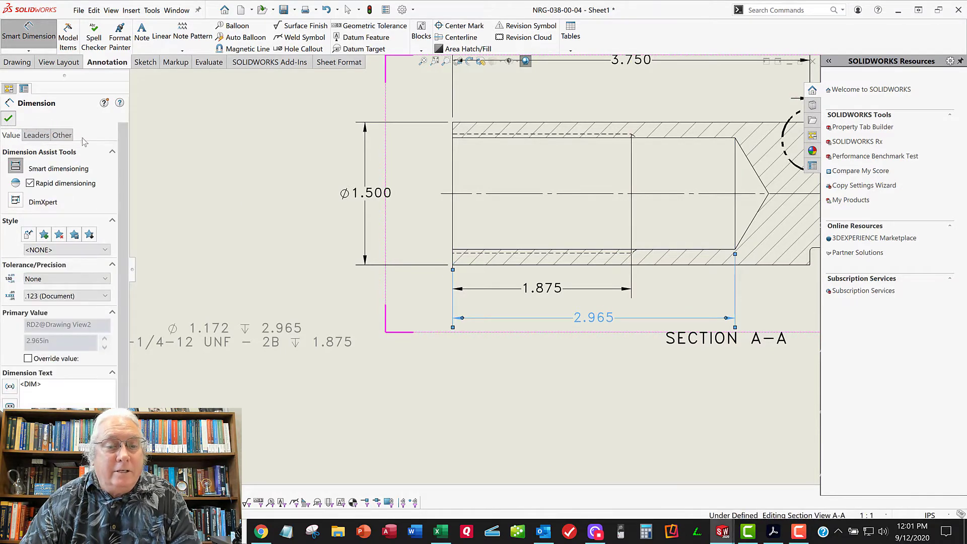
Put the 1.875 and 2.965 depth dimensions of section A-A in parentheses as reference dimensions
{"action": "scroll", "coordinate": [352, 291], "scroll_direction": "up", "scroll_amount": 3}
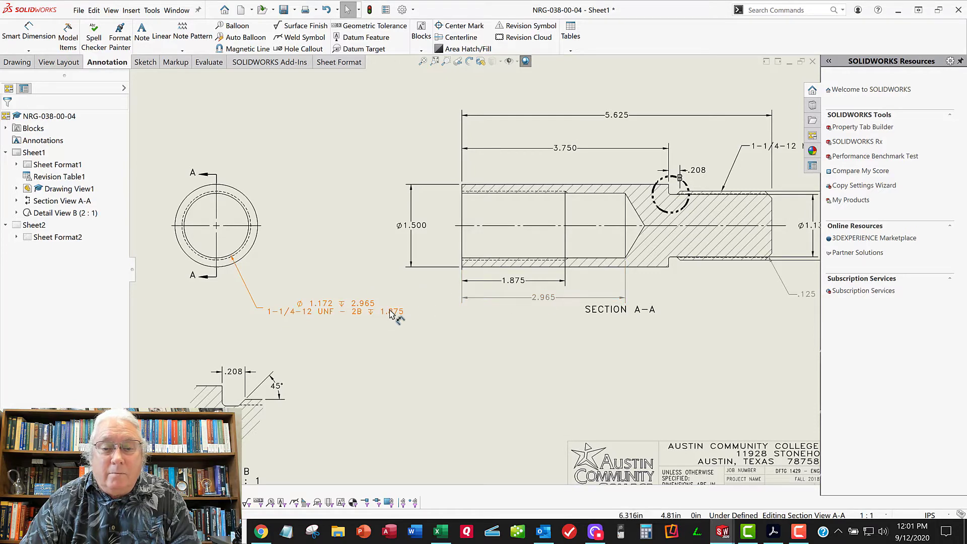
{"action": "left_click", "coordinate": [548, 299]}
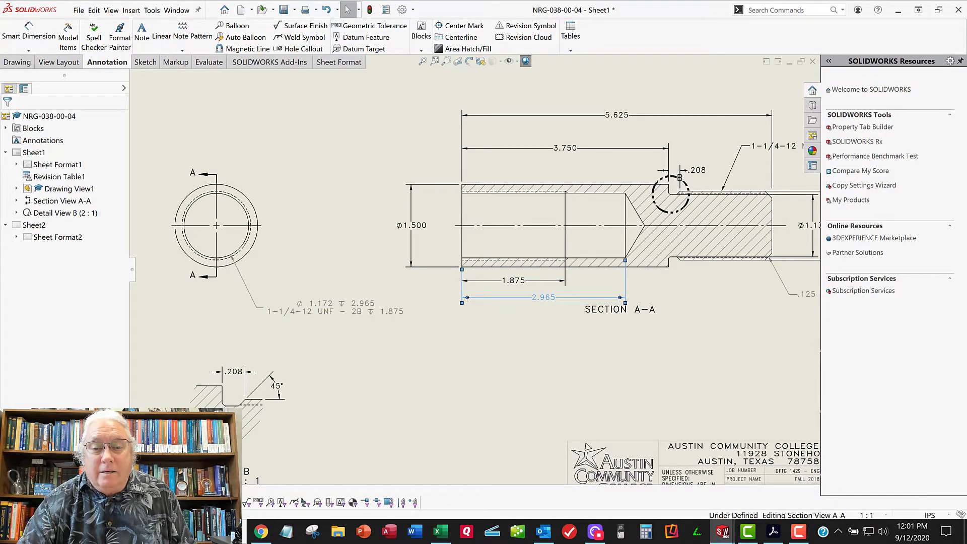
{"action": "left_click", "coordinate": [524, 281], "text": "ctrl"}
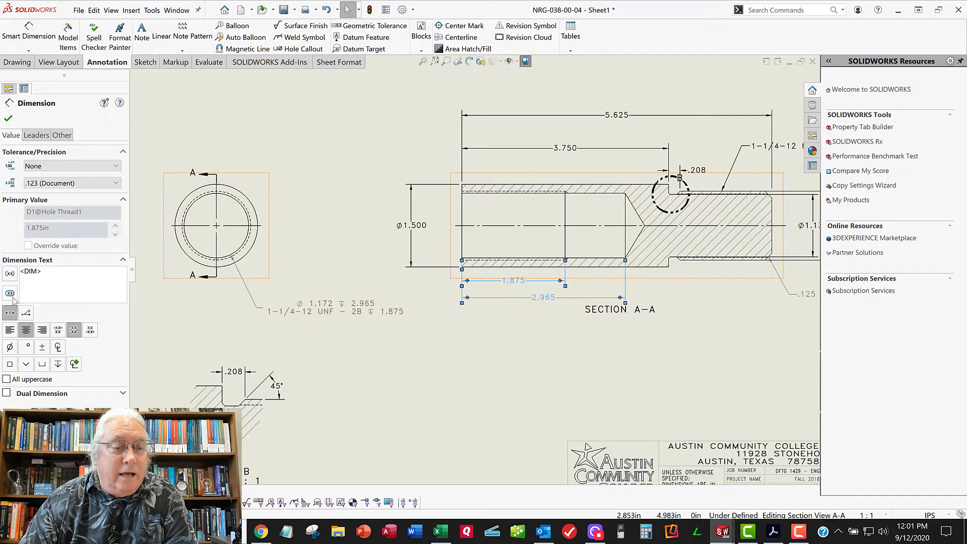
{"action": "left_click", "coordinate": [10, 273]}
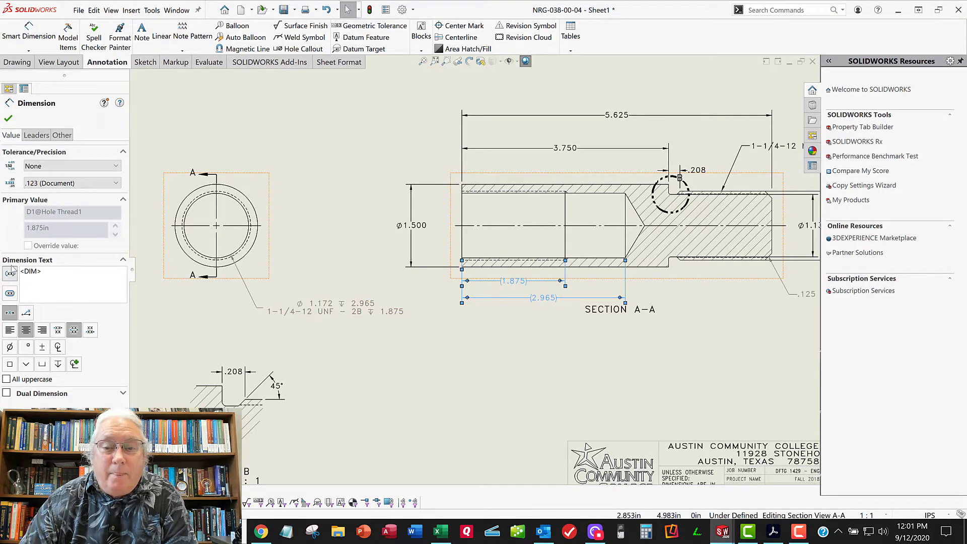
{"action": "left_click", "coordinate": [8, 120]}
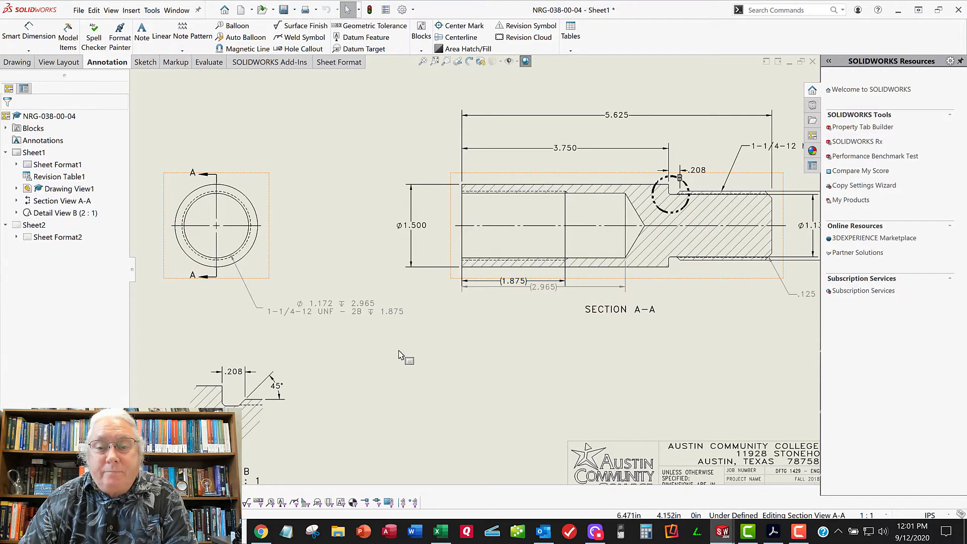
Put the .208 and Ø1.133 dimensions of section A-A and the .208 and 45° dimensions of detail B in parentheses
{"action": "mouse_move", "coordinate": [515, 345]}
{"action": "middle_mouse_down"}
{"action": "mouse_move", "coordinate": [457, 331]}
{"action": "mouse_move", "coordinate": [422, 354]}
{"action": "middle_mouse_up"}
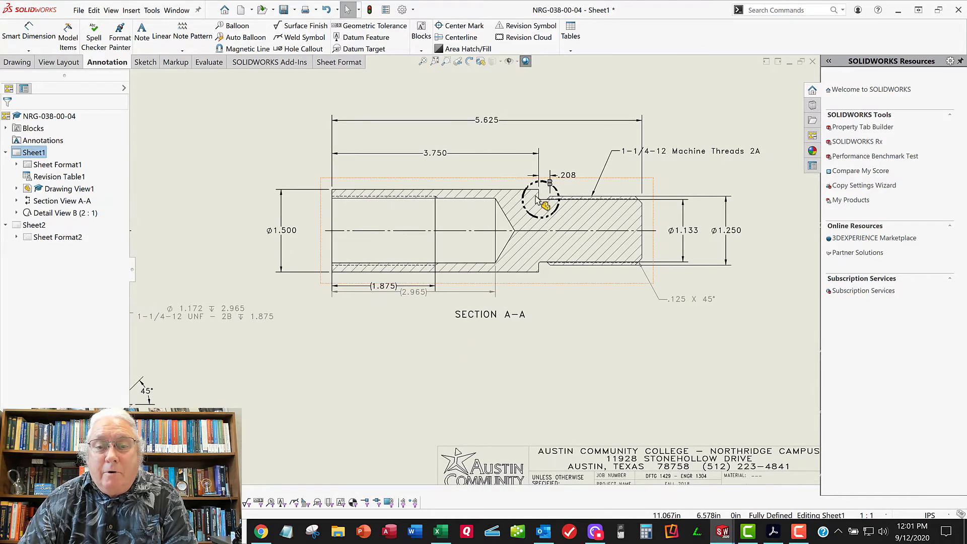
{"action": "left_click", "coordinate": [567, 175]}
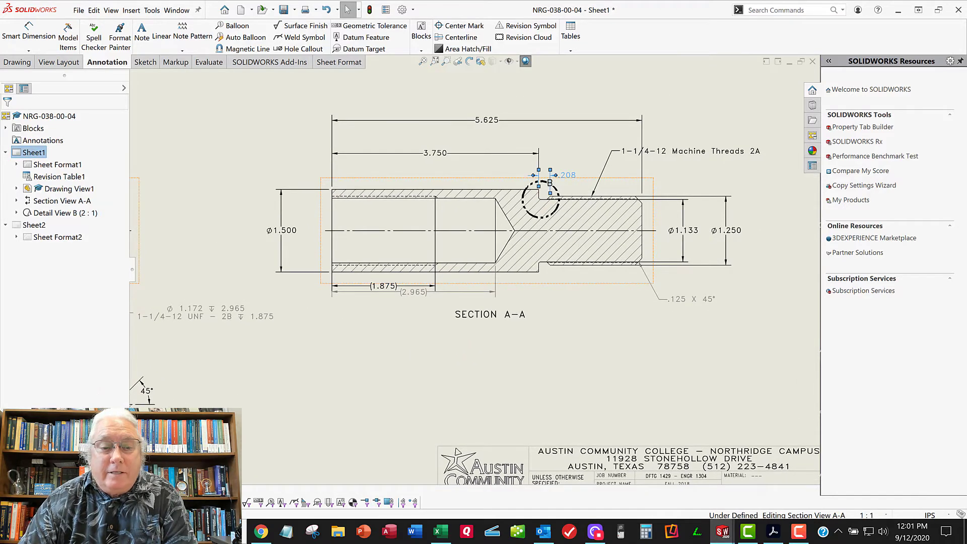
{"action": "middle_click_drag", "start_coordinate": [432, 375], "coordinate": [621, 324]}
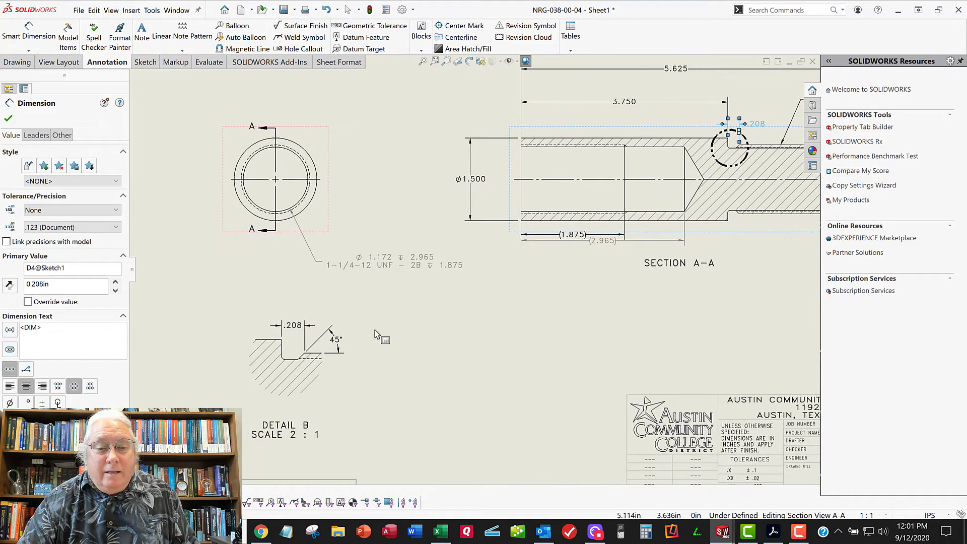
{"action": "left_click", "coordinate": [296, 334]}
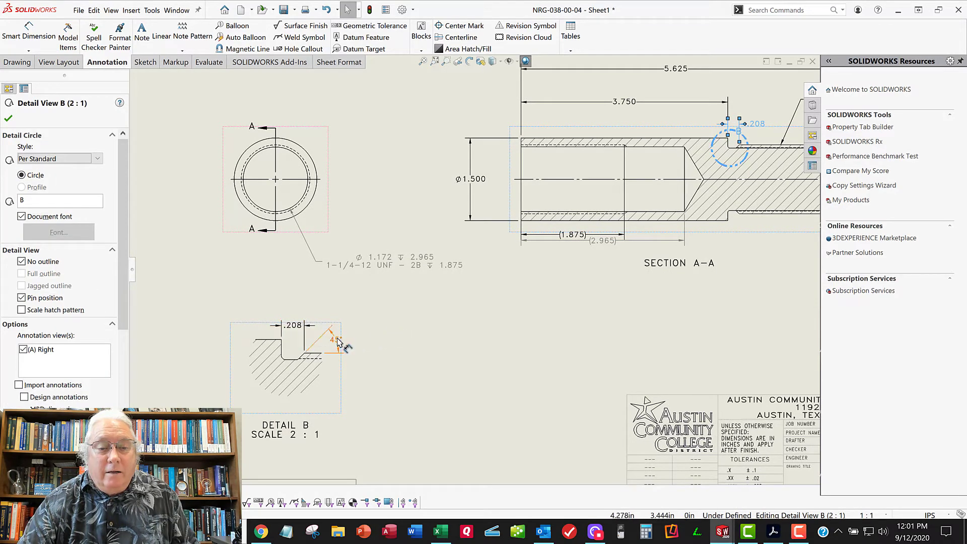
{"action": "left_click", "coordinate": [303, 336]}
{"action": "left_click", "coordinate": [293, 325], "text": "ctrl"}
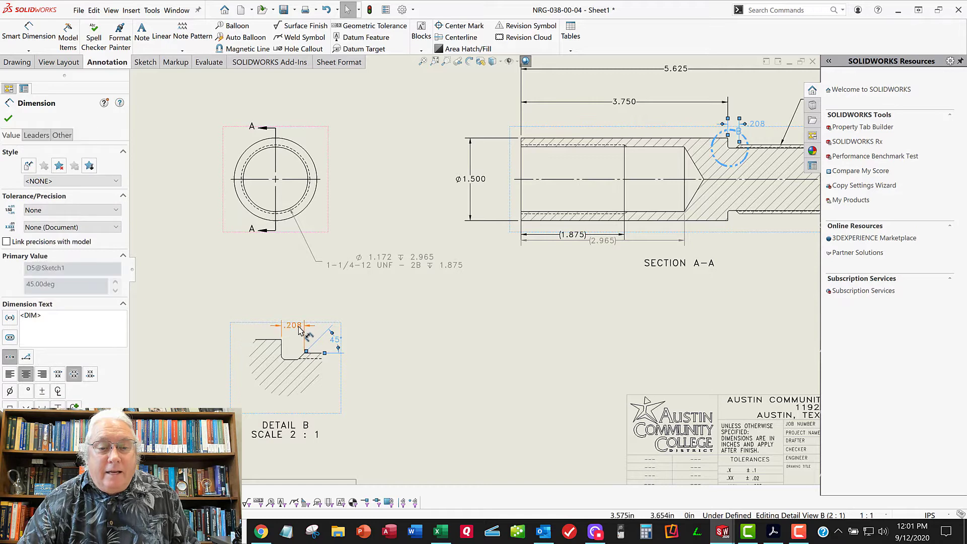
{"action": "middle_click_drag", "start_coordinate": [439, 328], "coordinate": [307, 335]}
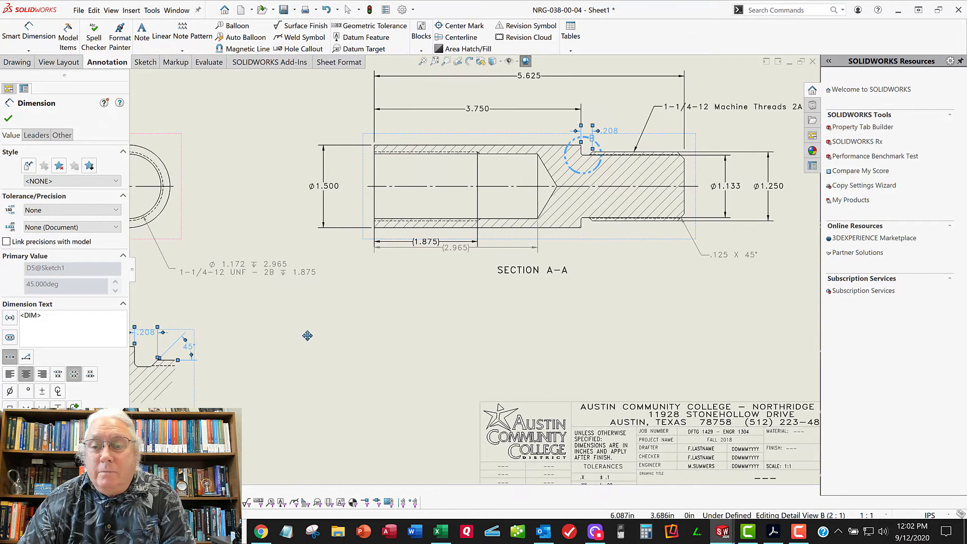
{"action": "left_click", "coordinate": [738, 194], "text": "ctrl"}
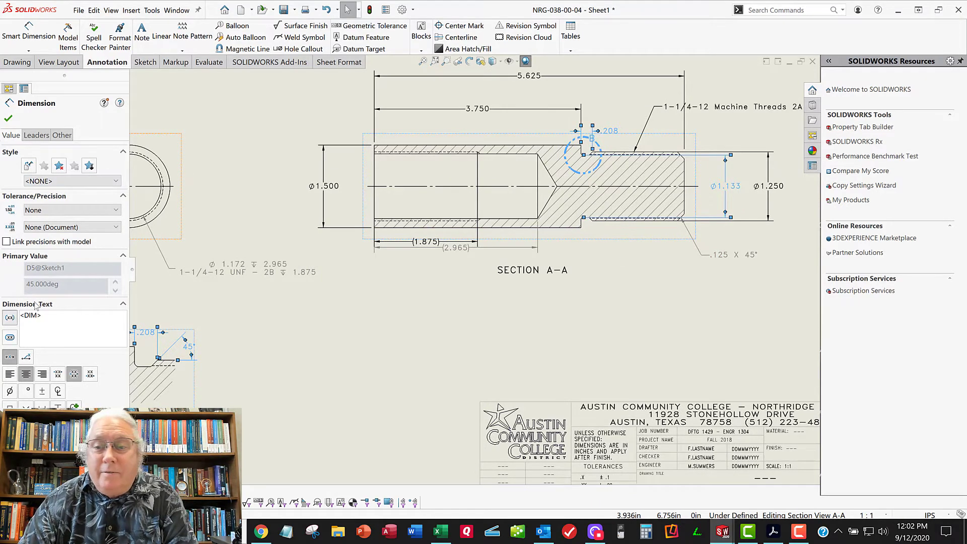
{"action": "left_click", "coordinate": [588, 310]}
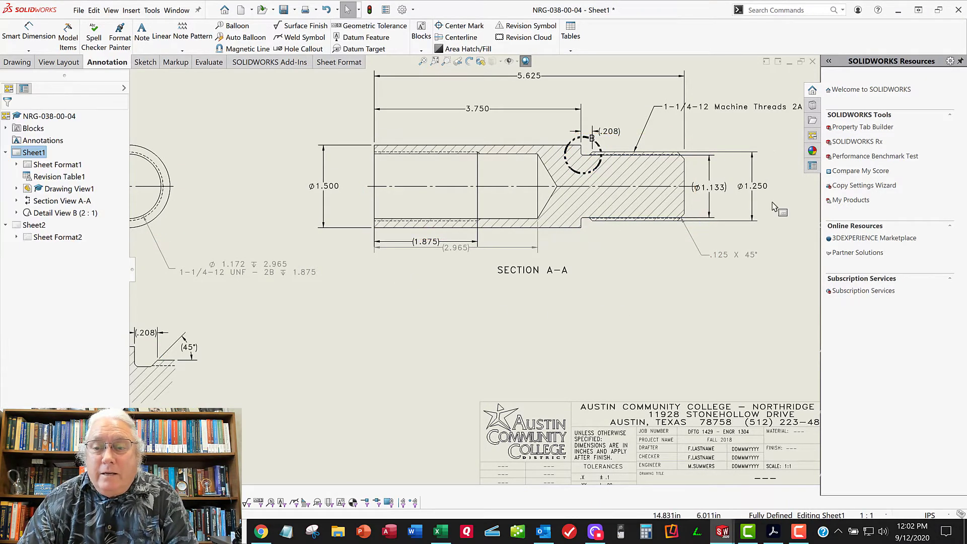
Move the Ø1.250 dimension and the Ø1.133 reference dimension back outward from the threaded end of section A-A
{"action": "left_click_drag", "start_coordinate": [763, 191], "coordinate": [792, 192]}
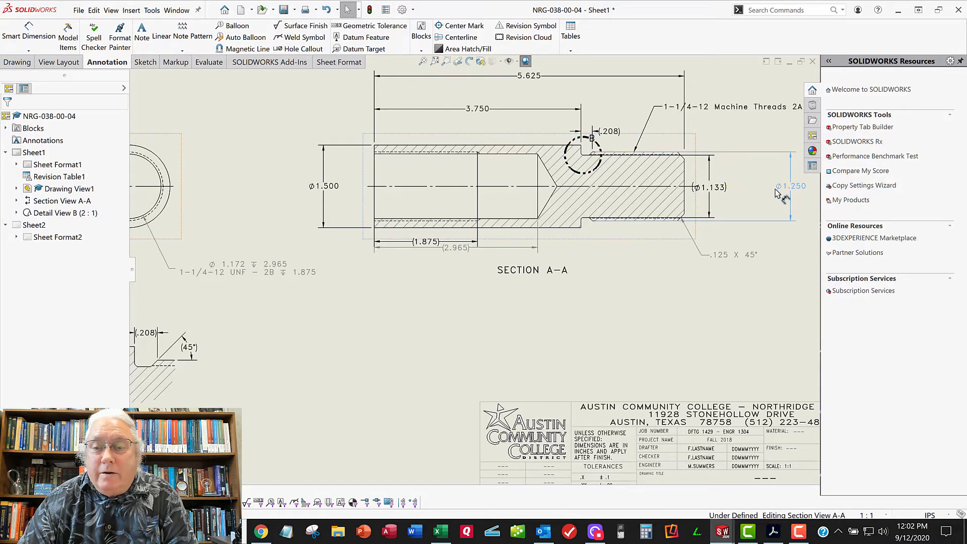
{"action": "left_click_drag", "start_coordinate": [711, 187], "coordinate": [739, 189]}
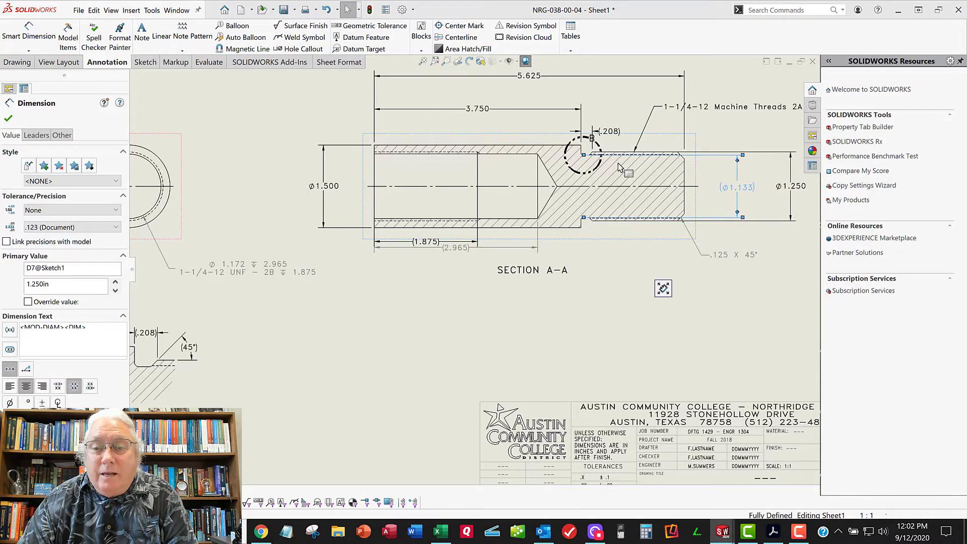
Try adding a jog to the upper extension line of the Ø1.133 dimension in section A-A
{"action": "left_click", "coordinate": [663, 285]}
{"action": "scroll", "coordinate": [675, 188], "scroll_direction": "down", "scroll_amount": 5}
{"action": "middle_click_drag", "start_coordinate": [672, 211], "coordinate": [573, 241]}
{"action": "scroll", "coordinate": [549, 211], "scroll_direction": "down", "scroll_amount": 1}
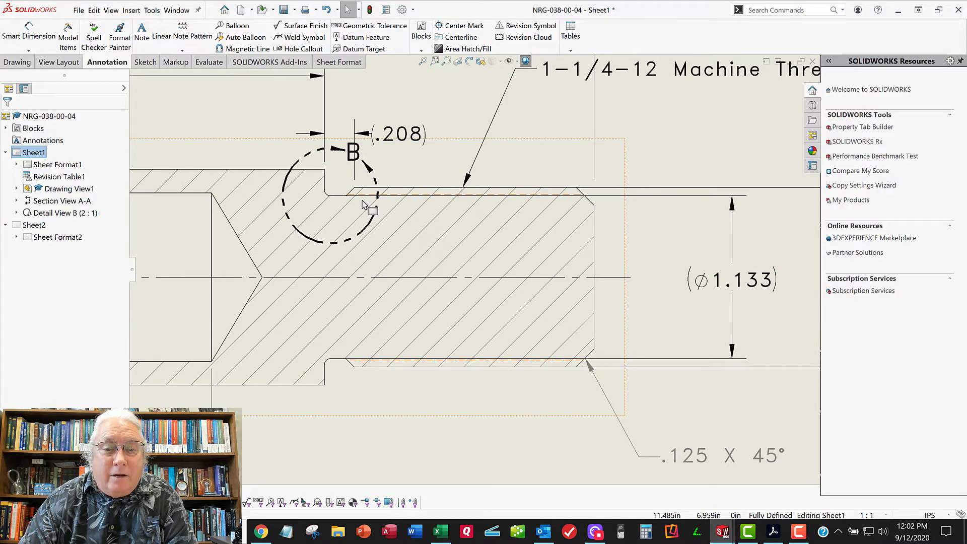
{"action": "scroll", "coordinate": [365, 204], "scroll_direction": "up", "scroll_amount": 1}
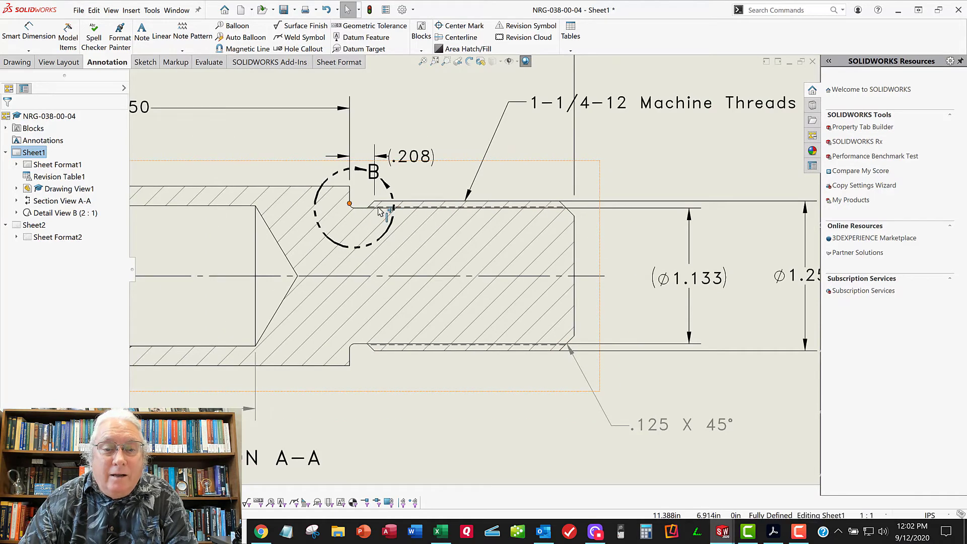
{"action": "left_click", "coordinate": [607, 211]}
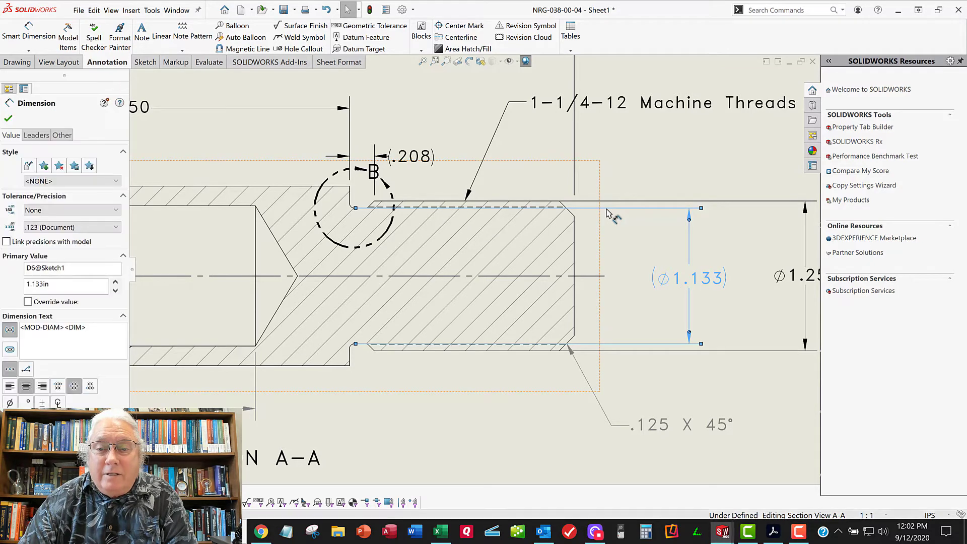
{"action": "right_click", "coordinate": [607, 212]}
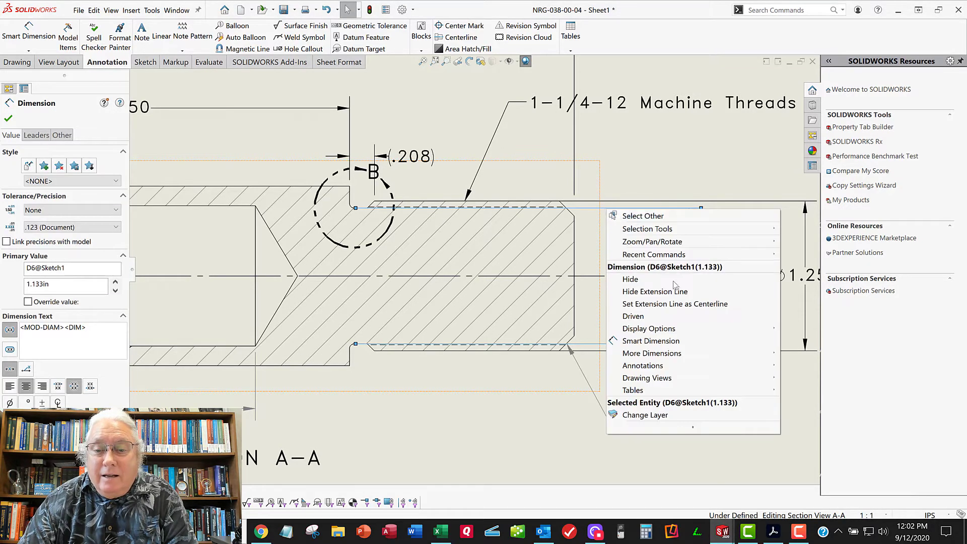
{"action": "mouse_move", "coordinate": [640, 331]}
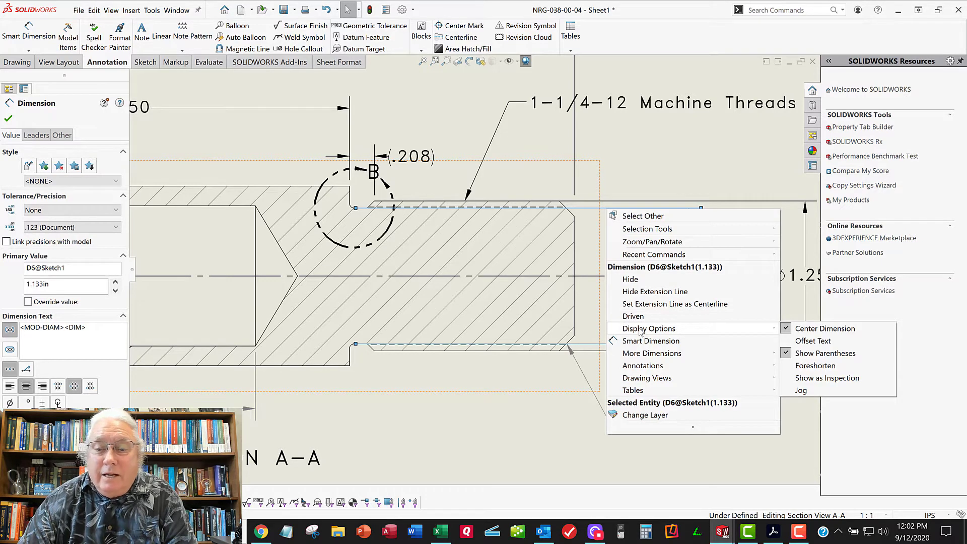
{"action": "left_click", "coordinate": [812, 392]}
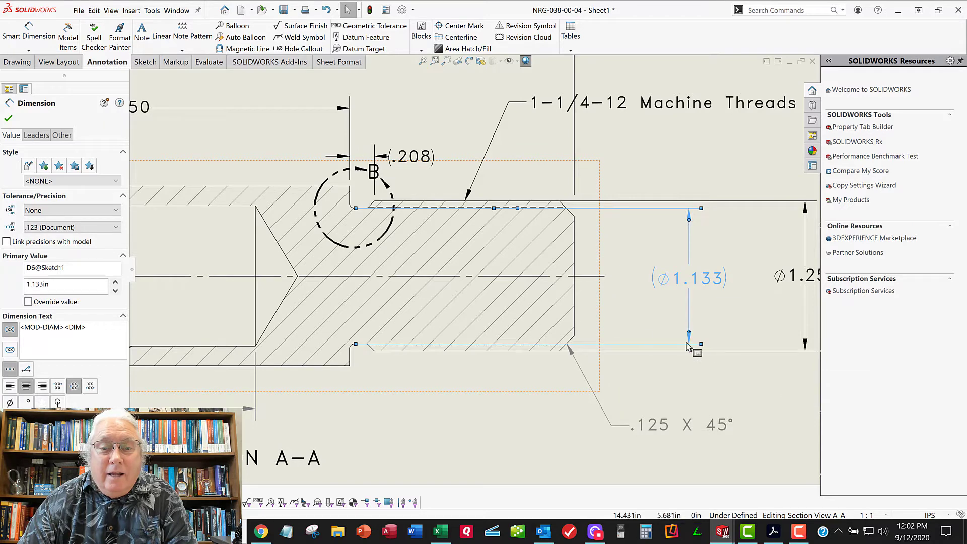
{"action": "left_click", "coordinate": [673, 151]}
{"action": "left_click", "coordinate": [625, 209]}
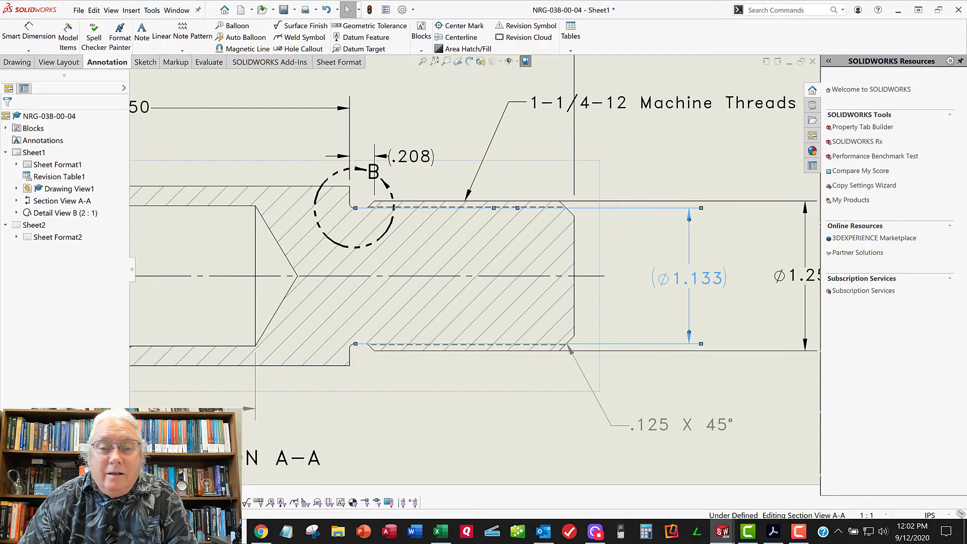
Try to shape the upper Ø1.133 extension line's jog near the thread relief, moving the dimension inside the threaded end
{"action": "scroll", "coordinate": [513, 210], "scroll_direction": "down", "scroll_amount": 2}
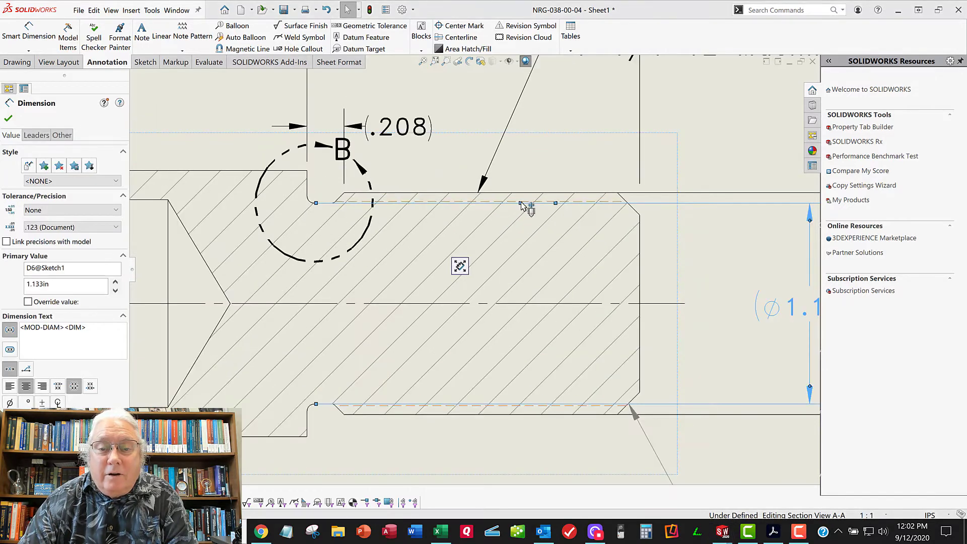
{"action": "mouse_move", "coordinate": [520, 202]}
{"action": "left_mouse_down"}
{"action": "mouse_move", "coordinate": [367, 204]}
{"action": "mouse_move", "coordinate": [526, 221]}
{"action": "left_mouse_up"}
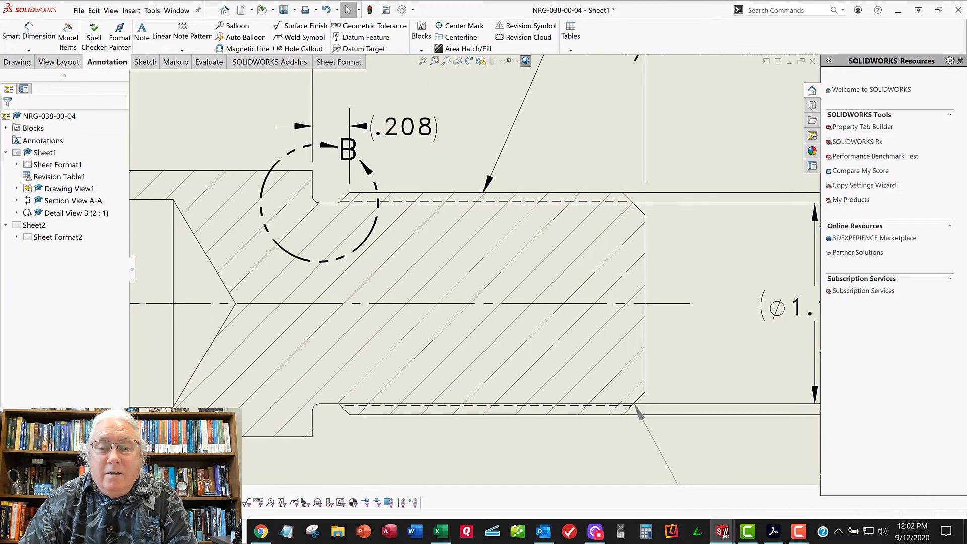
{"action": "left_click", "coordinate": [735, 203]}
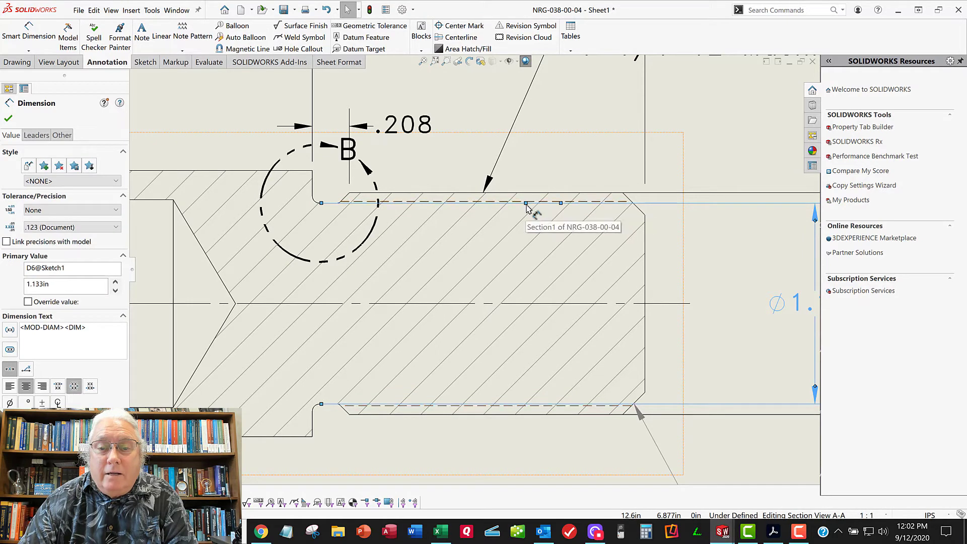
{"action": "left_click_drag", "start_coordinate": [526, 206], "coordinate": [351, 211]}
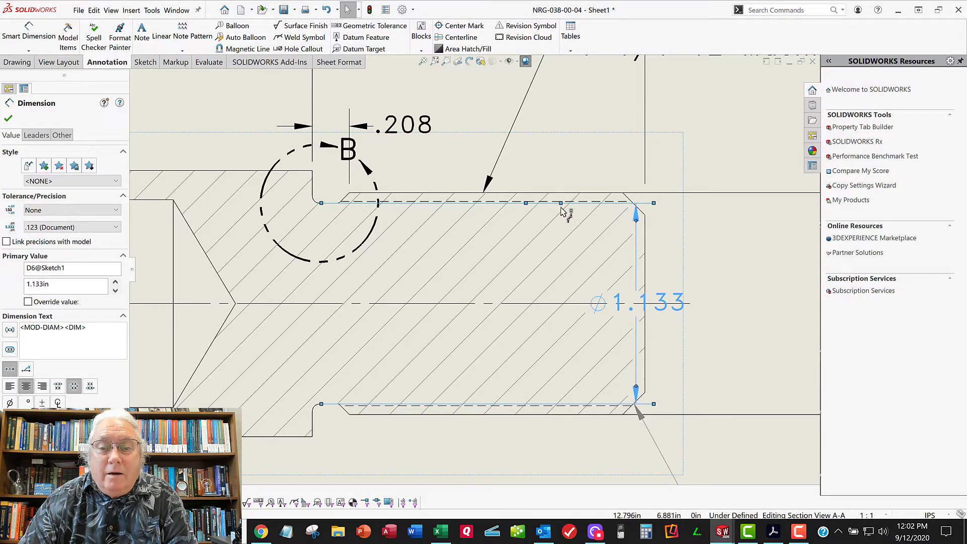
{"action": "left_click_drag", "start_coordinate": [560, 207], "coordinate": [446, 214]}
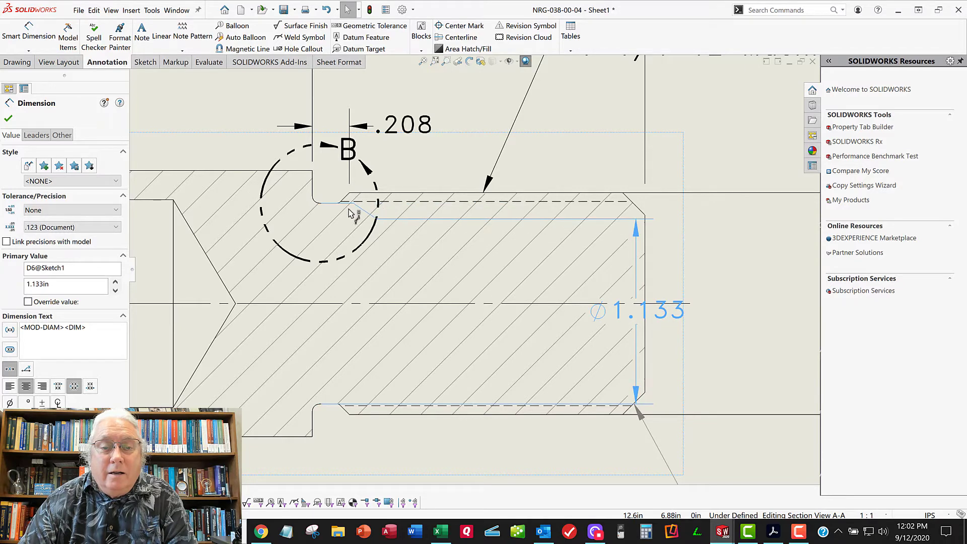
{"action": "left_click", "coordinate": [799, 244]}
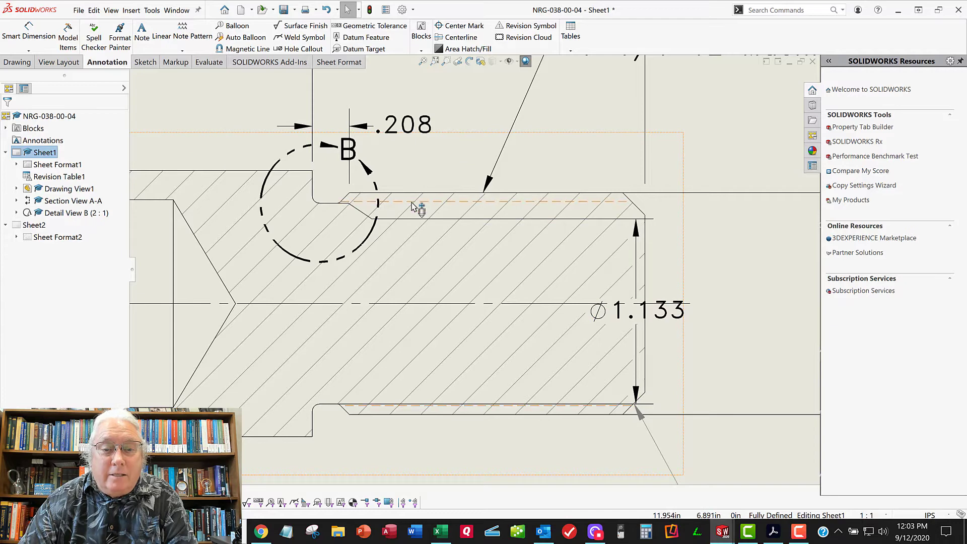
{"action": "scroll", "coordinate": [330, 210], "scroll_direction": "down", "scroll_amount": 5}
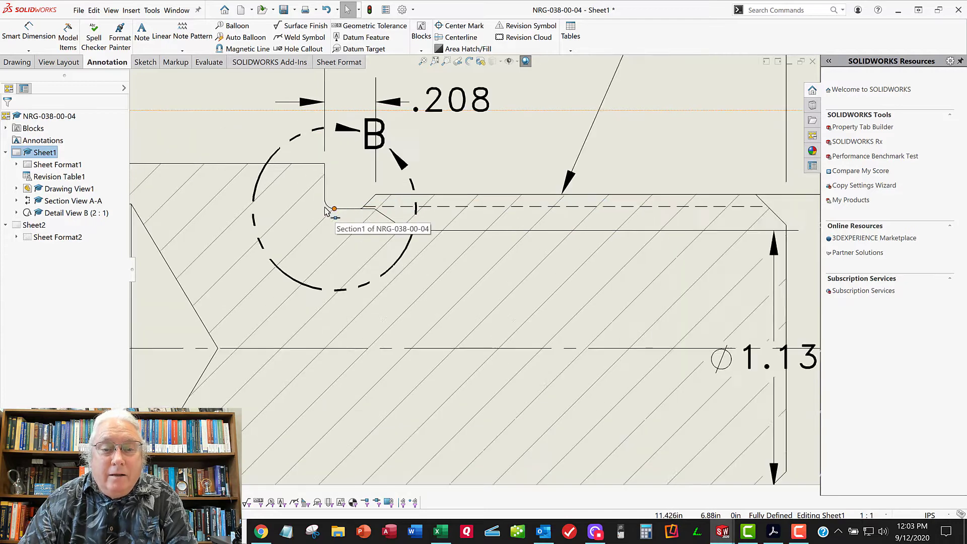
{"action": "left_click", "coordinate": [488, 246]}
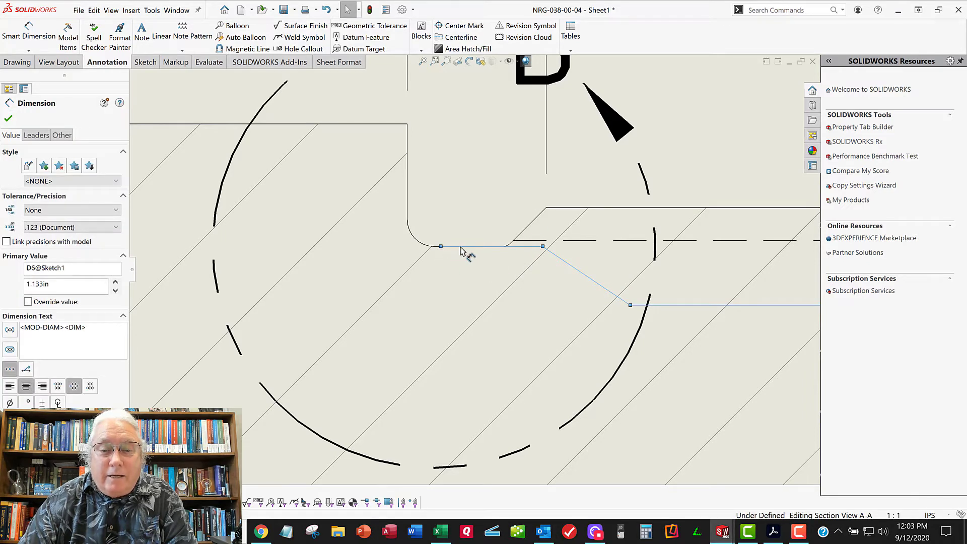
{"action": "double_click", "coordinate": [503, 248]}
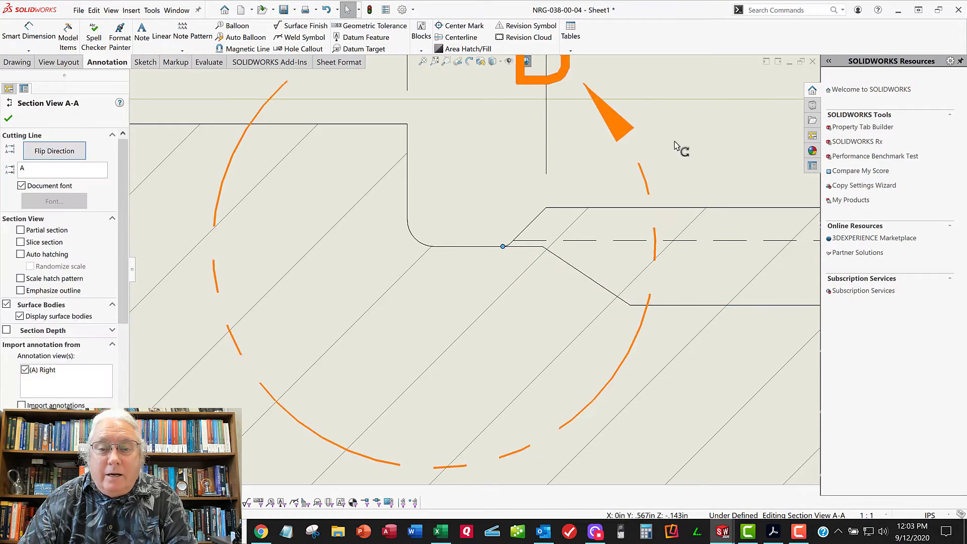
{"action": "scroll", "coordinate": [554, 232], "scroll_direction": "up", "scroll_amount": 8}
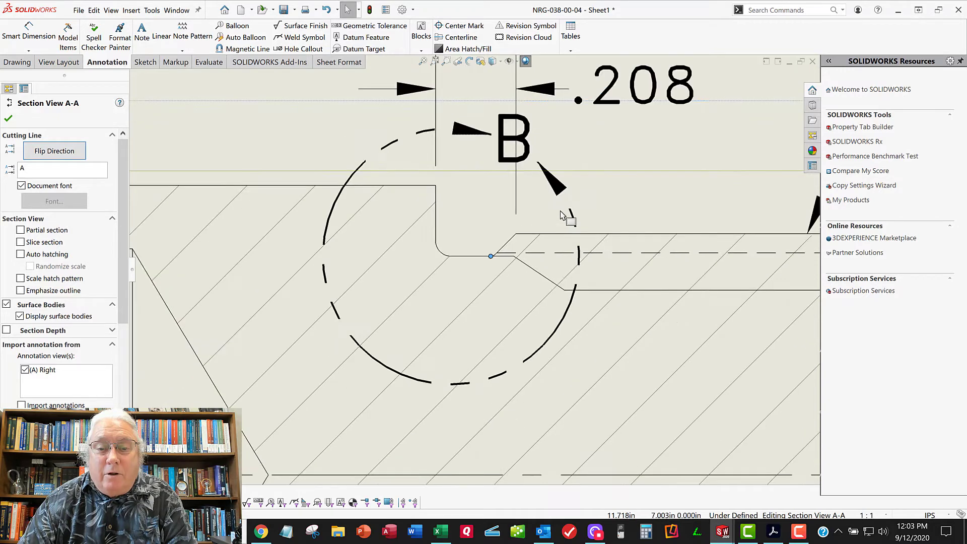
{"action": "left_click", "coordinate": [557, 155]}
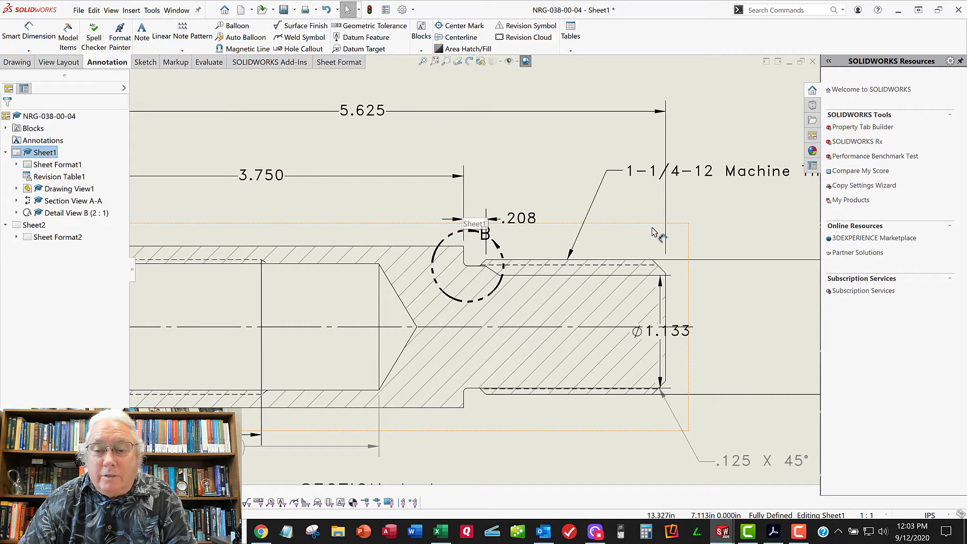
Examine the dimension layout of section A-A and the thread relief in detail B
{"action": "scroll", "coordinate": [675, 348], "scroll_direction": "up", "scroll_amount": 4}
{"action": "scroll", "coordinate": [503, 325], "scroll_direction": "up", "scroll_amount": 2}
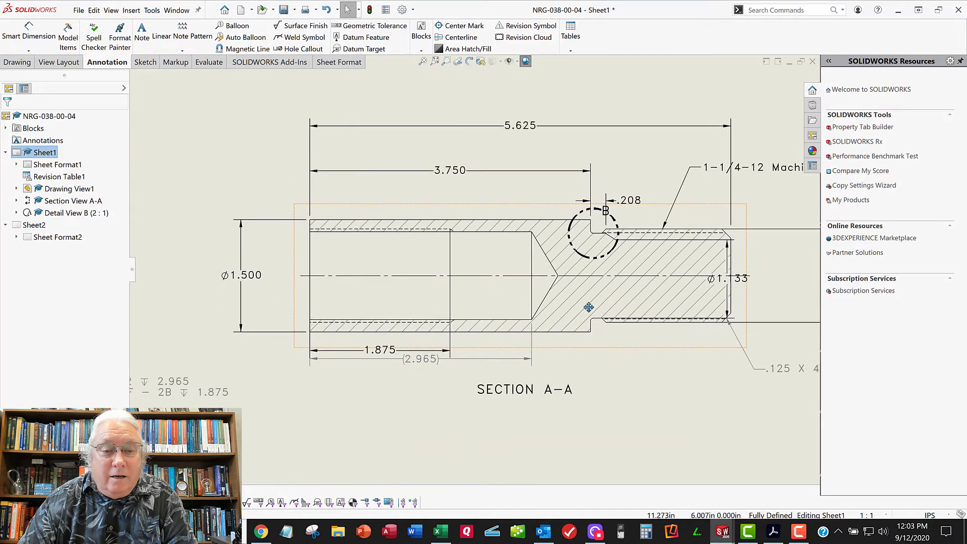
{"action": "scroll", "coordinate": [346, 327], "scroll_direction": "down", "scroll_amount": 4}
{"action": "scroll", "coordinate": [345, 324], "scroll_direction": "down", "scroll_amount": 2}
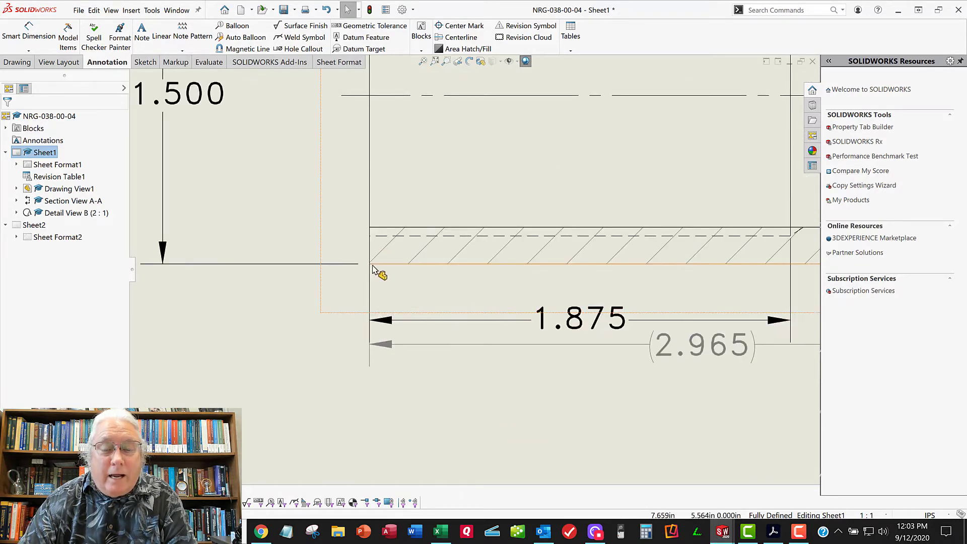
{"action": "scroll", "coordinate": [365, 341], "scroll_direction": "up", "scroll_amount": 5}
{"action": "scroll", "coordinate": [358, 332], "scroll_direction": "up", "scroll_amount": 3}
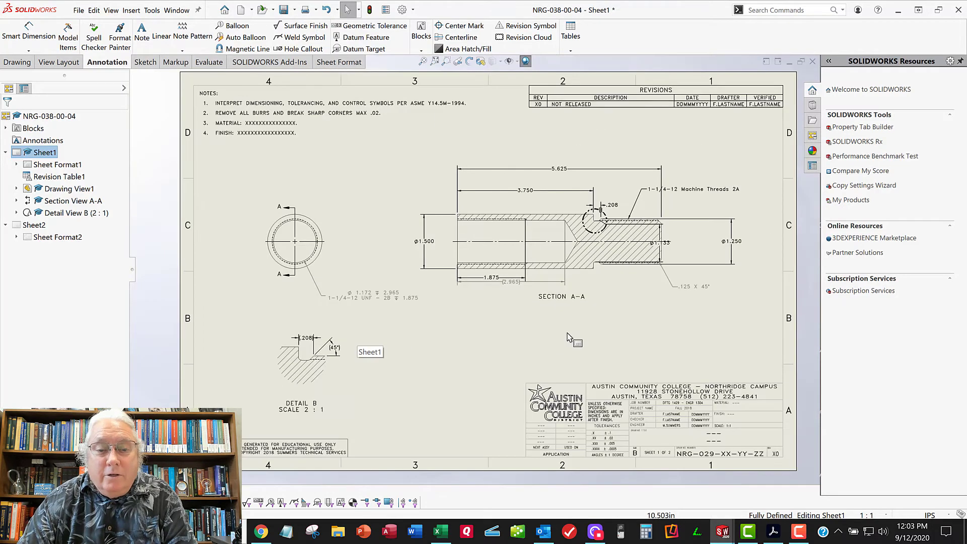
{"action": "scroll", "coordinate": [310, 368], "scroll_direction": "down", "scroll_amount": 6}
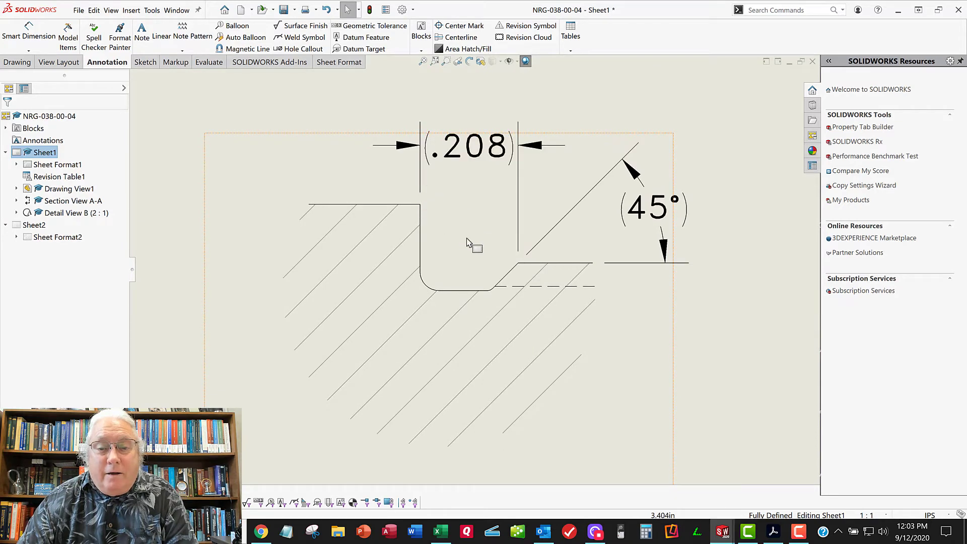
{"action": "scroll", "coordinate": [480, 278], "scroll_direction": "up", "scroll_amount": 5}
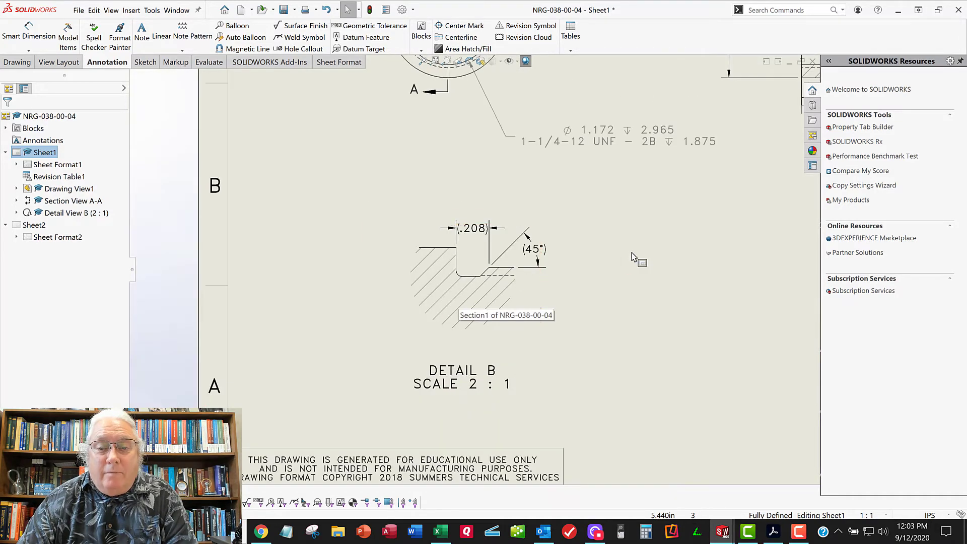
{"action": "mouse_move", "coordinate": [639, 243]}
{"action": "middle_mouse_down"}
{"action": "mouse_move", "coordinate": [574, 263]}
{"action": "mouse_move", "coordinate": [510, 306]}
{"action": "middle_mouse_up"}
{"action": "scroll", "coordinate": [448, 280], "scroll_direction": "up", "scroll_amount": 6}
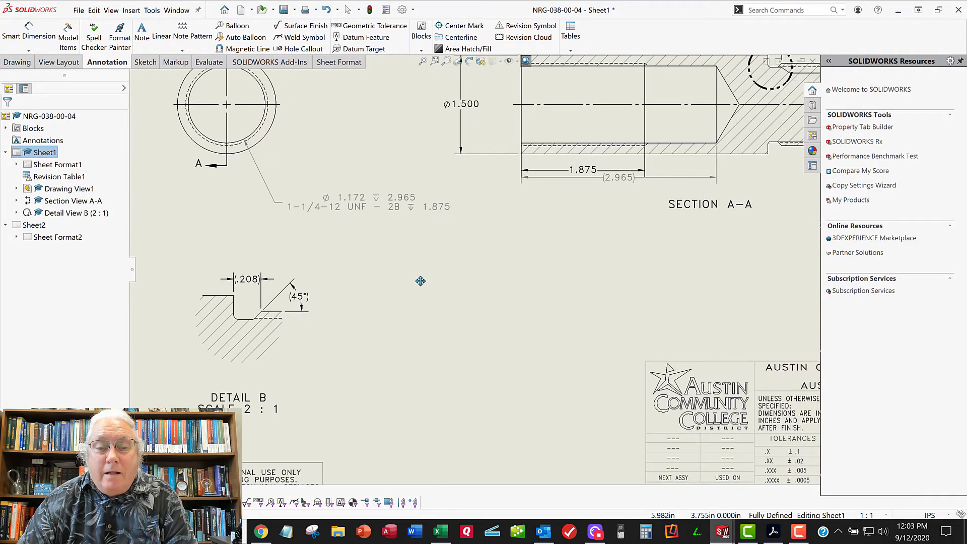
Move the Ø1.133 dimension from section A-A into detail B, placing it below the 45° dimension
{"action": "left_click_drag", "start_coordinate": [714, 176], "coordinate": [755, 182]}
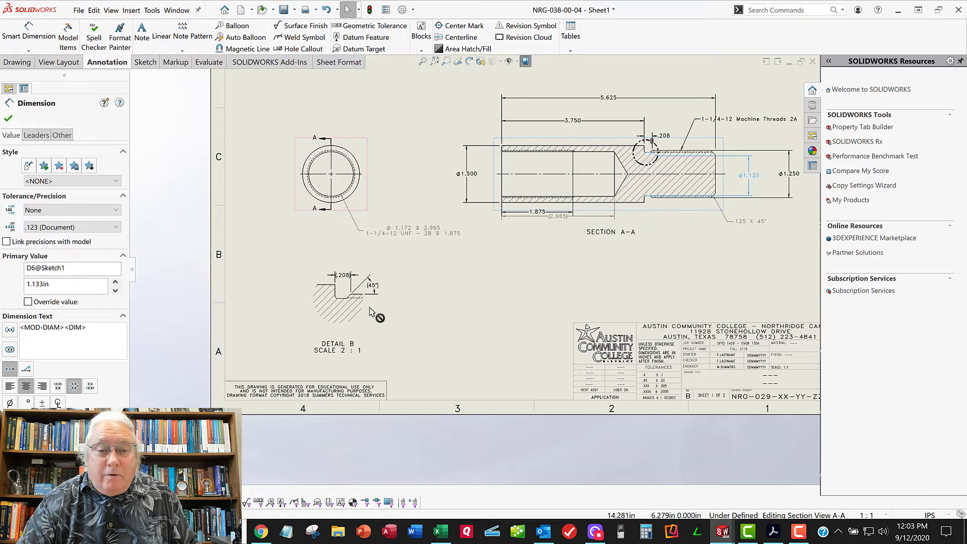
{"action": "left_click_drag", "start_coordinate": [365, 308], "coordinate": [390, 320], "text": "shift"}
{"action": "left_click", "coordinate": [415, 317]}
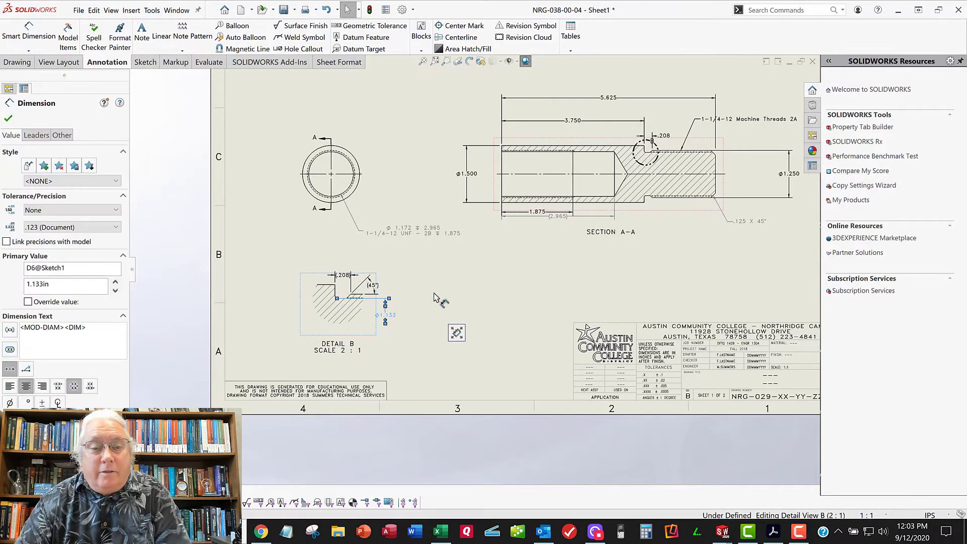
{"action": "left_click", "coordinate": [585, 254]}
{"action": "mouse_move", "coordinate": [588, 262]}
{"action": "middle_mouse_down"}
{"action": "mouse_move", "coordinate": [552, 297]}
{"action": "mouse_move", "coordinate": [544, 291]}
{"action": "middle_mouse_up"}
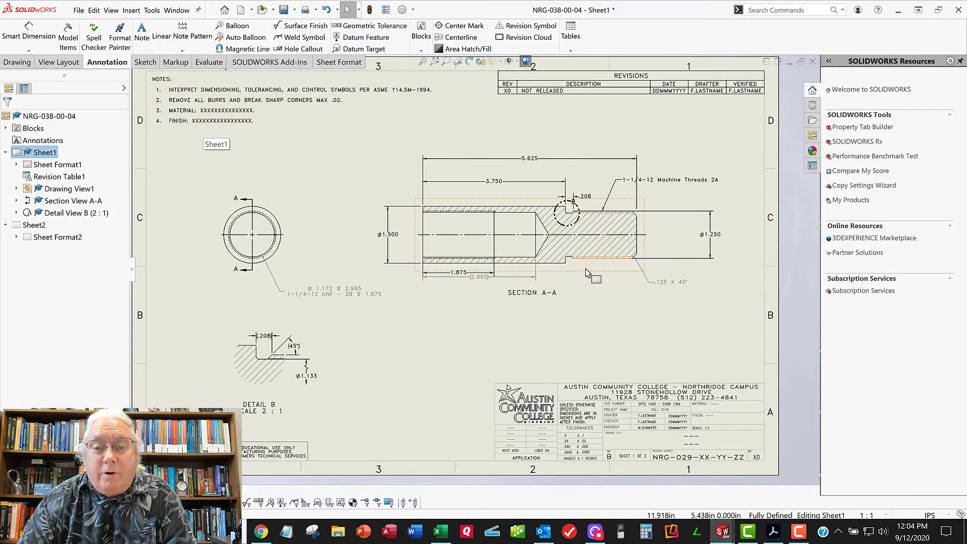
Delete the duplicate .208 relief width dimension from section A-A
{"action": "scroll", "coordinate": [585, 263], "scroll_direction": "down", "scroll_amount": 2}
{"action": "scroll", "coordinate": [546, 274], "scroll_direction": "down", "scroll_amount": 2}
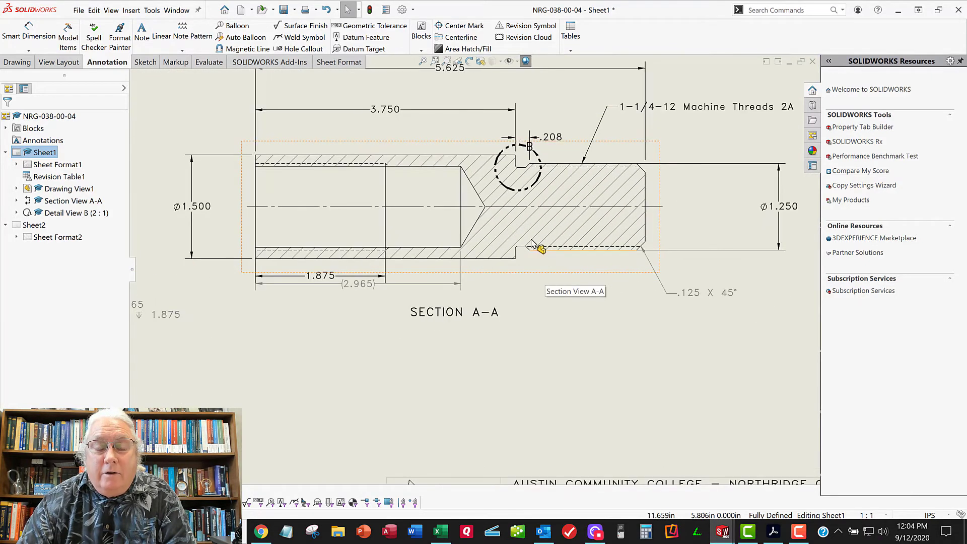
{"action": "scroll", "coordinate": [535, 247], "scroll_direction": "up", "scroll_amount": 4}
{"action": "scroll", "coordinate": [518, 252], "scroll_direction": "up", "scroll_amount": 1}
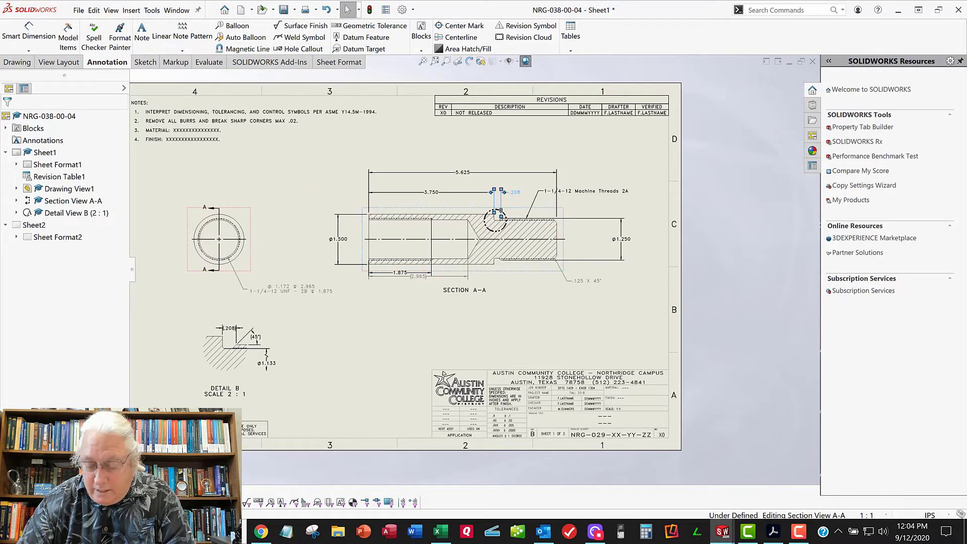
{"action": "left_click", "coordinate": [499, 204]}
{"action": "key", "text": "Delete"}
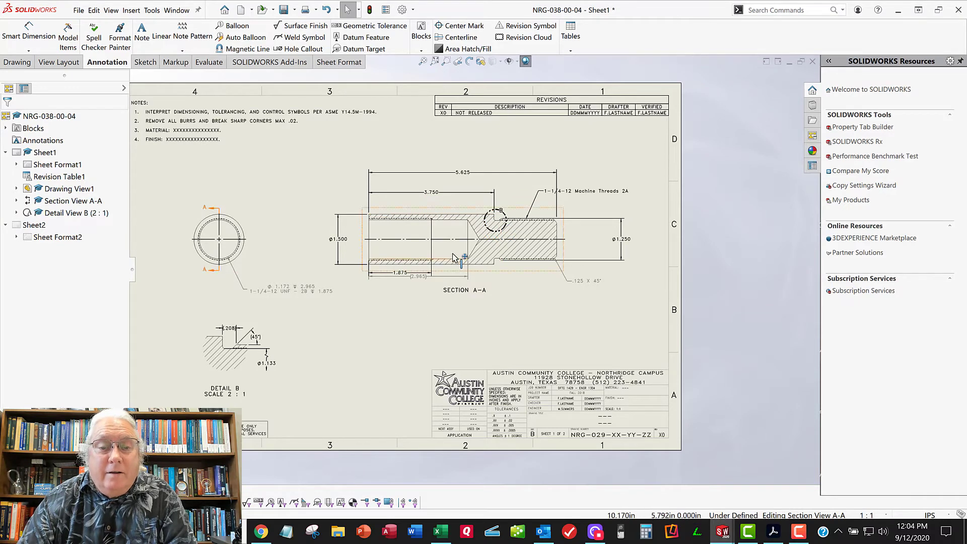
Place a note below section A-A with its leader attached to the lower corner of the thread relief
{"action": "middle_click_drag", "start_coordinate": [342, 185], "coordinate": [376, 209]}
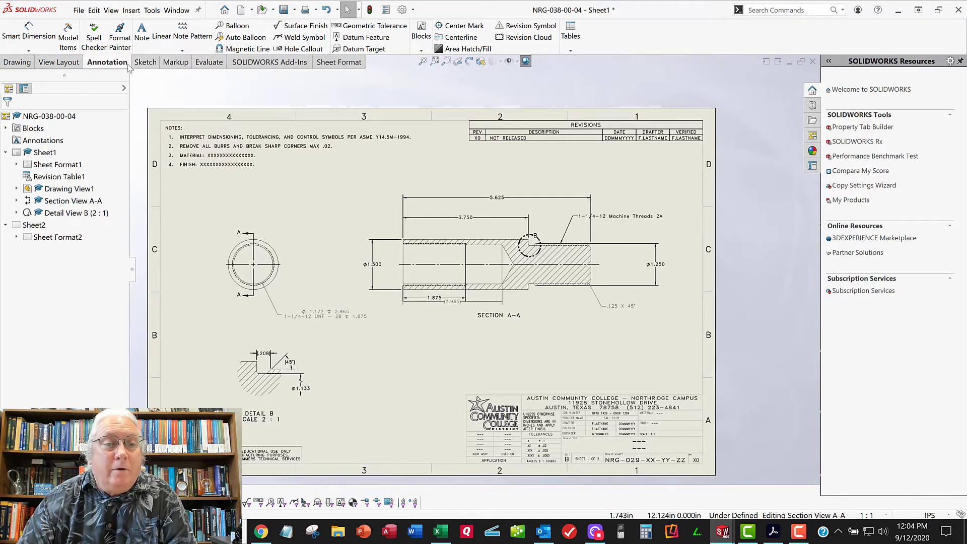
{"action": "left_click", "coordinate": [142, 31]}
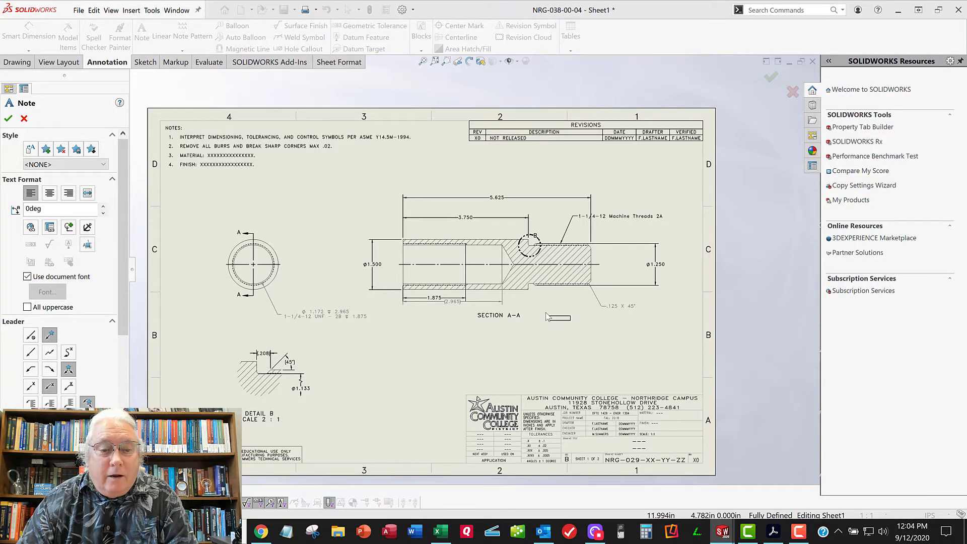
{"action": "scroll", "coordinate": [529, 304], "scroll_direction": "up", "scroll_amount": 2}
{"action": "scroll", "coordinate": [525, 302], "scroll_direction": "up", "scroll_amount": 5}
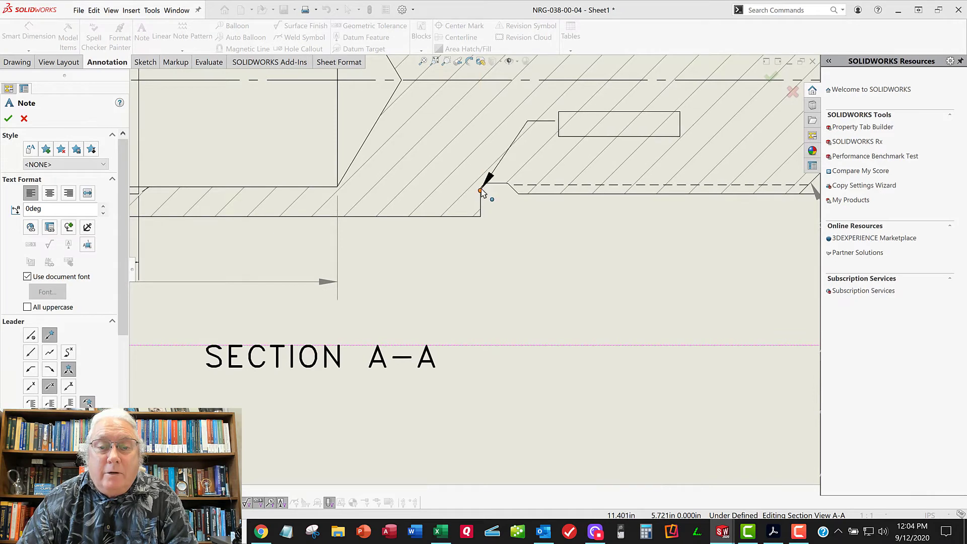
{"action": "left_click", "coordinate": [482, 190]}
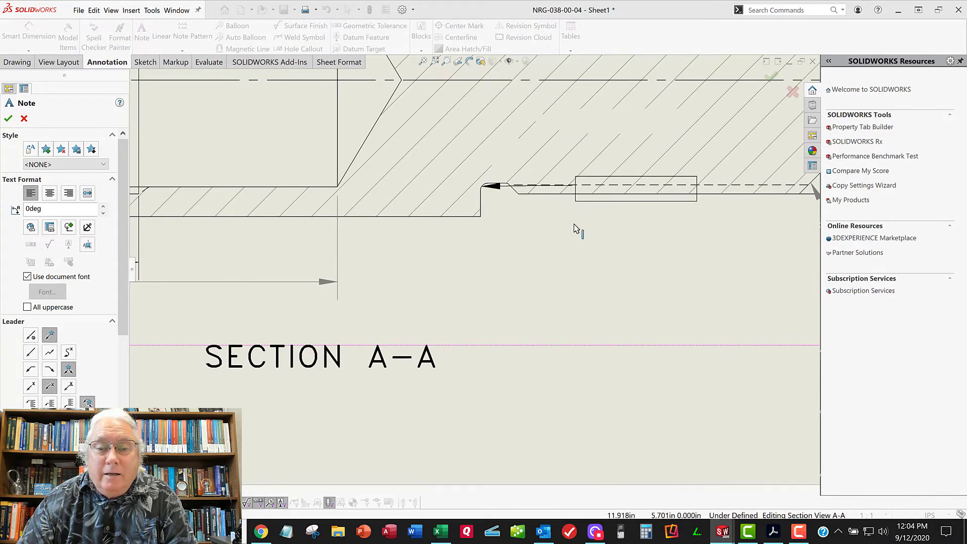
{"action": "left_click", "coordinate": [579, 289]}
Enter 5. as the thread relief note's text and finish adding notes
{"action": "scroll", "coordinate": [574, 282], "scroll_direction": "down", "scroll_amount": 2}
{"action": "scroll", "coordinate": [568, 295], "scroll_direction": "up", "scroll_amount": 3}
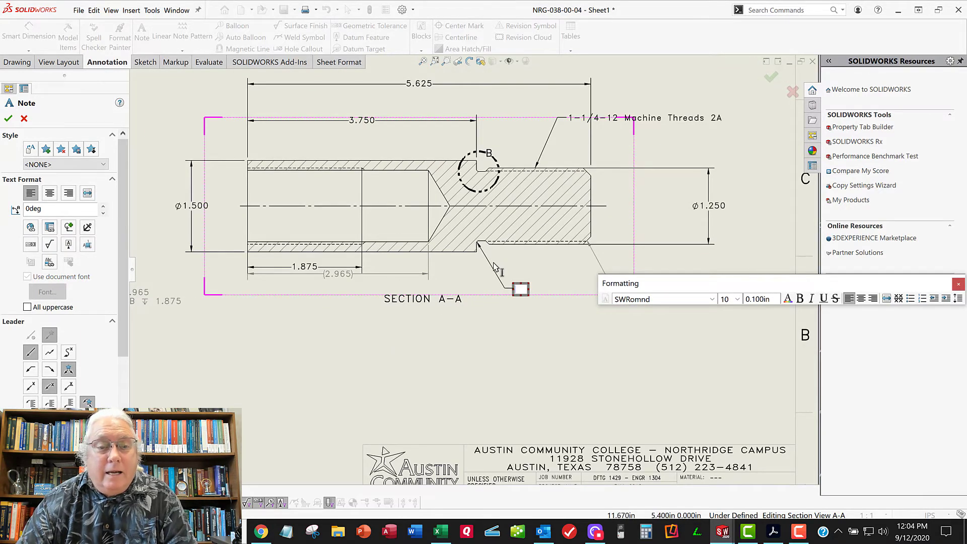
{"action": "scroll", "coordinate": [494, 267], "scroll_direction": "up", "scroll_amount": 3}
{"action": "scroll", "coordinate": [493, 267], "scroll_direction": "up", "scroll_amount": 1}
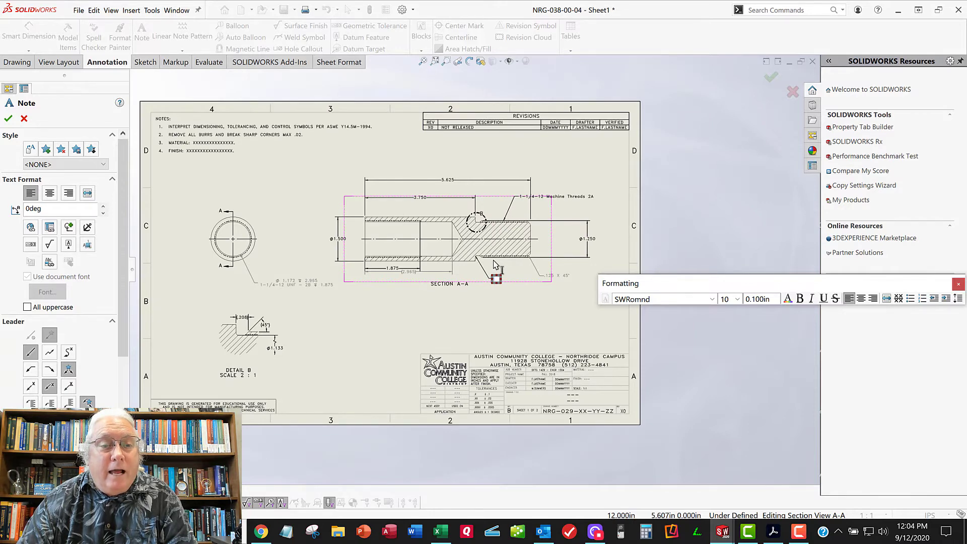
{"action": "scroll", "coordinate": [496, 269], "scroll_direction": "down", "scroll_amount": 4}
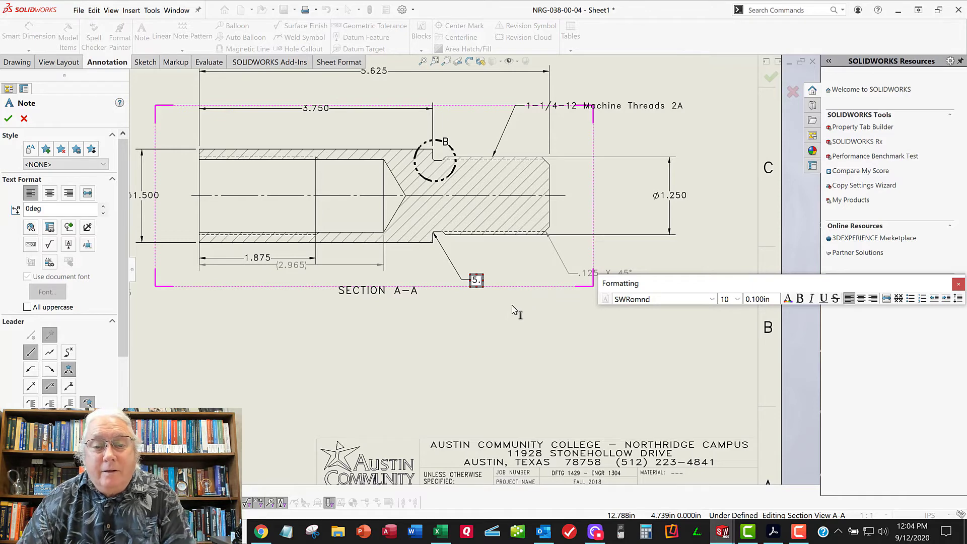
{"action": "left_click", "coordinate": [486, 349]}
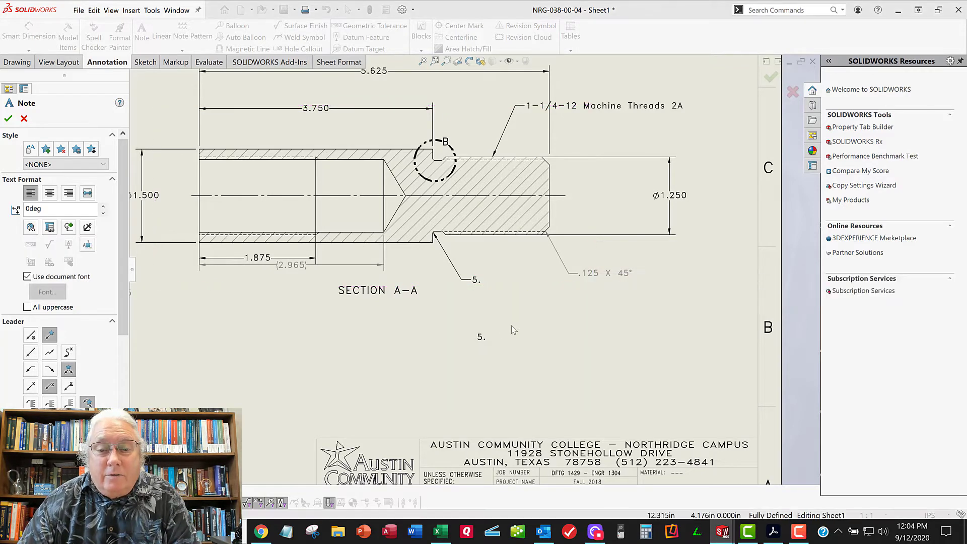
{"action": "scroll", "coordinate": [498, 333], "scroll_direction": "up", "scroll_amount": 3}
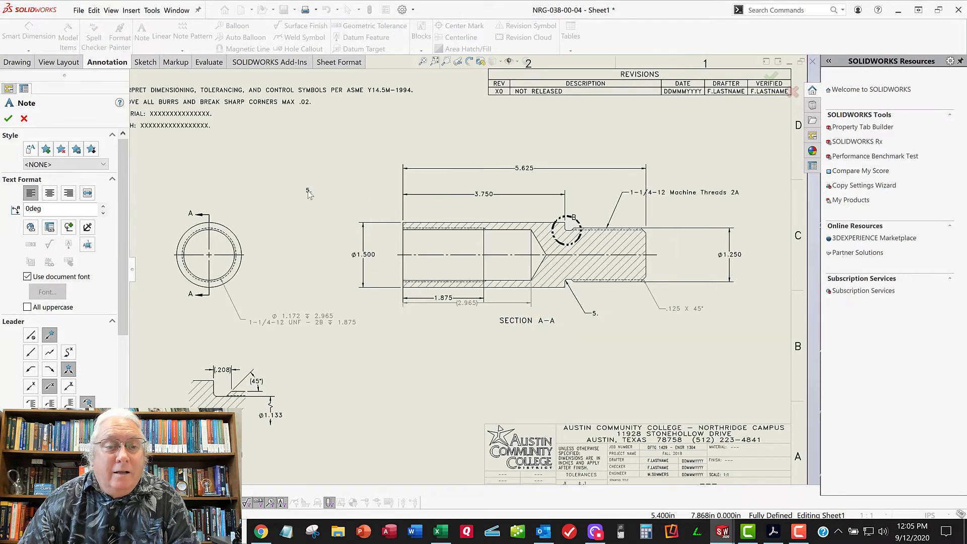
{"action": "middle_click_drag", "start_coordinate": [304, 189], "coordinate": [366, 256]}
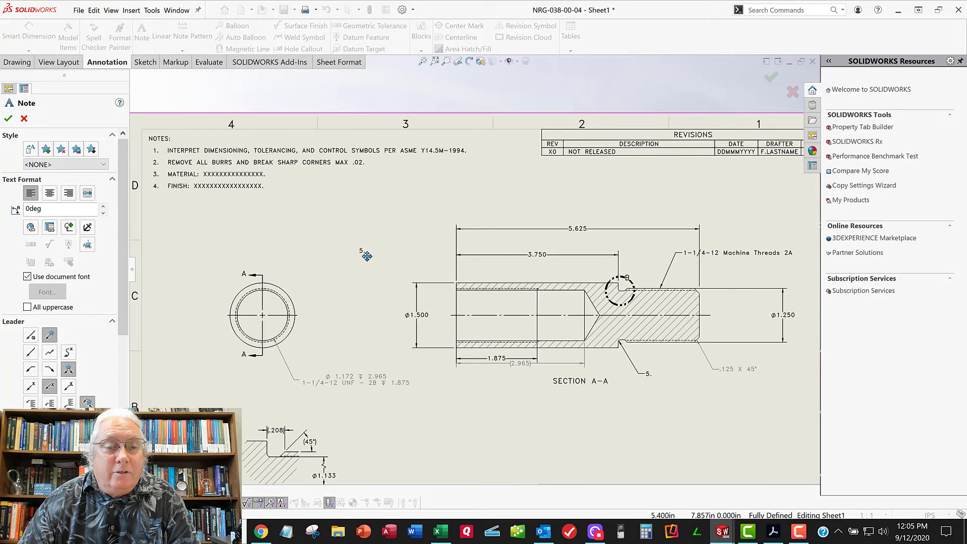
{"action": "left_click", "coordinate": [7, 119]}
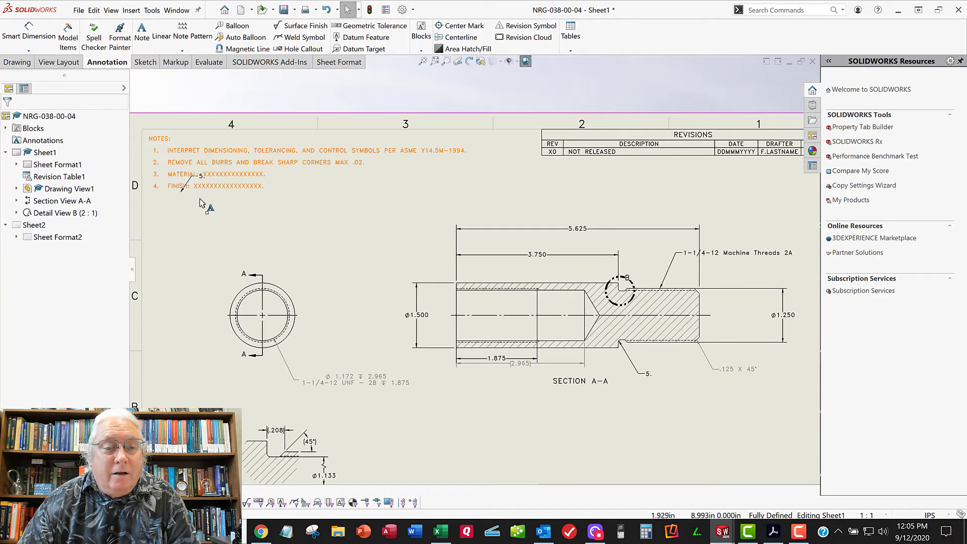
Open the thread relief's 5. note in section A-A for editing and select its text
{"action": "key", "text": "z"}
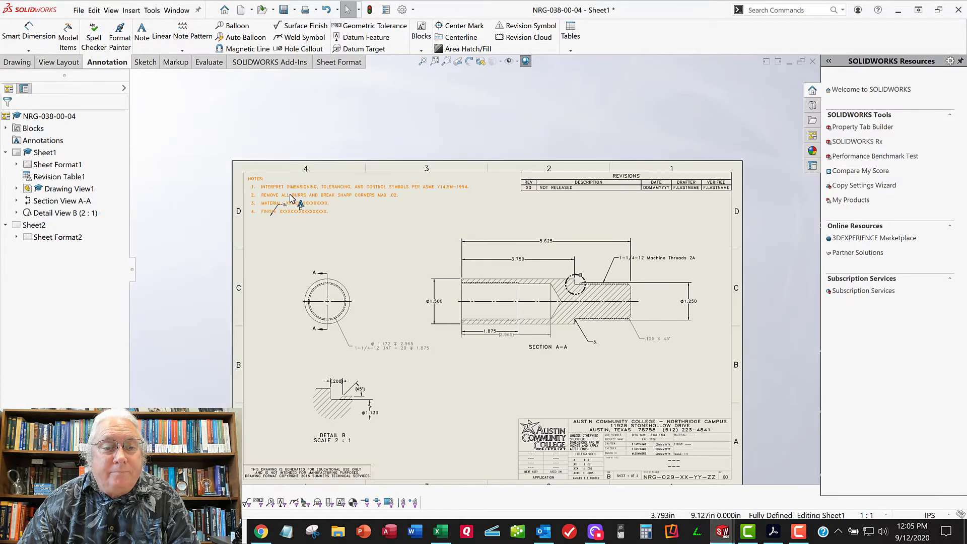
{"action": "scroll", "coordinate": [302, 221], "scroll_direction": "down", "scroll_amount": 5}
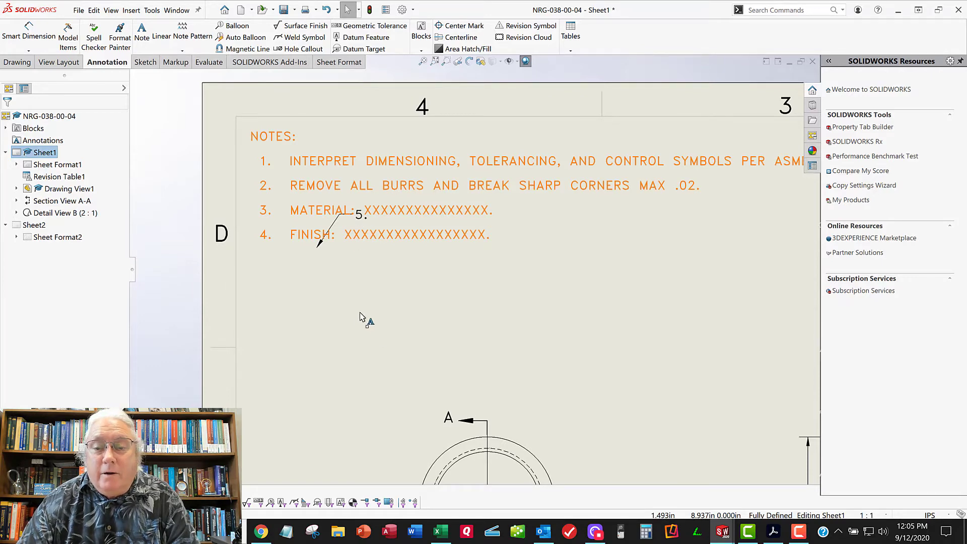
{"action": "scroll", "coordinate": [492, 318], "scroll_direction": "up", "scroll_amount": 3}
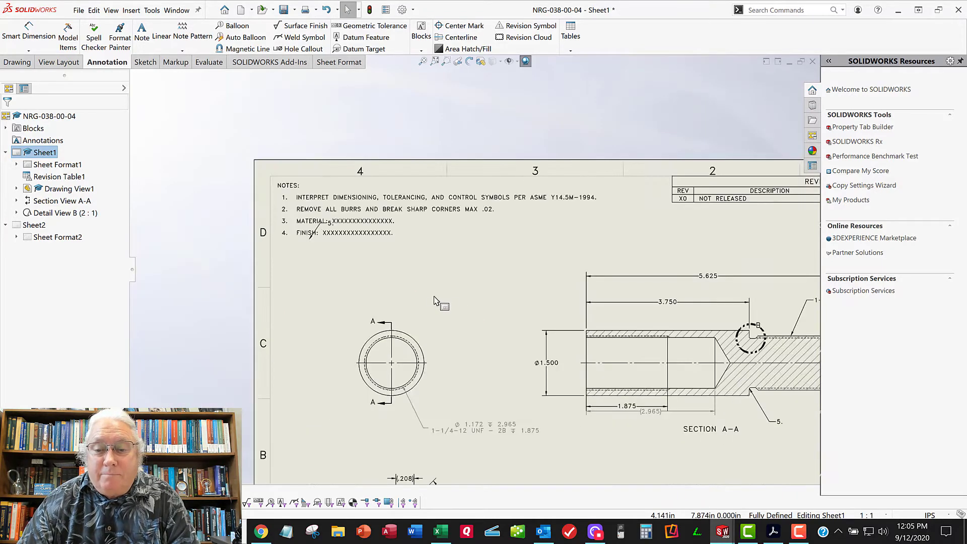
{"action": "scroll", "coordinate": [474, 269], "scroll_direction": "up", "scroll_amount": 2}
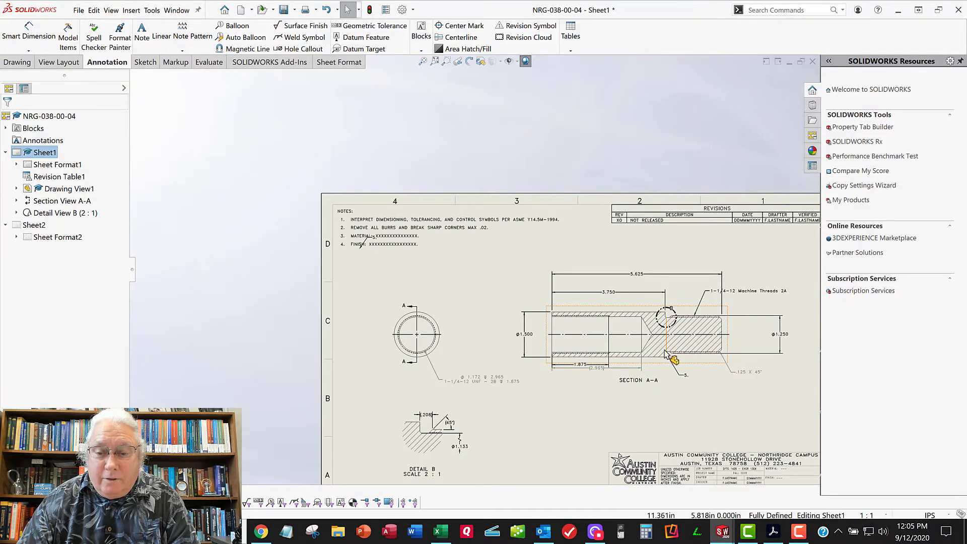
{"action": "scroll", "coordinate": [675, 372], "scroll_direction": "down", "scroll_amount": 6}
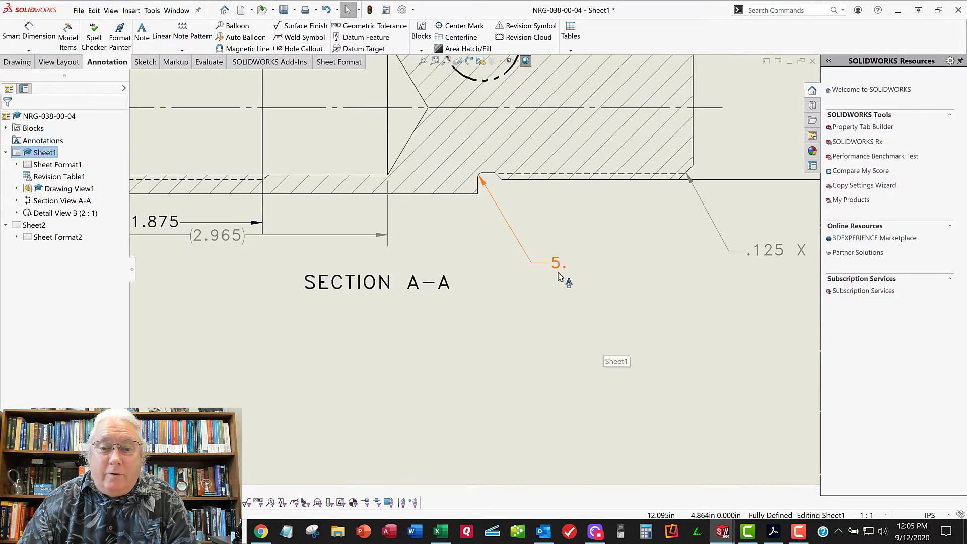
{"action": "left_click", "coordinate": [556, 263]}
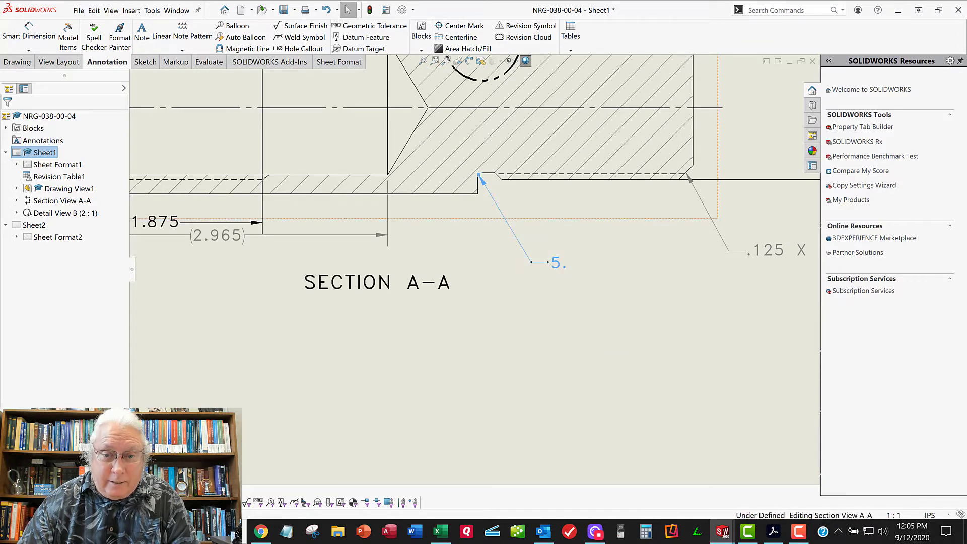
{"action": "double_click", "coordinate": [562, 270]}
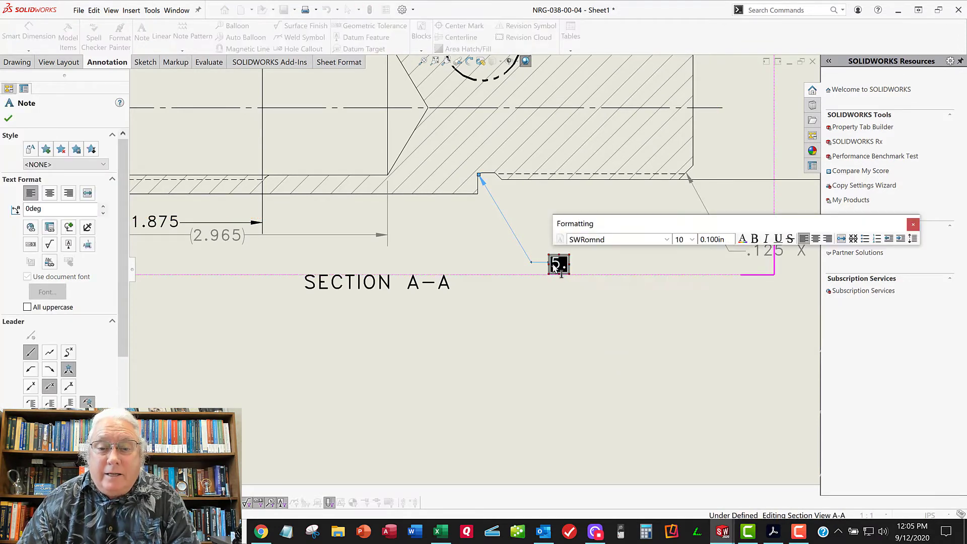
{"action": "left_click_drag", "start_coordinate": [554, 266], "coordinate": [564, 266]}
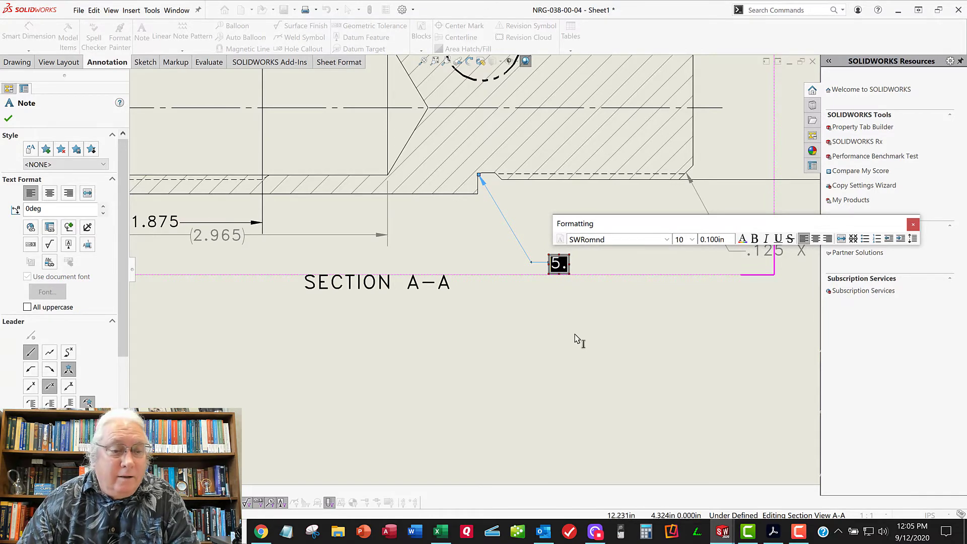
Try a hexagon and a triangle border around the 5. note
{"action": "scroll", "coordinate": [75, 312], "scroll_direction": "down", "scroll_amount": 7}
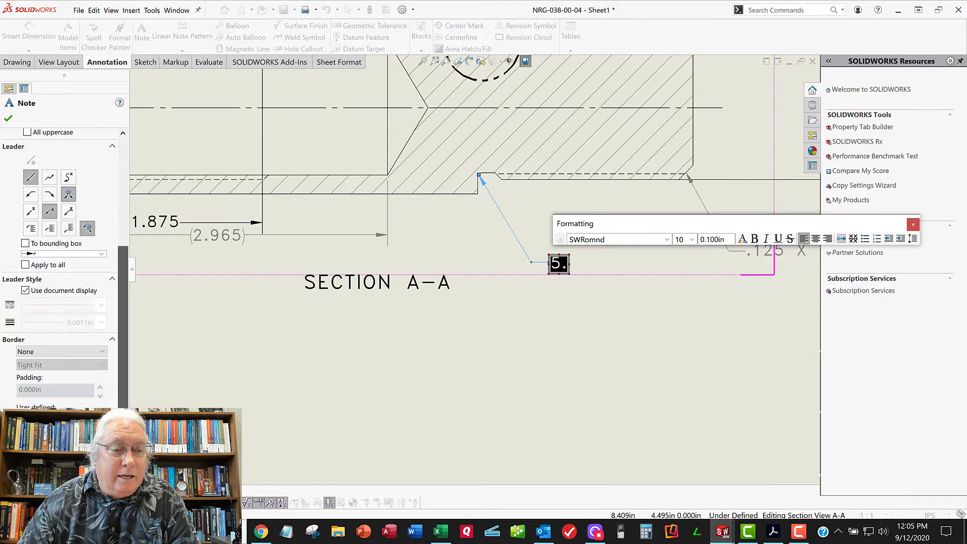
{"action": "left_click", "coordinate": [30, 351]}
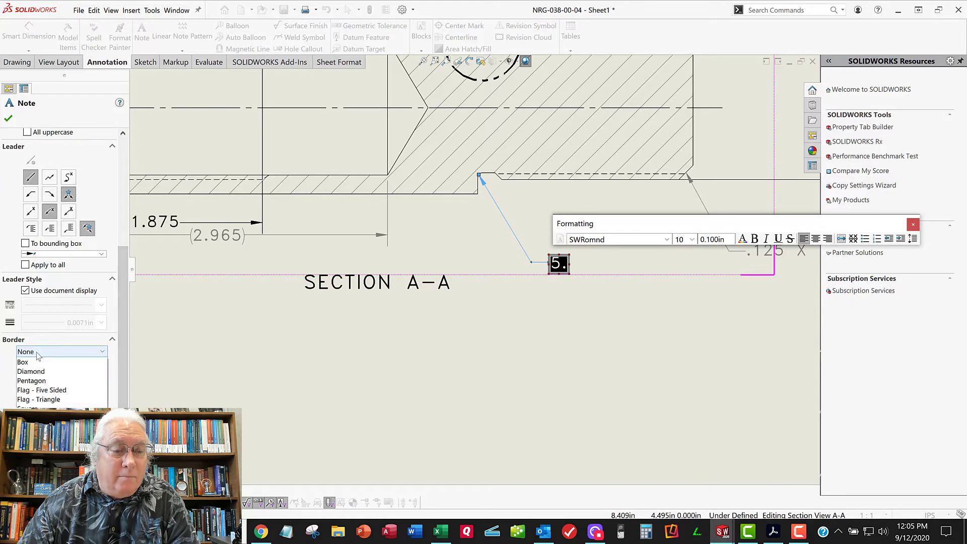
{"action": "left_click", "coordinate": [50, 390]}
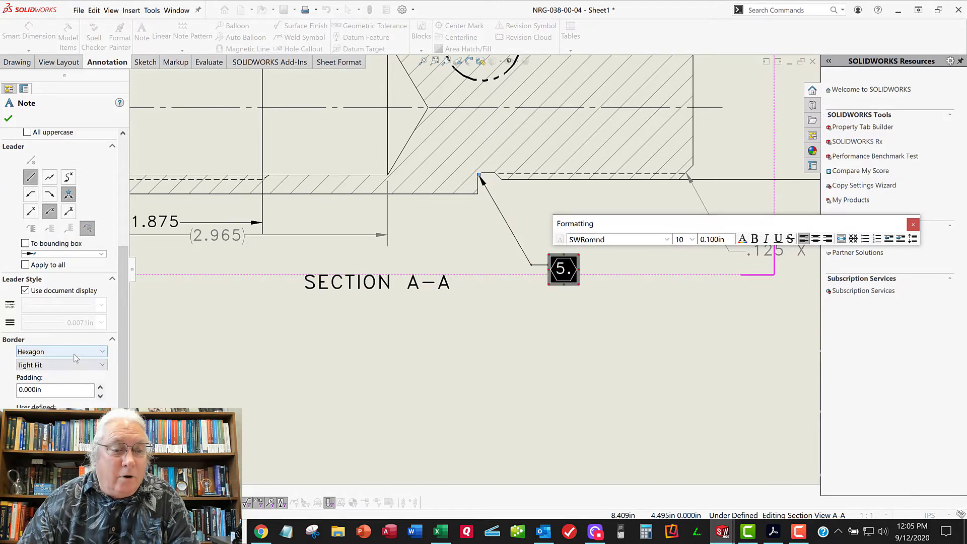
{"action": "left_click", "coordinate": [73, 352]}
{"action": "left_click", "coordinate": [60, 382]}
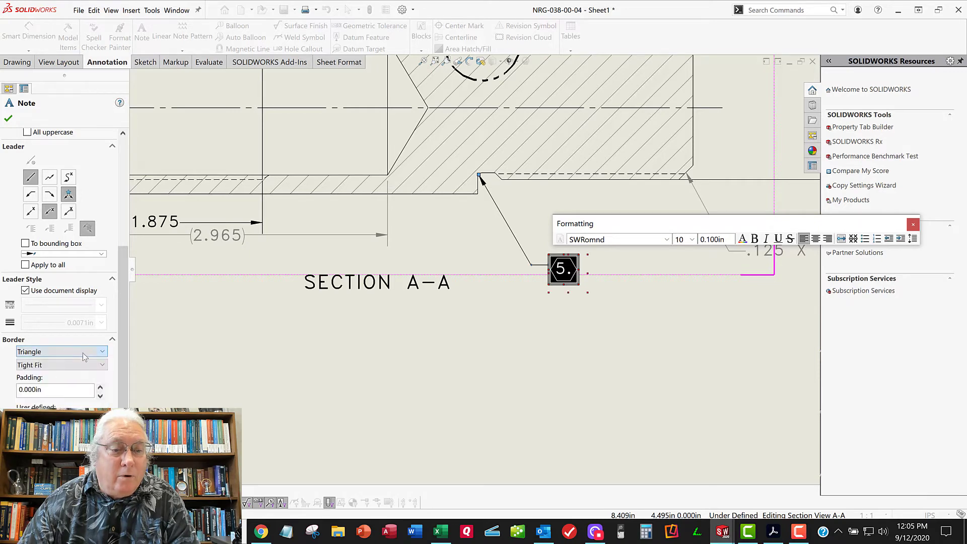
Give the 5. note a square border sized for 2 characters and accept the note
{"action": "left_click", "coordinate": [51, 351]}
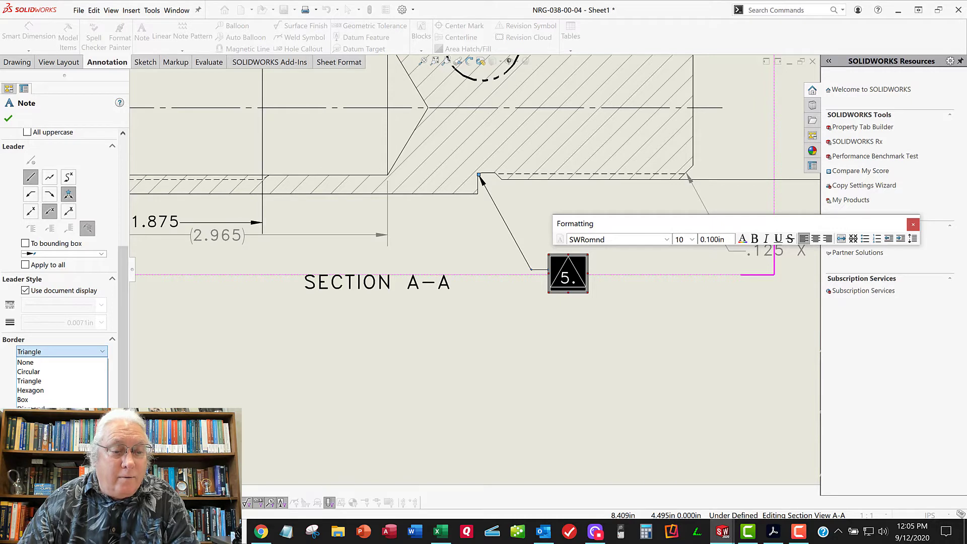
{"action": "left_click", "coordinate": [46, 456]}
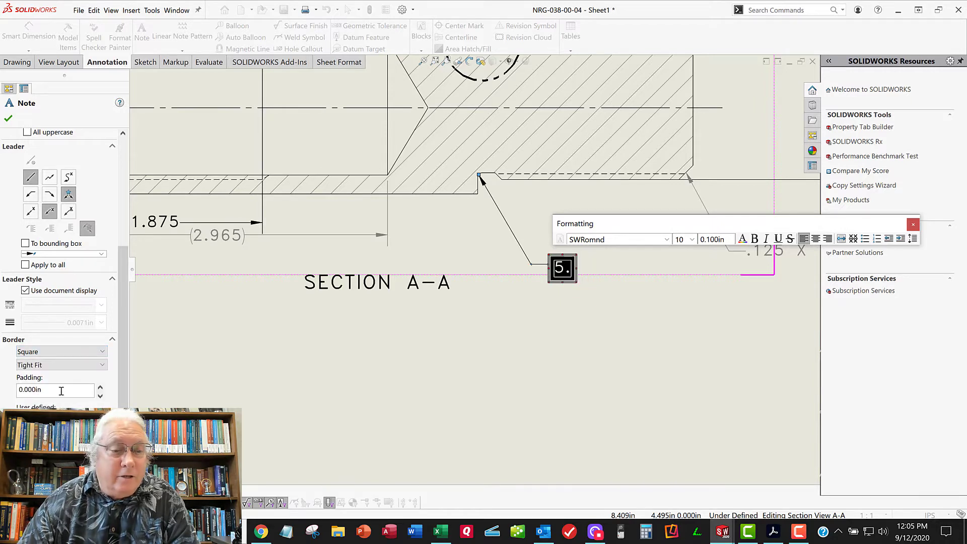
{"action": "left_click", "coordinate": [49, 368]}
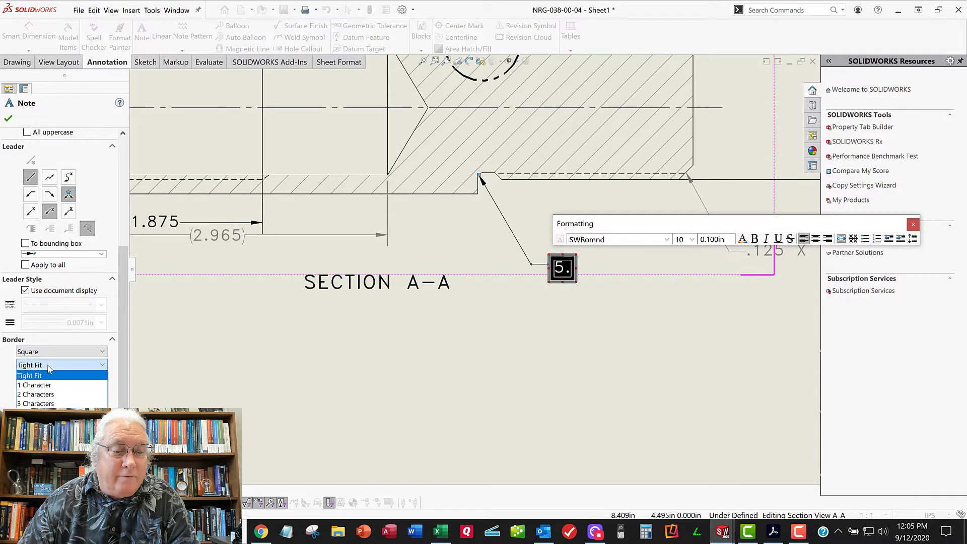
{"action": "left_click", "coordinate": [48, 394]}
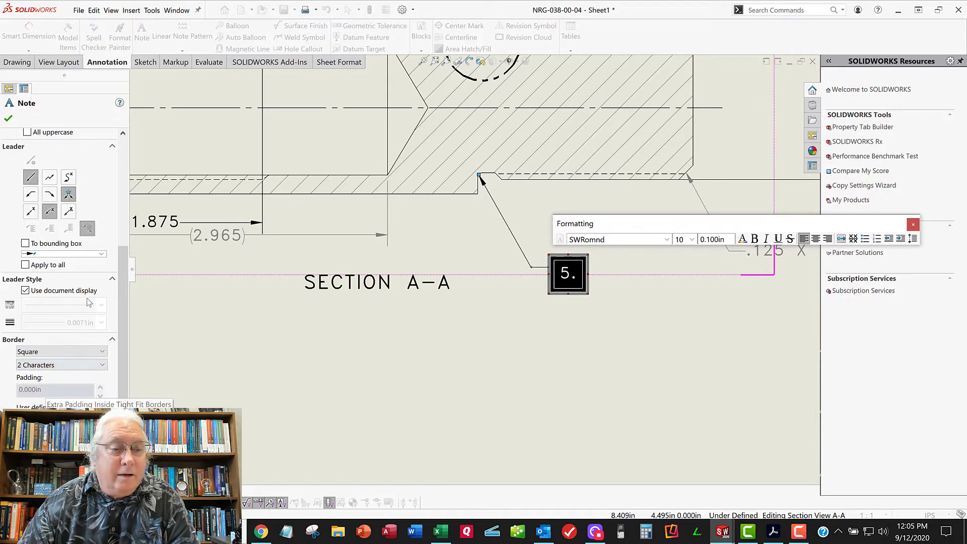
{"action": "left_click", "coordinate": [9, 119]}
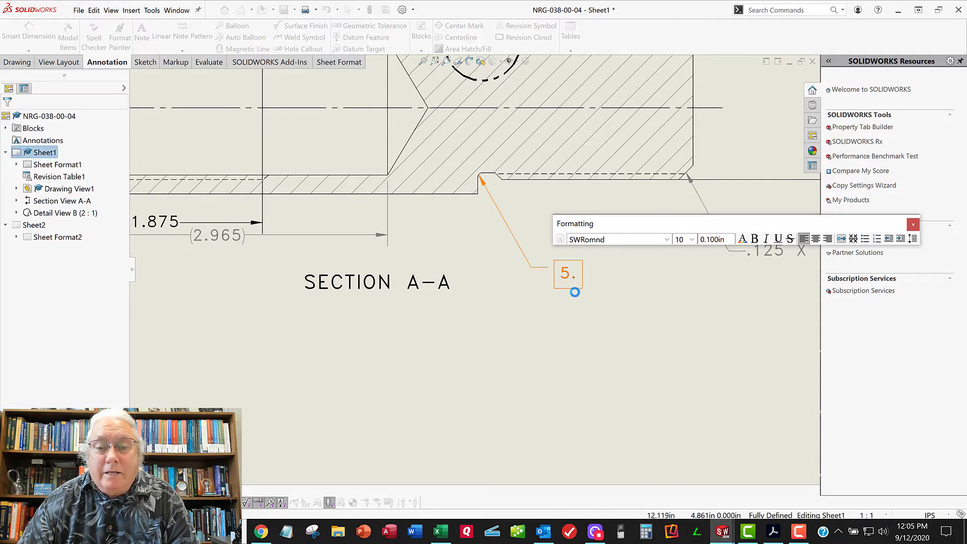
Move the boxed 5. note slightly down and away from the thread relief in section A-A
{"action": "mouse_move", "coordinate": [574, 290]}
{"action": "left_mouse_down"}
{"action": "mouse_move", "coordinate": [571, 304]}
{"action": "mouse_move", "coordinate": [577, 297]}
{"action": "left_mouse_up"}
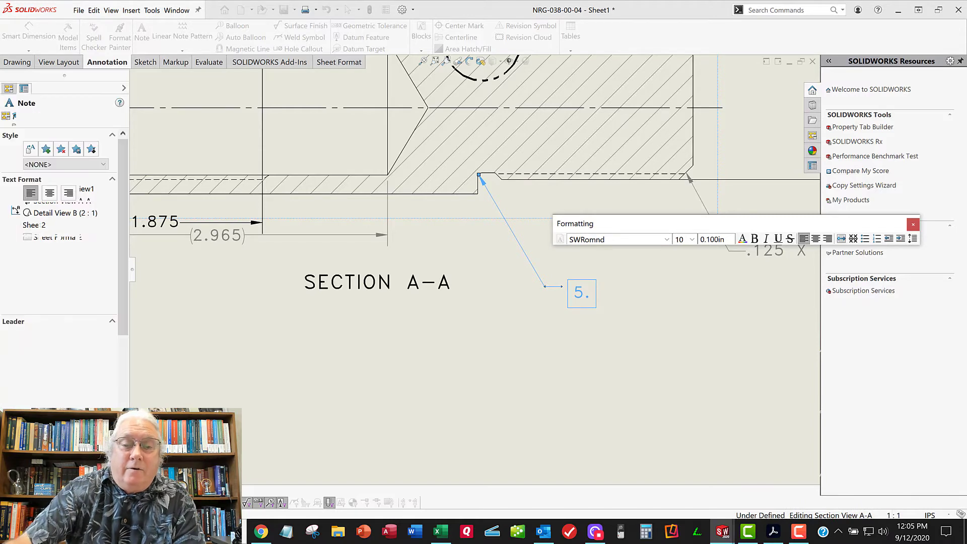
{"action": "left_click", "coordinate": [457, 329]}
{"action": "key", "text": "f"}
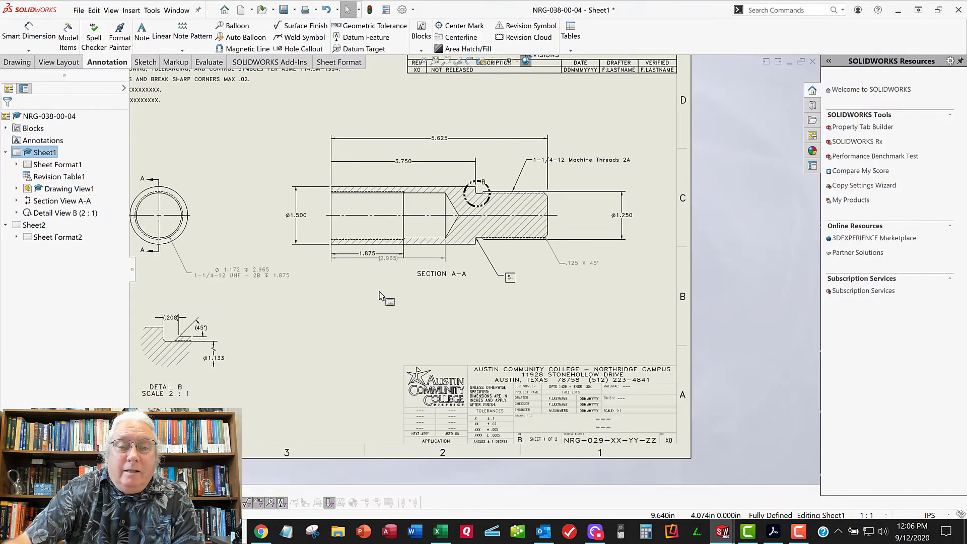
Add general note 5 below FINISH in the notes list, reading "THREADS RELIEF PER M018-XX-XX."
{"action": "scroll", "coordinate": [355, 267], "scroll_direction": "down", "scroll_amount": 3}
{"action": "scroll", "coordinate": [355, 267], "scroll_direction": "down", "scroll_amount": 2}
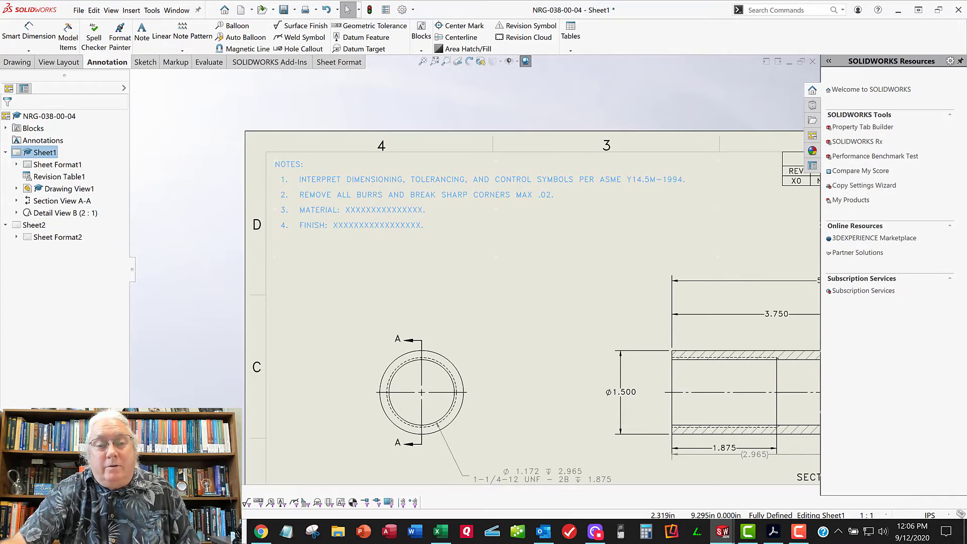
{"action": "double_click", "coordinate": [436, 229]}
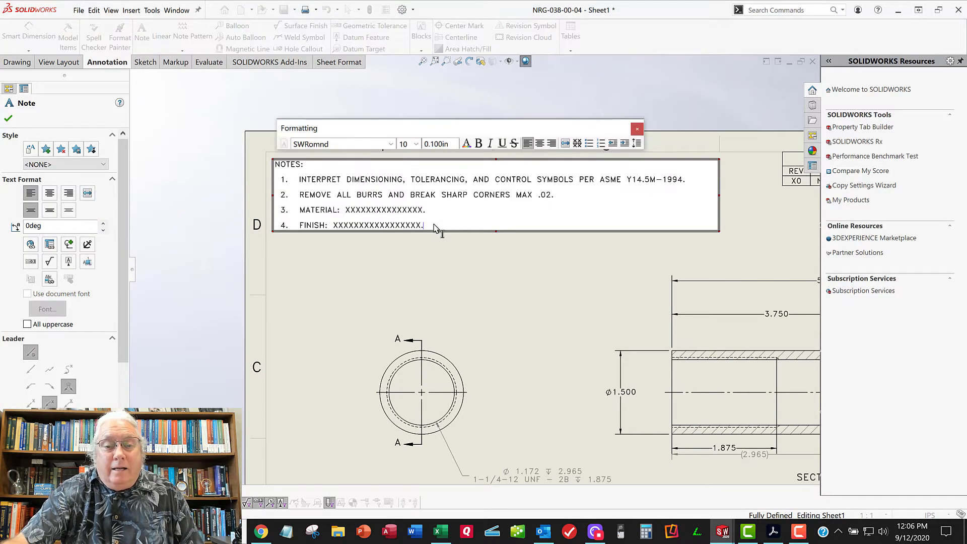
{"action": "key", "text": "Return"}
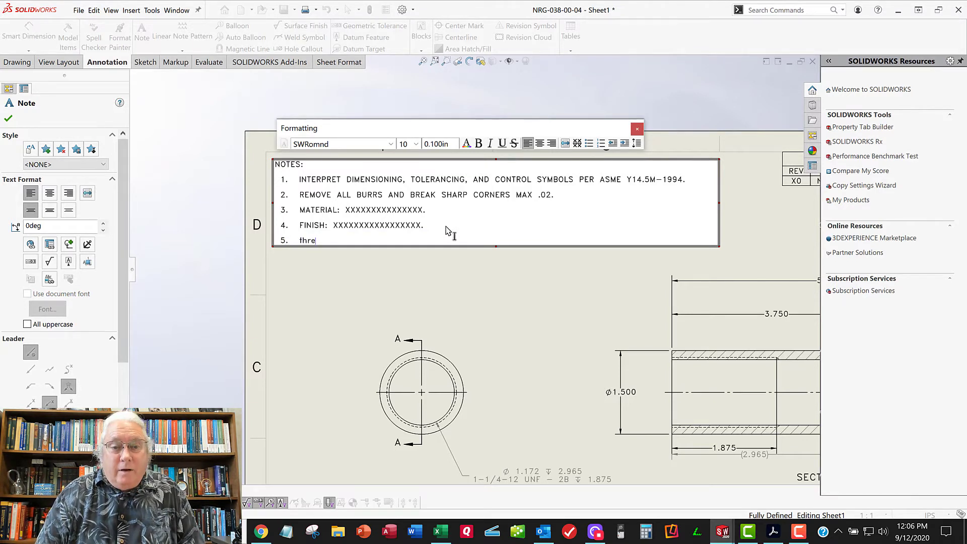
{"action": "key", "text": "Caps_Lock"}
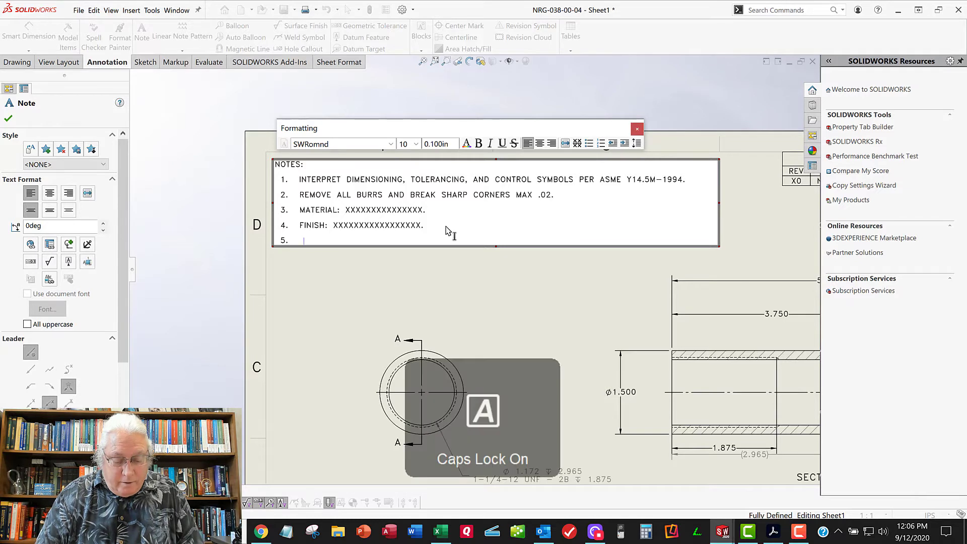
{"action": "type", "text": "THREADS RELIEF PER M018-XX-XX."}
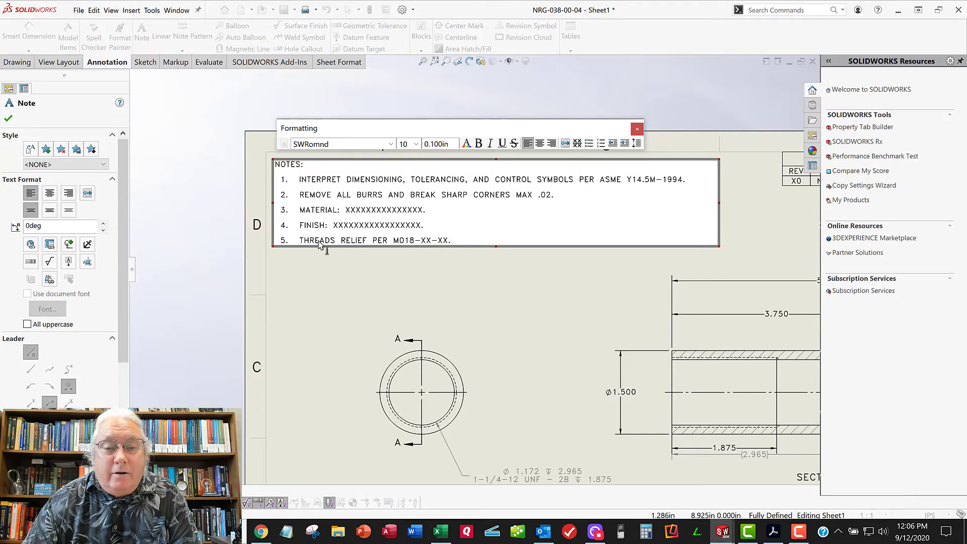
Finish editing the general notes list with the added threads relief note
{"action": "left_click", "coordinate": [437, 271]}
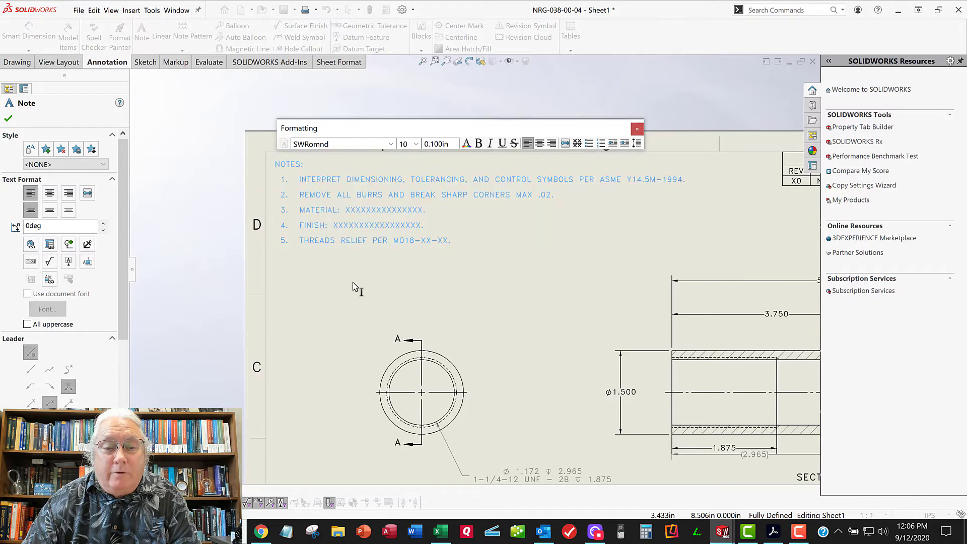
{"action": "scroll", "coordinate": [337, 280], "scroll_direction": "down", "scroll_amount": 3}
{"action": "scroll", "coordinate": [336, 280], "scroll_direction": "down", "scroll_amount": 1}
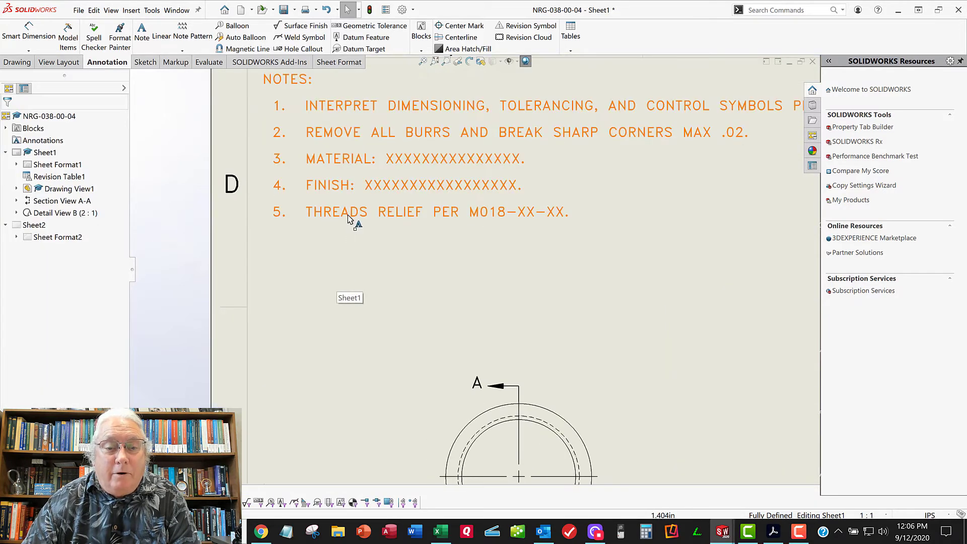
{"action": "left_click", "coordinate": [350, 218]}
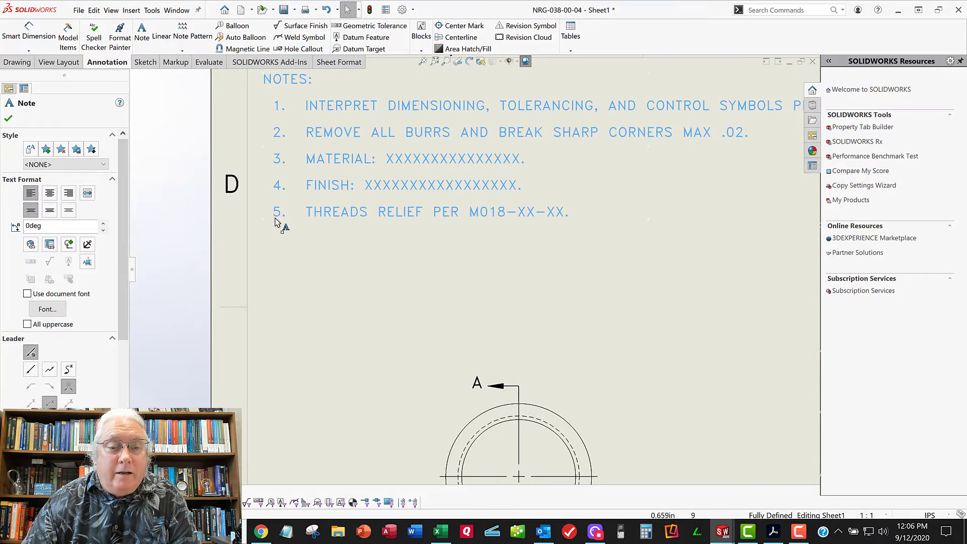
{"action": "left_click", "coordinate": [296, 237]}
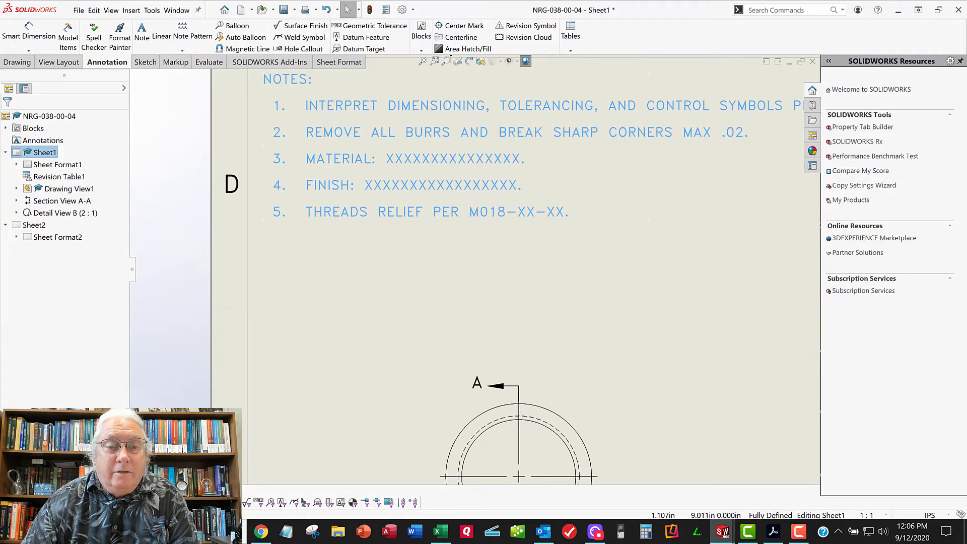
Put a square border sized for 2 characters around the number 5. in the general notes list and accept the note
{"action": "double_click", "coordinate": [297, 219]}
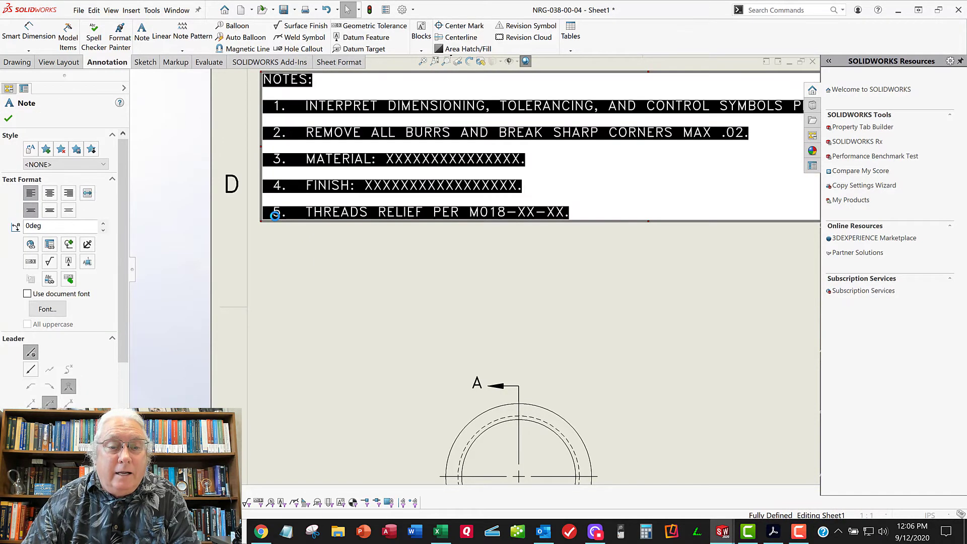
{"action": "double_click", "coordinate": [280, 216]}
{"action": "left_click_drag", "start_coordinate": [282, 216], "coordinate": [292, 221]}
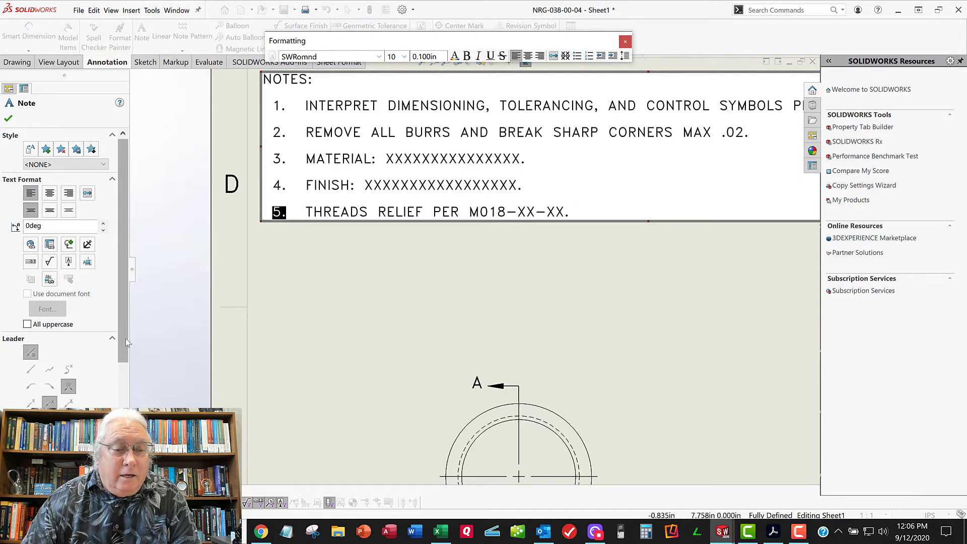
{"action": "scroll", "coordinate": [57, 316], "scroll_direction": "down", "scroll_amount": 5}
{"action": "left_click", "coordinate": [56, 311]}
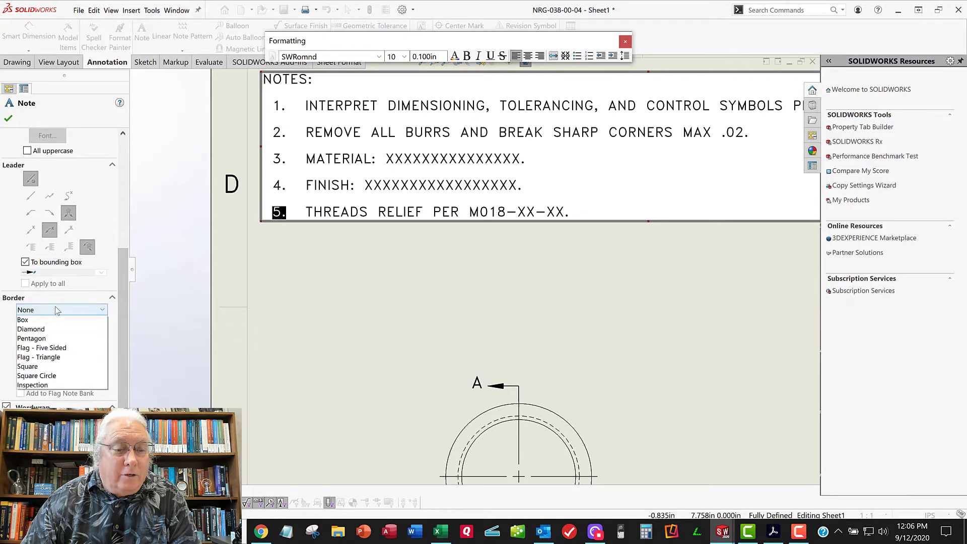
{"action": "left_click", "coordinate": [30, 404]}
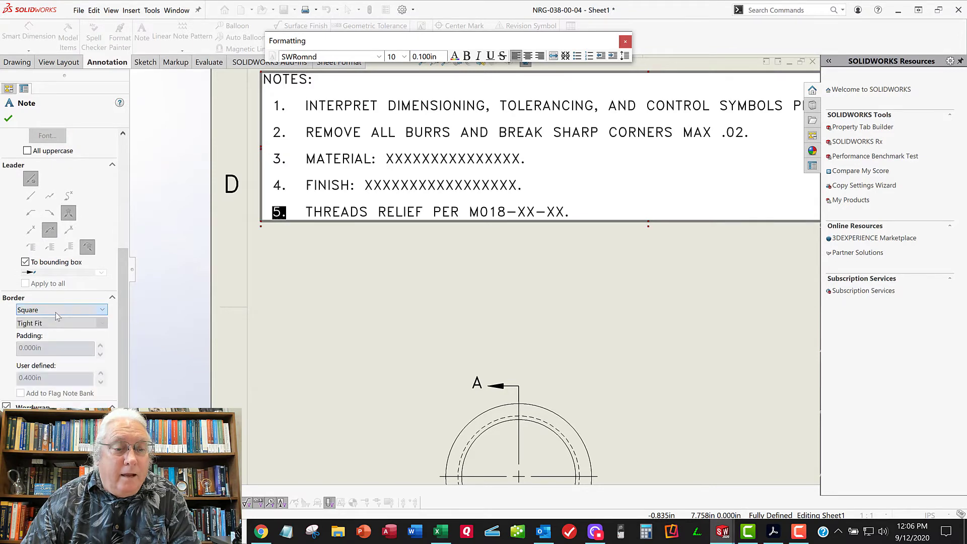
{"action": "left_click", "coordinate": [59, 323]}
{"action": "left_click", "coordinate": [48, 353]}
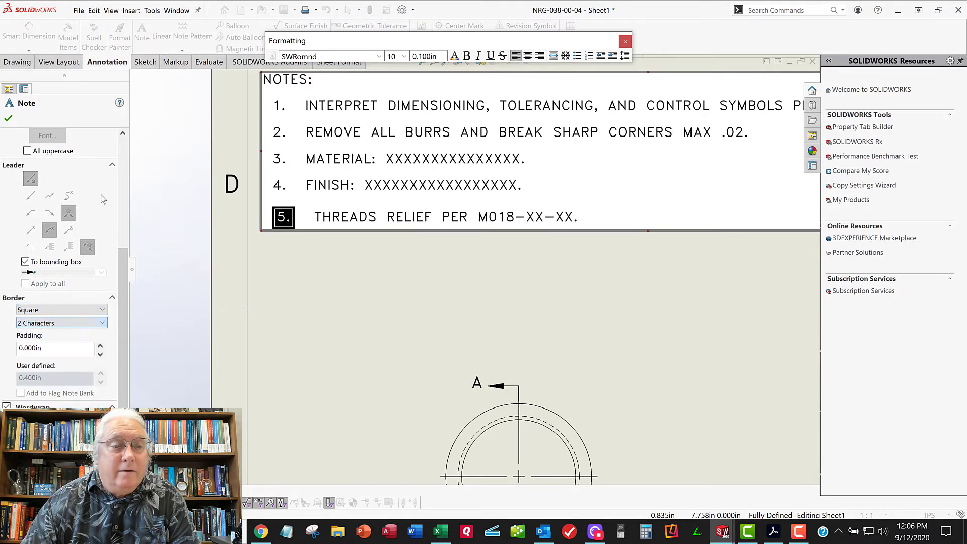
{"action": "left_click", "coordinate": [8, 120]}
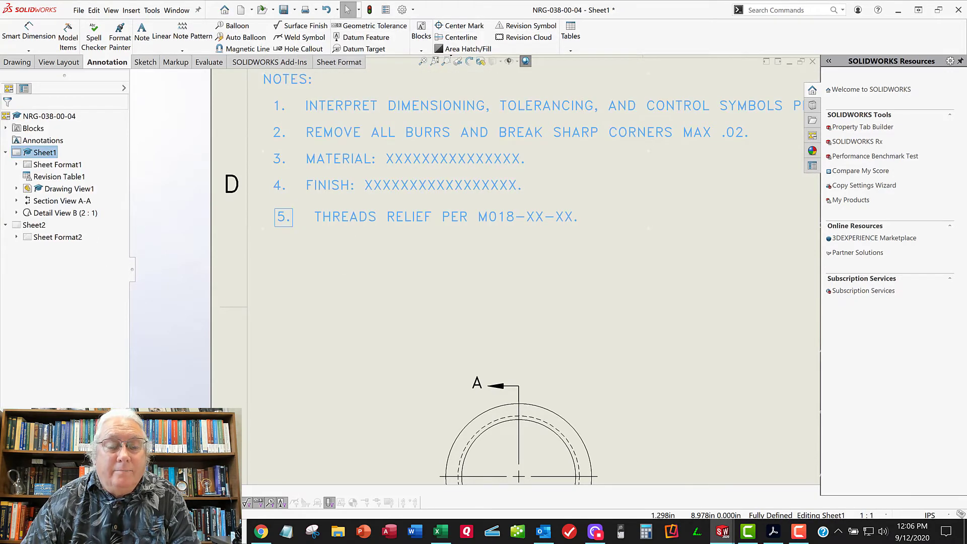
Remove the leading space before the boxed 5. in the general notes so its text lines up with the other notes
{"action": "double_click", "coordinate": [297, 223]}
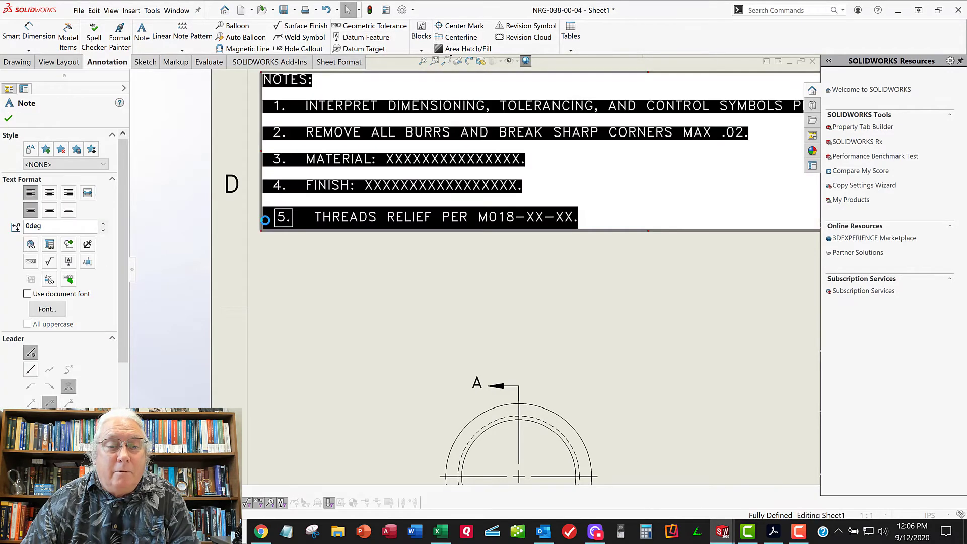
{"action": "left_click", "coordinate": [266, 219]}
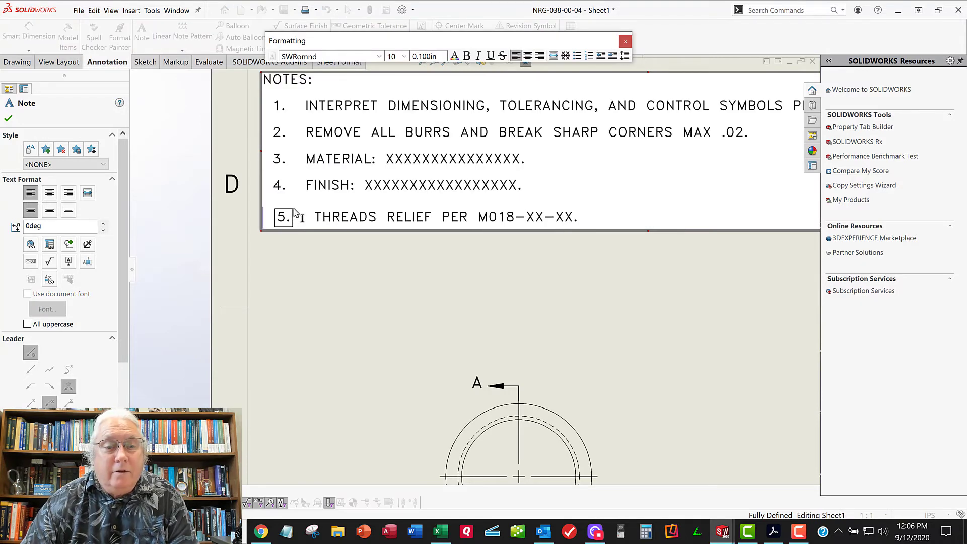
{"action": "key", "text": "Delete"}
{"action": "left_click", "coordinate": [355, 282]}
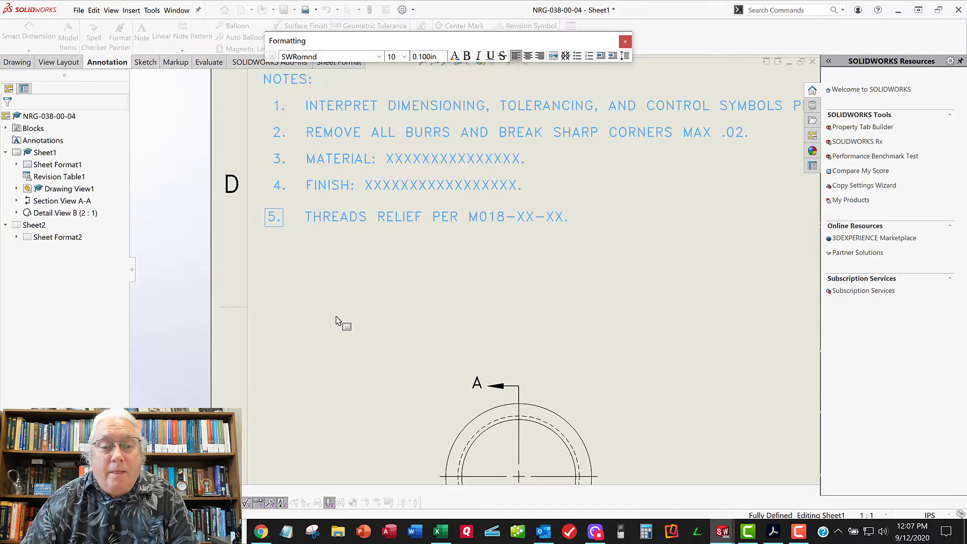
Open the general notes list for editing at the MATERIAL placeholder in note 3
{"action": "scroll", "coordinate": [339, 319], "scroll_direction": "up", "scroll_amount": 6}
{"action": "mouse_move", "coordinate": [515, 299]}
{"action": "middle_mouse_down"}
{"action": "mouse_move", "coordinate": [314, 274]}
{"action": "mouse_move", "coordinate": [307, 258]}
{"action": "middle_mouse_up"}
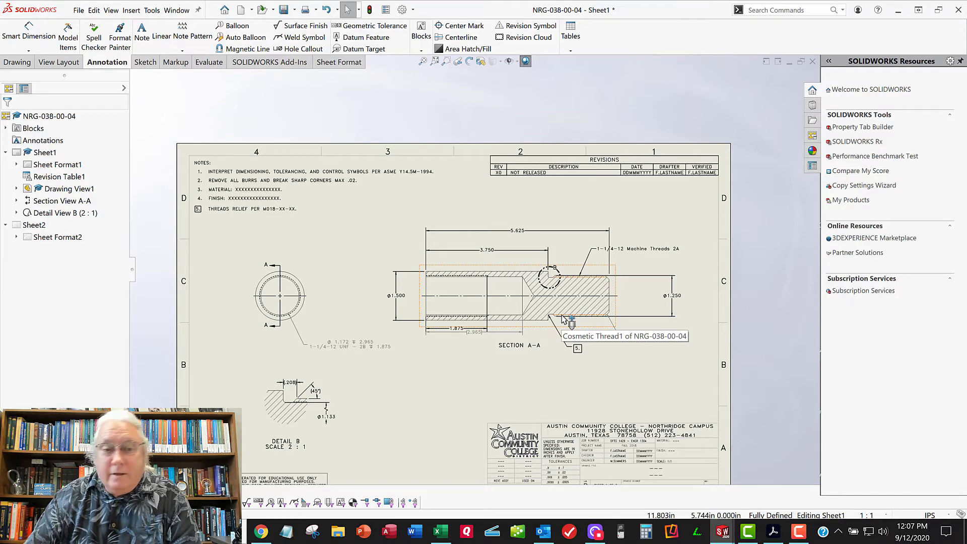
{"action": "scroll", "coordinate": [280, 221], "scroll_direction": "down", "scroll_amount": 3}
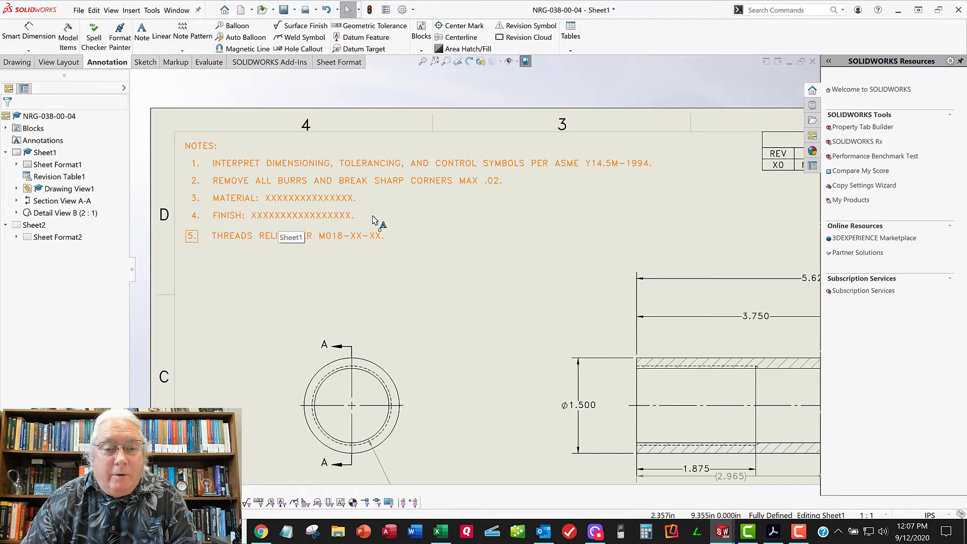
{"action": "scroll", "coordinate": [381, 269], "scroll_direction": "up", "scroll_amount": 3}
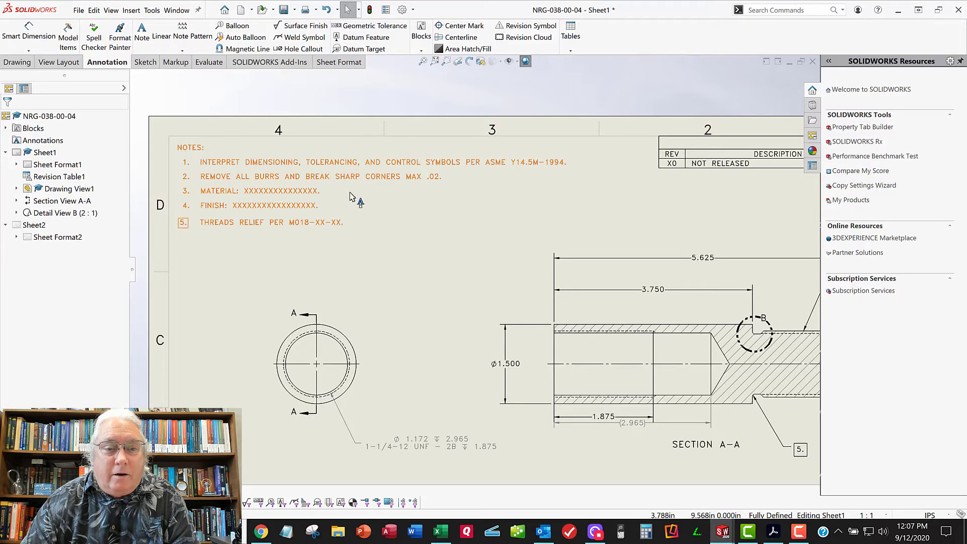
{"action": "left_click", "coordinate": [282, 195]}
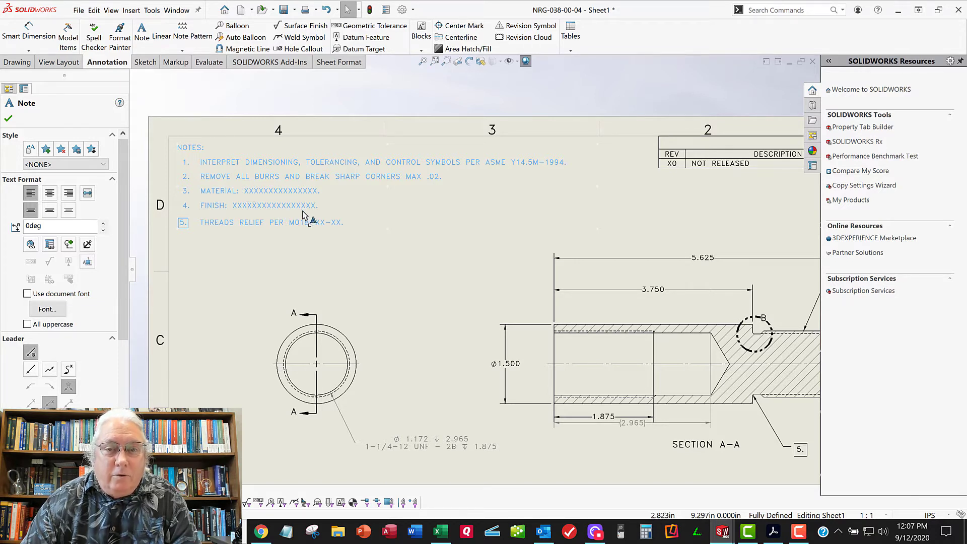
{"action": "key", "text": "Escape"}
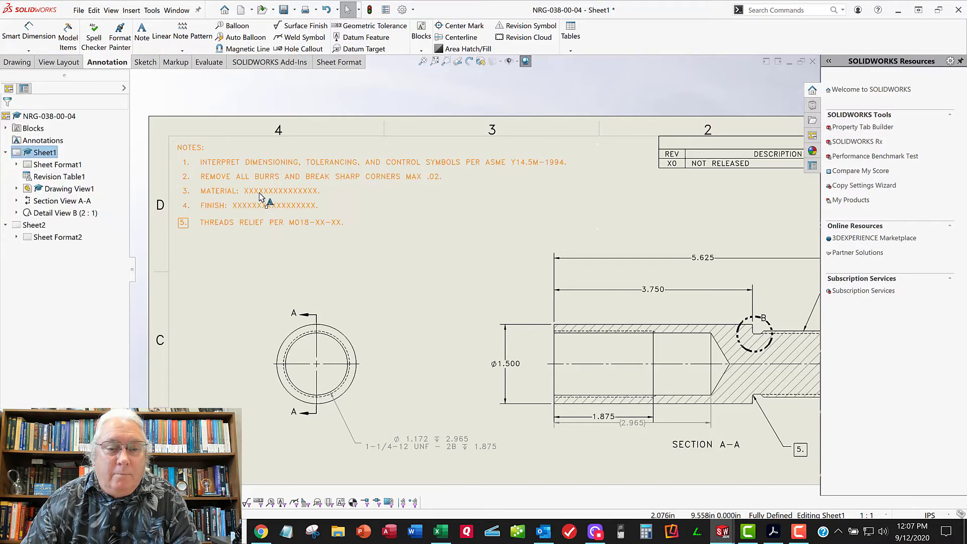
{"action": "left_click", "coordinate": [264, 199]}
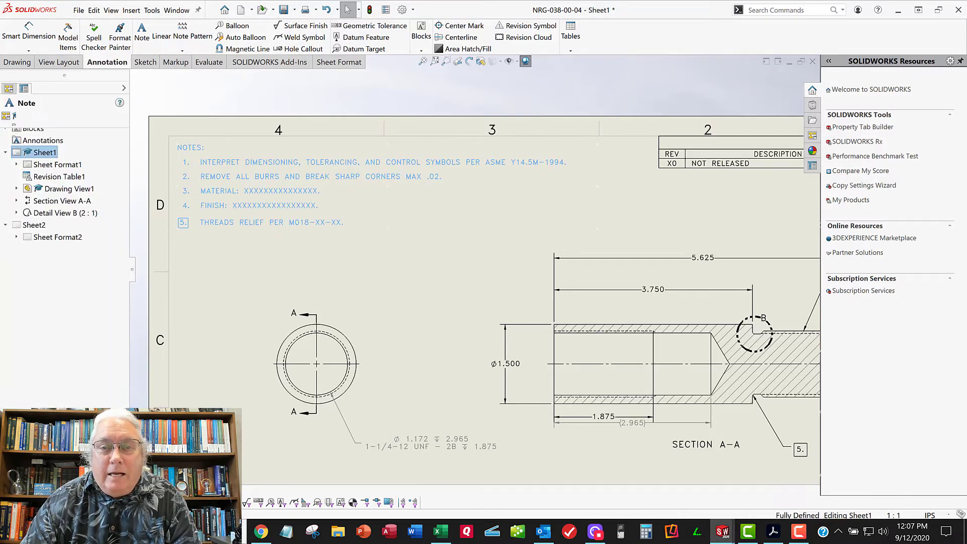
{"action": "double_click", "coordinate": [264, 199]}
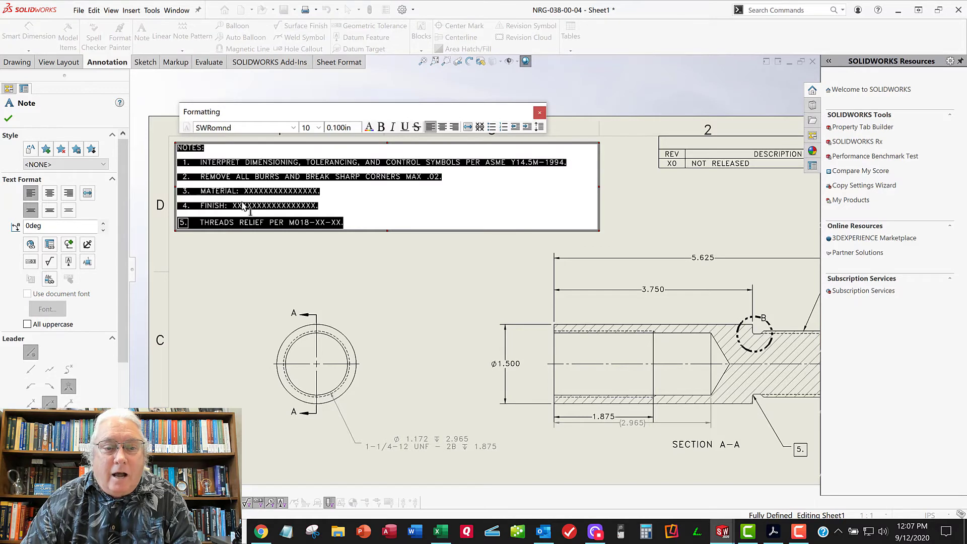
{"action": "left_click", "coordinate": [312, 190]}
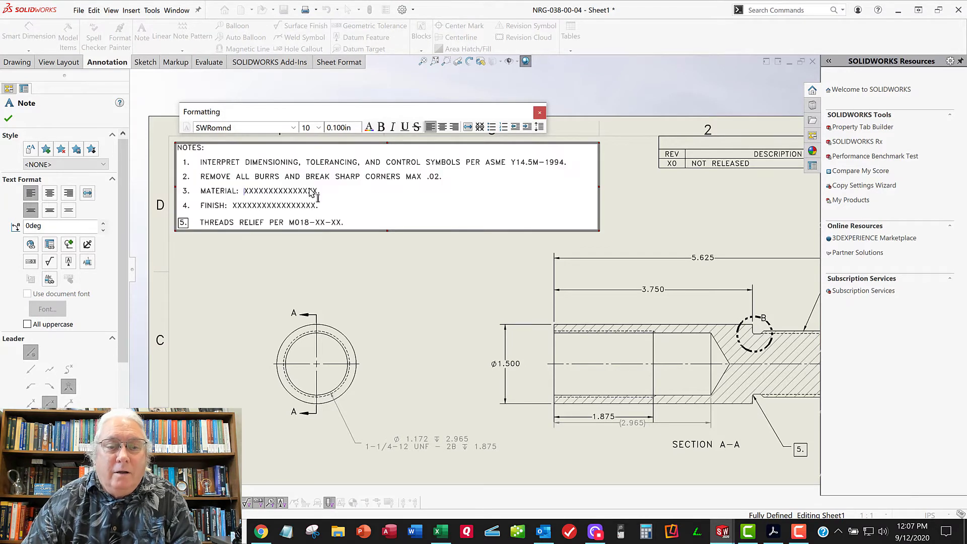
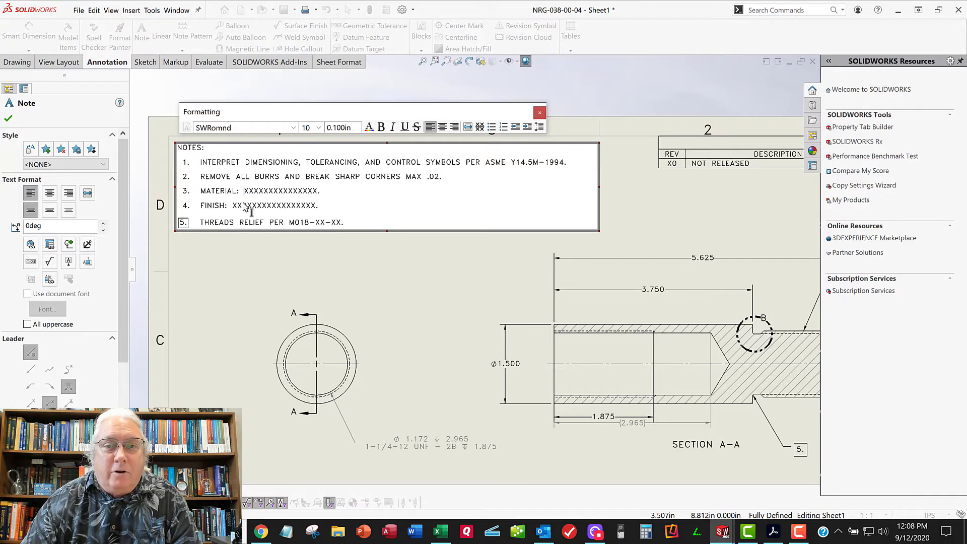
Replace the MATERIAL placeholder in note 3 with "7075-T6 ALUMINUM PER AMS 1234456", keeping the final period
{"action": "scroll", "coordinate": [274, 207], "scroll_direction": "down", "scroll_amount": 2}
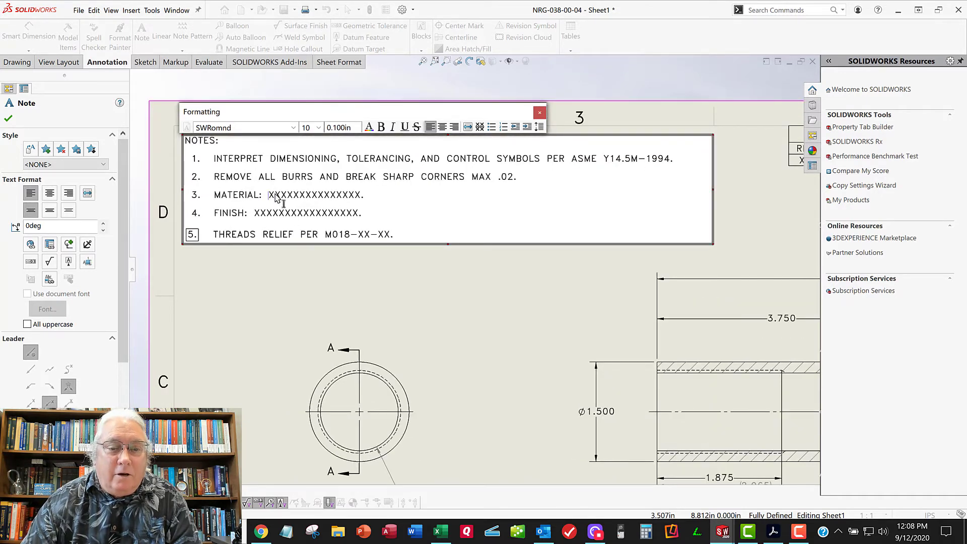
{"action": "left_click_drag", "start_coordinate": [270, 197], "coordinate": [362, 199]}
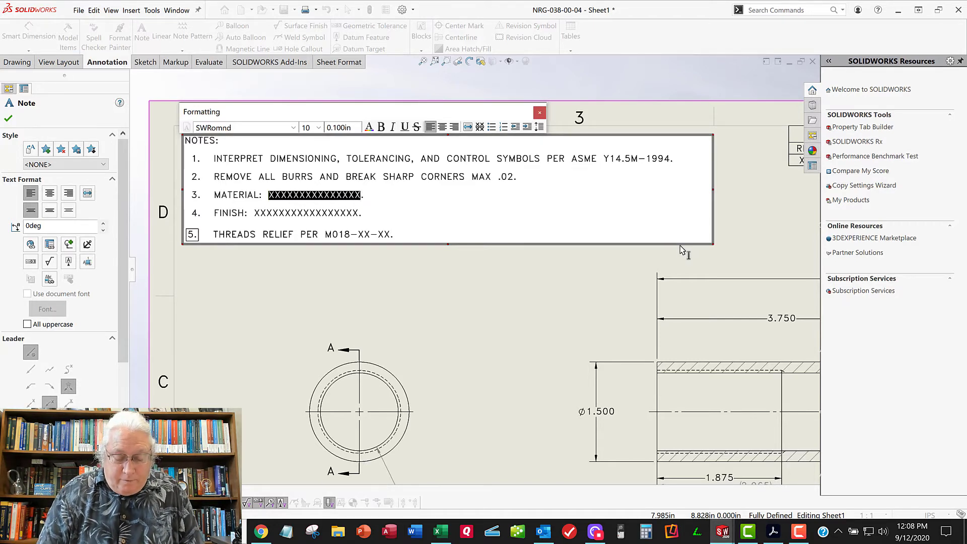
{"action": "type", "text": "7075-T"}
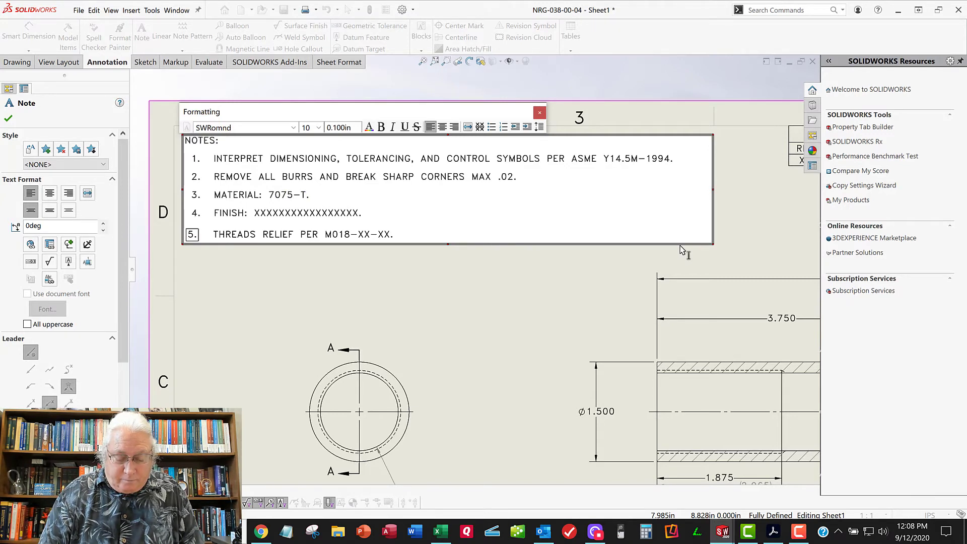
{"action": "type", "text": "6 ALUMINUM"}
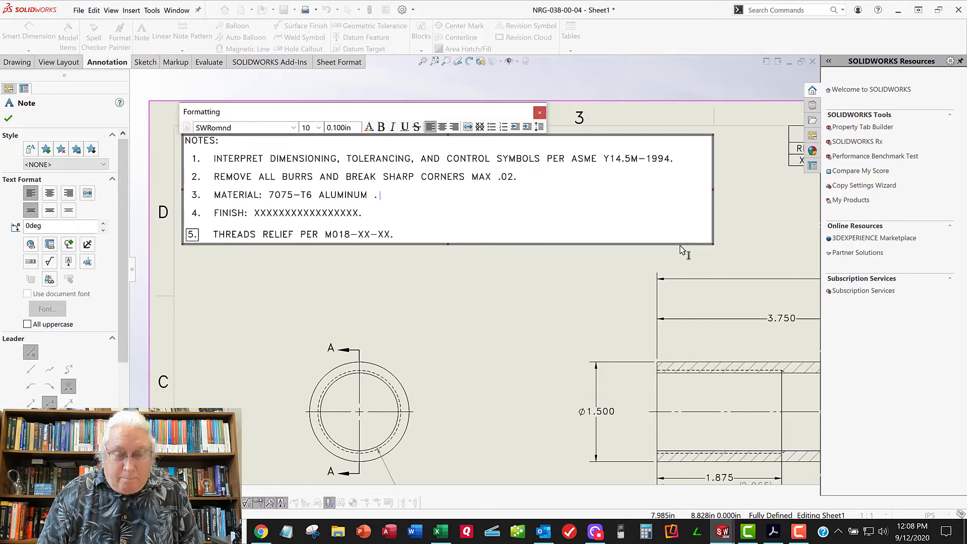
{"action": "type", "text": " PER"}
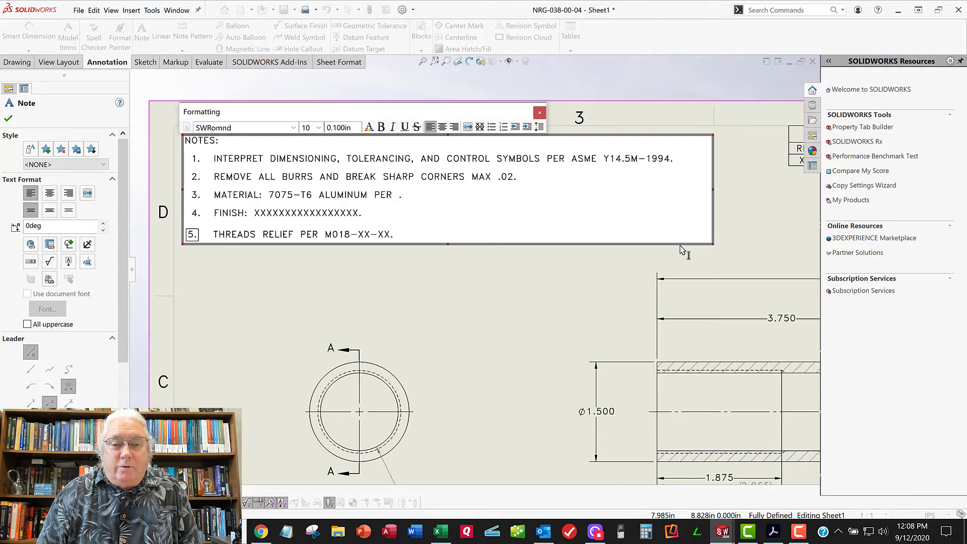
{"action": "type", "text": " AMS "}
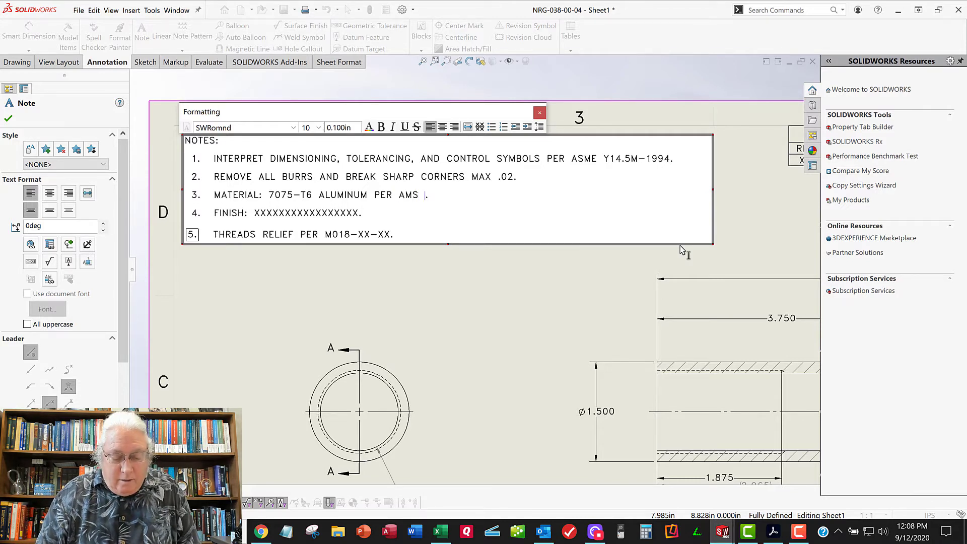
{"action": "type", "text": "1234456"}
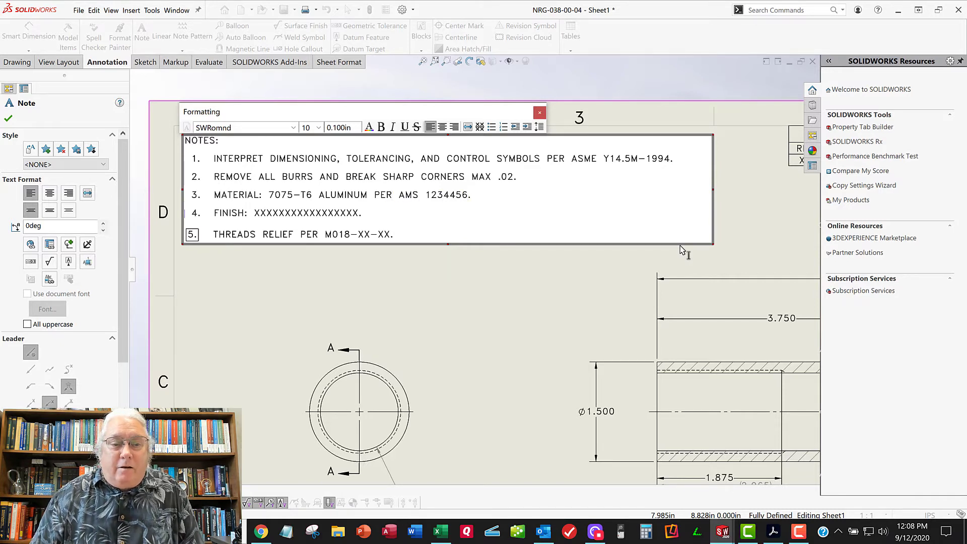
Replace the FINISH placeholder in note 4 with "SULFURIC ANODIZE PER MIL-DTK-8541, TYPE ii, CLASS 2 (NBLACK)", keeping the final period
{"action": "key", "text": "Right"}
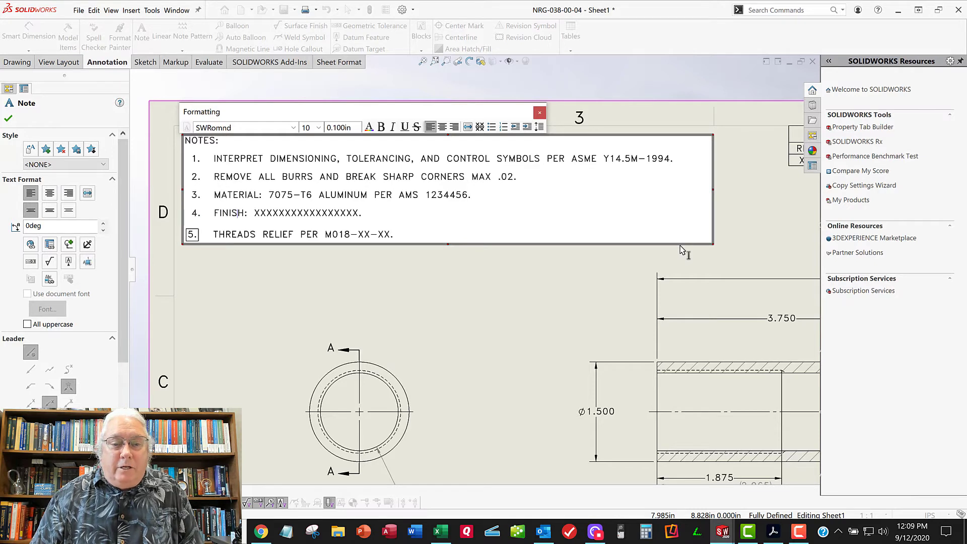
{"action": "key", "text": "shift+End"}
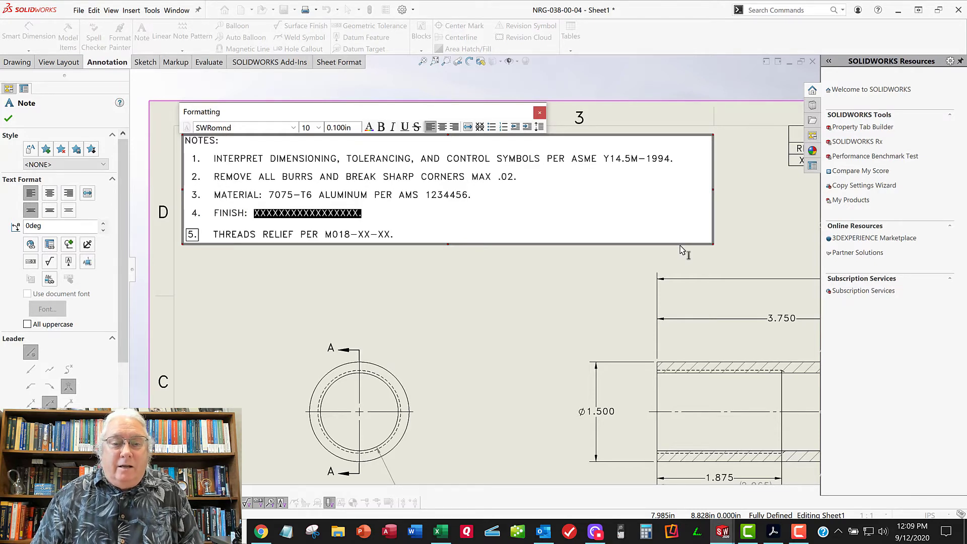
{"action": "key", "text": "shift+Left"}
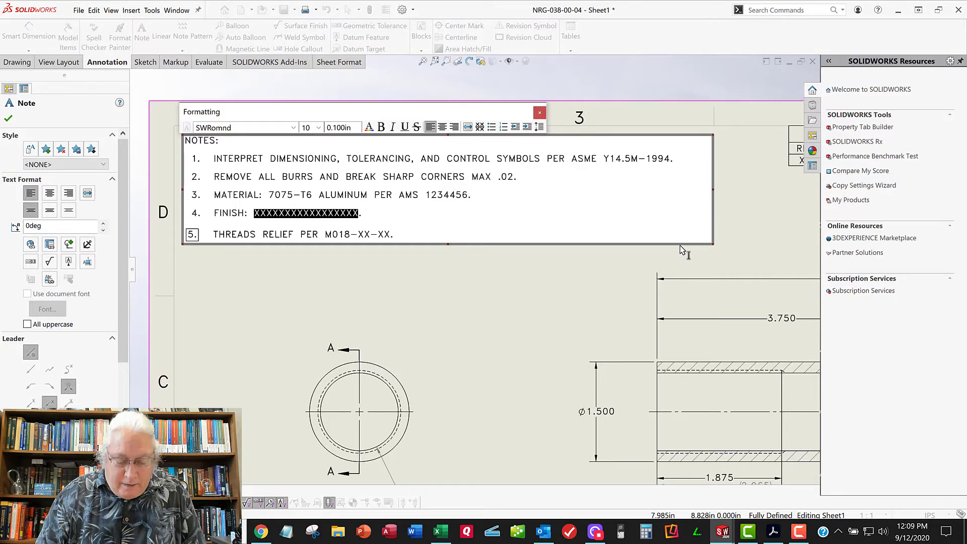
{"action": "type", "text": "SULFURIC "}
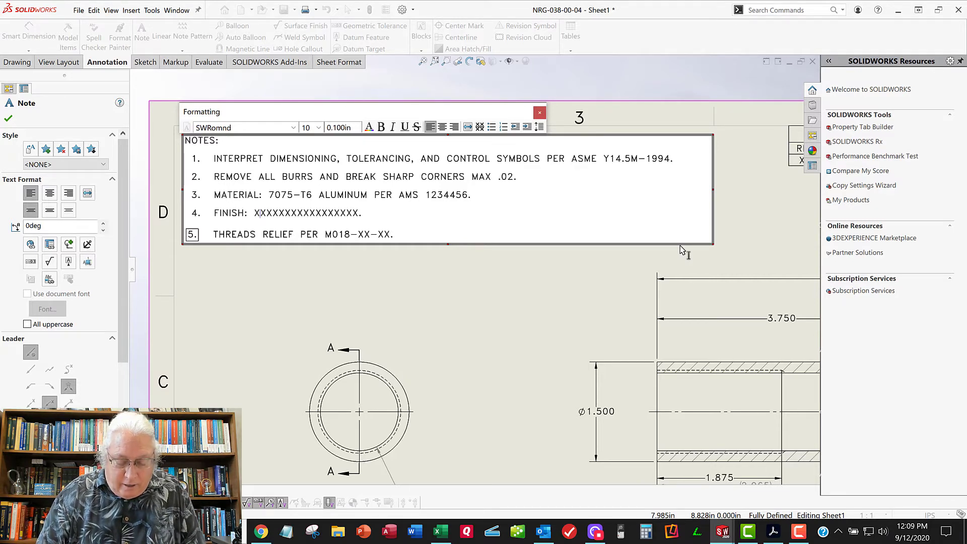
{"action": "type", "text": "ANO"}
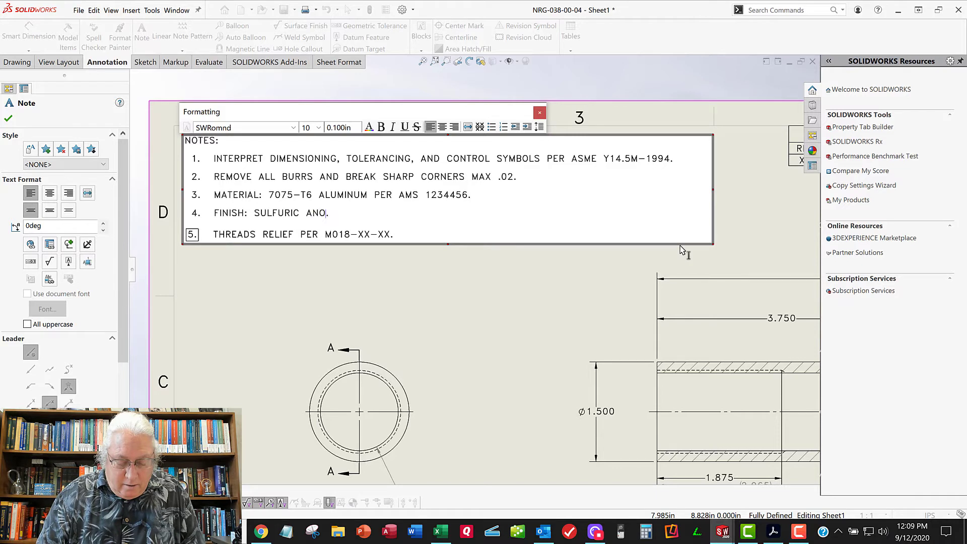
{"action": "type", "text": "DIZE PER "}
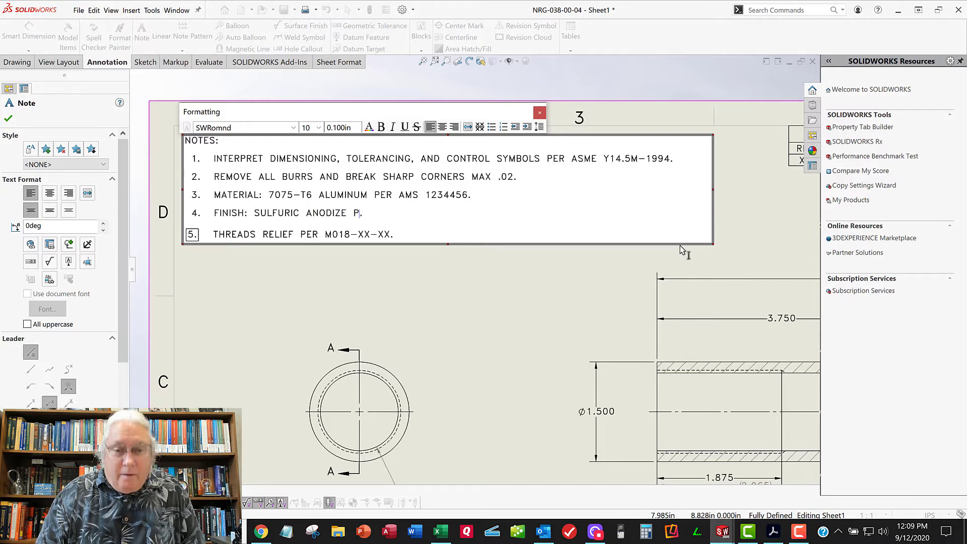
{"action": "type", "text": "MIL-"}
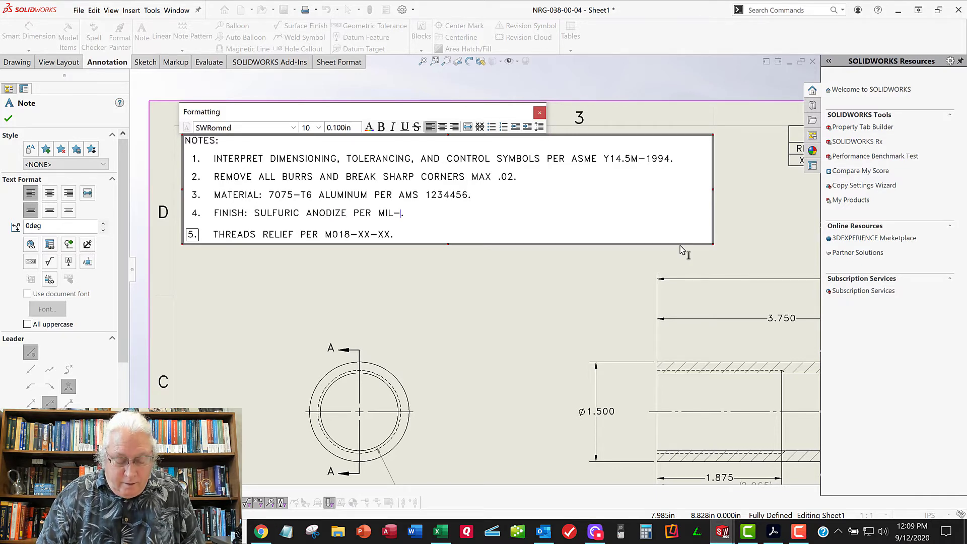
{"action": "type", "text": "D"}
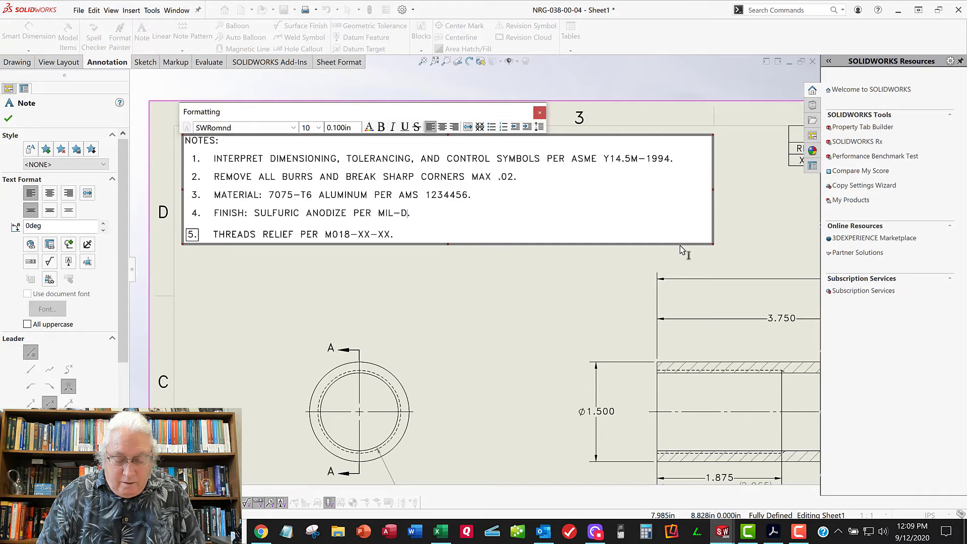
{"action": "type", "text": "TK-85"}
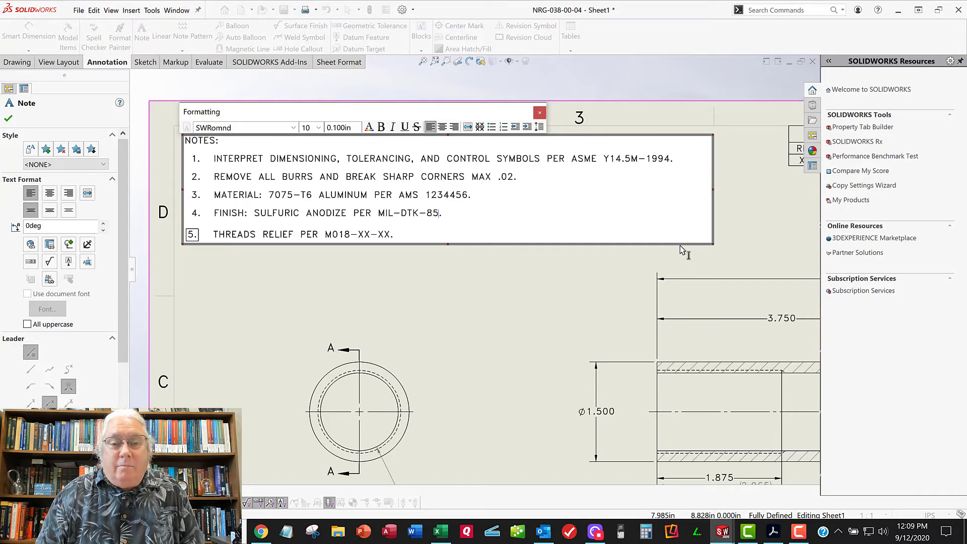
{"action": "type", "text": "4"}
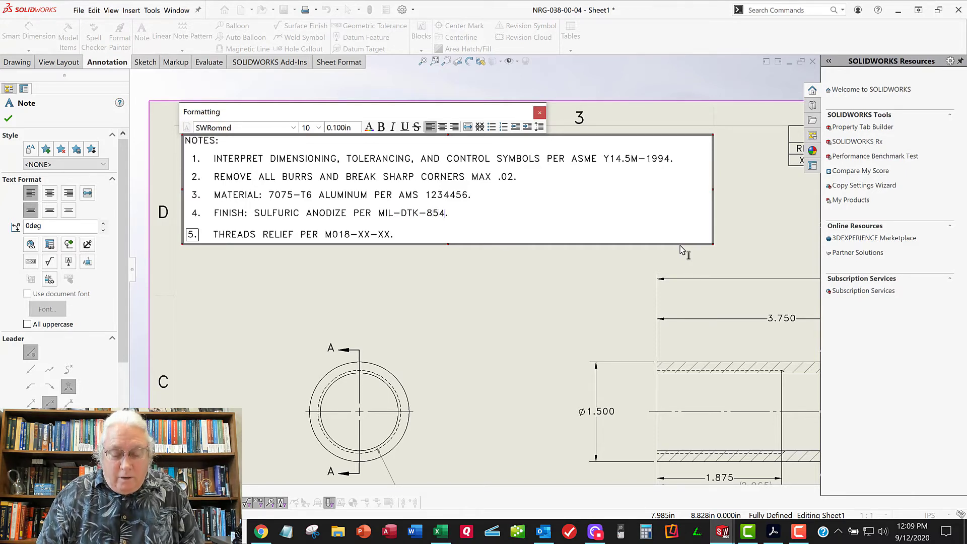
{"action": "type", "text": "1, TYPE i"}
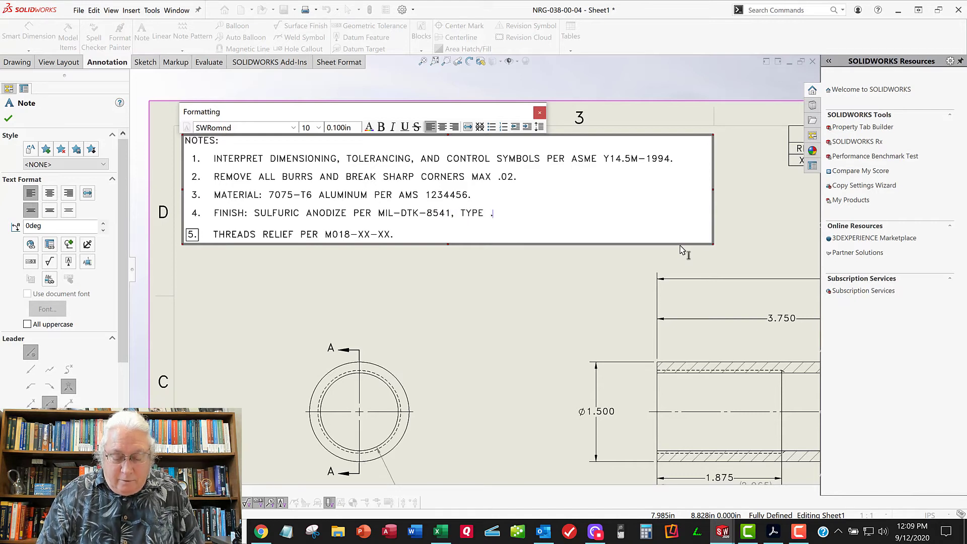
{"action": "type", "text": "i, CLASS 2"}
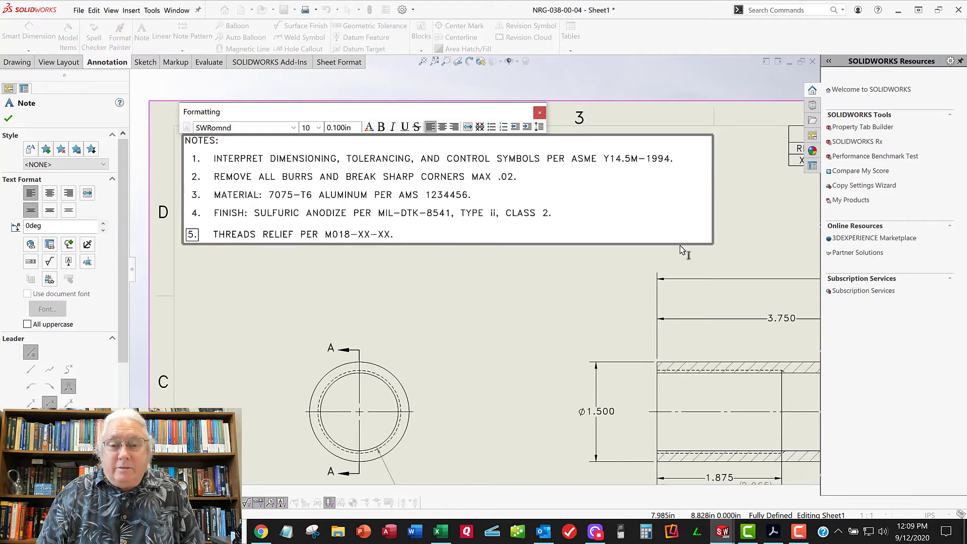
{"action": "type", "text": " (NBLACK"}
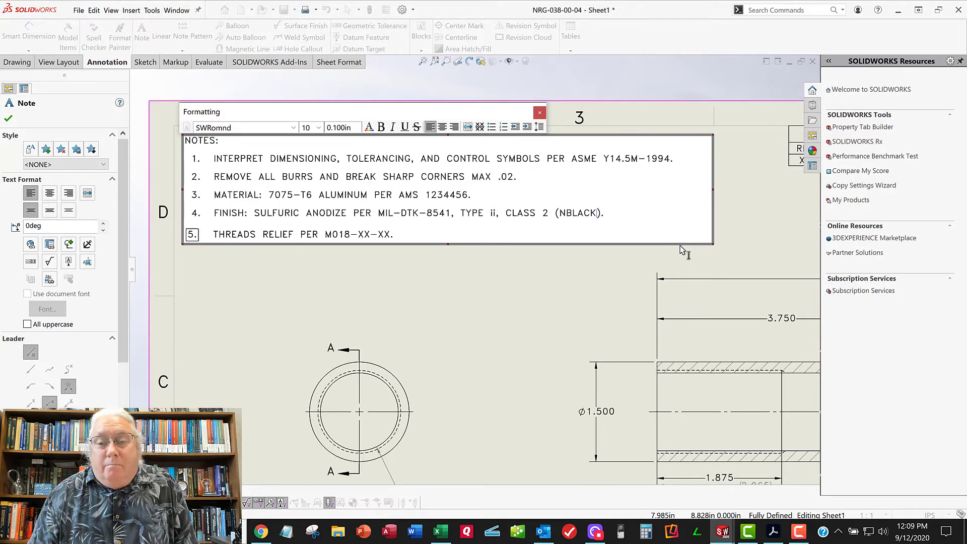
Correct the FINISH text in note 4 to read (BLACK), TYPE II and MIL-DTL-8541, and finish editing the notes
{"action": "key", "text": "Delete"}
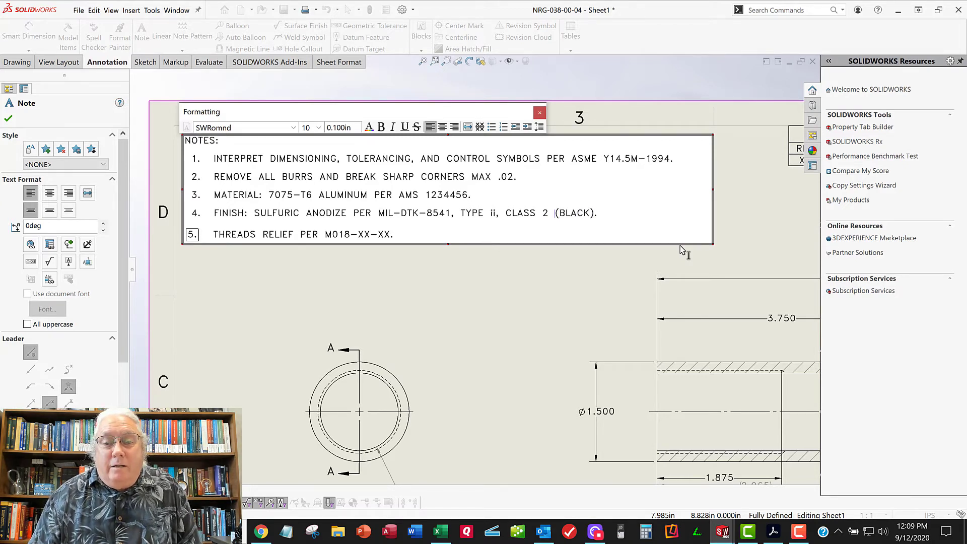
{"action": "key", "text": "Delete"}
{"action": "key", "text": "Delete"}
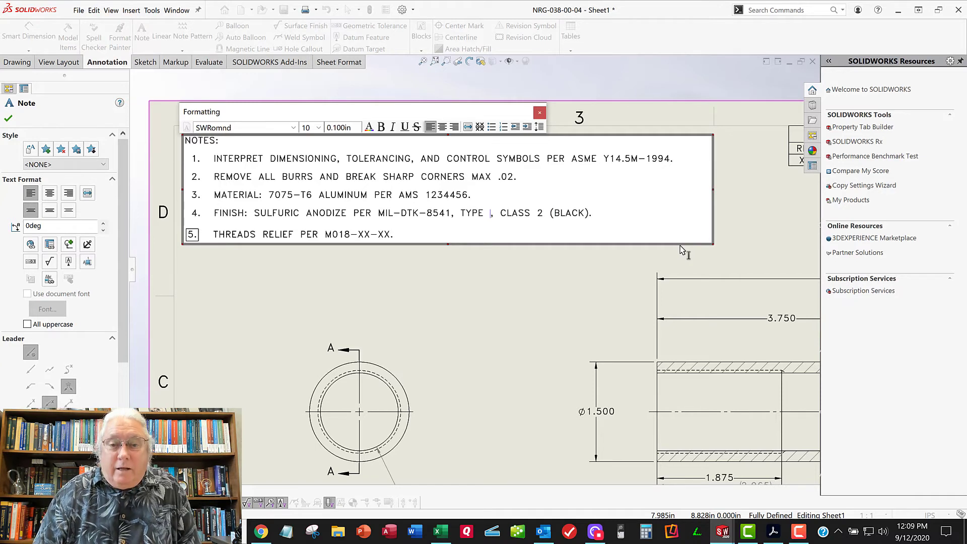
{"action": "type", "text": "II"}
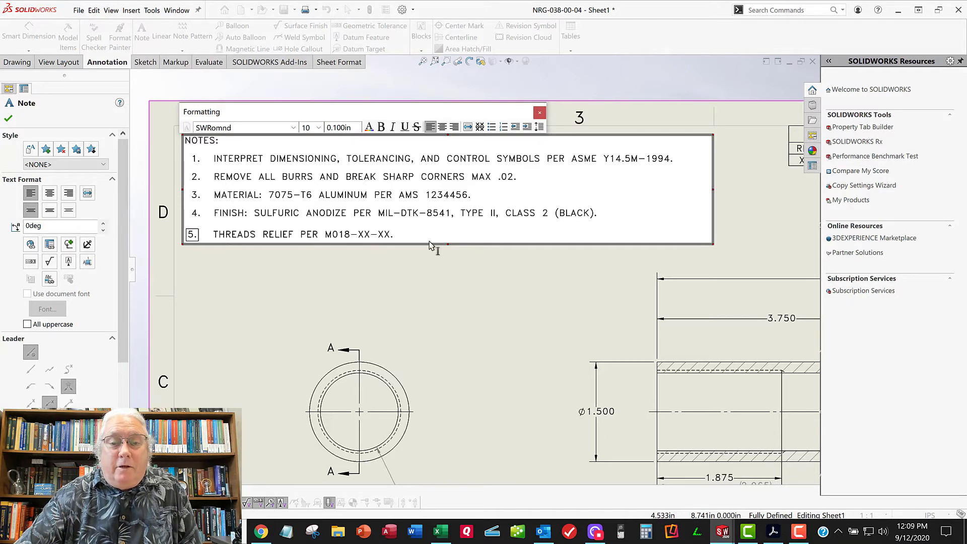
{"action": "left_click", "coordinate": [421, 215]}
{"action": "key", "text": "Delete"}
{"action": "type", "text": "L"}
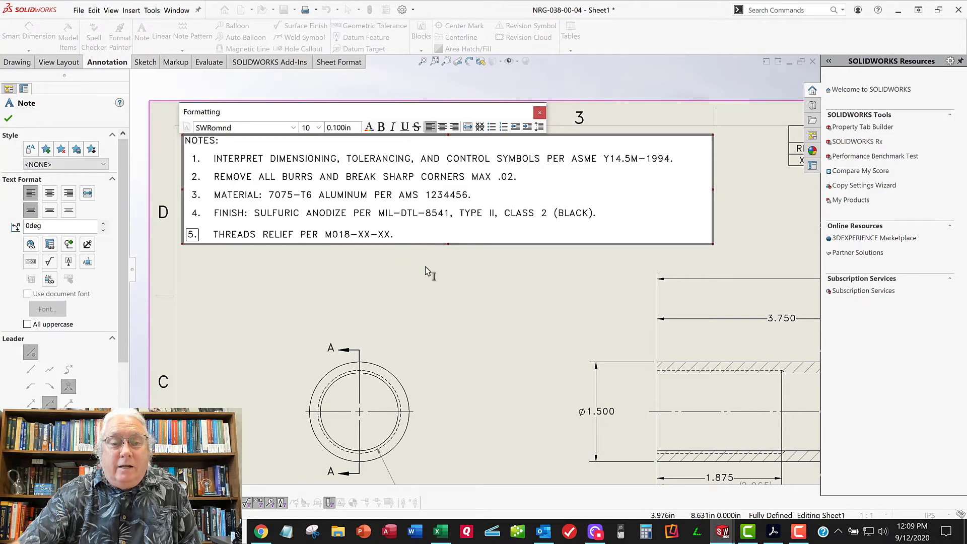
{"action": "left_click", "coordinate": [350, 312]}
Examine the sheet's notes, section view and title block, including its material, finish, scale, drawing title and drawing number fields
{"action": "scroll", "coordinate": [353, 297], "scroll_direction": "up", "scroll_amount": 2}
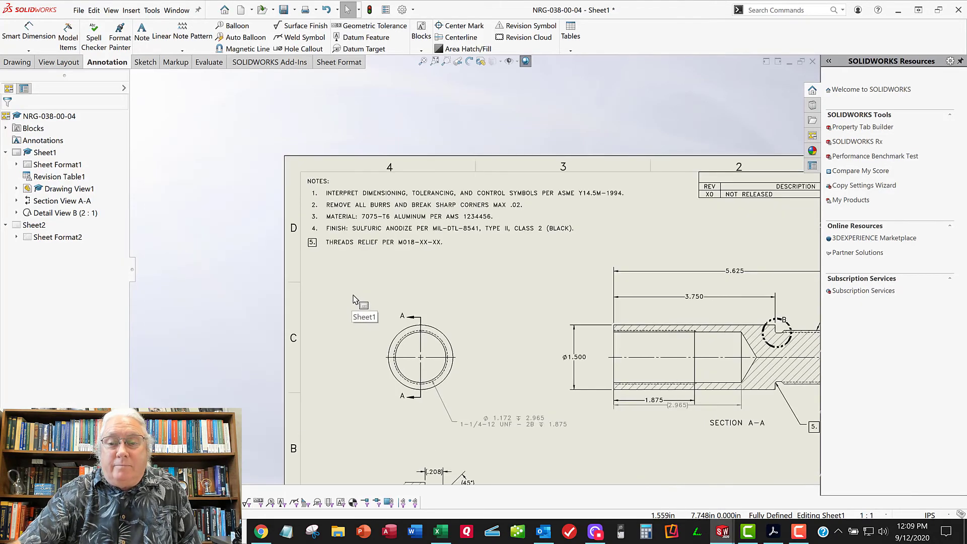
{"action": "mouse_move", "coordinate": [464, 295]}
{"action": "middle_mouse_down"}
{"action": "mouse_move", "coordinate": [431, 277]}
{"action": "mouse_move", "coordinate": [290, 248]}
{"action": "mouse_move", "coordinate": [276, 231]}
{"action": "middle_mouse_up"}
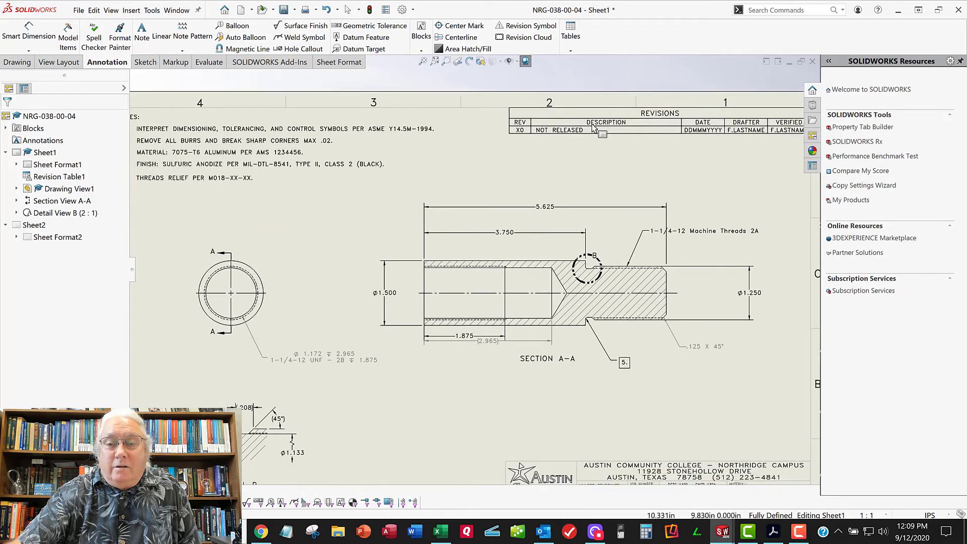
{"action": "middle_click_drag", "start_coordinate": [723, 171], "coordinate": [618, 154]}
{"action": "scroll", "coordinate": [646, 343], "scroll_direction": "up", "scroll_amount": 5}
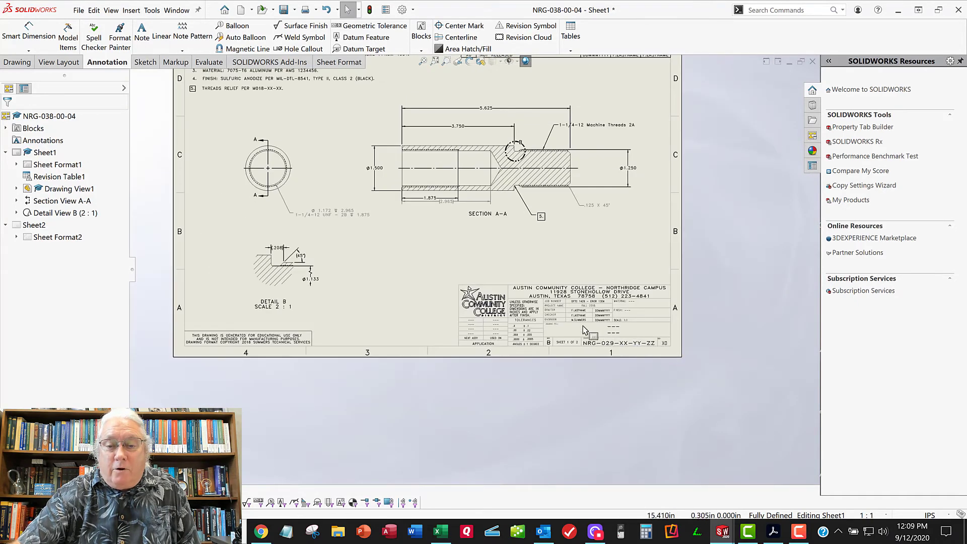
{"action": "scroll", "coordinate": [599, 333], "scroll_direction": "down", "scroll_amount": 4}
{"action": "scroll", "coordinate": [464, 296], "scroll_direction": "down", "scroll_amount": 1}
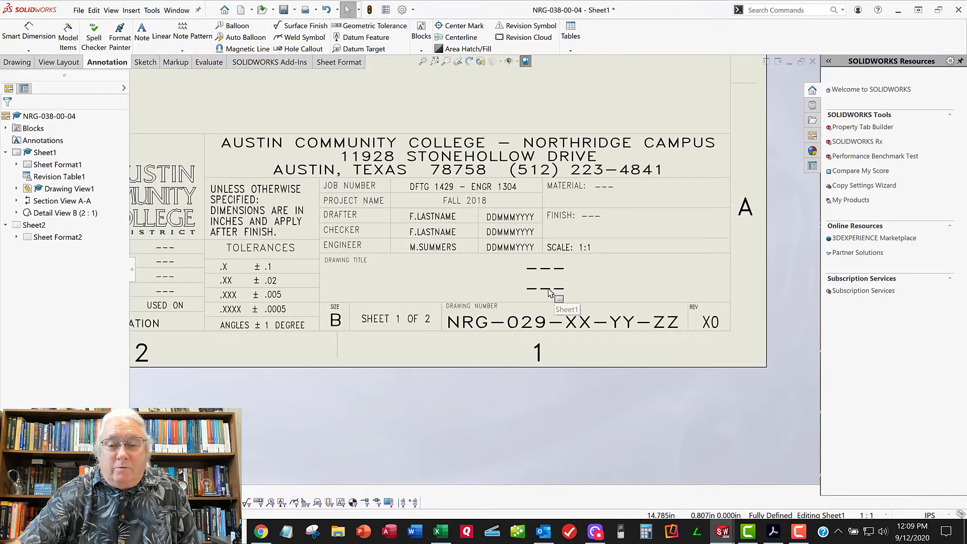
{"action": "scroll", "coordinate": [551, 288], "scroll_direction": "down", "scroll_amount": 1}
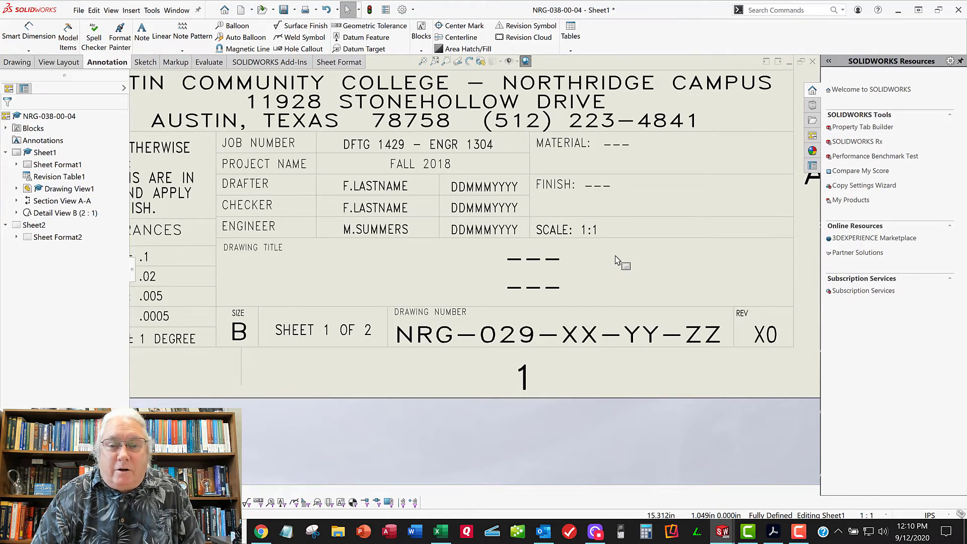
{"action": "scroll", "coordinate": [615, 253], "scroll_direction": "up", "scroll_amount": 5}
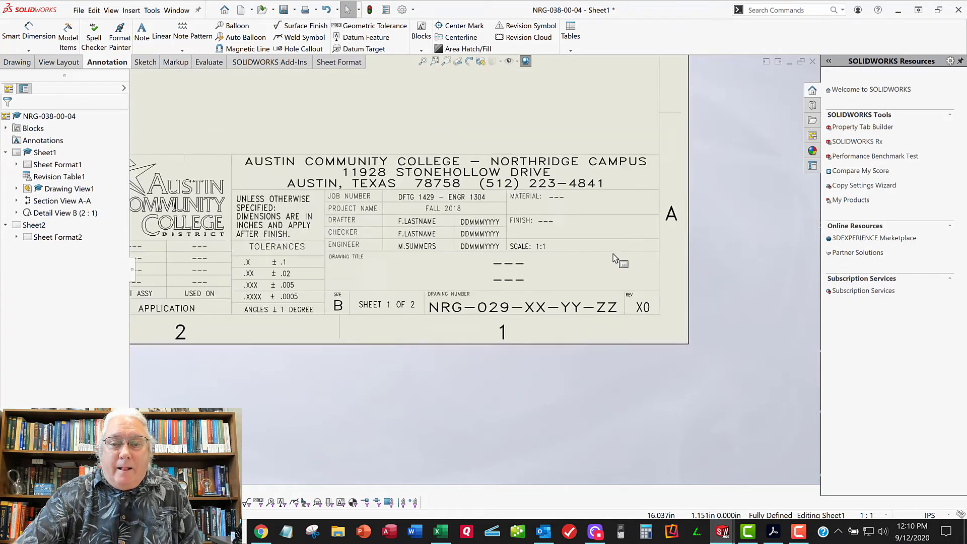
{"action": "scroll", "coordinate": [478, 236], "scroll_direction": "up", "scroll_amount": 1}
{"action": "mouse_move", "coordinate": [478, 238]}
{"action": "middle_mouse_down"}
{"action": "mouse_move", "coordinate": [557, 248]}
{"action": "mouse_move", "coordinate": [595, 367]}
{"action": "mouse_move", "coordinate": [614, 372]}
{"action": "mouse_move", "coordinate": [583, 315]}
{"action": "middle_mouse_up"}
{"action": "scroll", "coordinate": [582, 315], "scroll_direction": "down", "scroll_amount": 4}
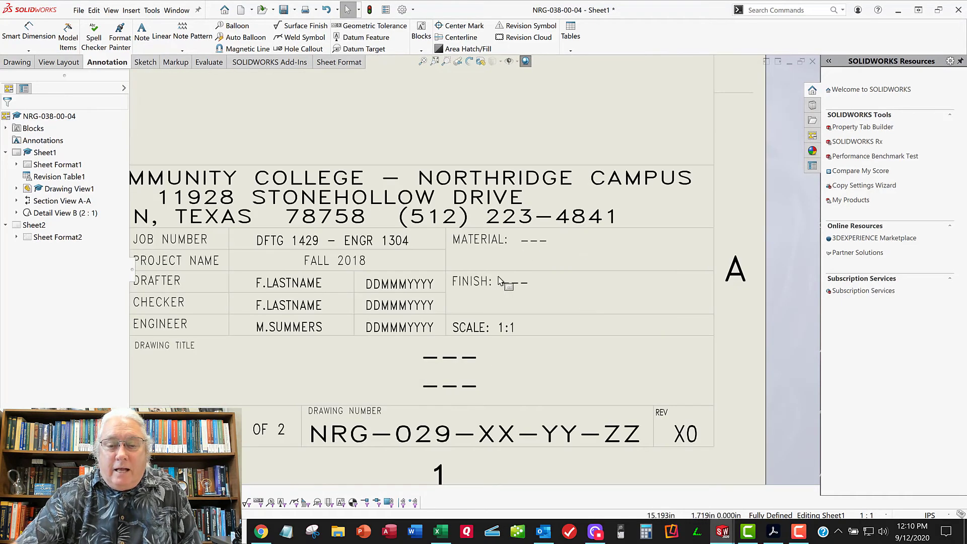
{"action": "scroll", "coordinate": [526, 253], "scroll_direction": "up", "scroll_amount": 2}
{"action": "scroll", "coordinate": [379, 228], "scroll_direction": "up", "scroll_amount": 3}
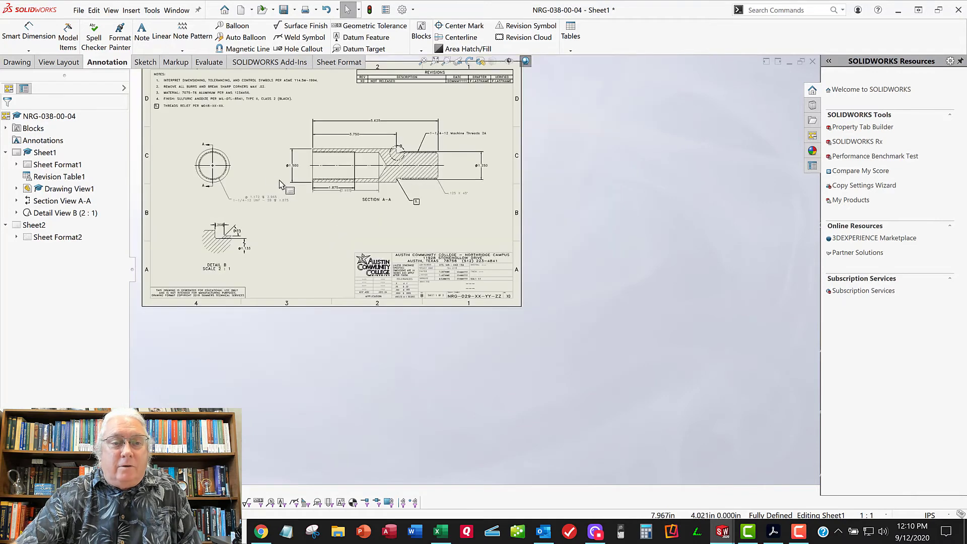
{"action": "key", "text": "f"}
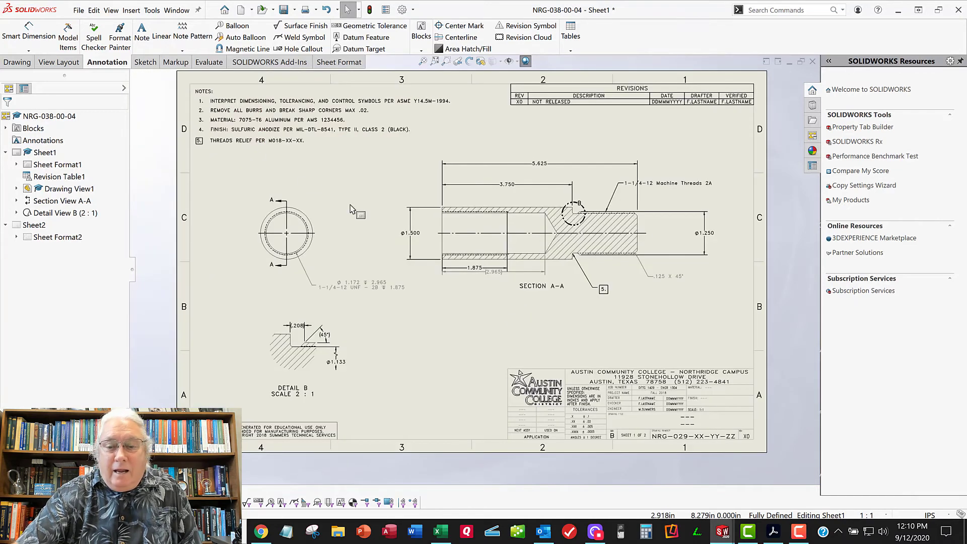
{"action": "scroll", "coordinate": [698, 409], "scroll_direction": "up", "scroll_amount": 2}
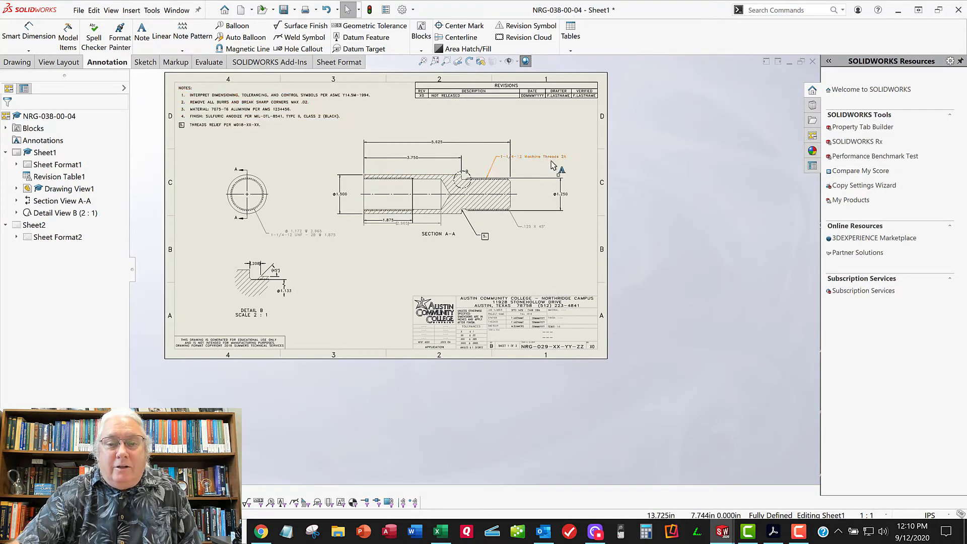
{"action": "scroll", "coordinate": [439, 168], "scroll_direction": "down", "scroll_amount": 3}
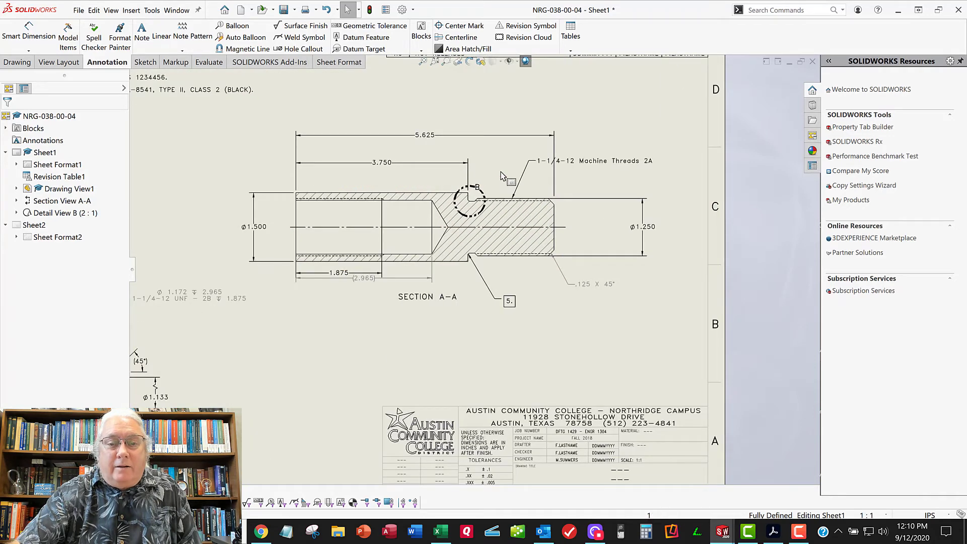
Try to insert the model dimensions of the two thread relief fillets into Detail B using Model Items
{"action": "middle_click_drag", "start_coordinate": [502, 156], "coordinate": [540, 184]}
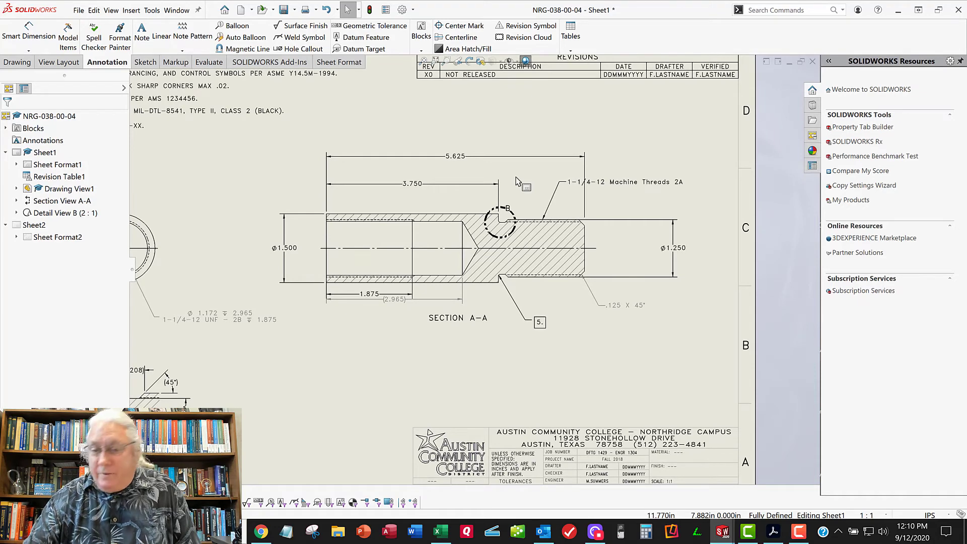
{"action": "middle_click_drag", "start_coordinate": [314, 328], "coordinate": [350, 307]}
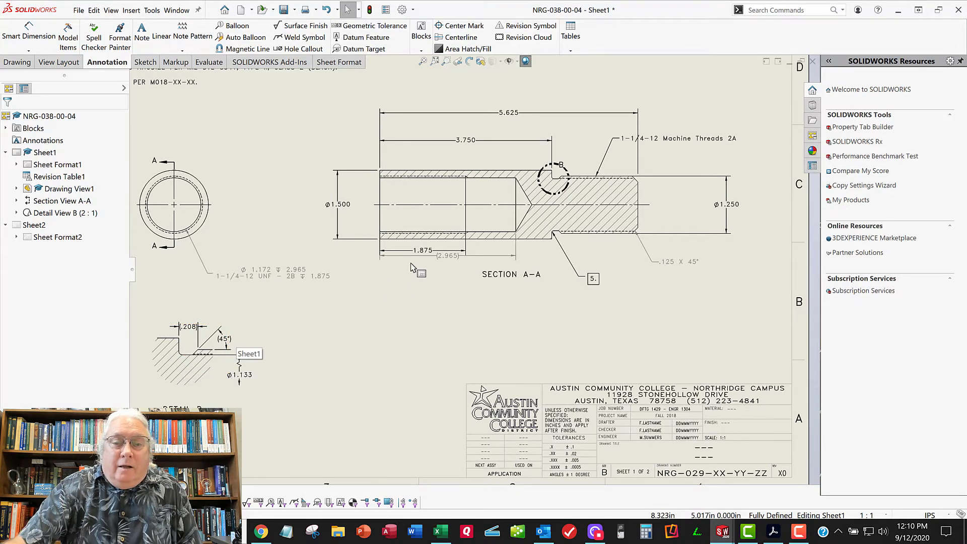
{"action": "middle_click_drag", "start_coordinate": [442, 262], "coordinate": [510, 273]}
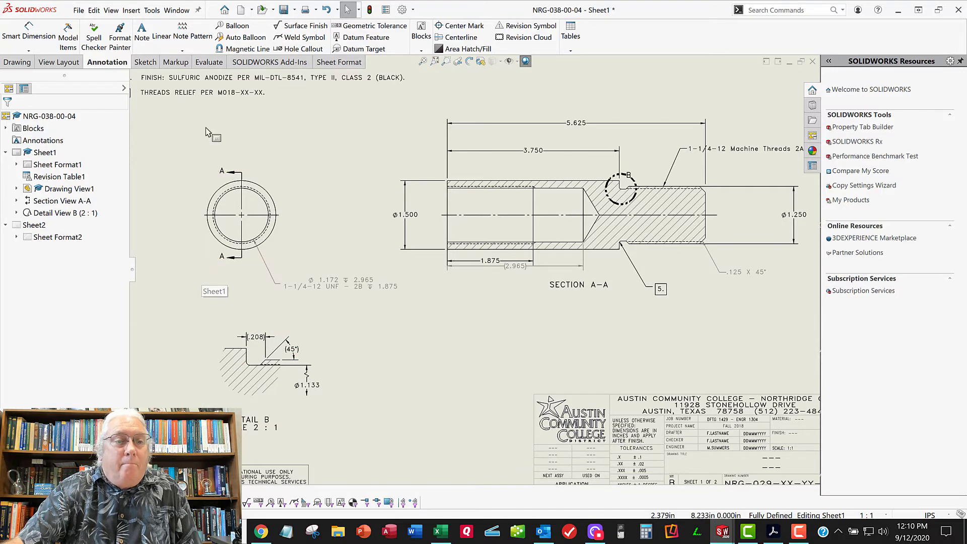
{"action": "left_click", "coordinate": [203, 274]}
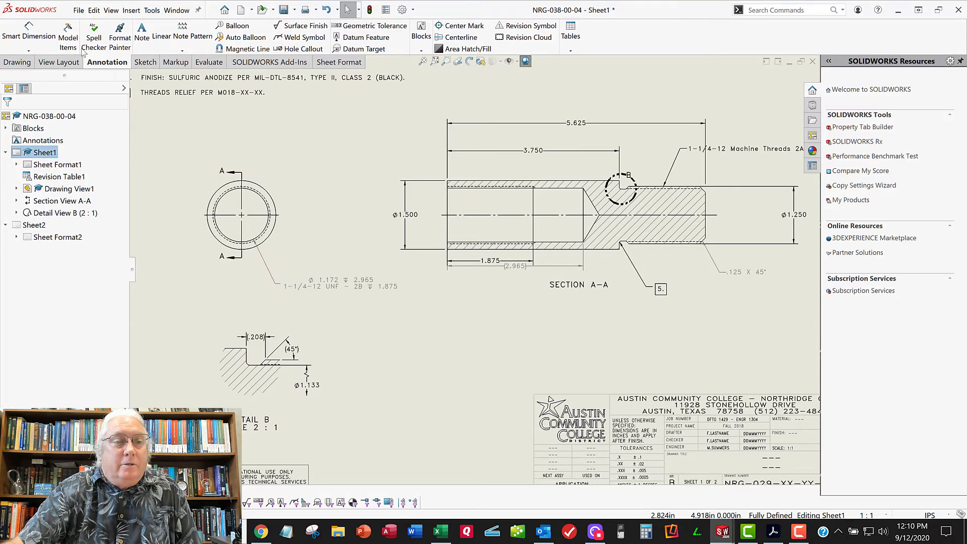
{"action": "left_click", "coordinate": [68, 39]}
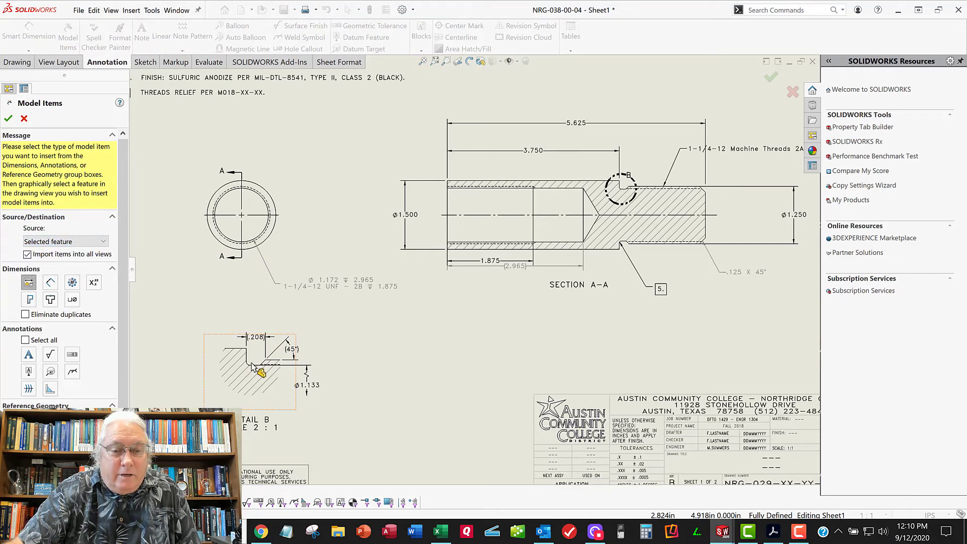
{"action": "scroll", "coordinate": [253, 367], "scroll_direction": "down", "scroll_amount": 5}
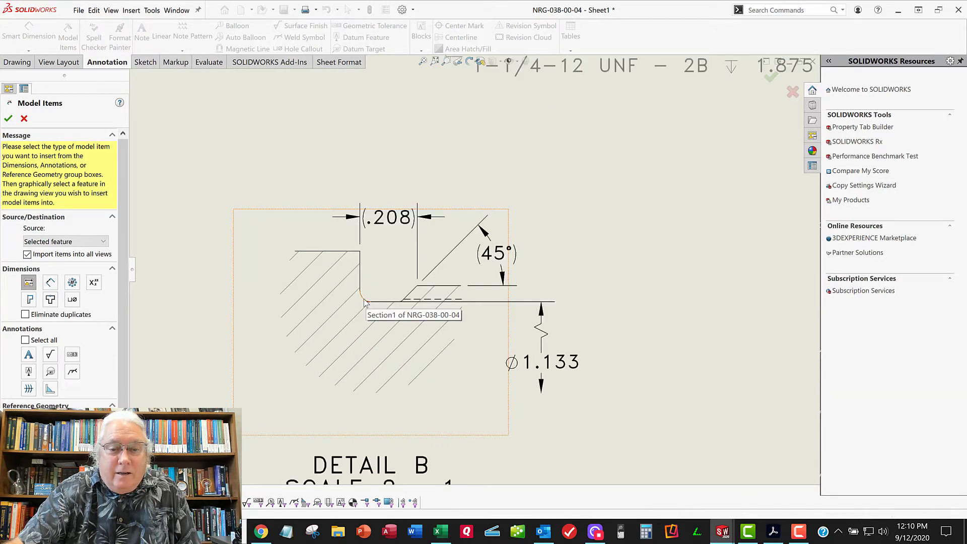
{"action": "left_click", "coordinate": [365, 302]}
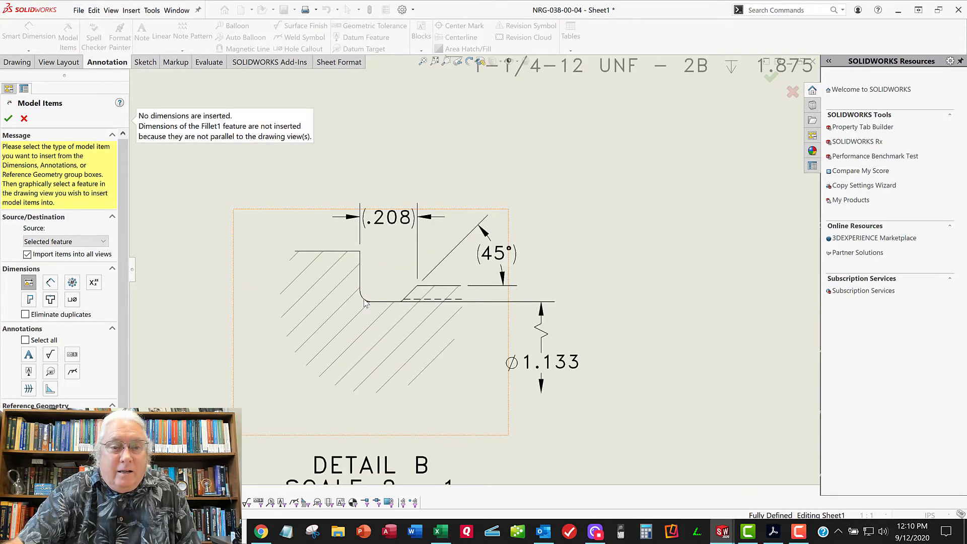
{"action": "left_click", "coordinate": [402, 304]}
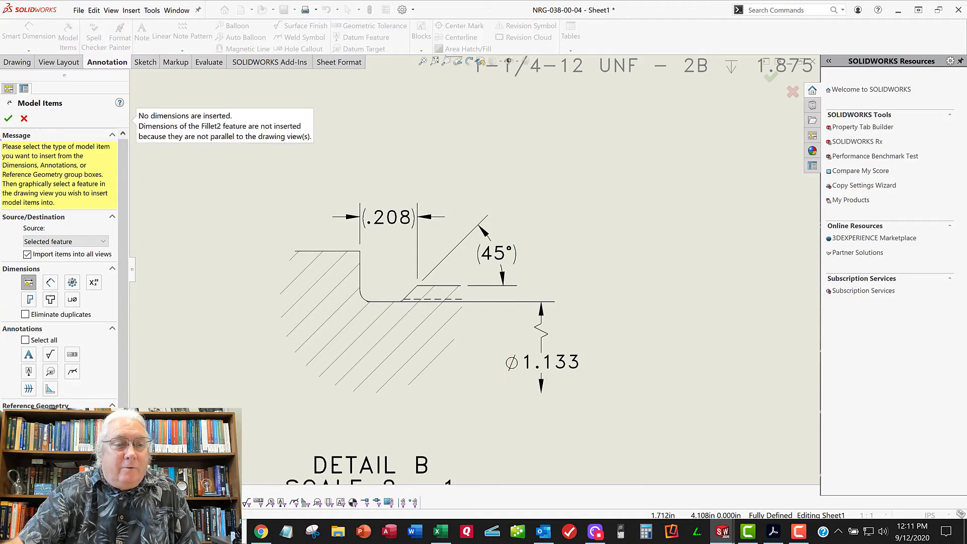
{"action": "left_click", "coordinate": [23, 119]}
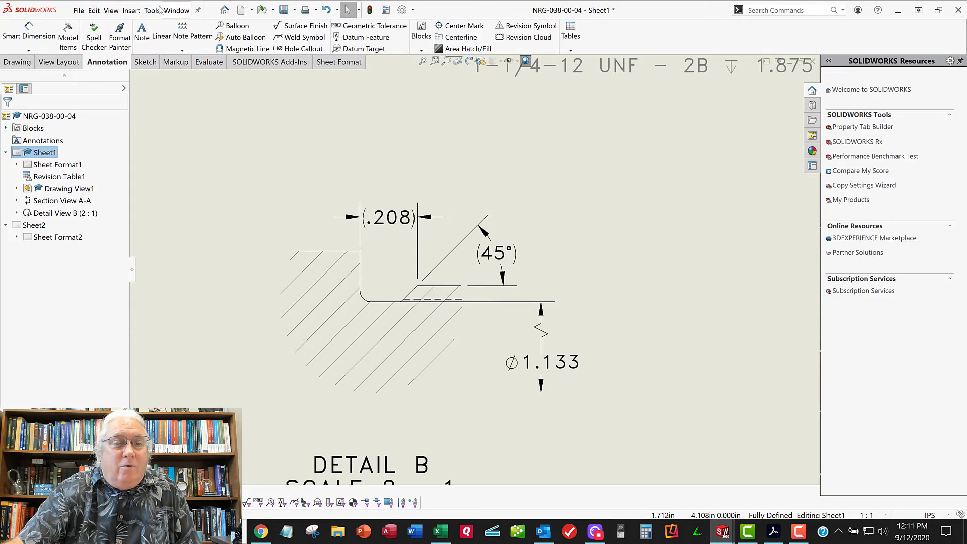
Switch to the part NRG-038-00-04.SLDPRT and inspect the radius dimensions of Fillet1 and Fillet2 on the model
{"action": "left_click", "coordinate": [152, 11]}
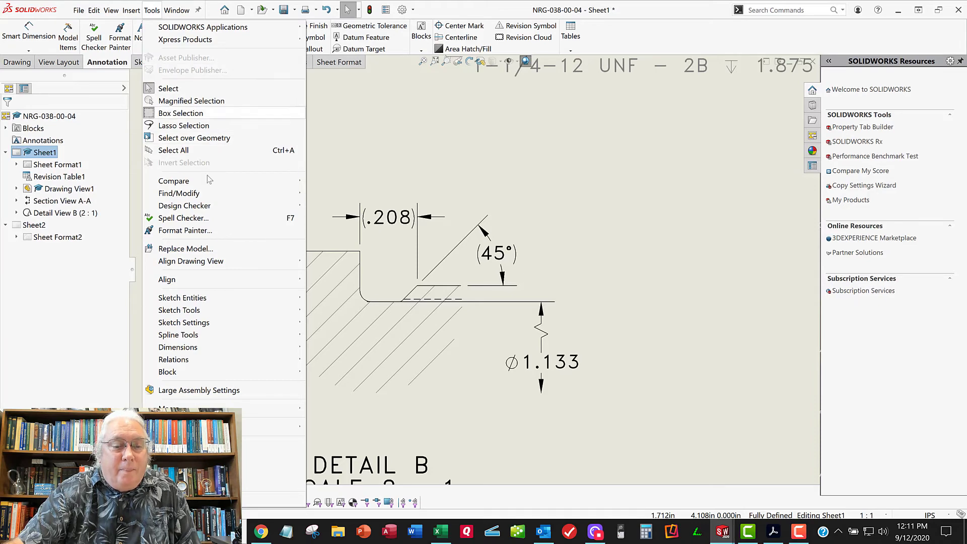
{"action": "mouse_move", "coordinate": [177, 10]}
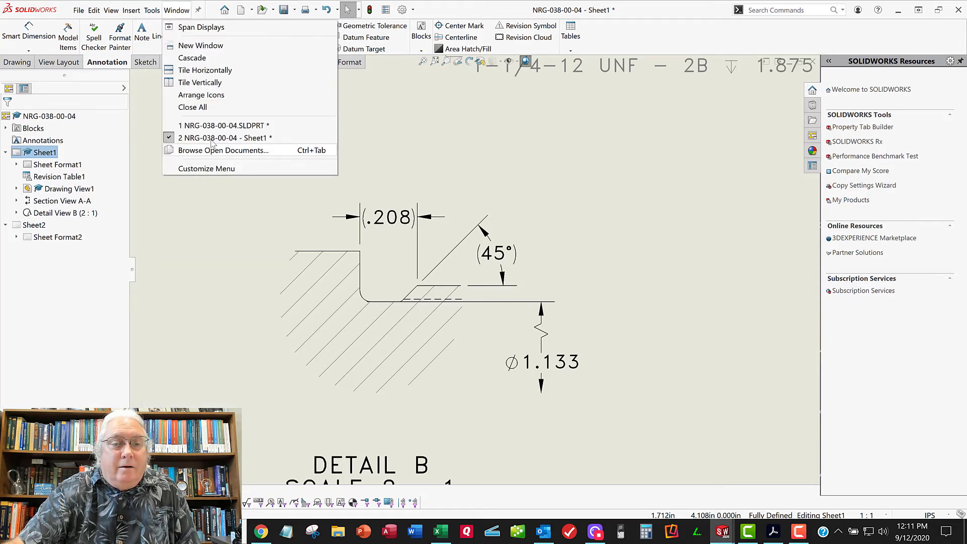
{"action": "left_click", "coordinate": [216, 125]}
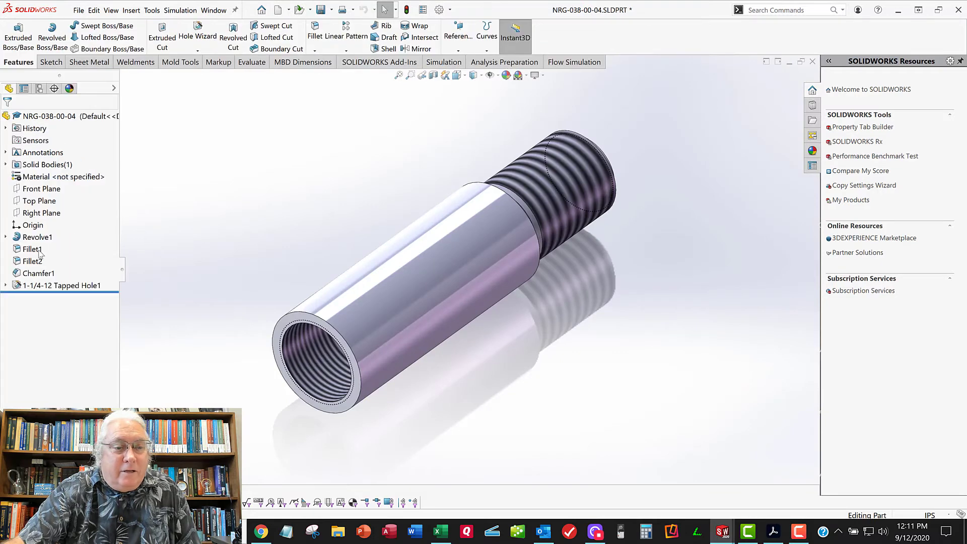
{"action": "left_click", "coordinate": [39, 251]}
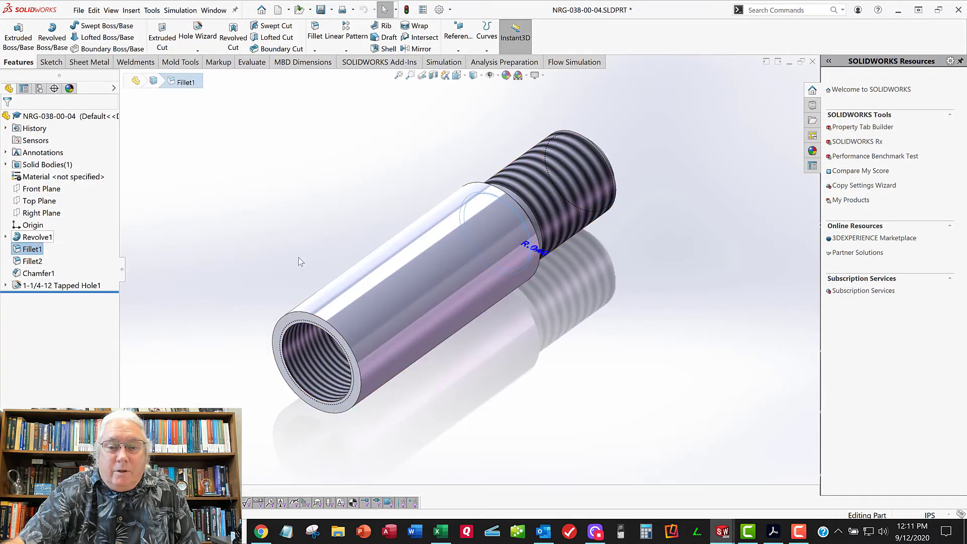
{"action": "middle_click_drag", "start_coordinate": [299, 258], "coordinate": [311, 326]}
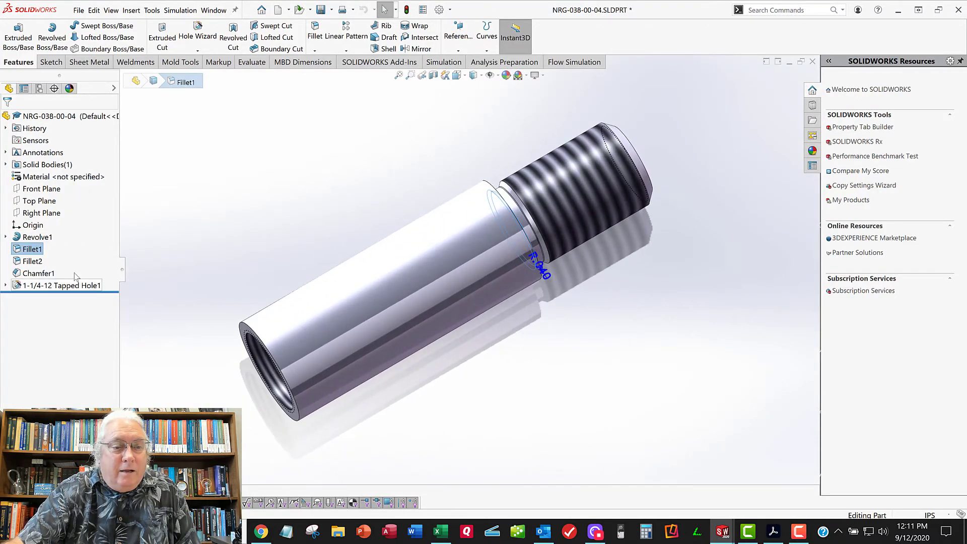
{"action": "left_click", "coordinate": [35, 263]}
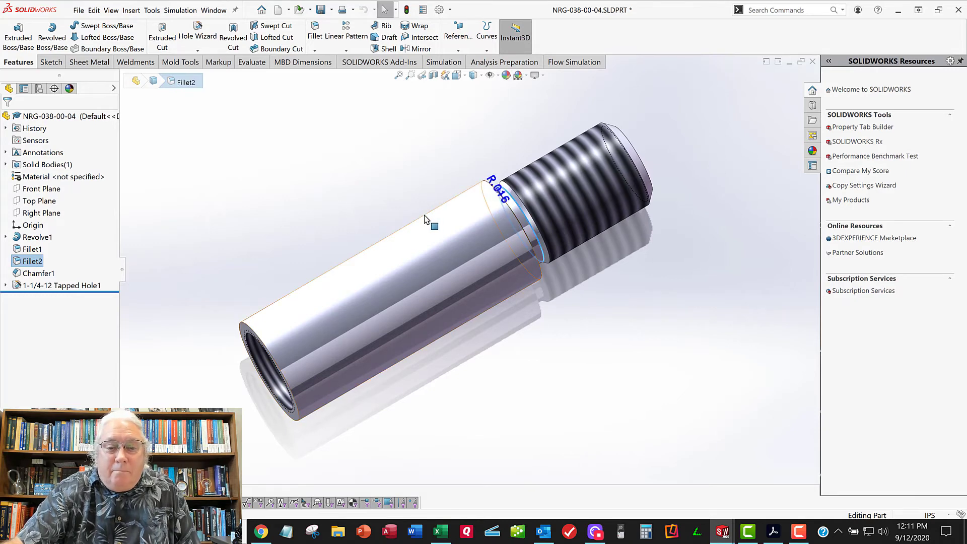
{"action": "middle_click_drag", "start_coordinate": [432, 220], "coordinate": [385, 210]}
Compare how the Fillet1 and Fillet2 dimensions lie on the part in the Top and Right view orientations
{"action": "key", "text": "space"}
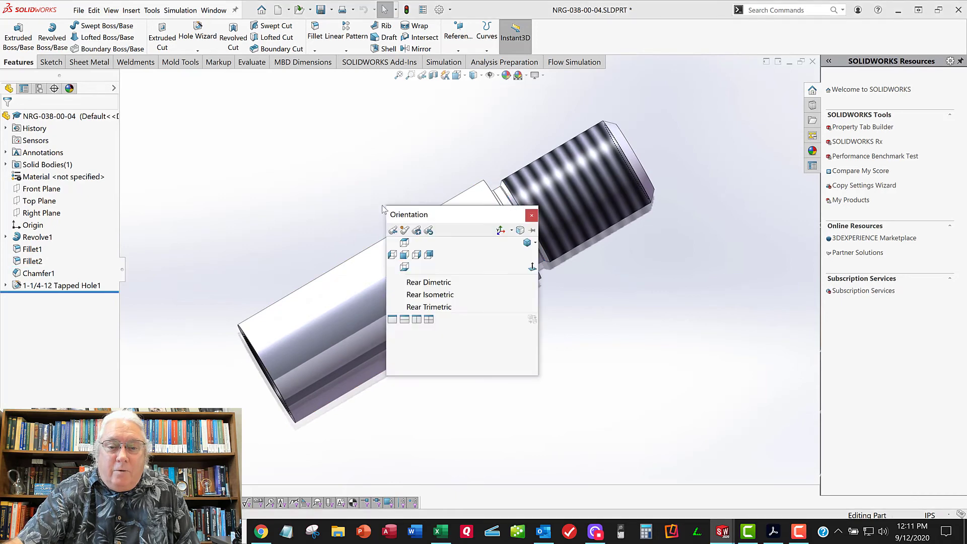
{"action": "left_click", "coordinate": [405, 241]}
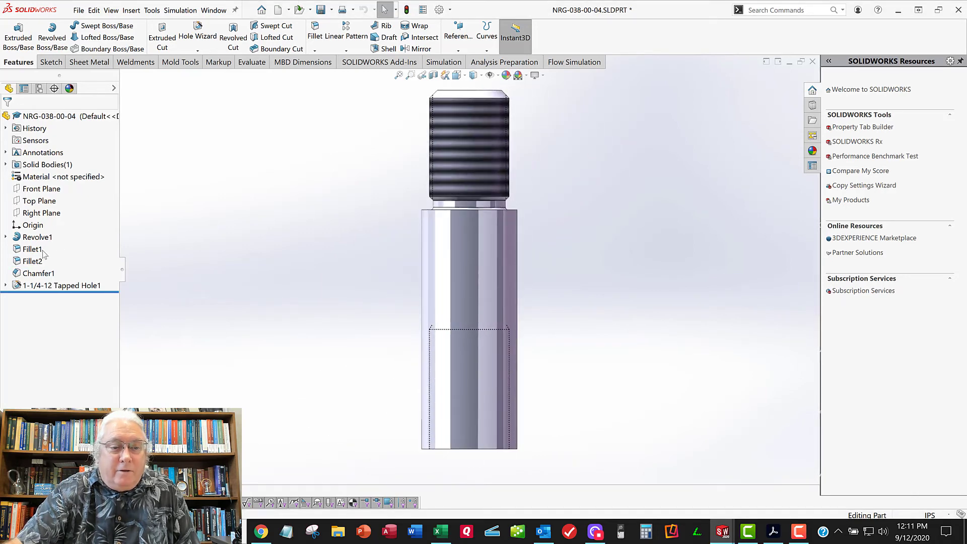
{"action": "left_click", "coordinate": [41, 250]}
{"action": "left_click", "coordinate": [32, 261]}
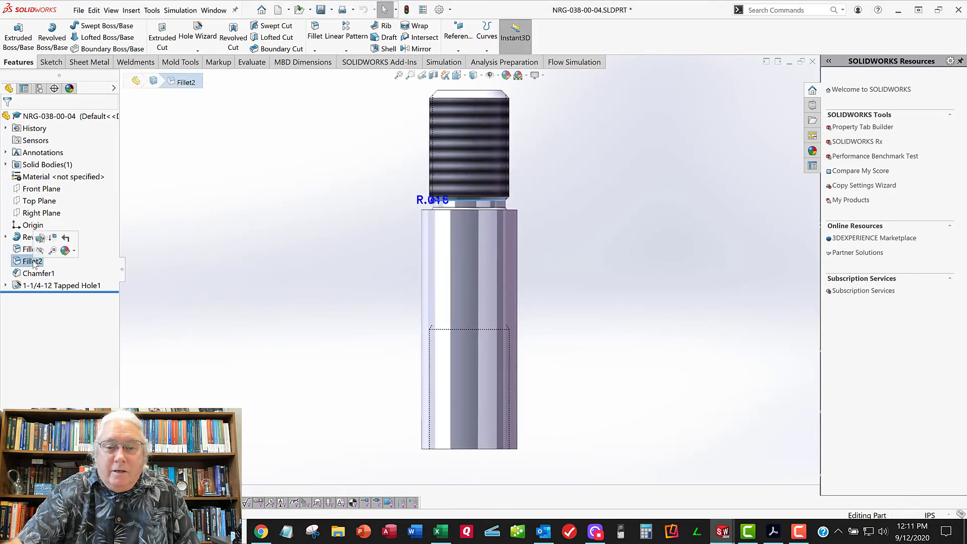
{"action": "left_click", "coordinate": [360, 180]}
{"action": "key", "text": "space"}
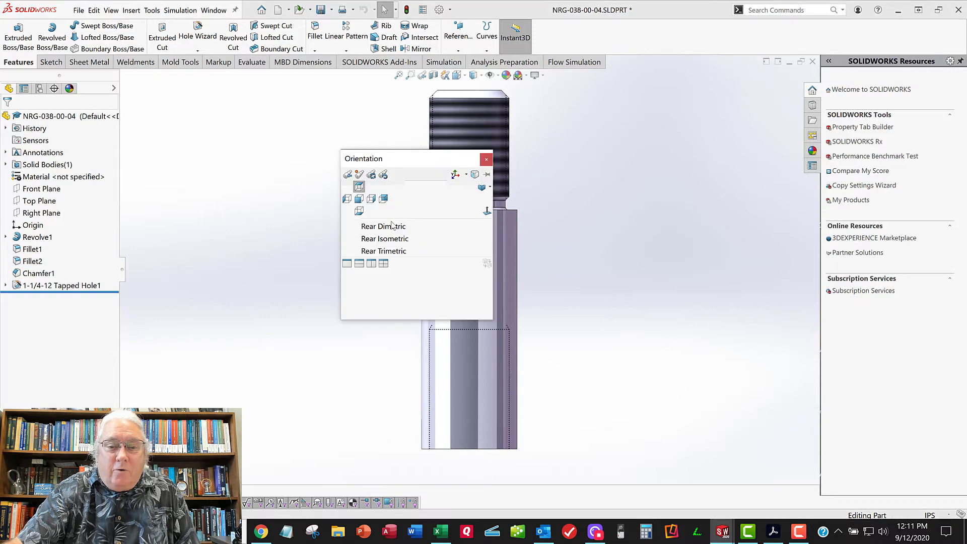
{"action": "left_click", "coordinate": [371, 199]}
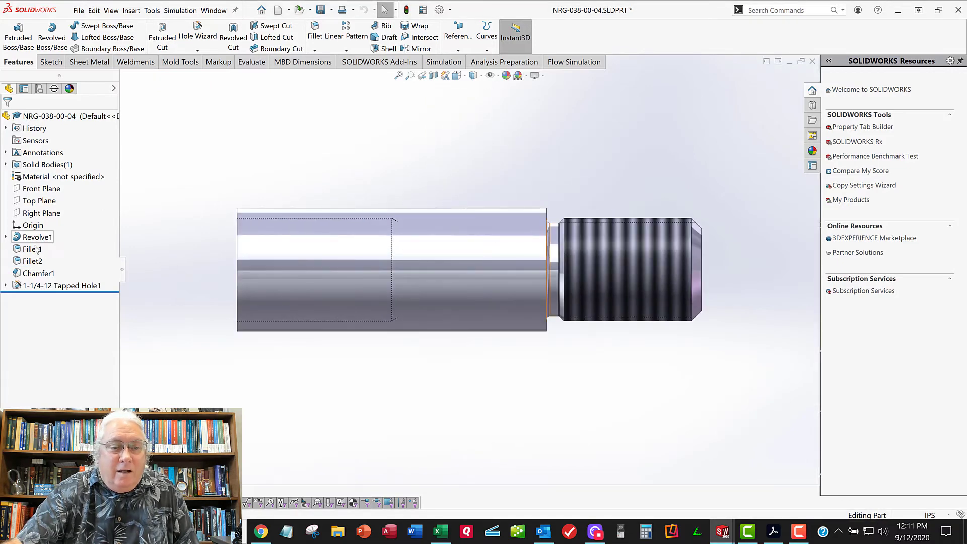
{"action": "left_click", "coordinate": [29, 250]}
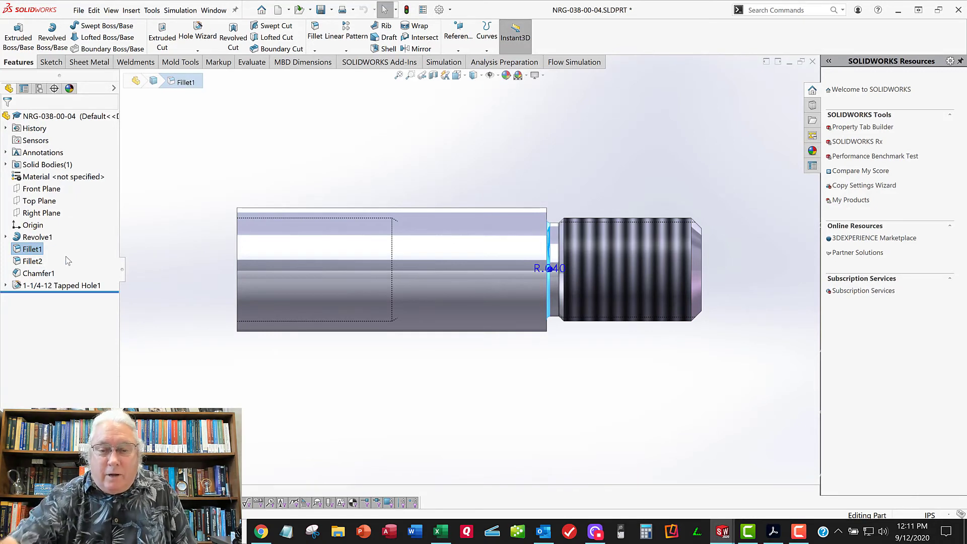
{"action": "left_click", "coordinate": [289, 131]}
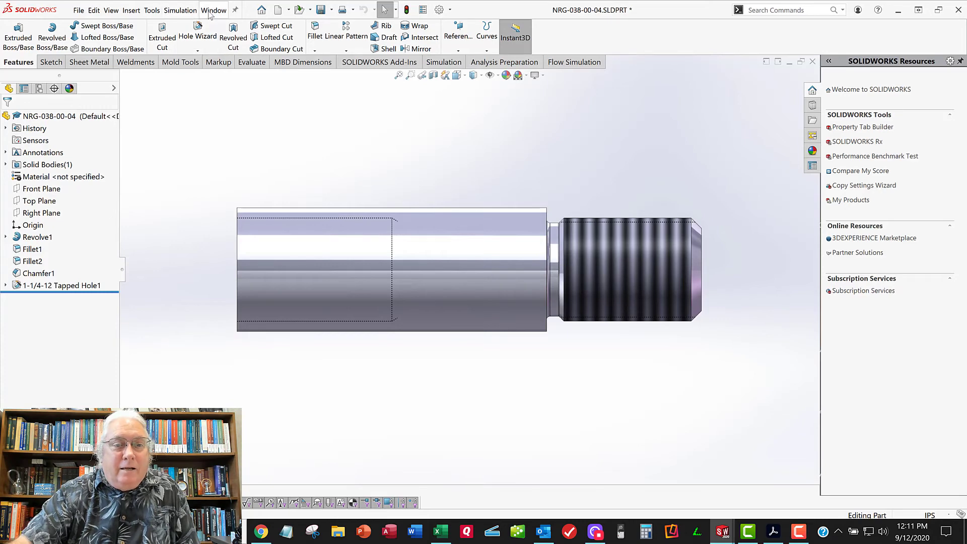
Return to the drawing and project a view from the end view, placing it straight below, outside the sheet border
{"action": "left_click", "coordinate": [209, 13]}
{"action": "left_click", "coordinate": [227, 151]}
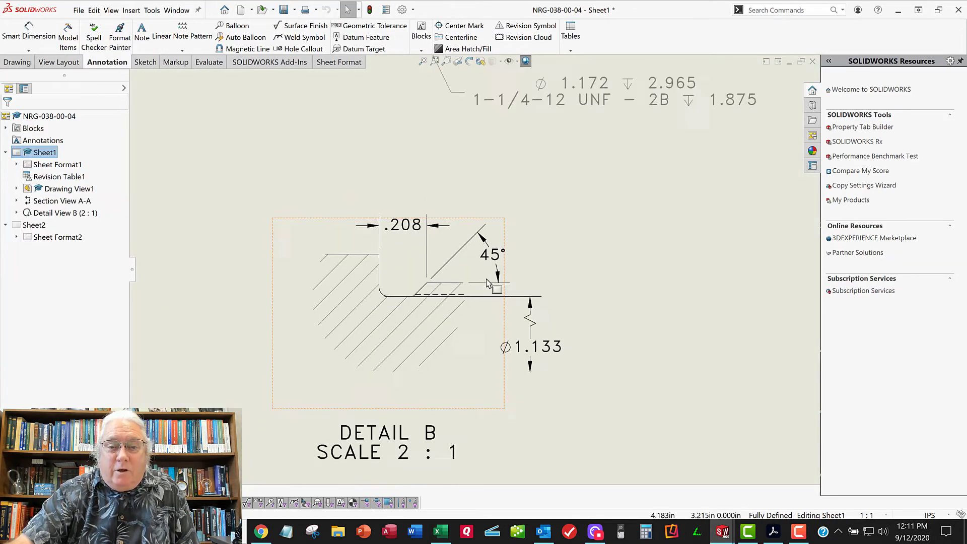
{"action": "scroll", "coordinate": [487, 282], "scroll_direction": "up", "scroll_amount": 8}
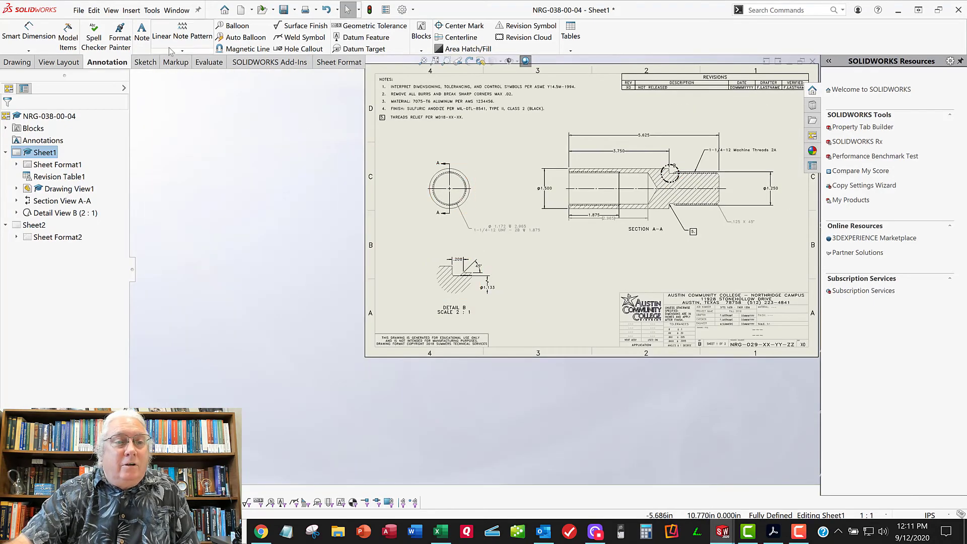
{"action": "left_click", "coordinate": [59, 62]}
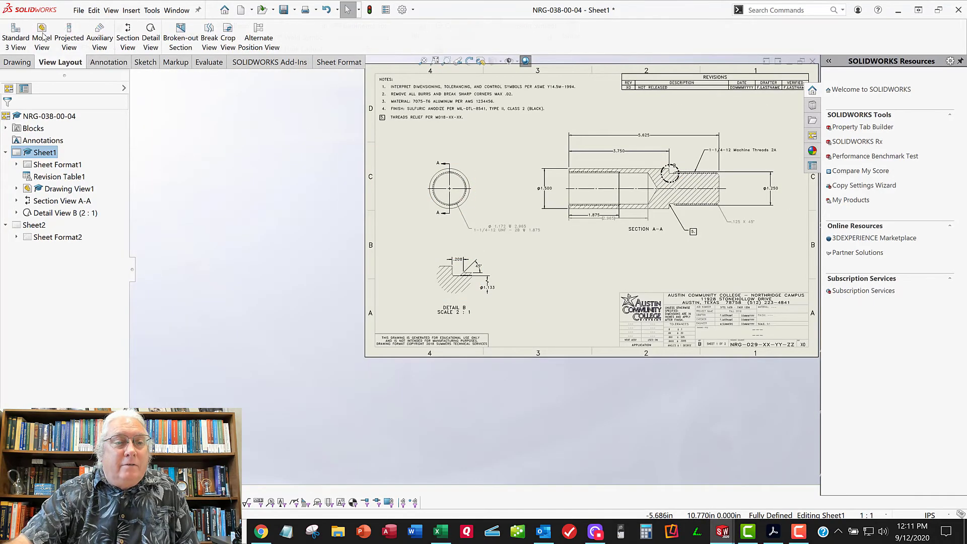
{"action": "left_click", "coordinate": [67, 41]}
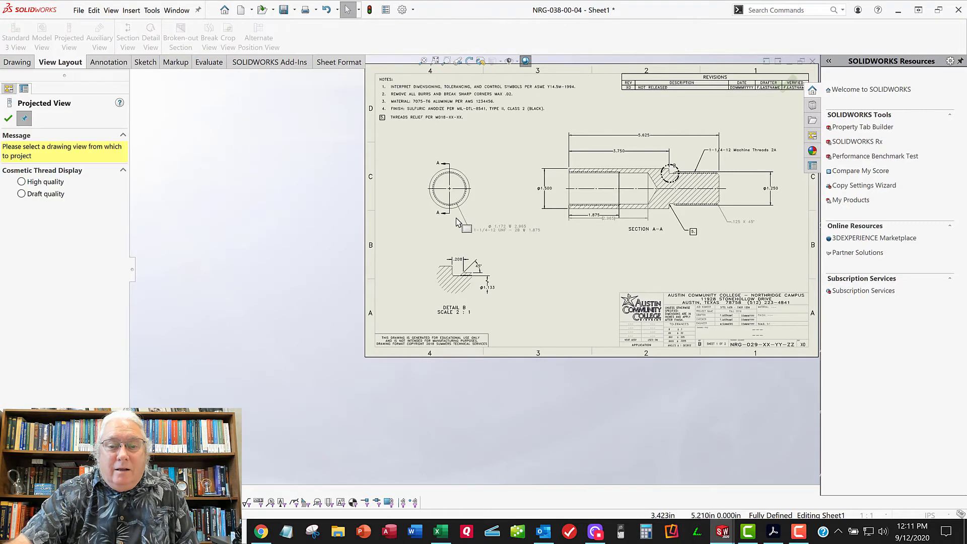
{"action": "left_click", "coordinate": [455, 215]}
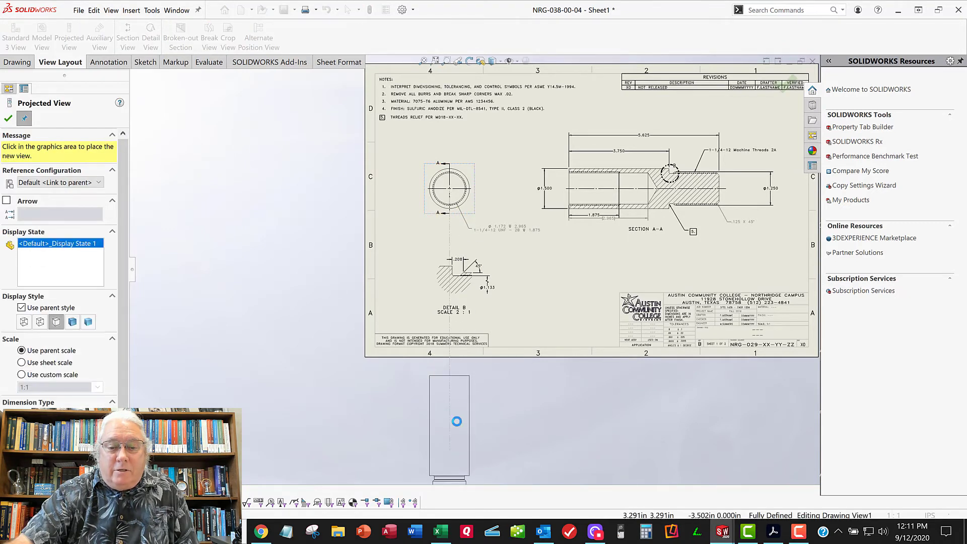
{"action": "left_click", "coordinate": [10, 119]}
{"action": "middle_click_drag", "start_coordinate": [516, 397], "coordinate": [511, 312]}
{"action": "middle_click_drag", "start_coordinate": [489, 193], "coordinate": [498, 246]}
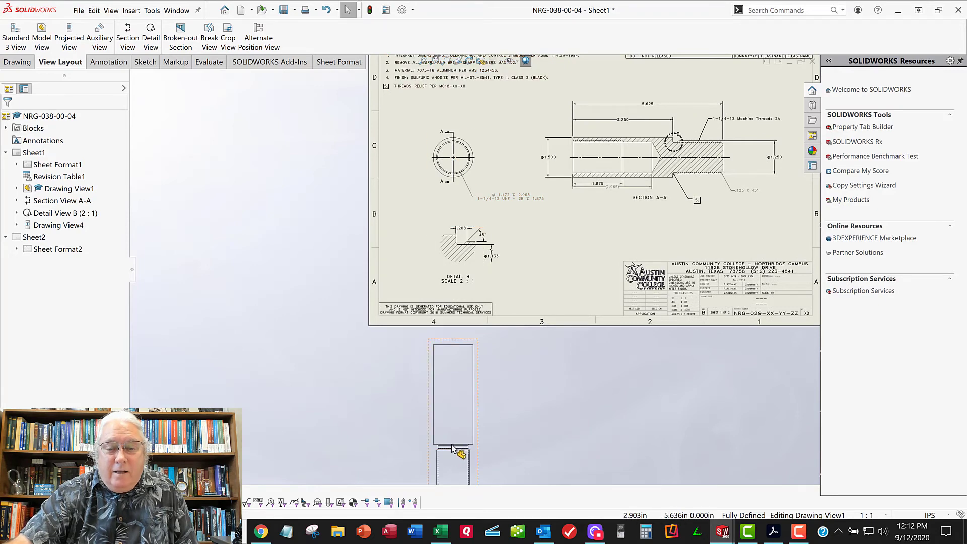
Insert the radius dimension of the shoulder-side relief fillet into the projected view below the sheet using Model Items
{"action": "scroll", "coordinate": [452, 448], "scroll_direction": "down", "scroll_amount": 6}
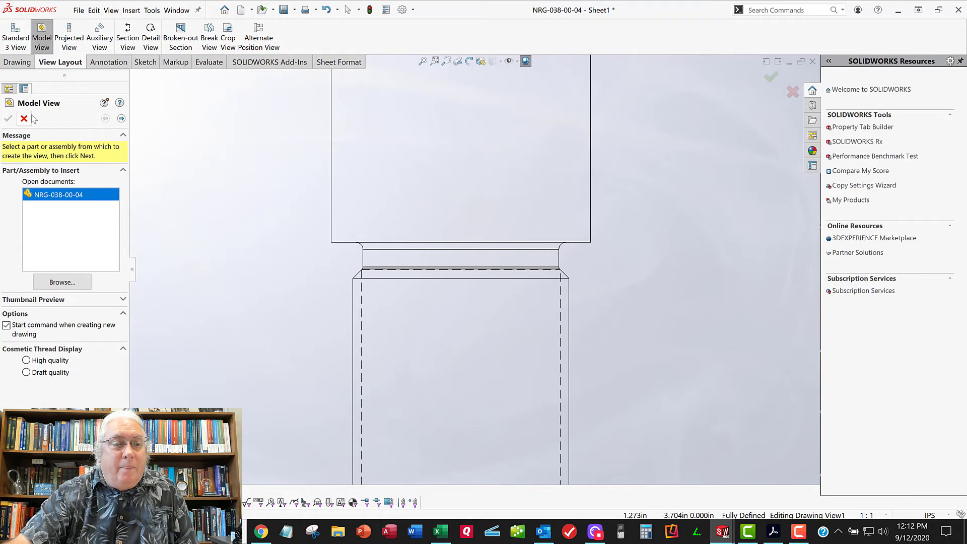
{"action": "left_click", "coordinate": [24, 118]}
{"action": "left_click", "coordinate": [94, 62]}
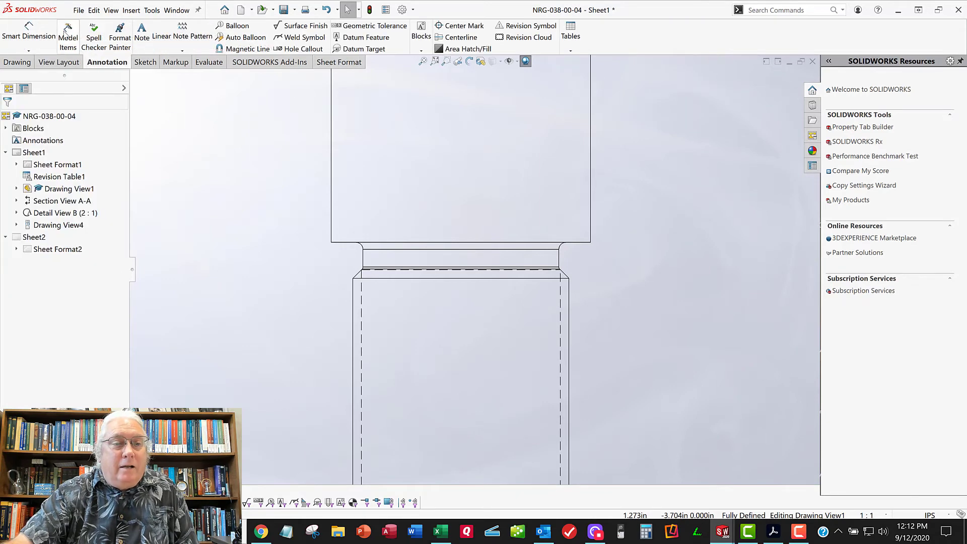
{"action": "left_click", "coordinate": [68, 36]}
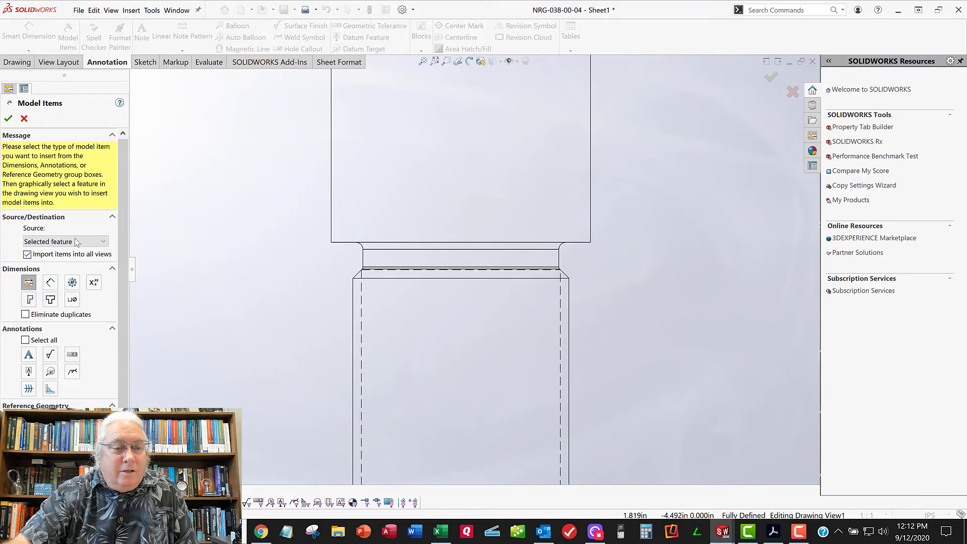
{"action": "left_click", "coordinate": [660, 247]}
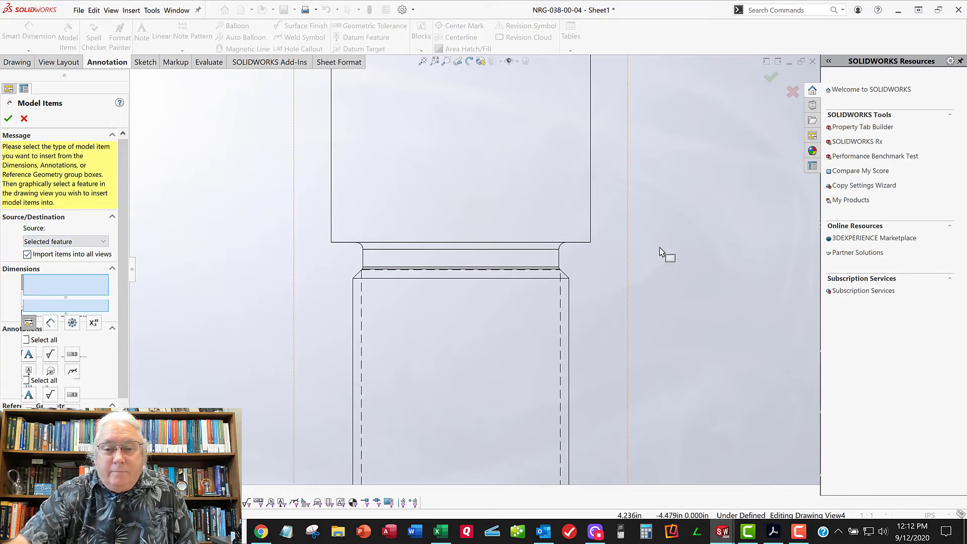
{"action": "scroll", "coordinate": [567, 259], "scroll_direction": "down", "scroll_amount": 5}
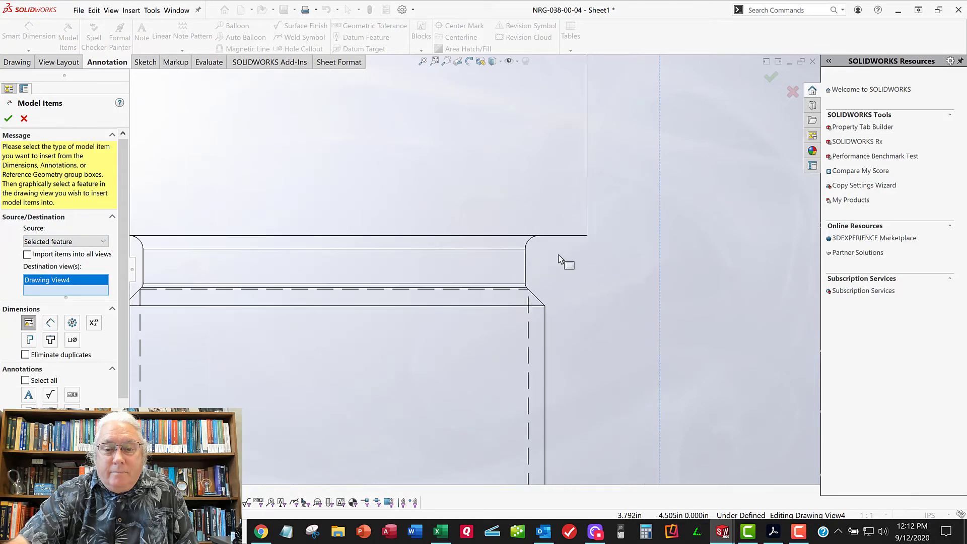
{"action": "left_click", "coordinate": [522, 247]}
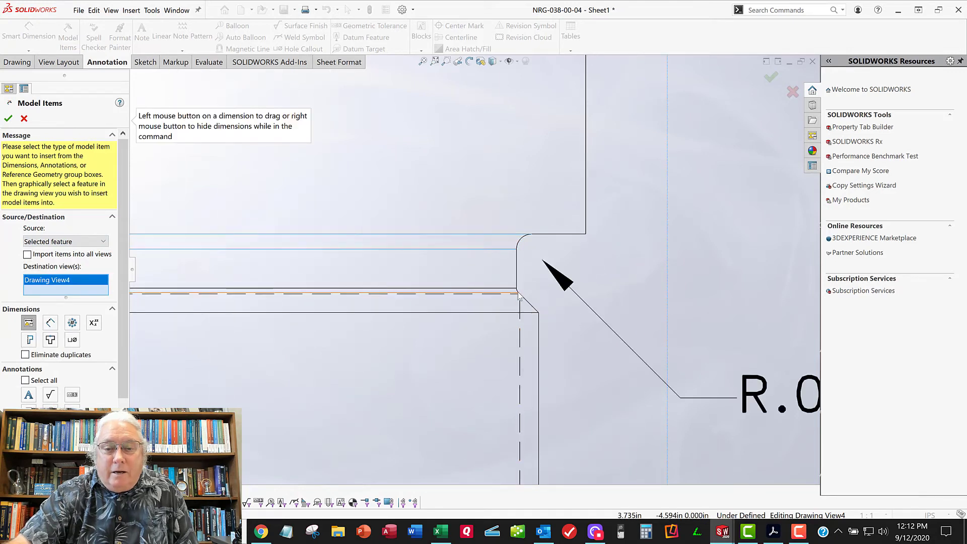
Insert the radius dimension of the thread-side relief fillet into the same projected view and finish the Model Items command
{"action": "scroll", "coordinate": [519, 300], "scroll_direction": "up", "scroll_amount": 3}
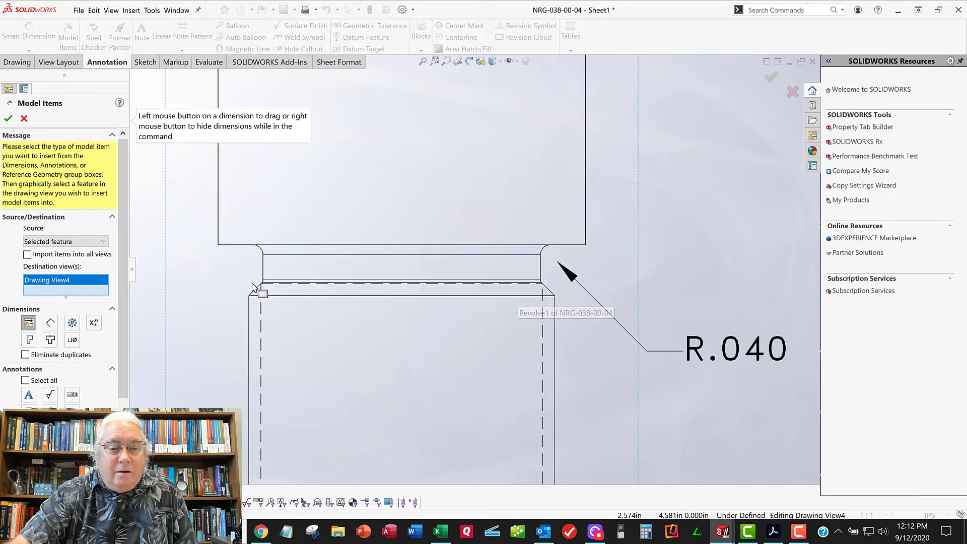
{"action": "scroll", "coordinate": [254, 287], "scroll_direction": "down", "scroll_amount": 5}
{"action": "scroll", "coordinate": [359, 280], "scroll_direction": "down", "scroll_amount": 1}
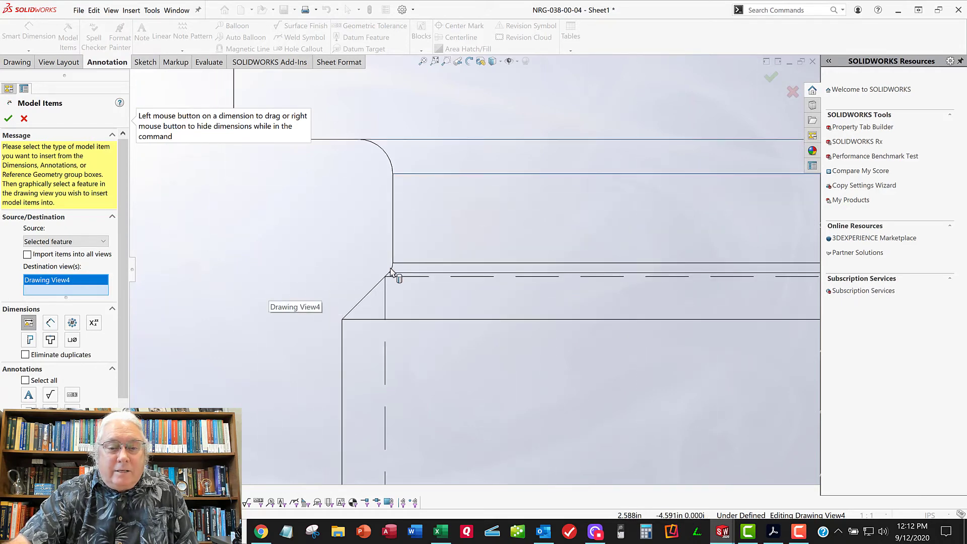
{"action": "scroll", "coordinate": [336, 317], "scroll_direction": "up", "scroll_amount": 5}
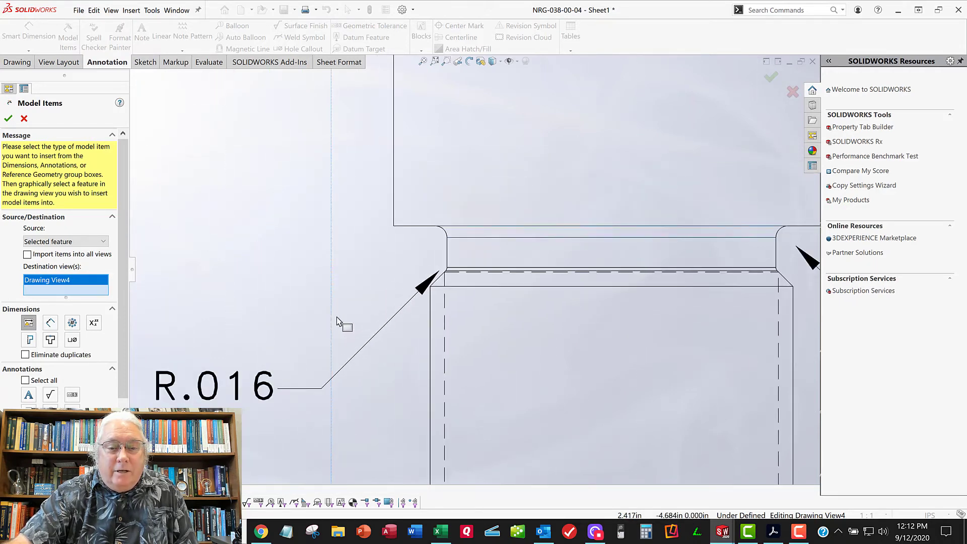
{"action": "scroll", "coordinate": [336, 316], "scroll_direction": "up", "scroll_amount": 3}
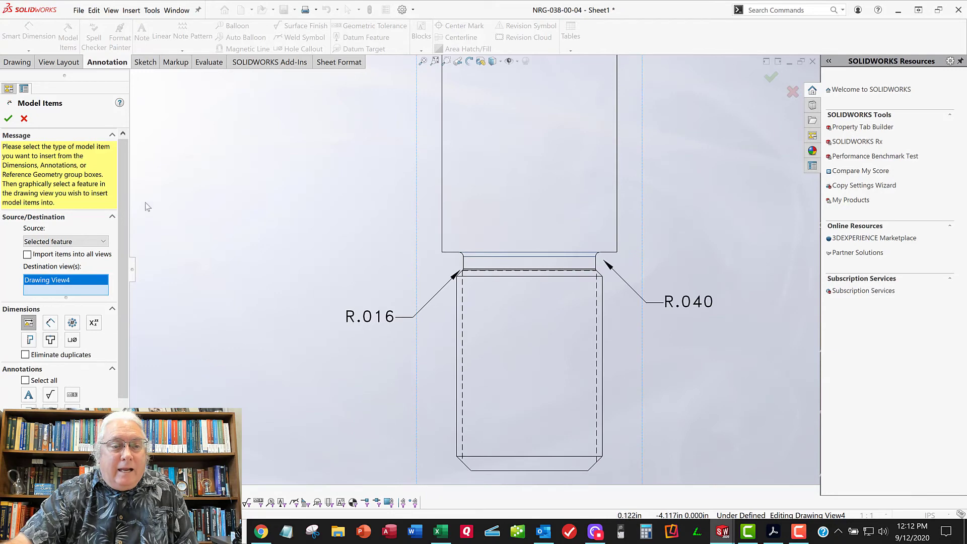
{"action": "left_click", "coordinate": [9, 119]}
{"action": "scroll", "coordinate": [287, 286], "scroll_direction": "up", "scroll_amount": 8}
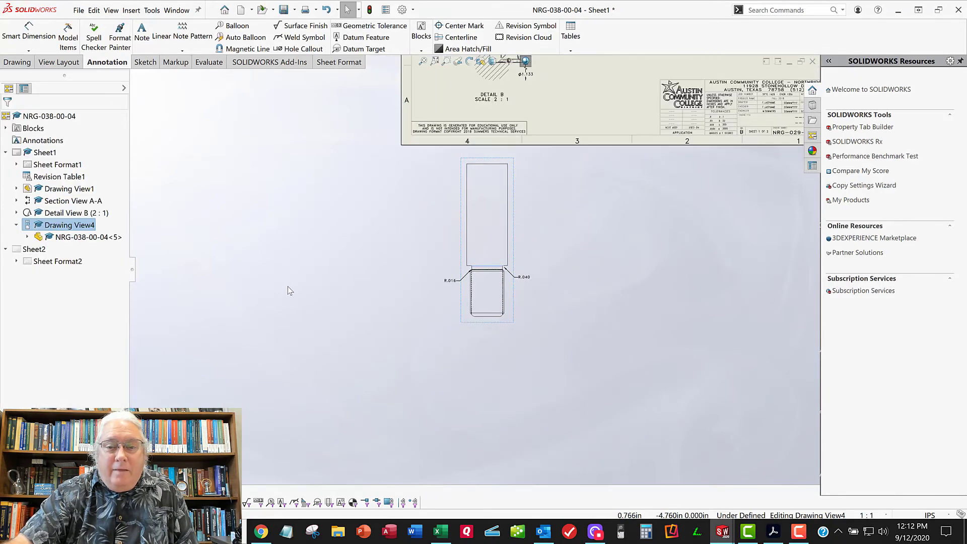
Try to move the shoulder fillet's radius dimension from the projected view into Detail B, shifting the projected view closer to it
{"action": "scroll", "coordinate": [535, 308], "scroll_direction": "down", "scroll_amount": 3}
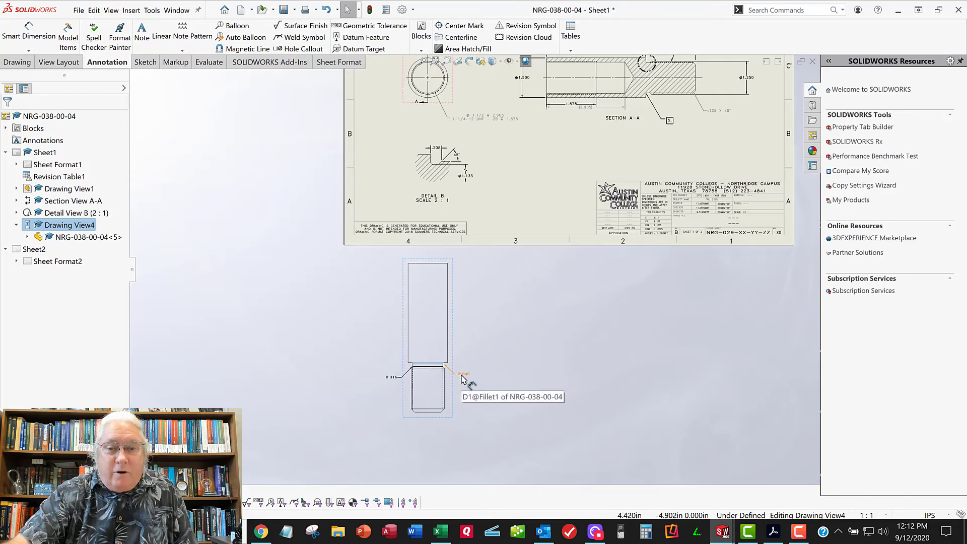
{"action": "left_click_drag", "start_coordinate": [462, 378], "coordinate": [486, 212]}
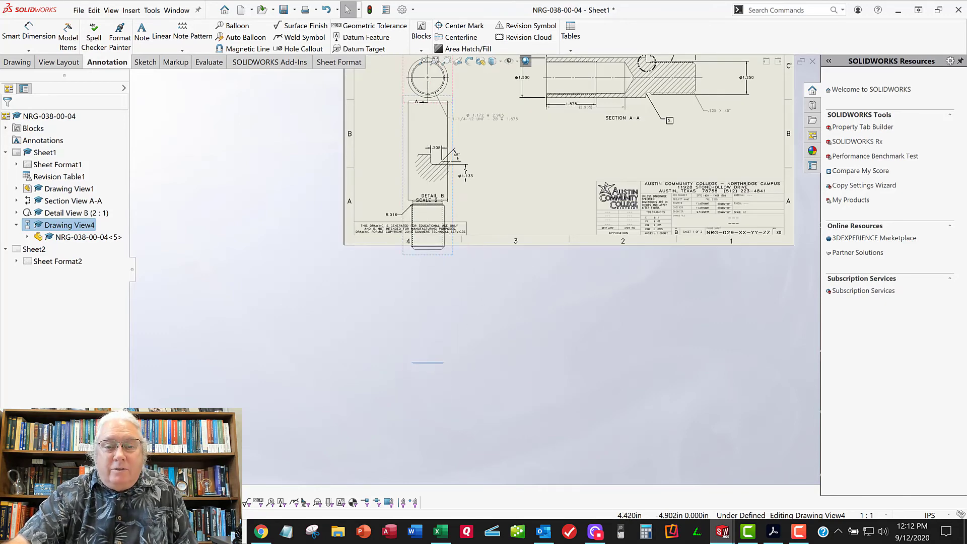
{"action": "scroll", "coordinate": [445, 156], "scroll_direction": "down", "scroll_amount": 5}
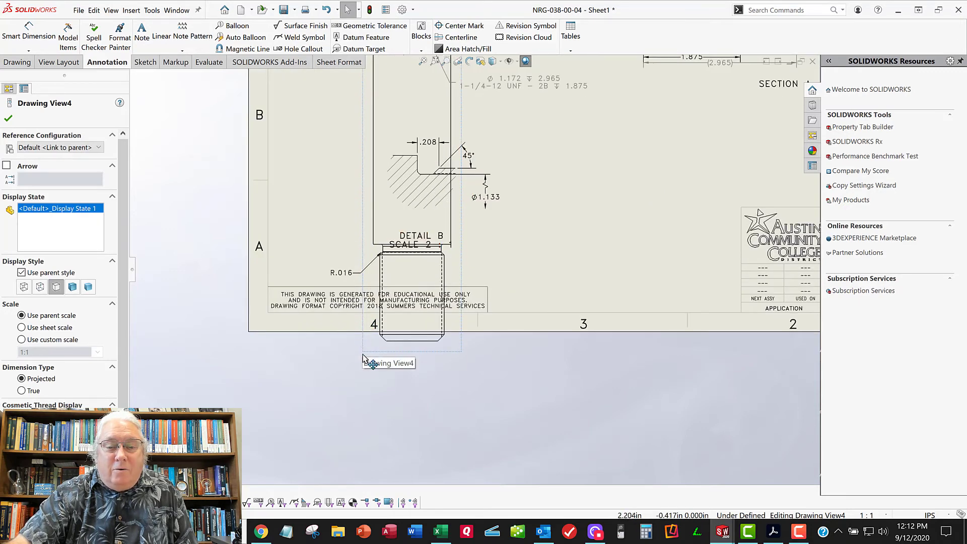
{"action": "left_click_drag", "start_coordinate": [365, 355], "coordinate": [356, 453]}
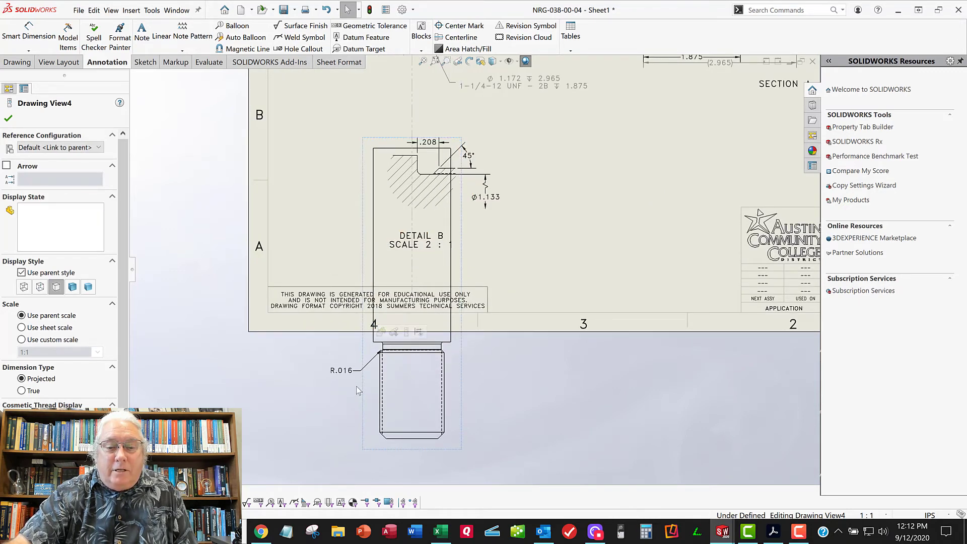
{"action": "left_click", "coordinate": [500, 386]}
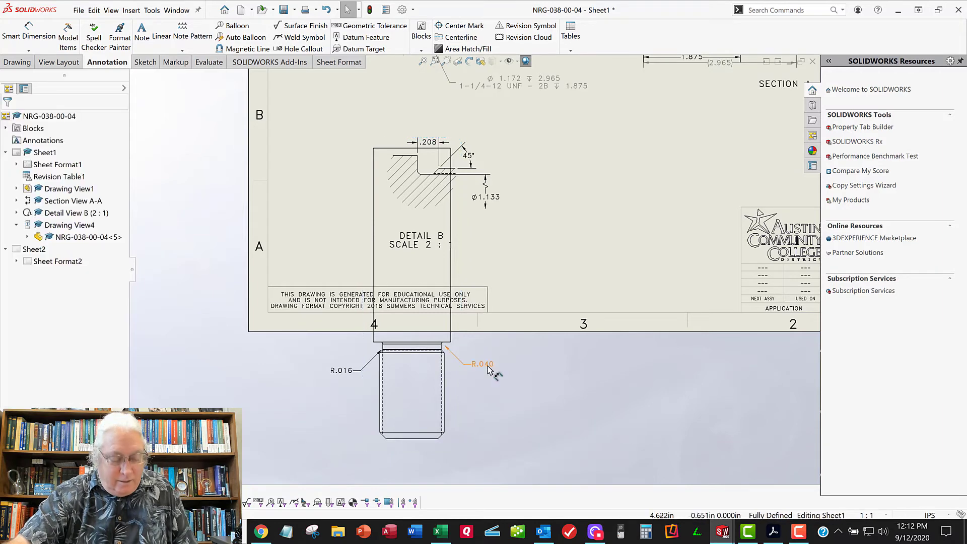
{"action": "left_click", "coordinate": [483, 366]}
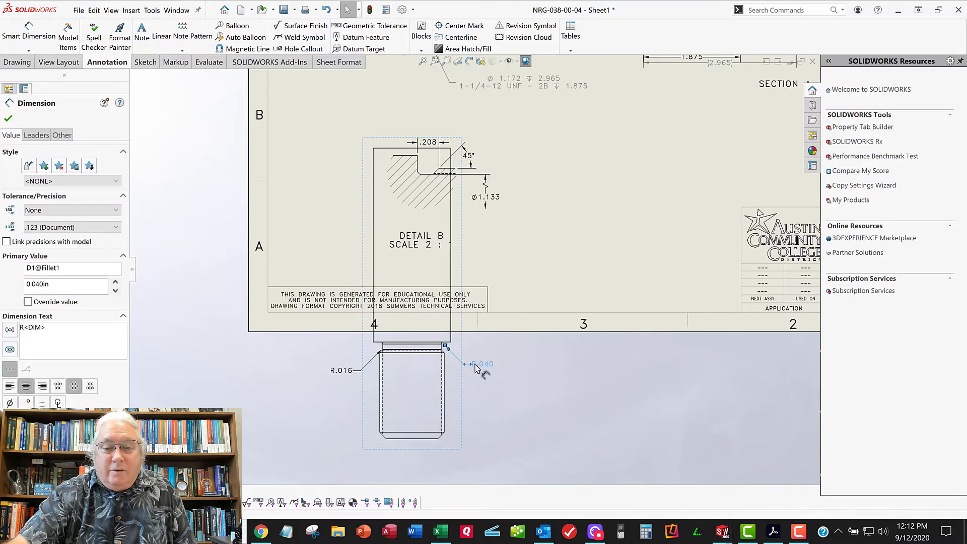
{"action": "left_click_drag", "start_coordinate": [478, 368], "coordinate": [479, 322]}
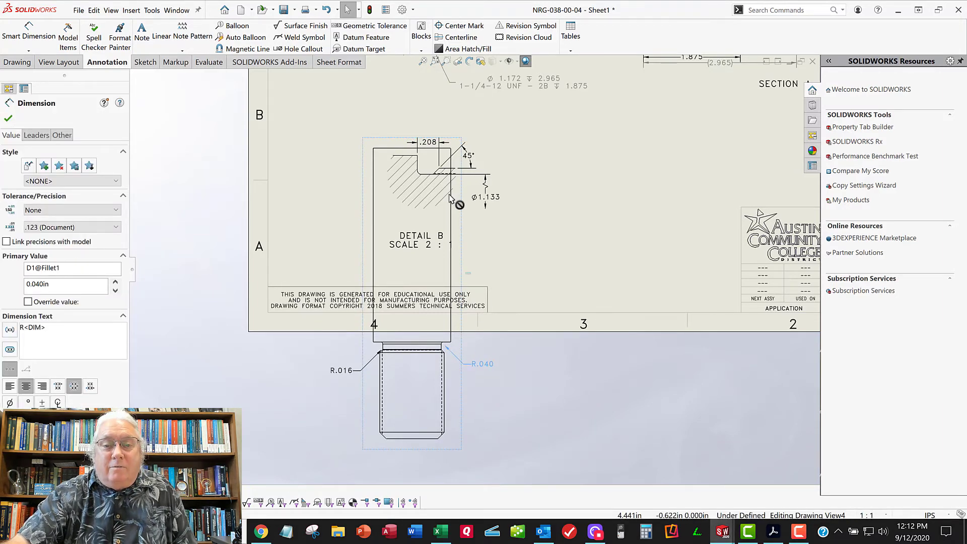
{"action": "left_click_drag", "start_coordinate": [433, 169], "coordinate": [436, 204], "text": "shift"}
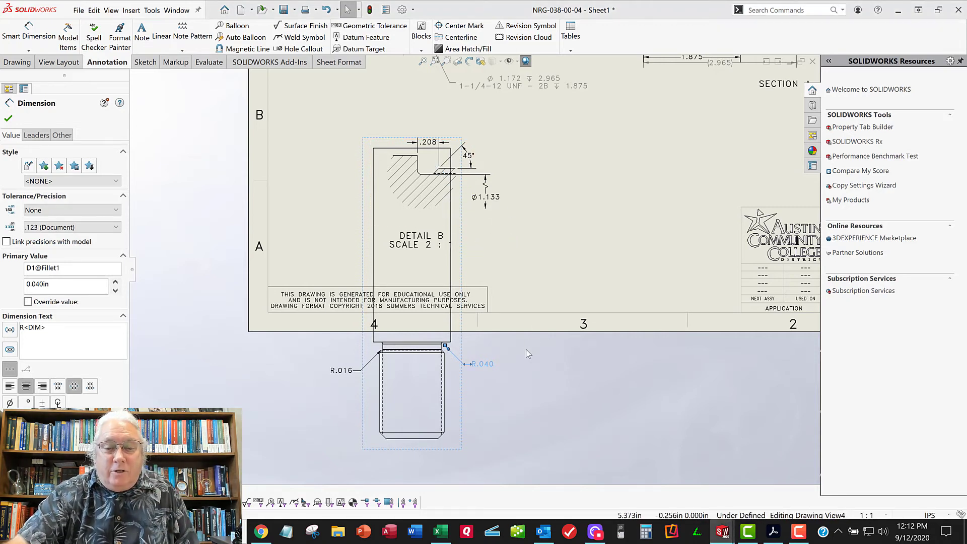
{"action": "left_click", "coordinate": [473, 405]}
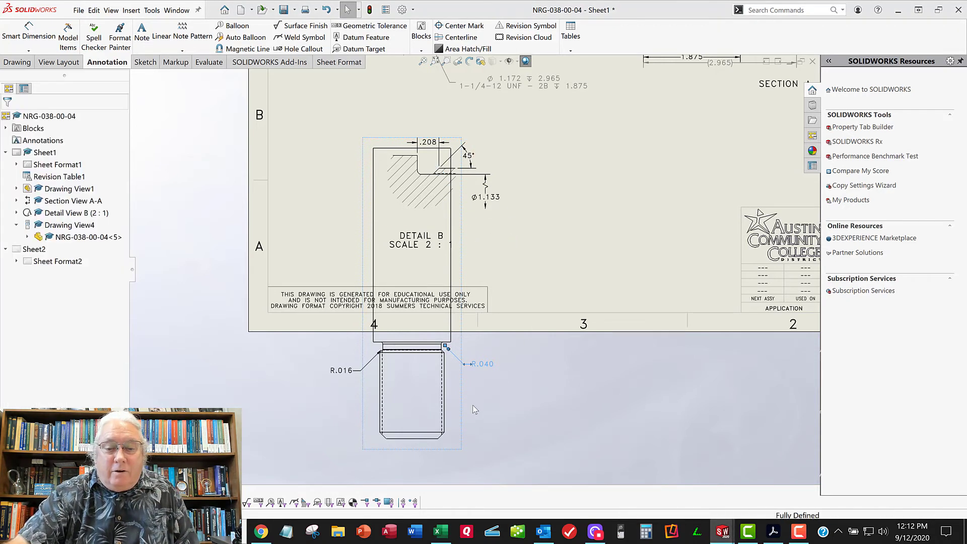
Delete the projected view that overlaps Detail B, together with its fillet dimensions
{"action": "left_click", "coordinate": [459, 449]}
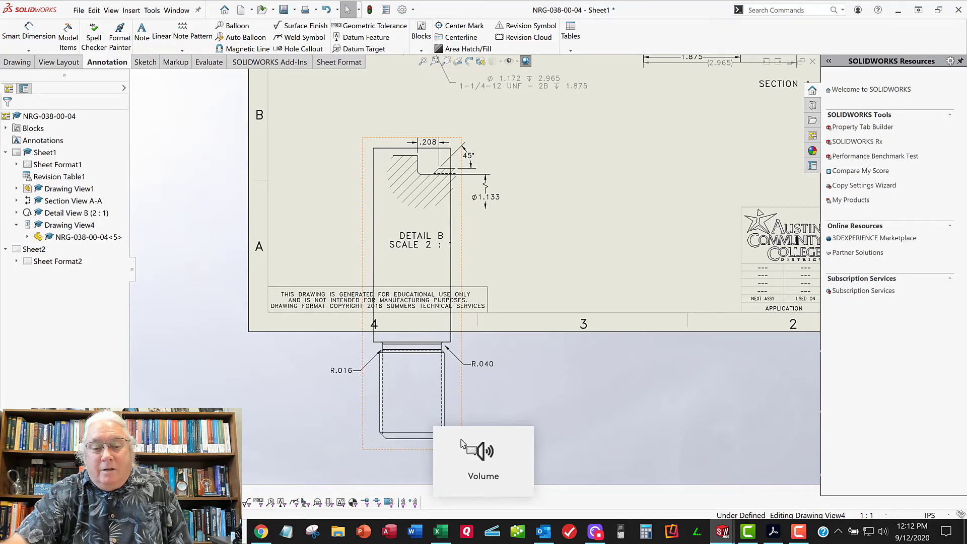
{"action": "left_click", "coordinate": [486, 422]}
{"action": "left_click", "coordinate": [366, 452]}
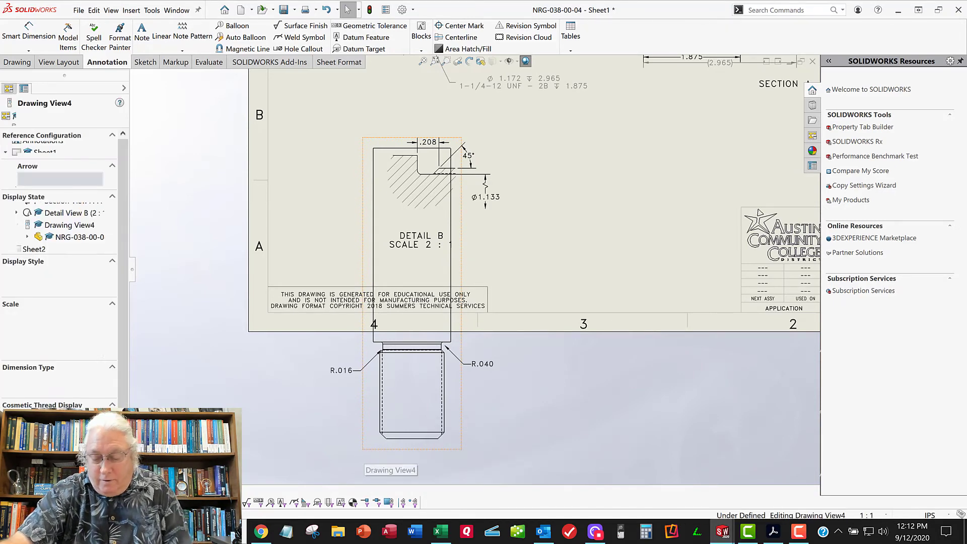
{"action": "key", "text": "Delete"}
{"action": "left_click", "coordinate": [574, 214]}
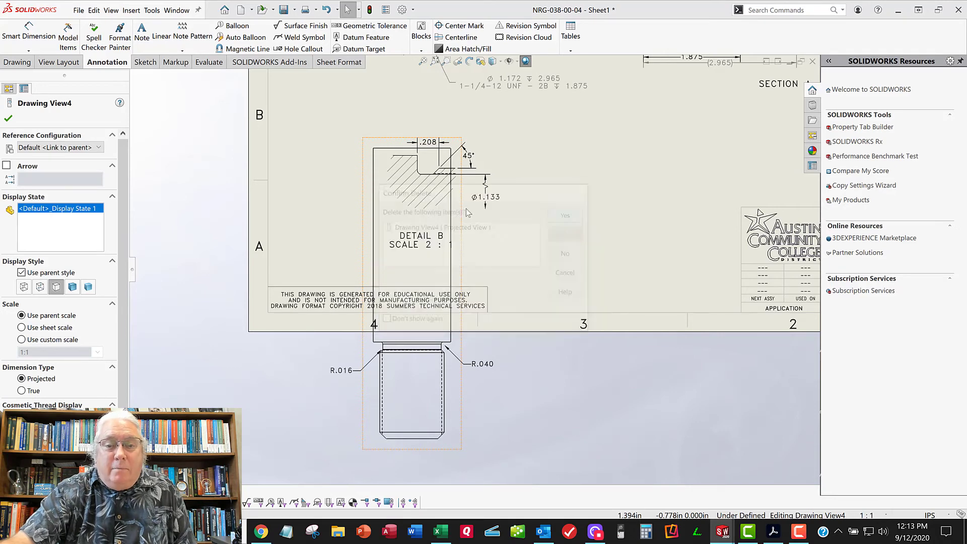
Dimension the radius of the shoulder-side relief fillet in Detail B with Smart Dimension, placing the text below and left of the hatching
{"action": "middle_click_drag", "start_coordinate": [457, 180], "coordinate": [448, 227]}
{"action": "scroll", "coordinate": [409, 207], "scroll_direction": "down", "scroll_amount": 7}
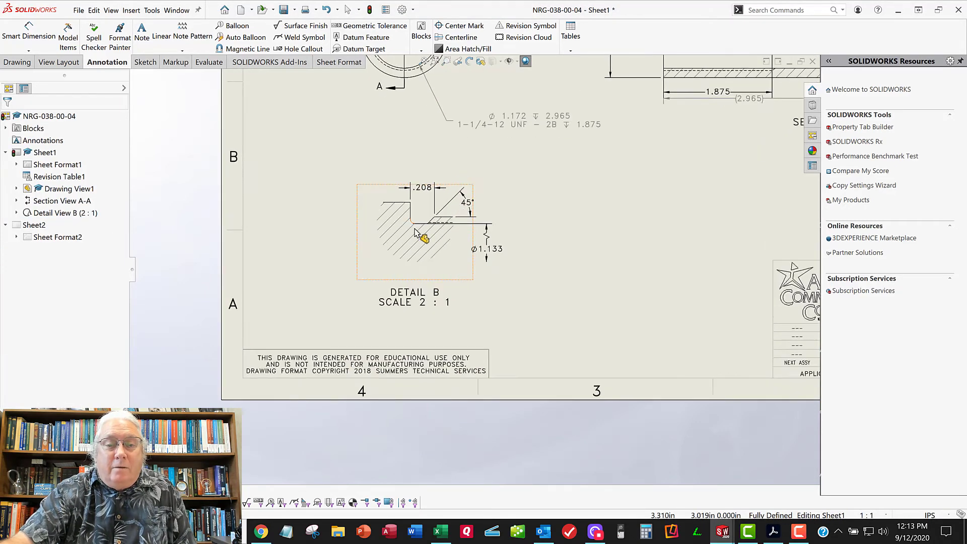
{"action": "left_click", "coordinate": [40, 44]}
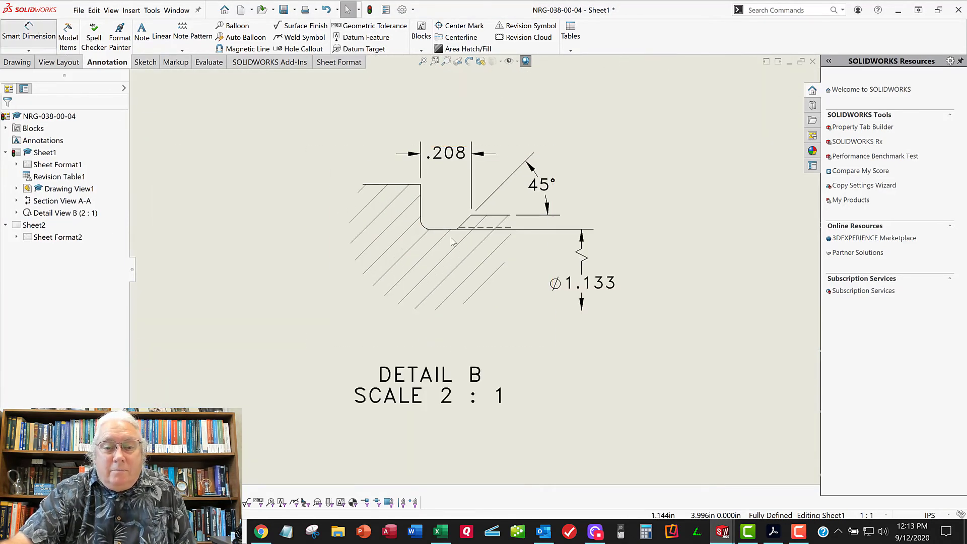
{"action": "left_click", "coordinate": [426, 227]}
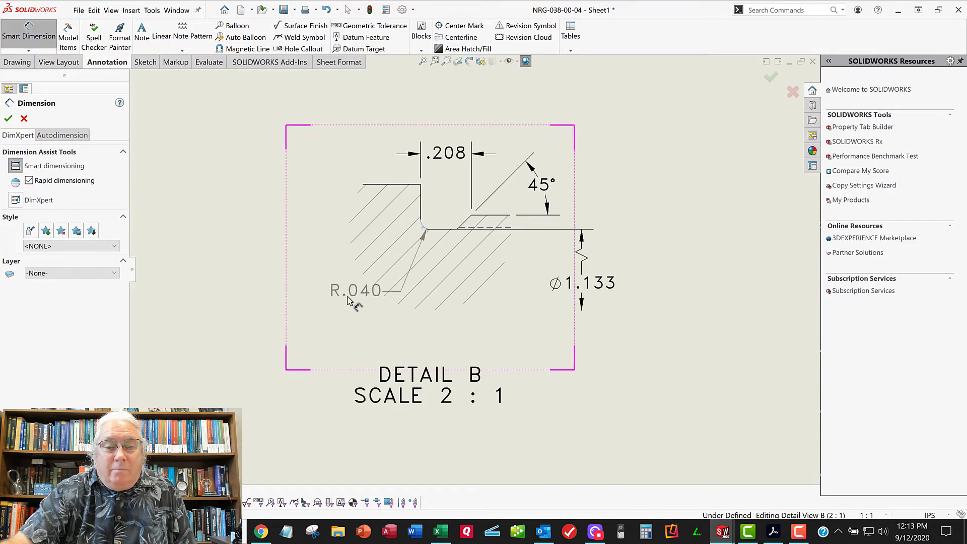
{"action": "left_click", "coordinate": [265, 333]}
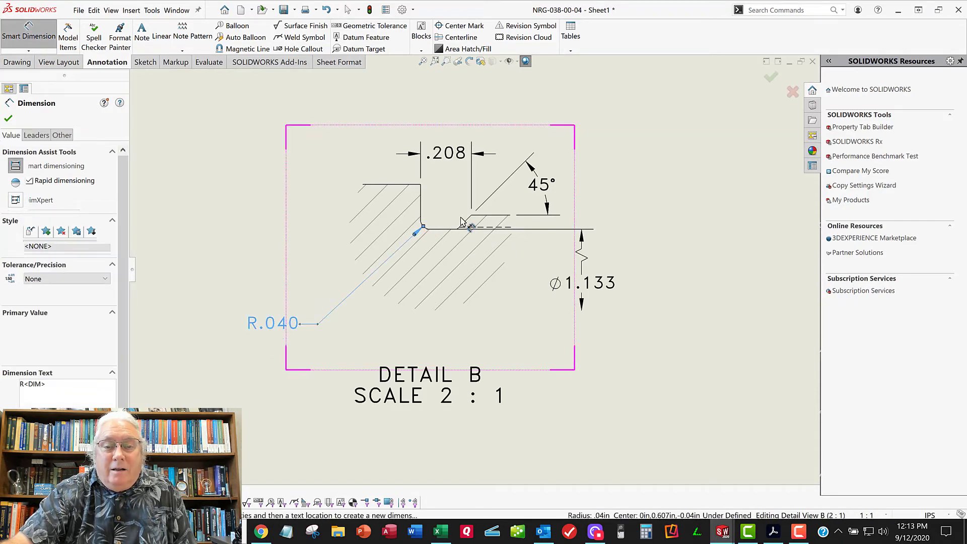
Dimension the radius of the small fillet at the foot of the 45° chamfer in Detail B, placing the text below the profile
{"action": "scroll", "coordinate": [463, 226], "scroll_direction": "down", "scroll_amount": 5}
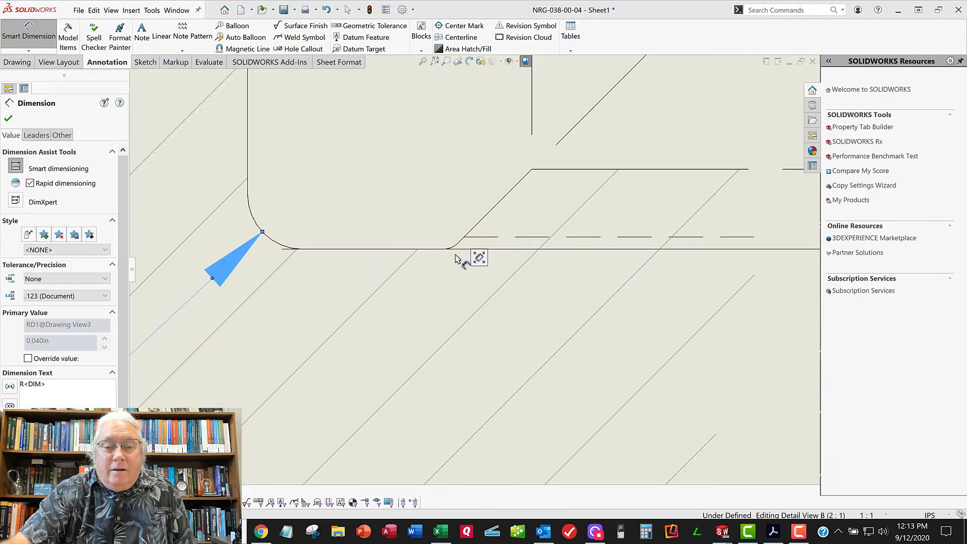
{"action": "scroll", "coordinate": [478, 316], "scroll_direction": "up", "scroll_amount": 5}
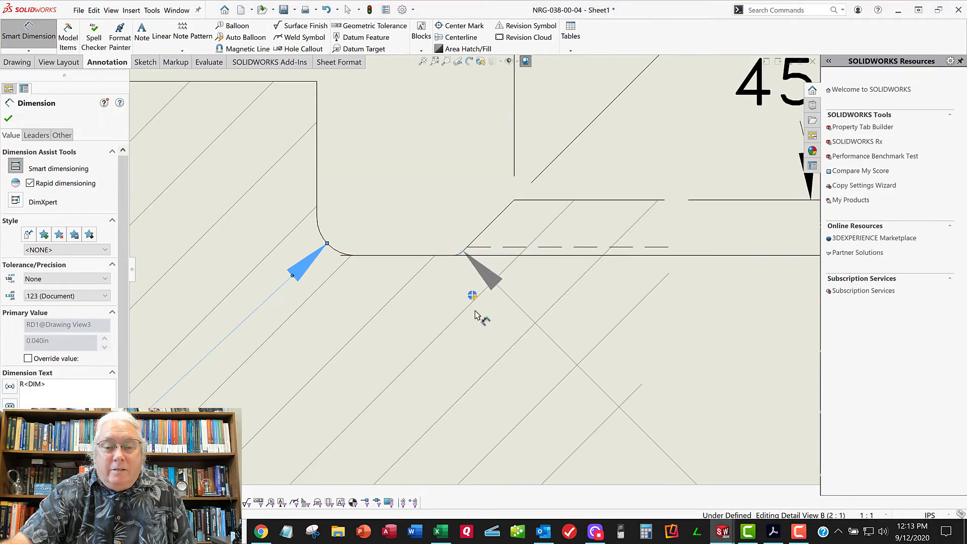
{"action": "scroll", "coordinate": [475, 311], "scroll_direction": "up", "scroll_amount": 2}
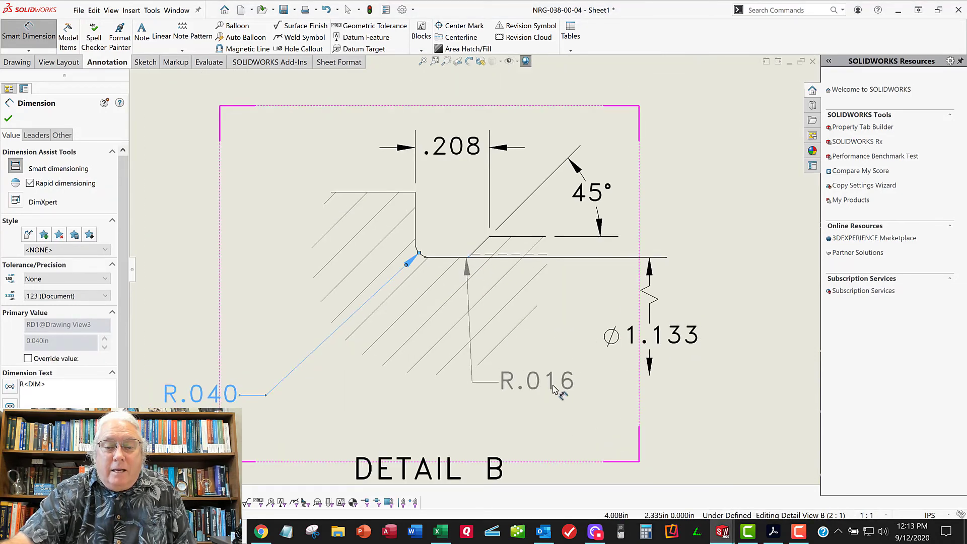
{"action": "left_click", "coordinate": [564, 393]}
{"action": "left_click", "coordinate": [24, 88]}
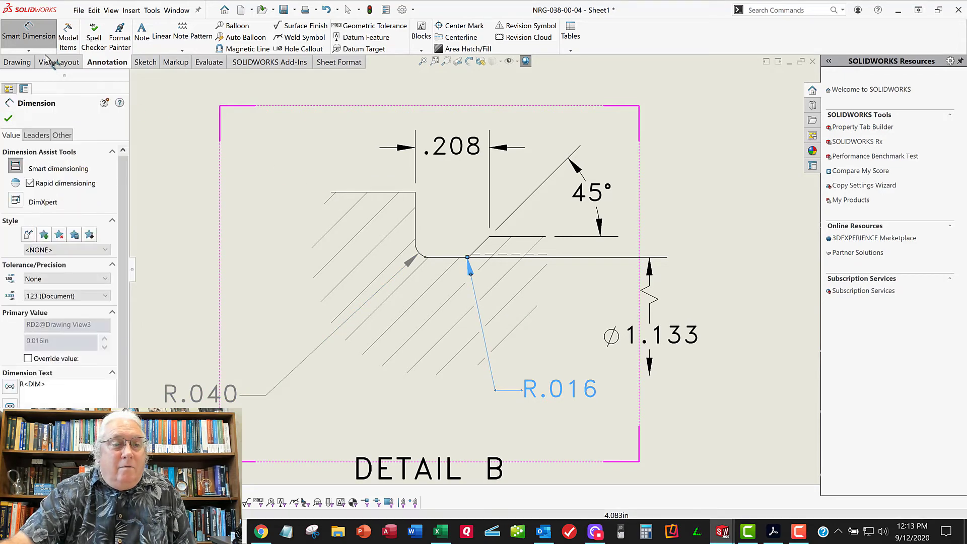
Put the relief width dimension in Detail B in parentheses to mark it as a reference dimension
{"action": "left_click", "coordinate": [457, 156]}
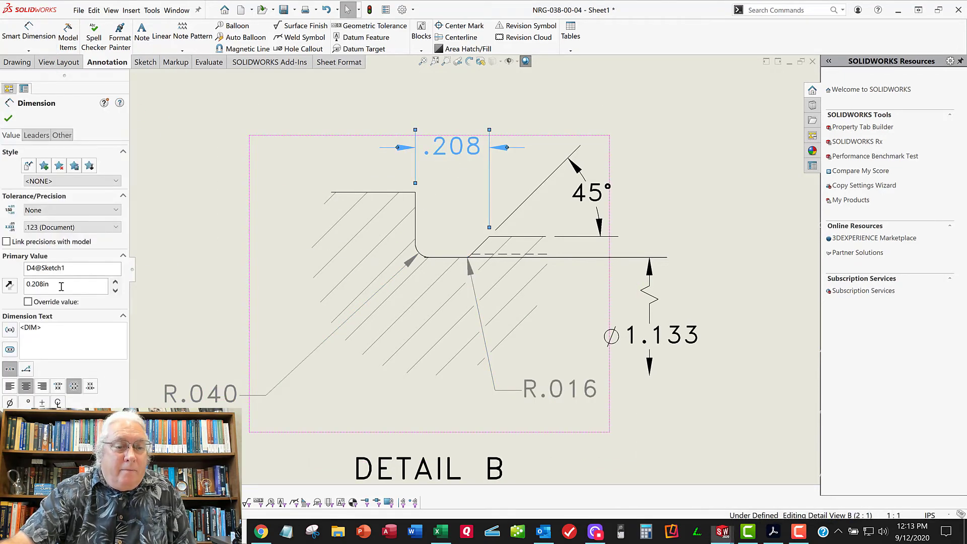
{"action": "left_click", "coordinate": [9, 330]}
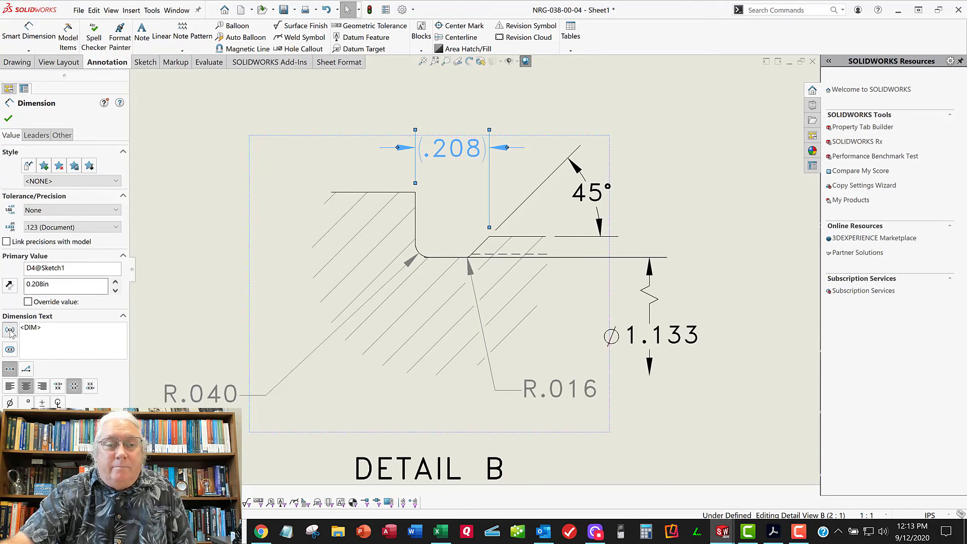
{"action": "left_click", "coordinate": [9, 119]}
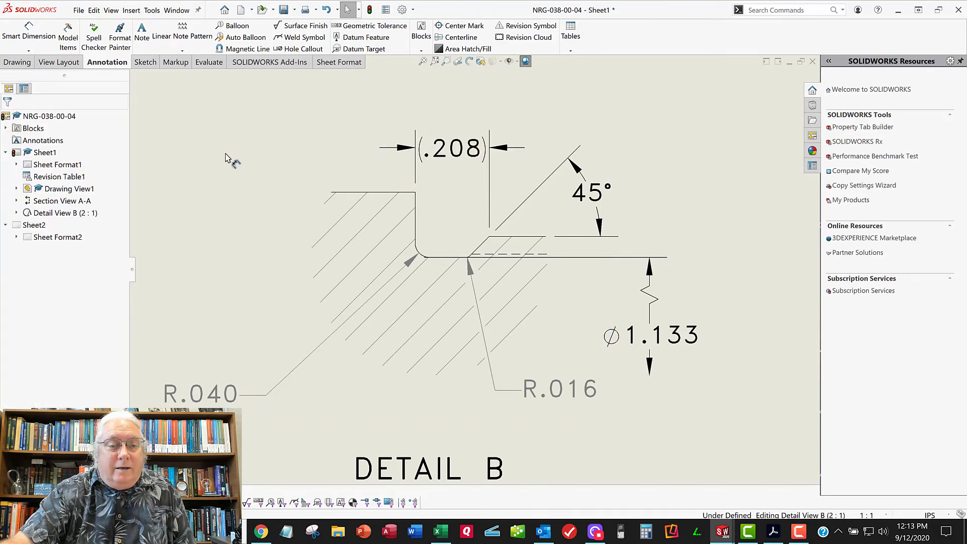
{"action": "scroll", "coordinate": [333, 318], "scroll_direction": "up", "scroll_amount": 3}
{"action": "scroll", "coordinate": [328, 317], "scroll_direction": "up", "scroll_amount": 1}
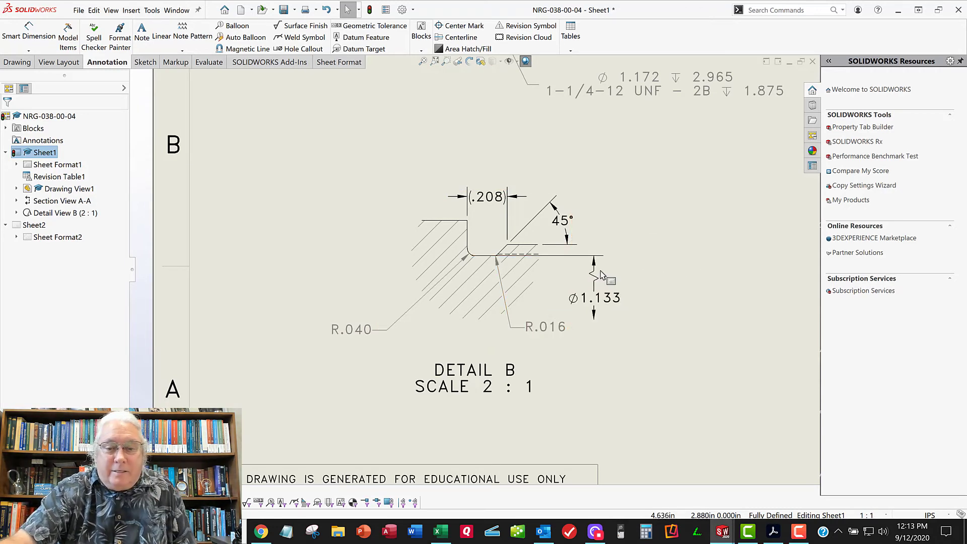
Review the drawing for completeness, checking Detail B, the Section A-A dimensions and the title block tolerances
{"action": "middle_click_drag", "start_coordinate": [637, 264], "coordinate": [608, 318]}
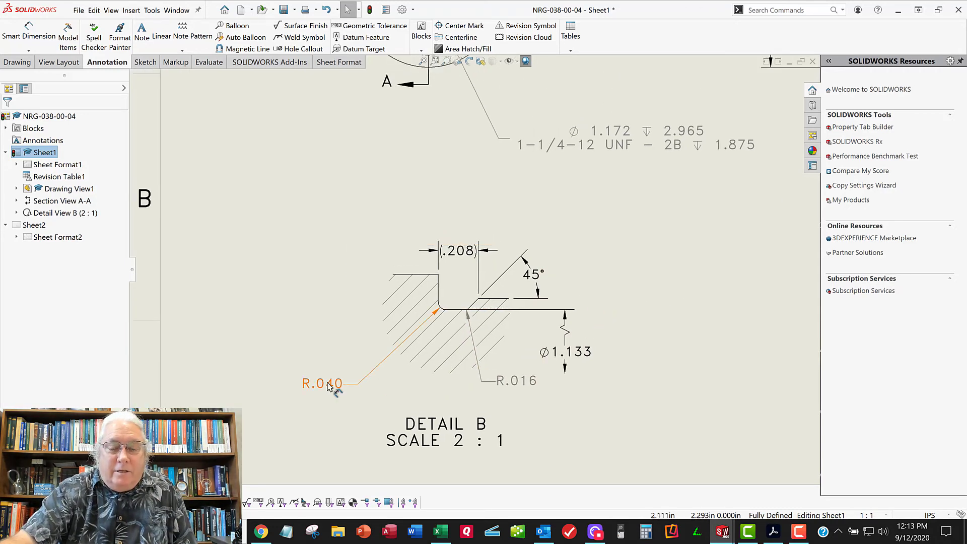
{"action": "scroll", "coordinate": [419, 315], "scroll_direction": "up", "scroll_amount": 3}
{"action": "mouse_move", "coordinate": [594, 262]}
{"action": "middle_mouse_down"}
{"action": "mouse_move", "coordinate": [519, 346]}
{"action": "mouse_move", "coordinate": [276, 392]}
{"action": "middle_mouse_up"}
{"action": "scroll", "coordinate": [529, 341], "scroll_direction": "up", "scroll_amount": 1}
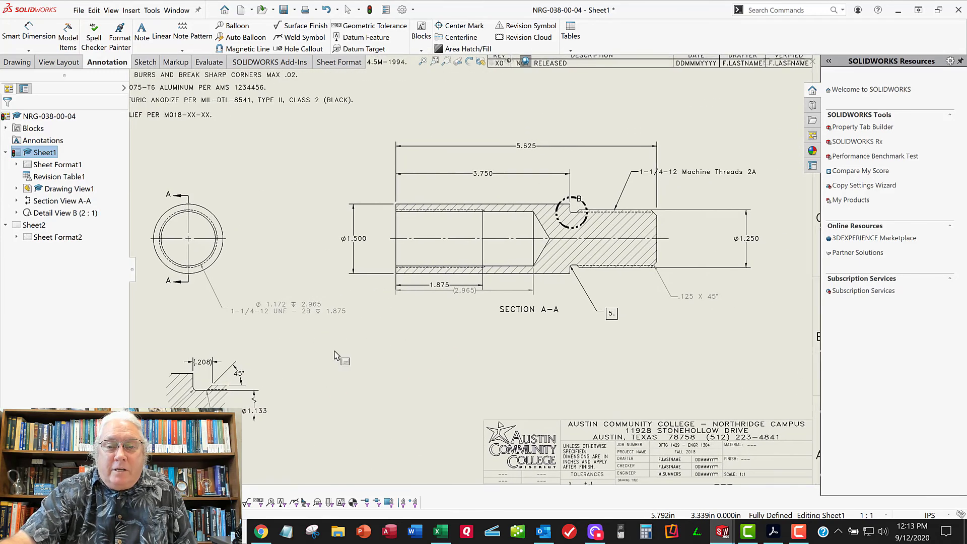
{"action": "scroll", "coordinate": [338, 356], "scroll_direction": "down", "scroll_amount": 1}
{"action": "middle_click_drag", "start_coordinate": [612, 135], "coordinate": [557, 194]}
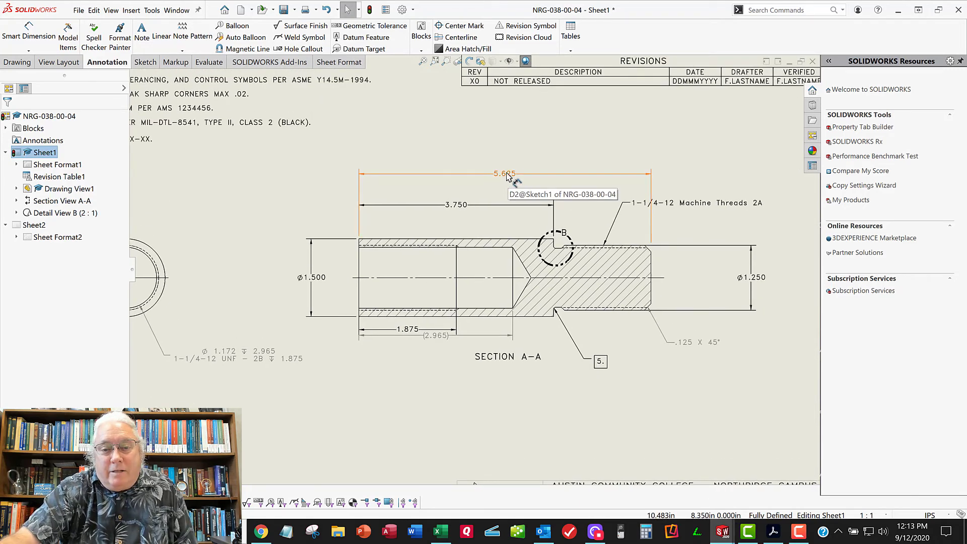
{"action": "middle_click_drag", "start_coordinate": [589, 416], "coordinate": [549, 230]}
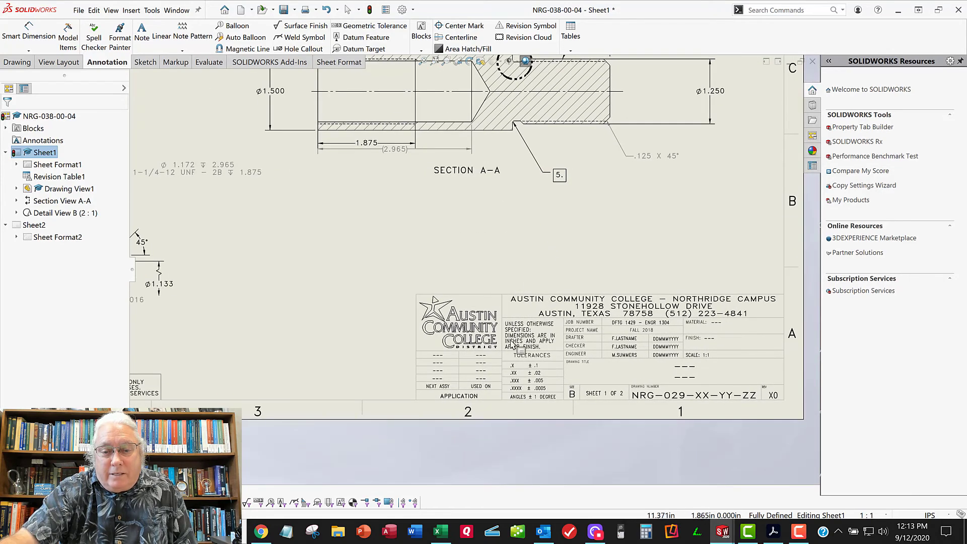
{"action": "key", "text": "f"}
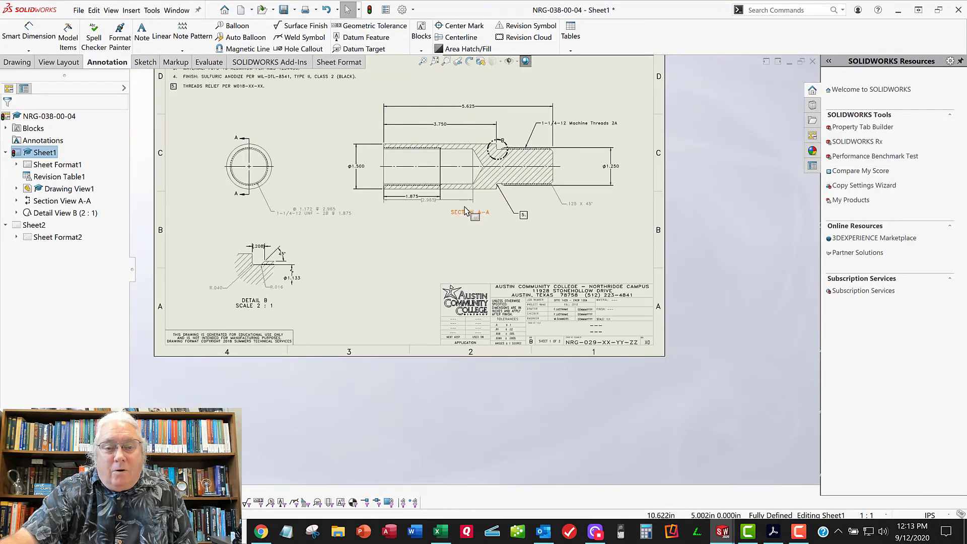
{"action": "scroll", "coordinate": [417, 164], "scroll_direction": "down", "scroll_amount": 5}
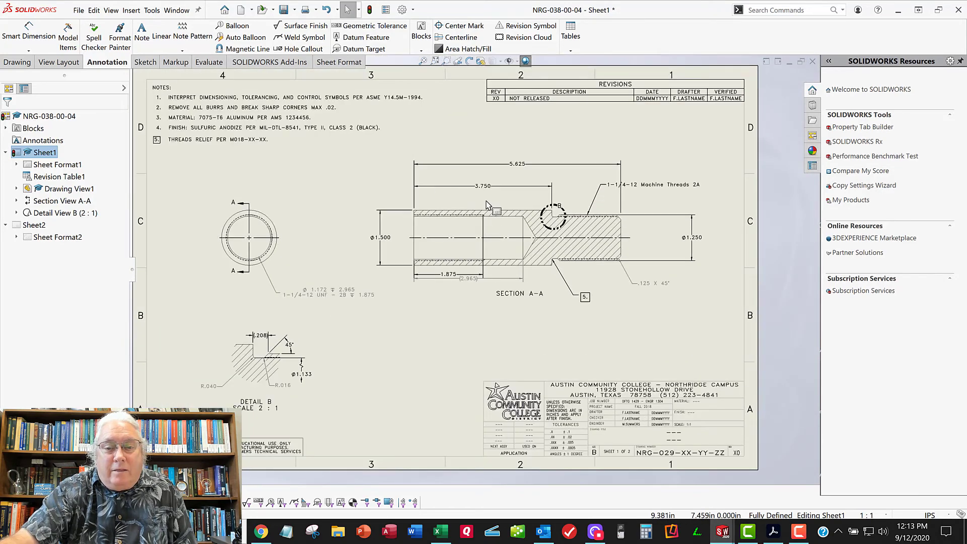
{"action": "scroll", "coordinate": [524, 360], "scroll_direction": "up", "scroll_amount": 4}
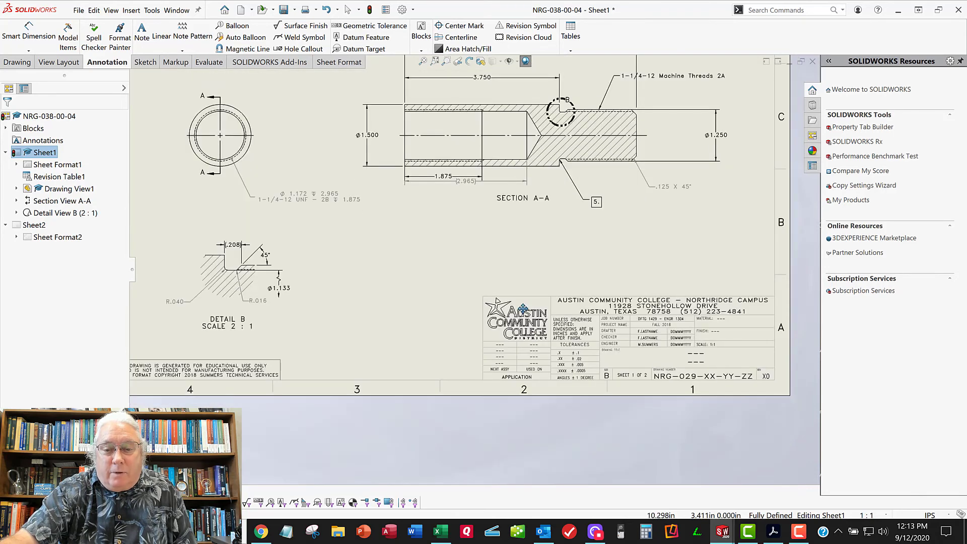
{"action": "scroll", "coordinate": [534, 317], "scroll_direction": "down", "scroll_amount": 6}
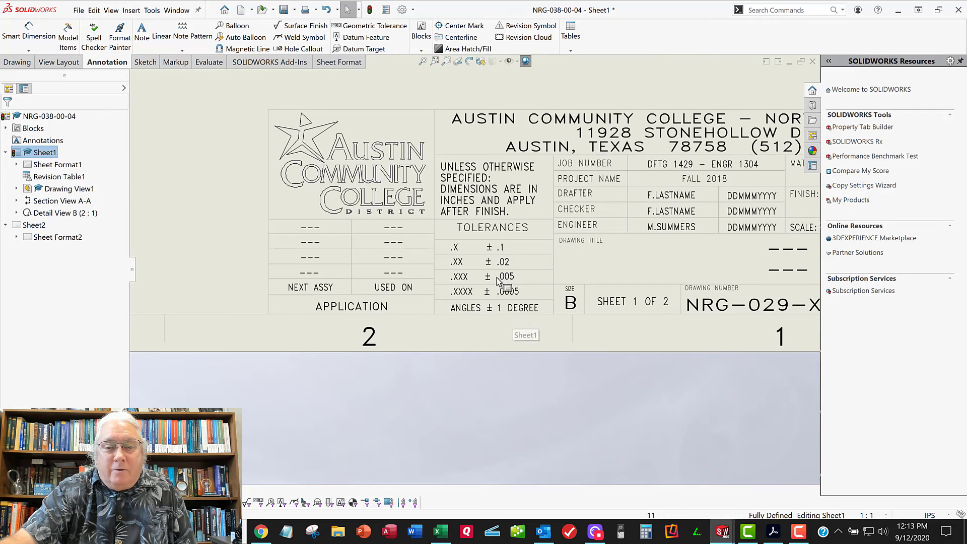
{"action": "scroll", "coordinate": [499, 280], "scroll_direction": "up", "scroll_amount": 4}
{"action": "middle_click_drag", "start_coordinate": [490, 176], "coordinate": [542, 363]}
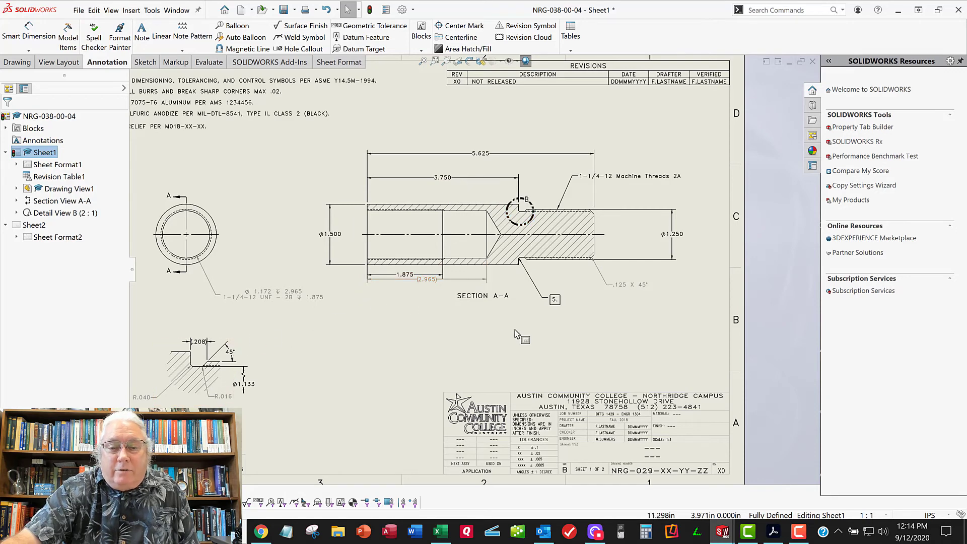
Move the (2.965) reference dimension farther below the section view and lower the SECTION A-A label to clear it
{"action": "middle_click_drag", "start_coordinate": [589, 335], "coordinate": [566, 334]}
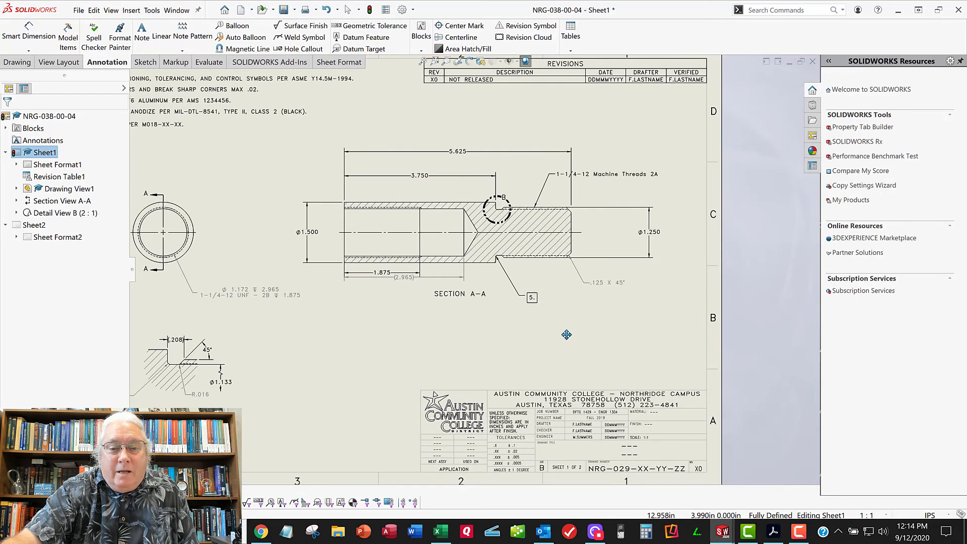
{"action": "left_click", "coordinate": [404, 291]}
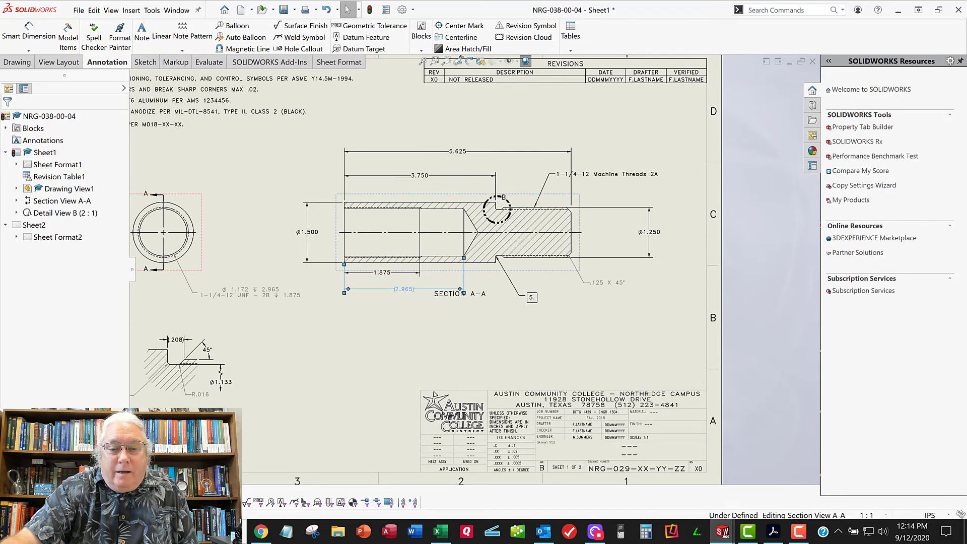
{"action": "left_click_drag", "start_coordinate": [484, 297], "coordinate": [481, 317]}
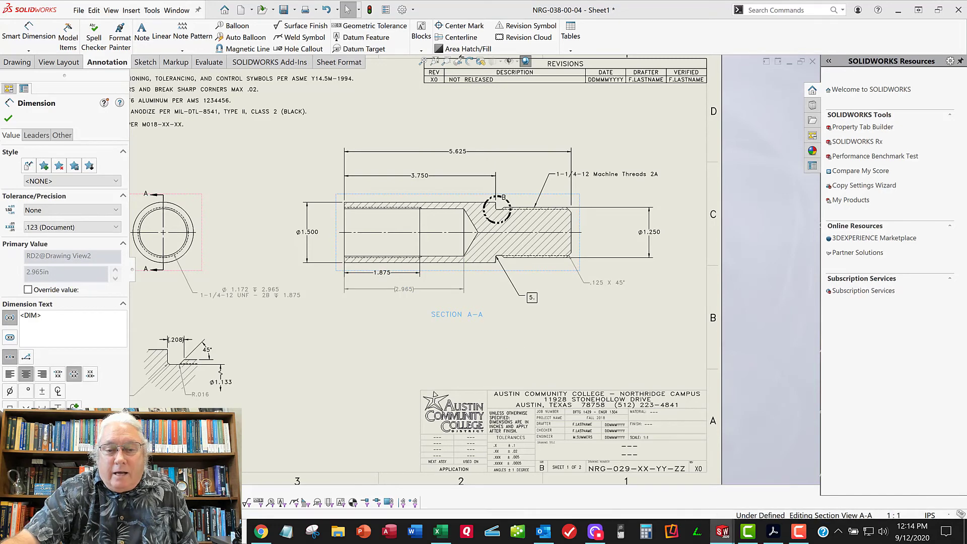
{"action": "left_click", "coordinate": [476, 362]}
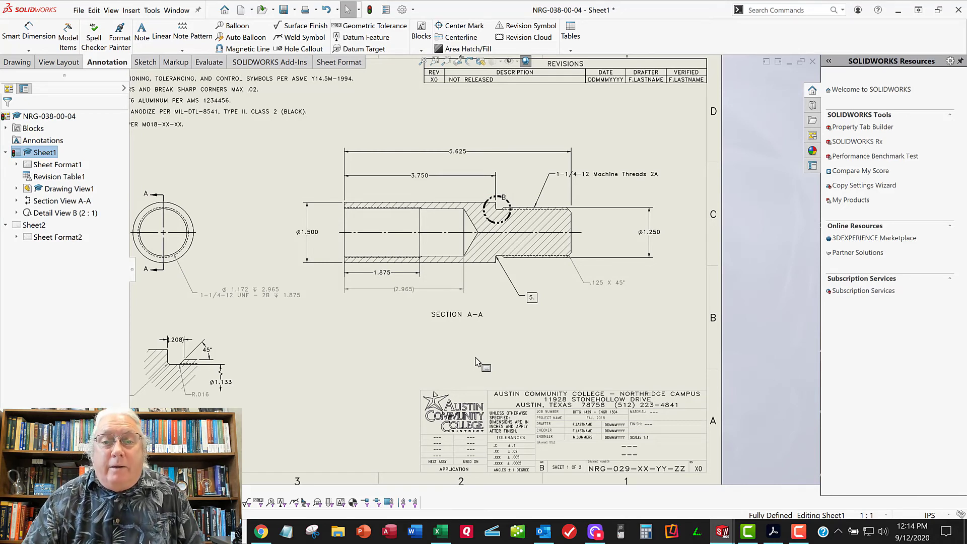
{"action": "key", "text": "f"}
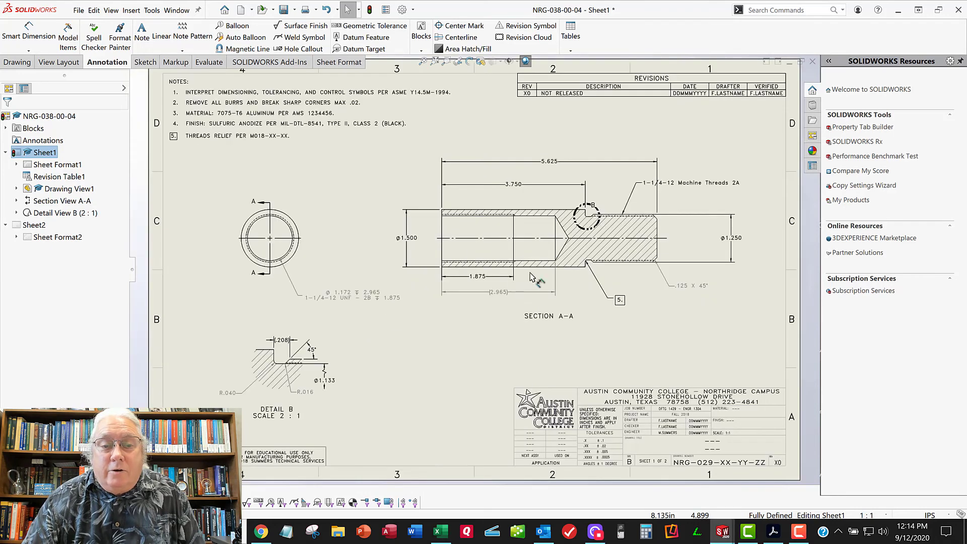
Switch from the drawing to the open part model NRG-038-00-04
{"action": "scroll", "coordinate": [675, 211], "scroll_direction": "up", "scroll_amount": 2}
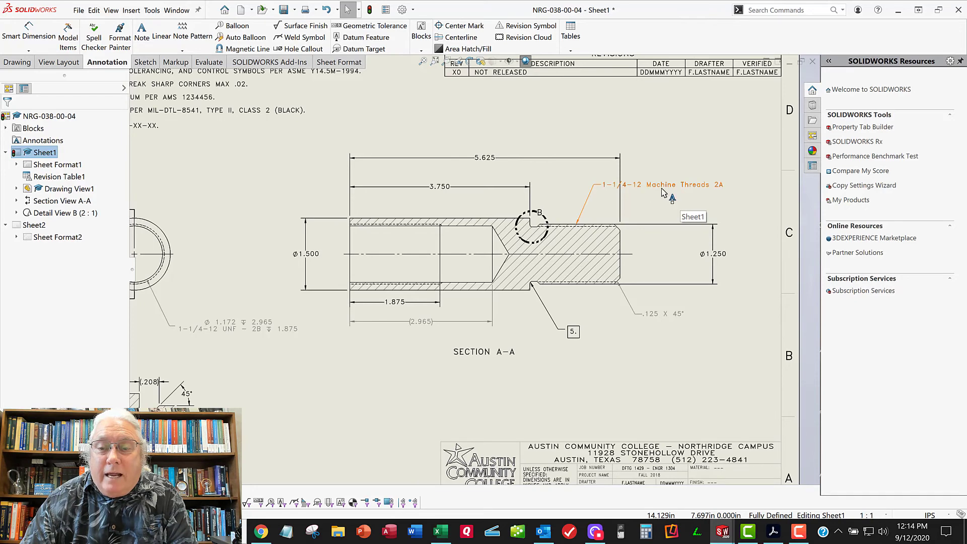
{"action": "mouse_move", "coordinate": [411, 211]}
{"action": "middle_mouse_down"}
{"action": "mouse_move", "coordinate": [460, 217]}
{"action": "mouse_move", "coordinate": [438, 216]}
{"action": "middle_mouse_up"}
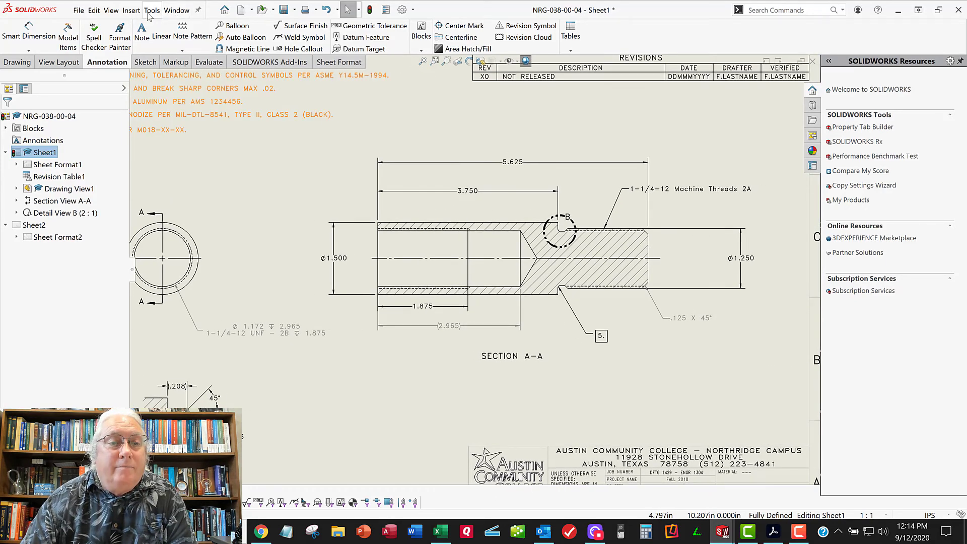
{"action": "left_click", "coordinate": [176, 10]}
{"action": "left_click", "coordinate": [222, 125]}
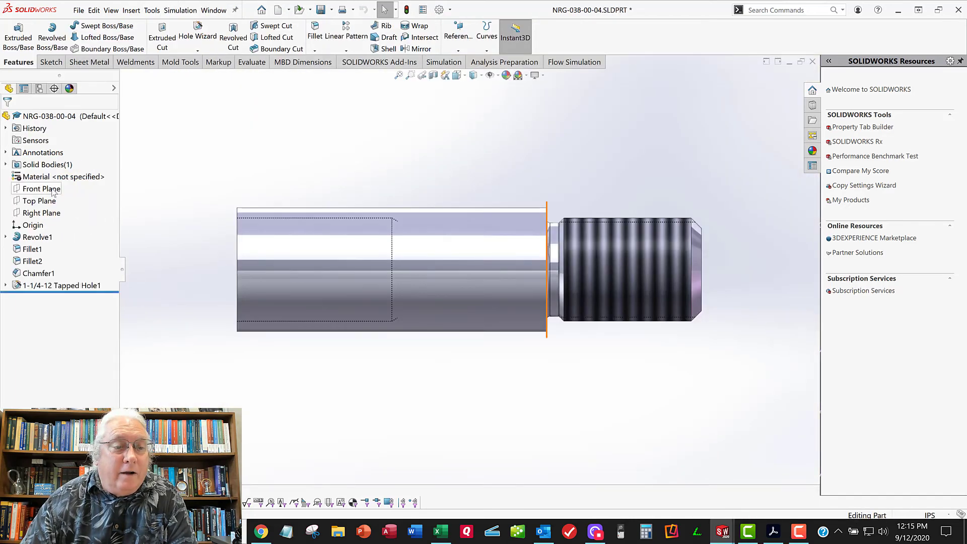
Edit the cosmetic thread under Revolve1, setting its standard to None and its thread callout to 1-1/4-12 UNF-2A
{"action": "left_click", "coordinate": [6, 237]}
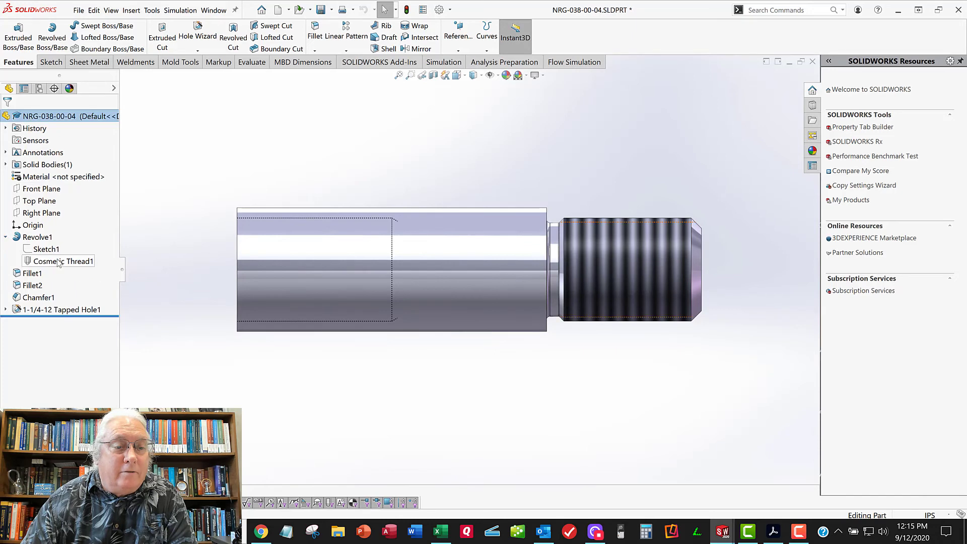
{"action": "right_click", "coordinate": [60, 261]}
{"action": "key", "text": "Escape"}
{"action": "left_click", "coordinate": [214, 259]}
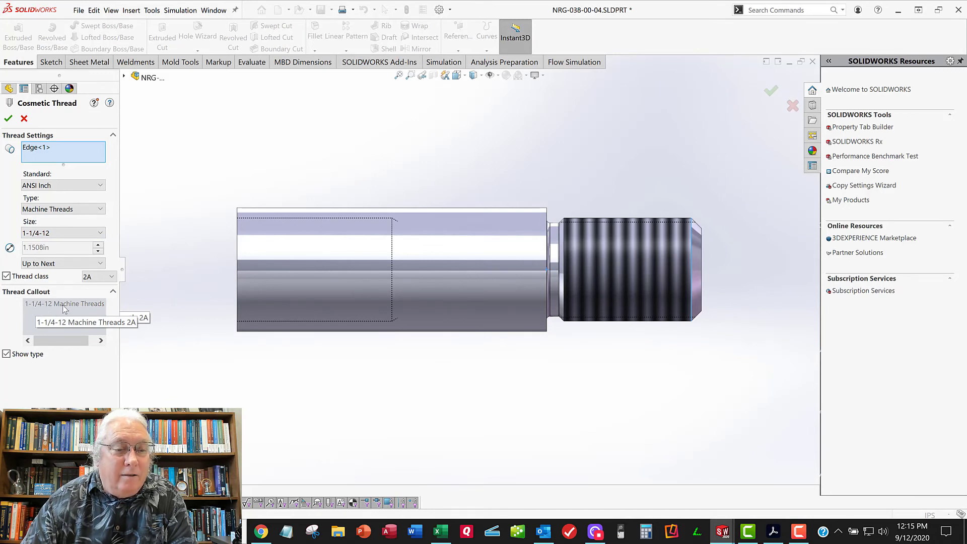
{"action": "left_click", "coordinate": [50, 187]}
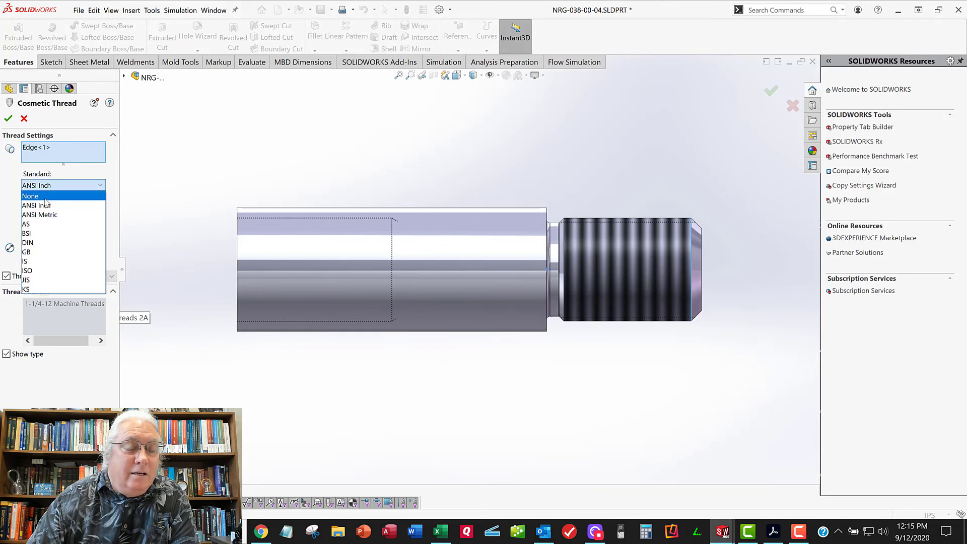
{"action": "left_click", "coordinate": [44, 197]}
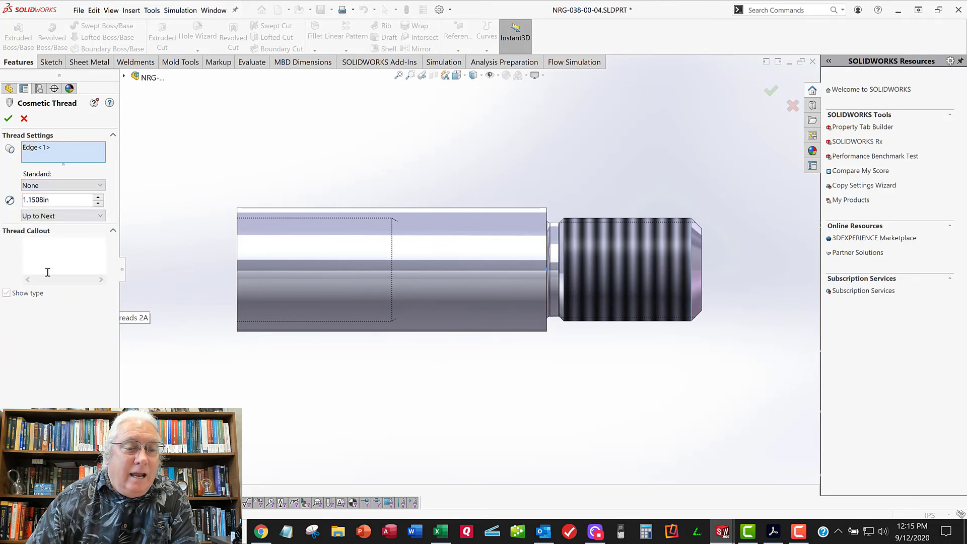
{"action": "left_click", "coordinate": [58, 244]}
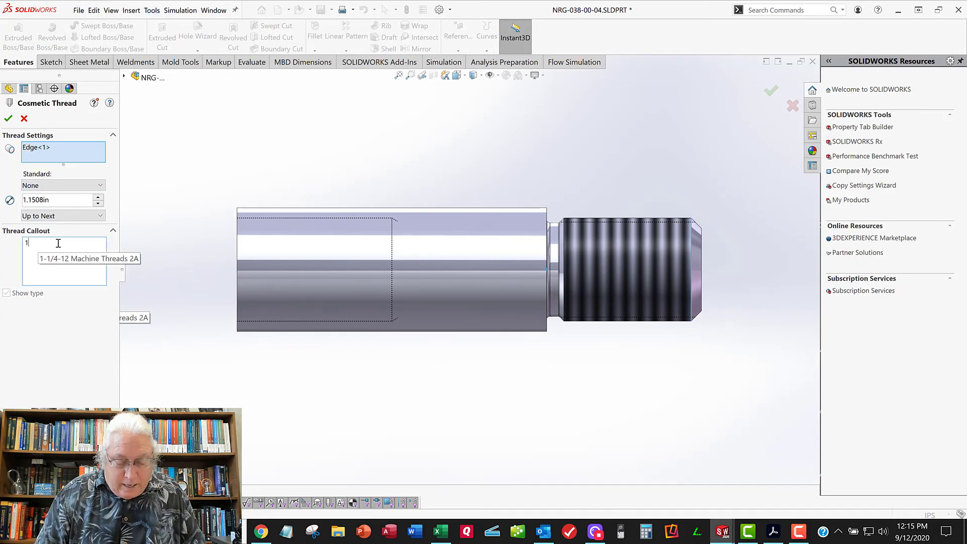
{"action": "type", "text": "1/4-"}
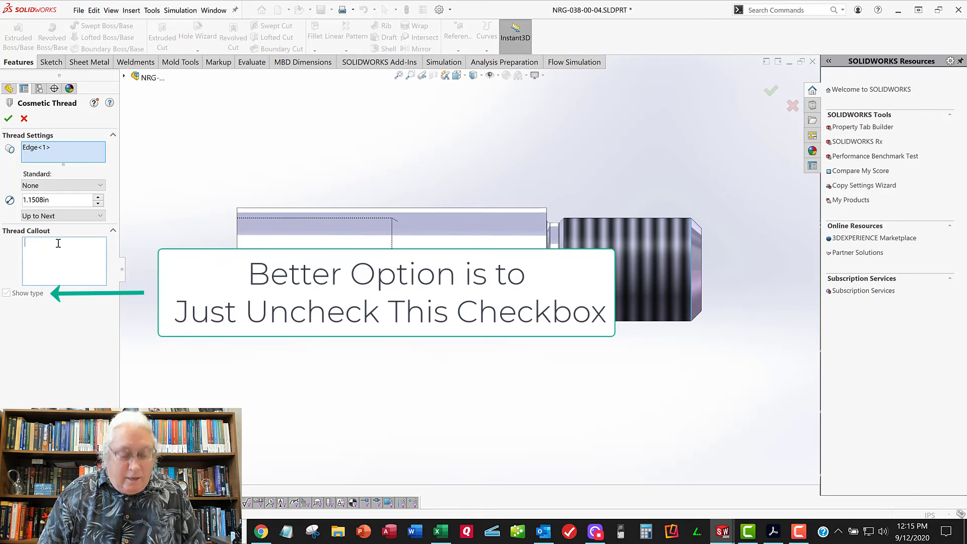
{"action": "key", "text": "BackSpace"}
{"action": "key", "text": "BackSpace"}
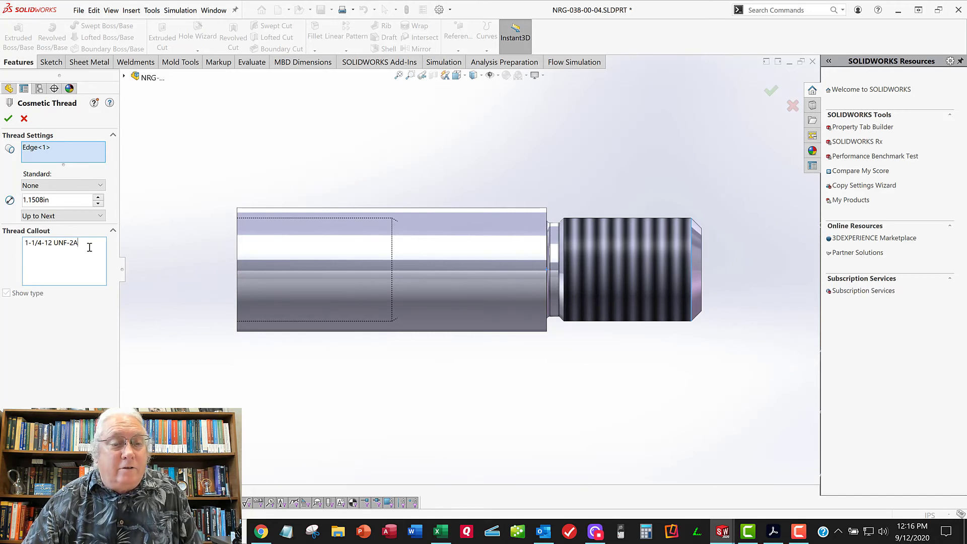
{"action": "left_click", "coordinate": [9, 119]}
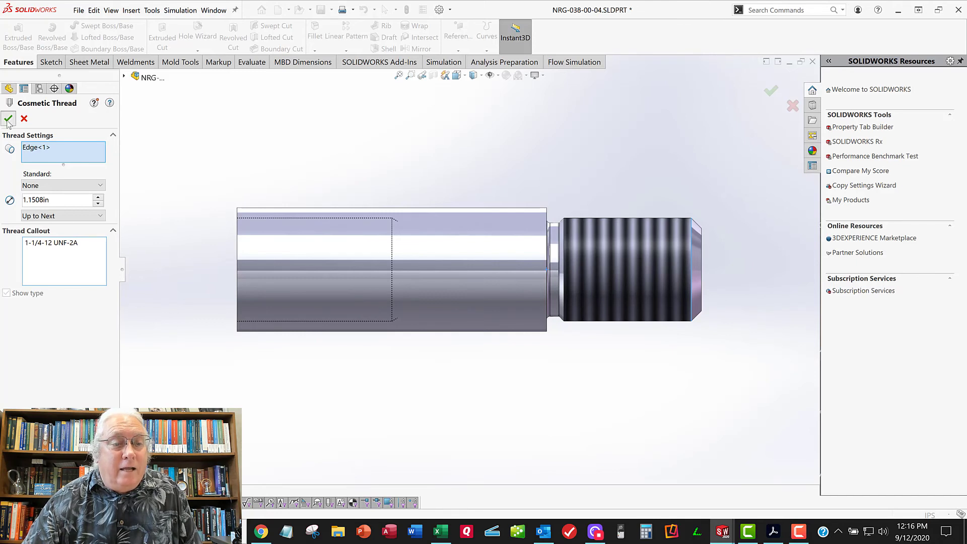
Save the part and return to its drawing
{"action": "left_click", "coordinate": [78, 11]}
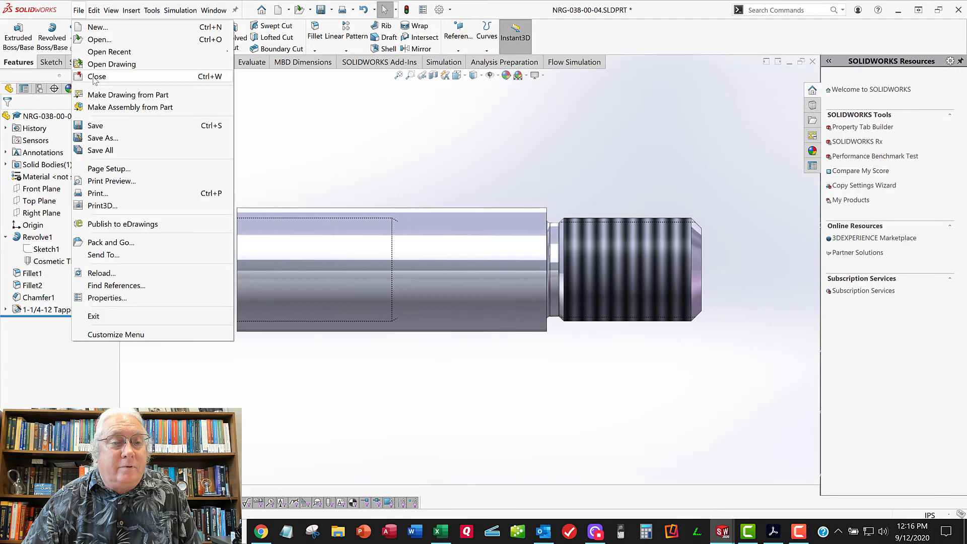
{"action": "left_click", "coordinate": [93, 124]}
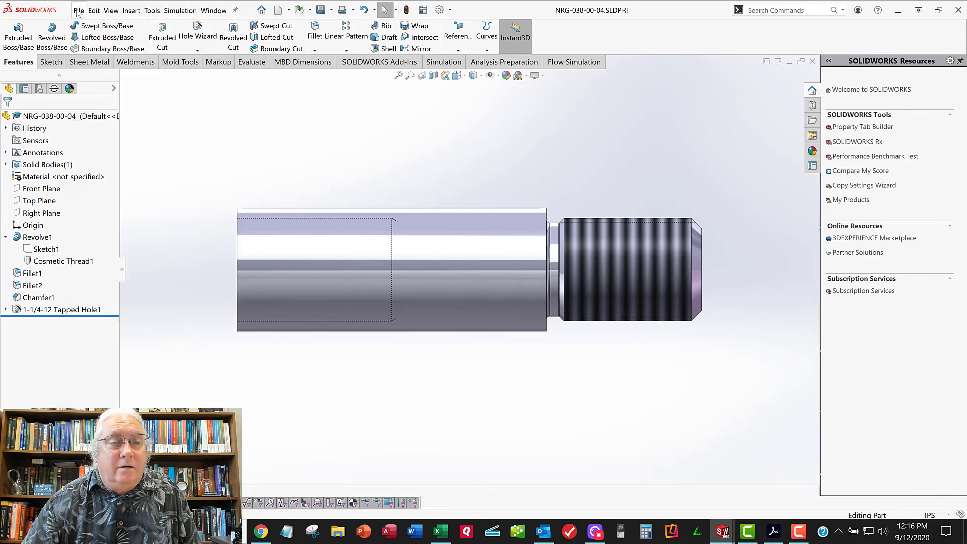
{"action": "left_click", "coordinate": [94, 11]}
{"action": "mouse_move", "coordinate": [78, 10]}
{"action": "left_click", "coordinate": [98, 64]}
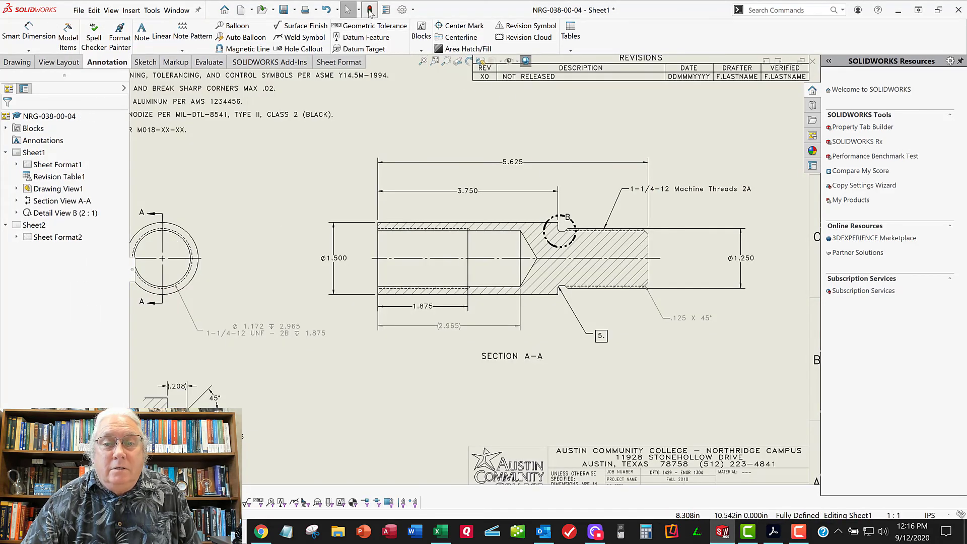
Try to import marked dimensions, hole callouts and notes from the threaded end's model feature into all views with Model Items
{"action": "left_click", "coordinate": [681, 191]}
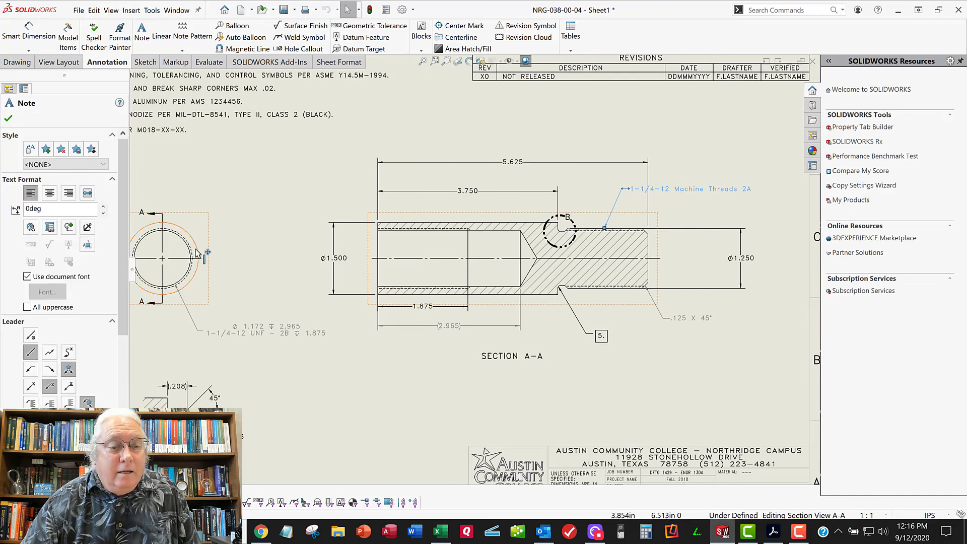
{"action": "left_click", "coordinate": [588, 206]}
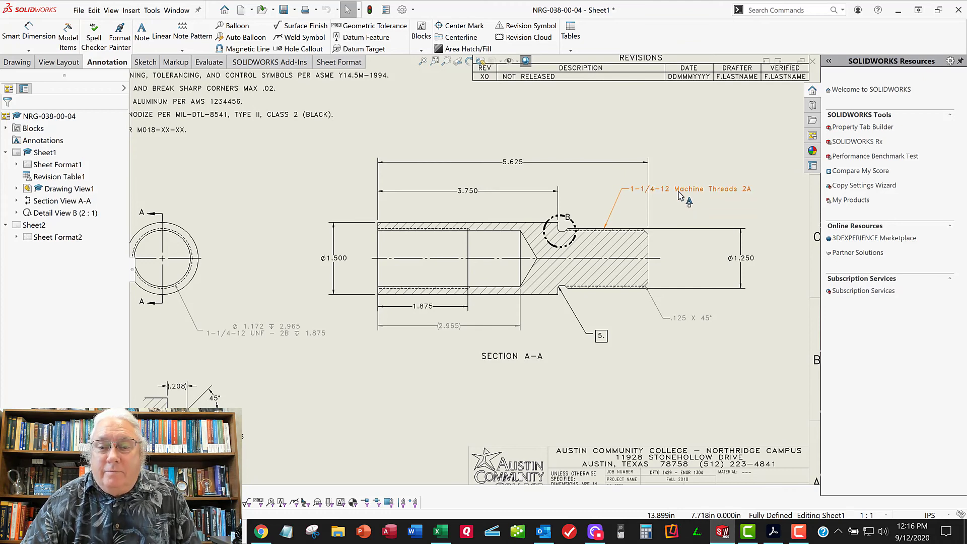
{"action": "left_click", "coordinate": [69, 37]}
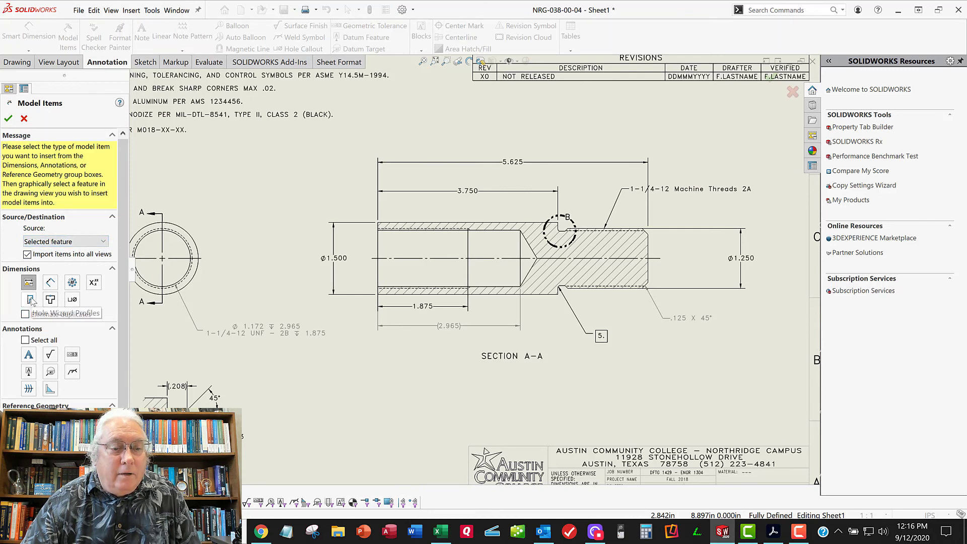
{"action": "left_click", "coordinate": [74, 301]}
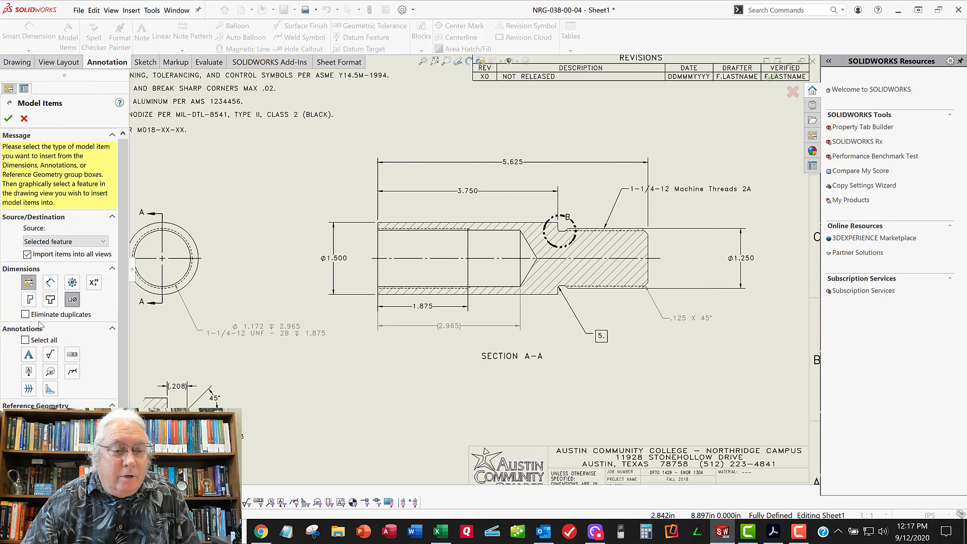
{"action": "left_click", "coordinate": [29, 355]}
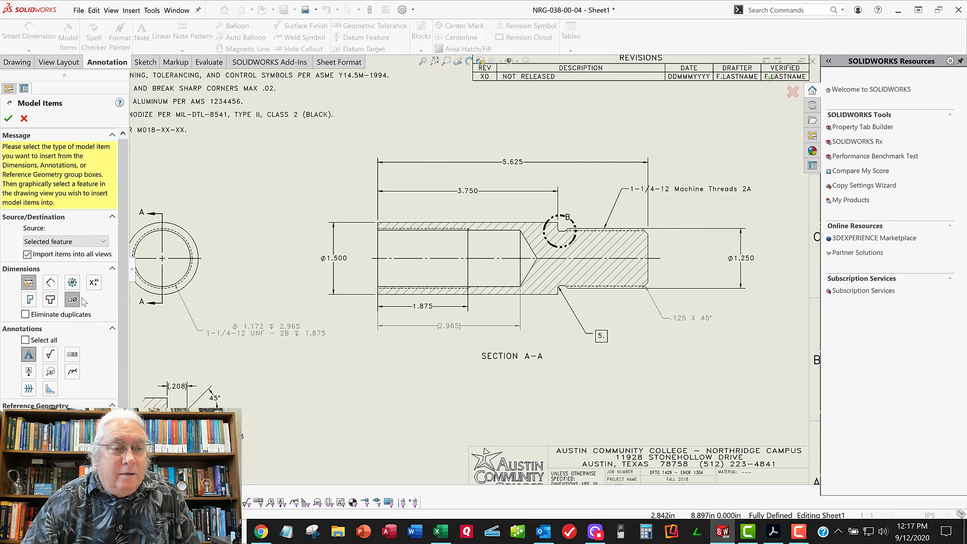
{"action": "left_click", "coordinate": [588, 231]}
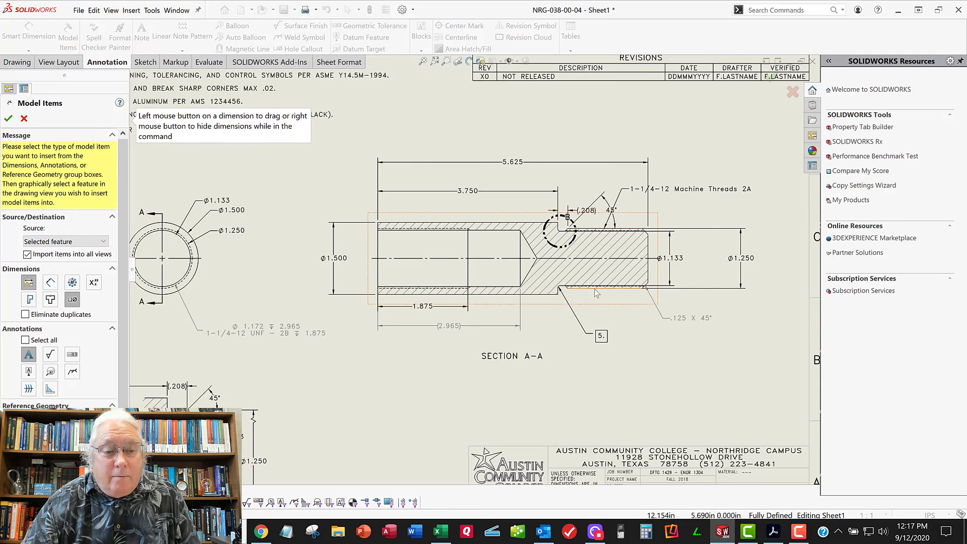
{"action": "mouse_move", "coordinate": [431, 374]}
{"action": "middle_mouse_down"}
{"action": "mouse_move", "coordinate": [553, 277]}
{"action": "mouse_move", "coordinate": [680, 281]}
{"action": "mouse_move", "coordinate": [544, 313]}
{"action": "mouse_move", "coordinate": [380, 372]}
{"action": "middle_mouse_up"}
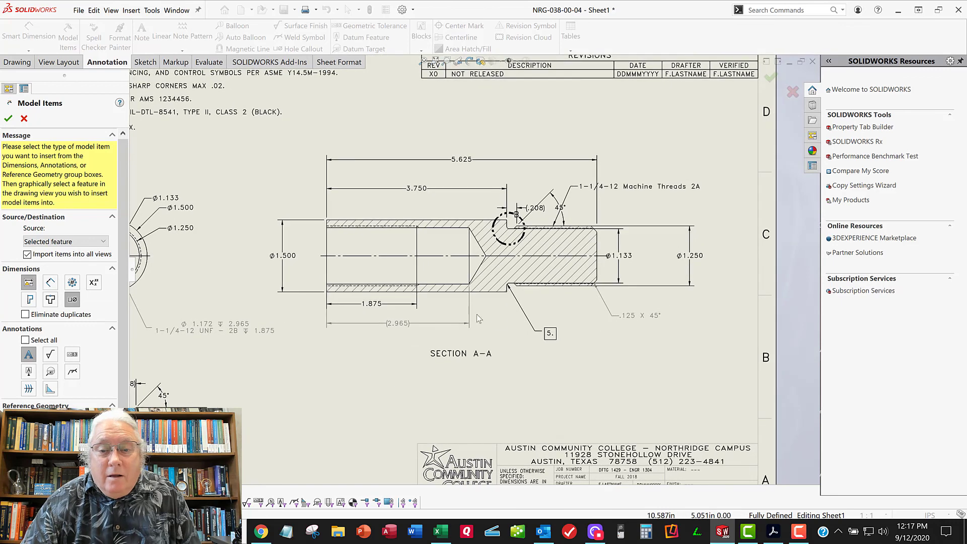
{"action": "left_click", "coordinate": [555, 289]}
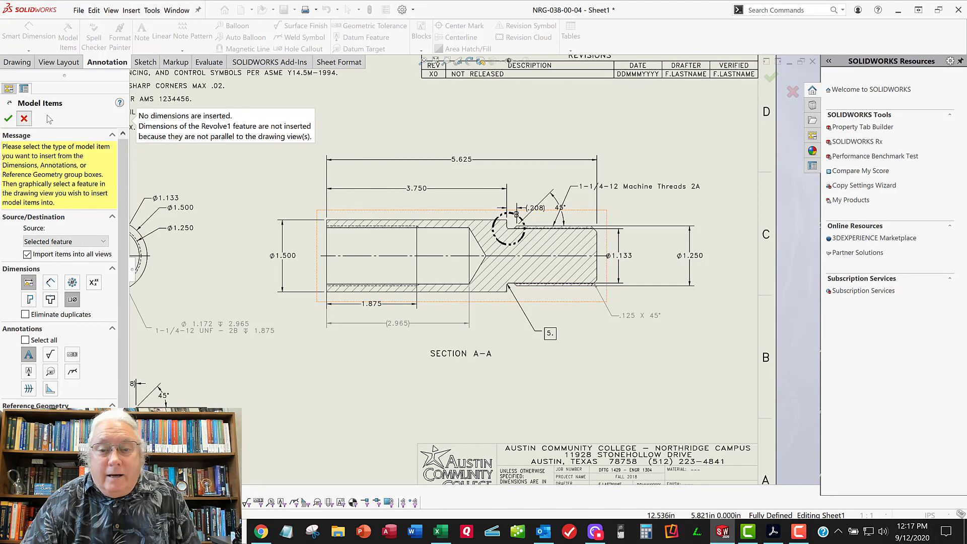
{"action": "left_click", "coordinate": [8, 118]}
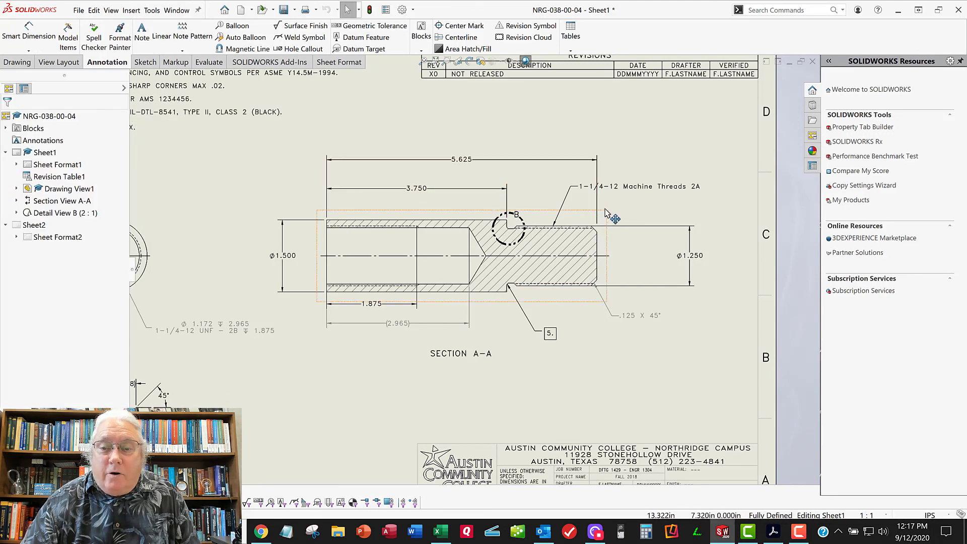
{"action": "middle_click_drag", "start_coordinate": [609, 210], "coordinate": [633, 218]}
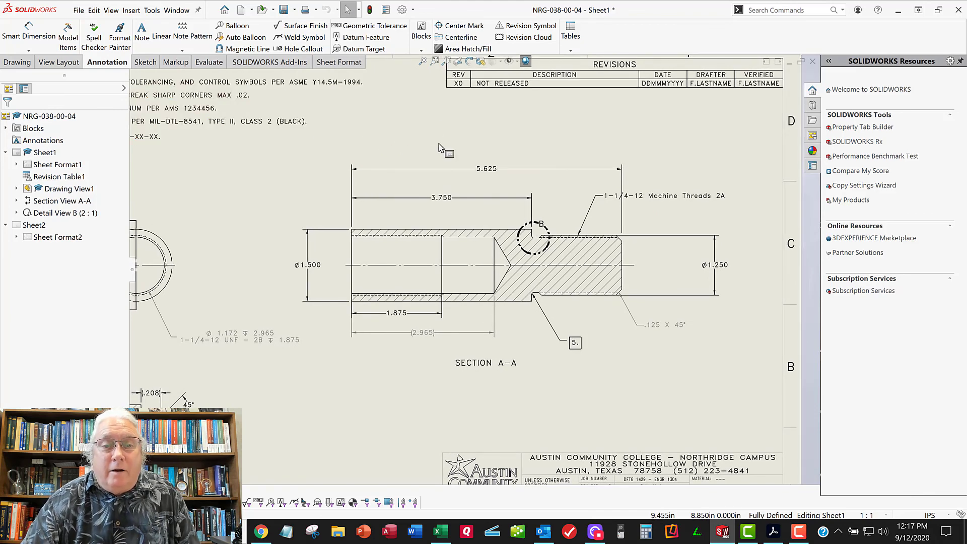
{"action": "middle_click", "coordinate": [437, 144]}
{"action": "middle_click", "coordinate": [437, 144]}
{"action": "scroll", "coordinate": [381, 385], "scroll_direction": "up", "scroll_amount": 4}
{"action": "scroll", "coordinate": [446, 276], "scroll_direction": "down", "scroll_amount": 3}
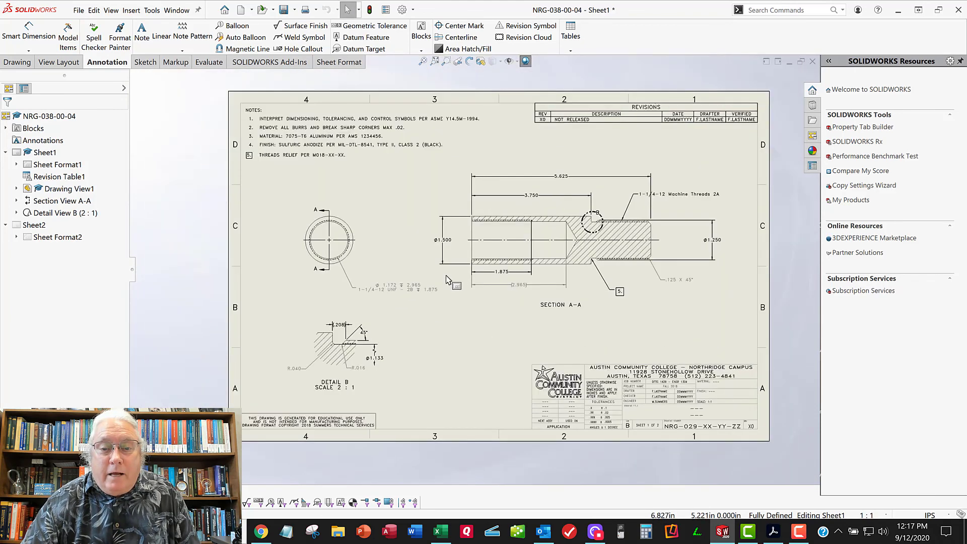
{"action": "scroll", "coordinate": [446, 279], "scroll_direction": "down", "scroll_amount": 5}
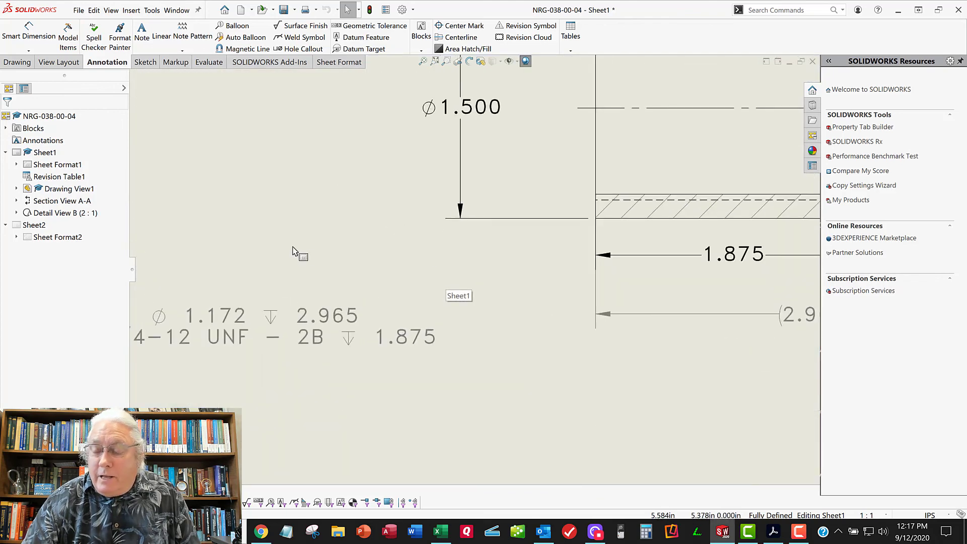
{"action": "scroll", "coordinate": [303, 234], "scroll_direction": "down", "scroll_amount": 2}
{"action": "scroll", "coordinate": [303, 230], "scroll_direction": "up", "scroll_amount": 2}
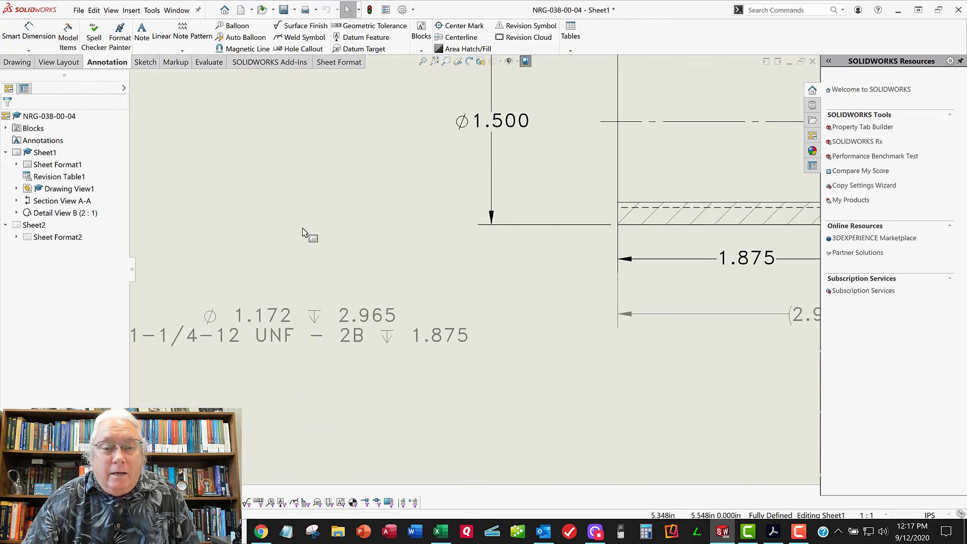
{"action": "scroll", "coordinate": [303, 231], "scroll_direction": "down", "scroll_amount": 2}
{"action": "scroll", "coordinate": [303, 230], "scroll_direction": "up", "scroll_amount": 2}
{"action": "key", "text": "f"}
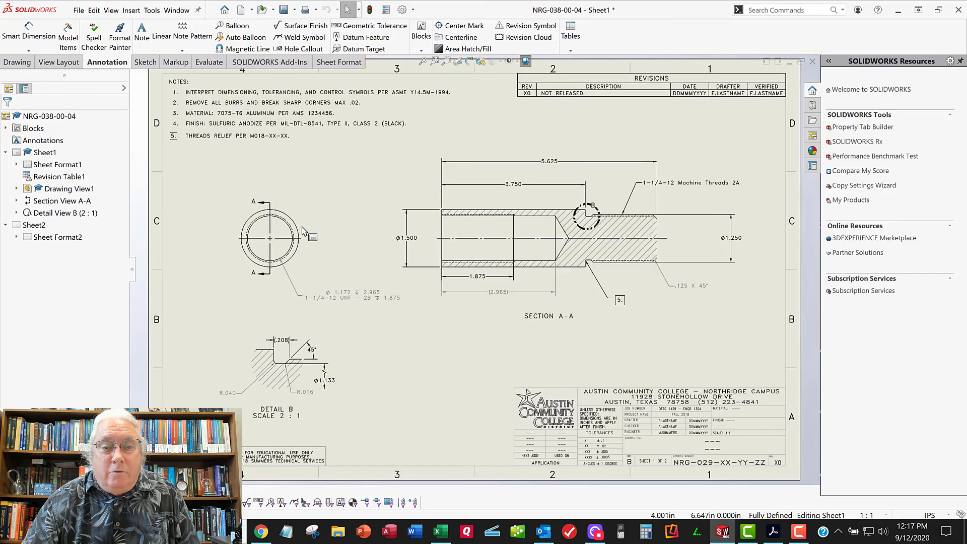